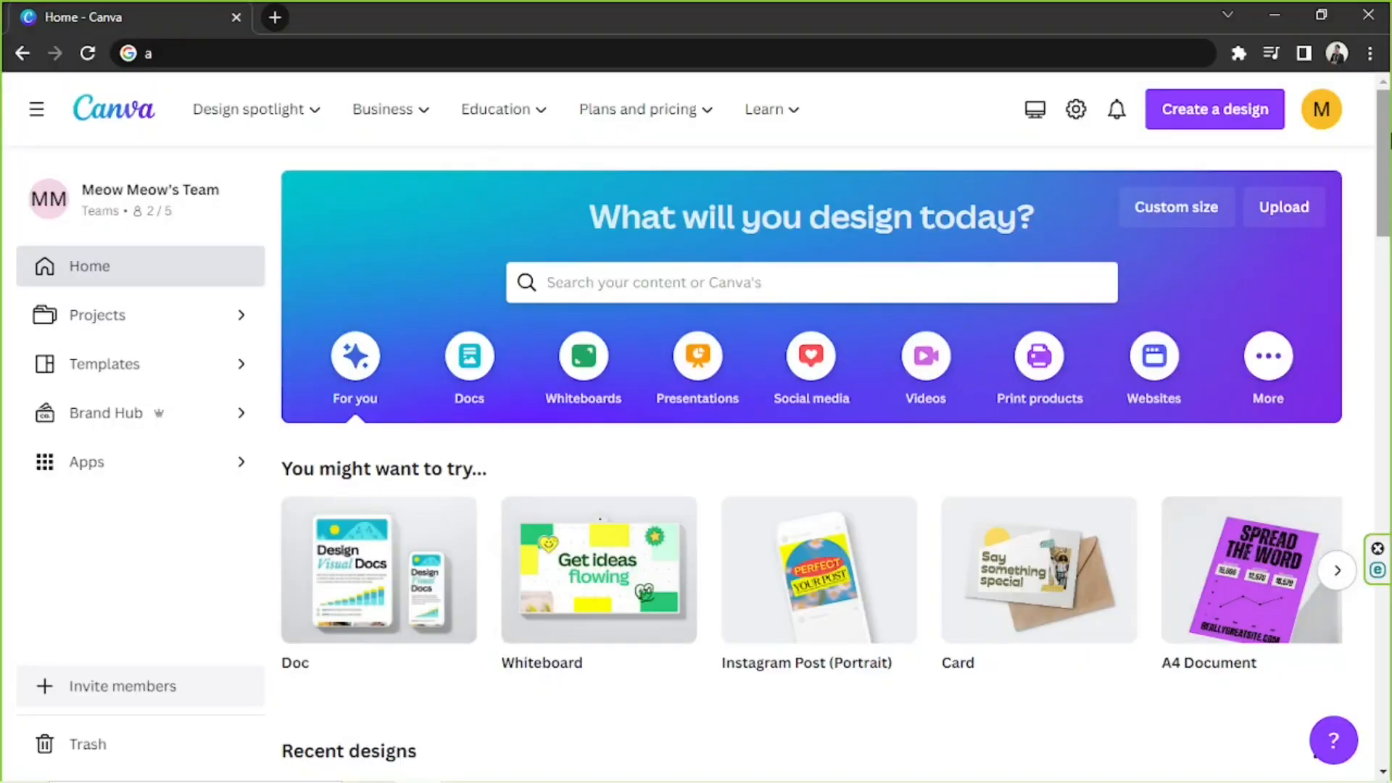
Search the templates for "facebook cover" and open the full list of matching templates.
{"action": "left_click", "coordinate": [754, 292]}
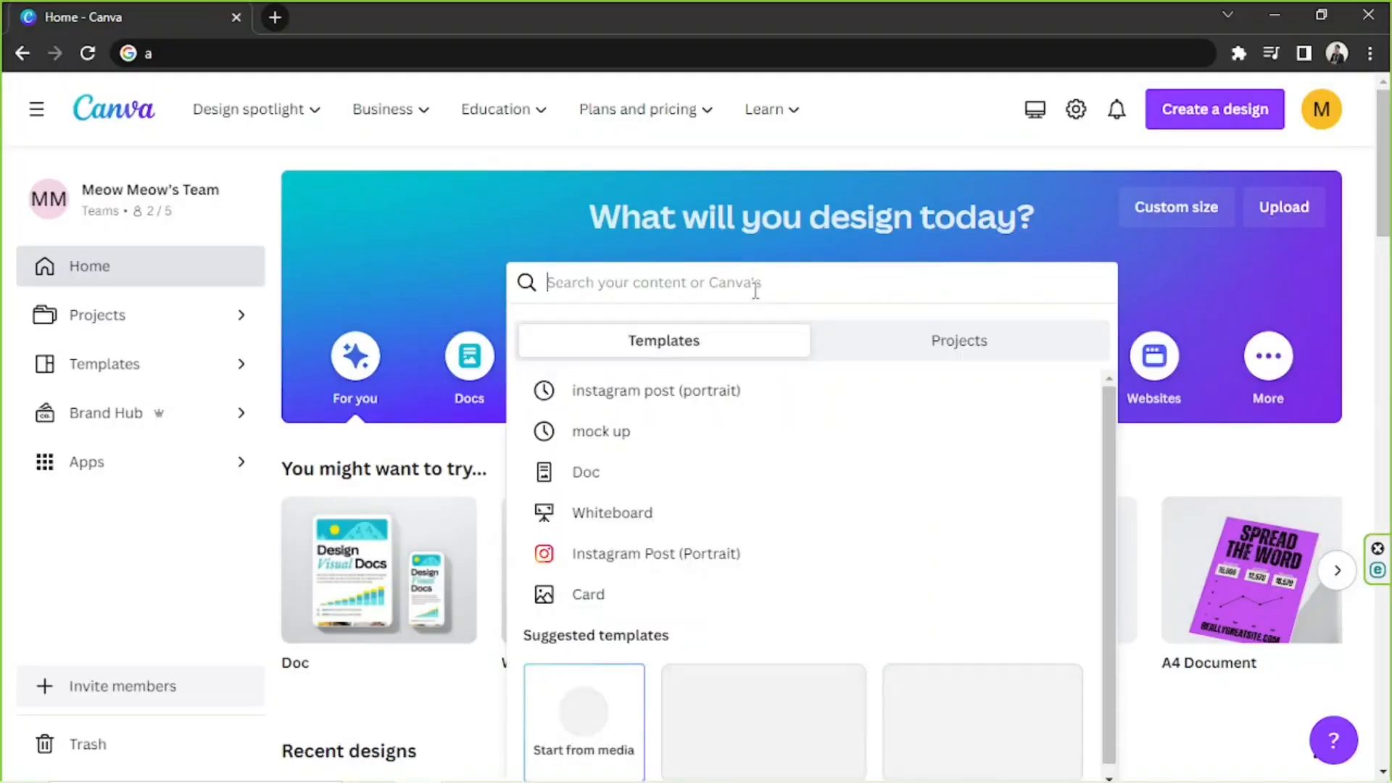
{"action": "type", "text": "facebook cover"}
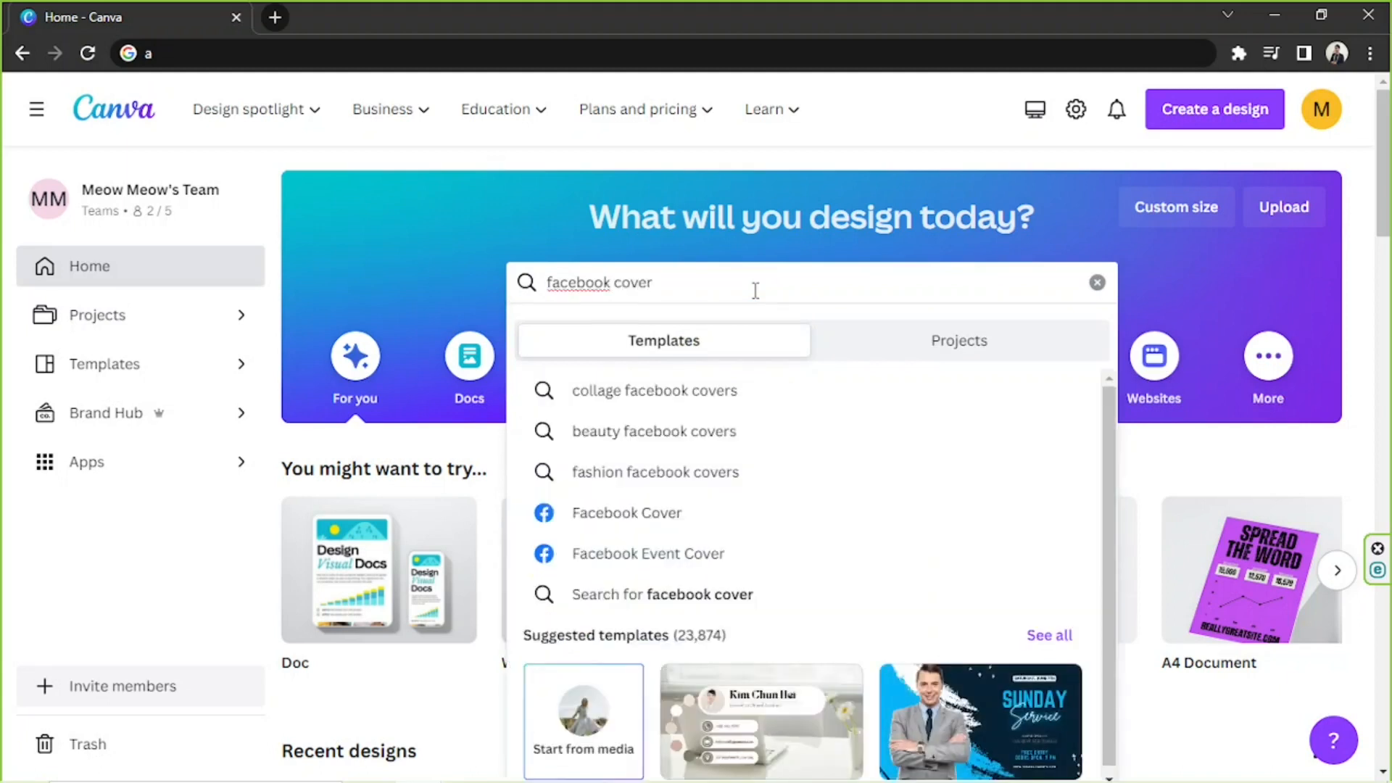
{"action": "left_click", "coordinate": [1049, 635]}
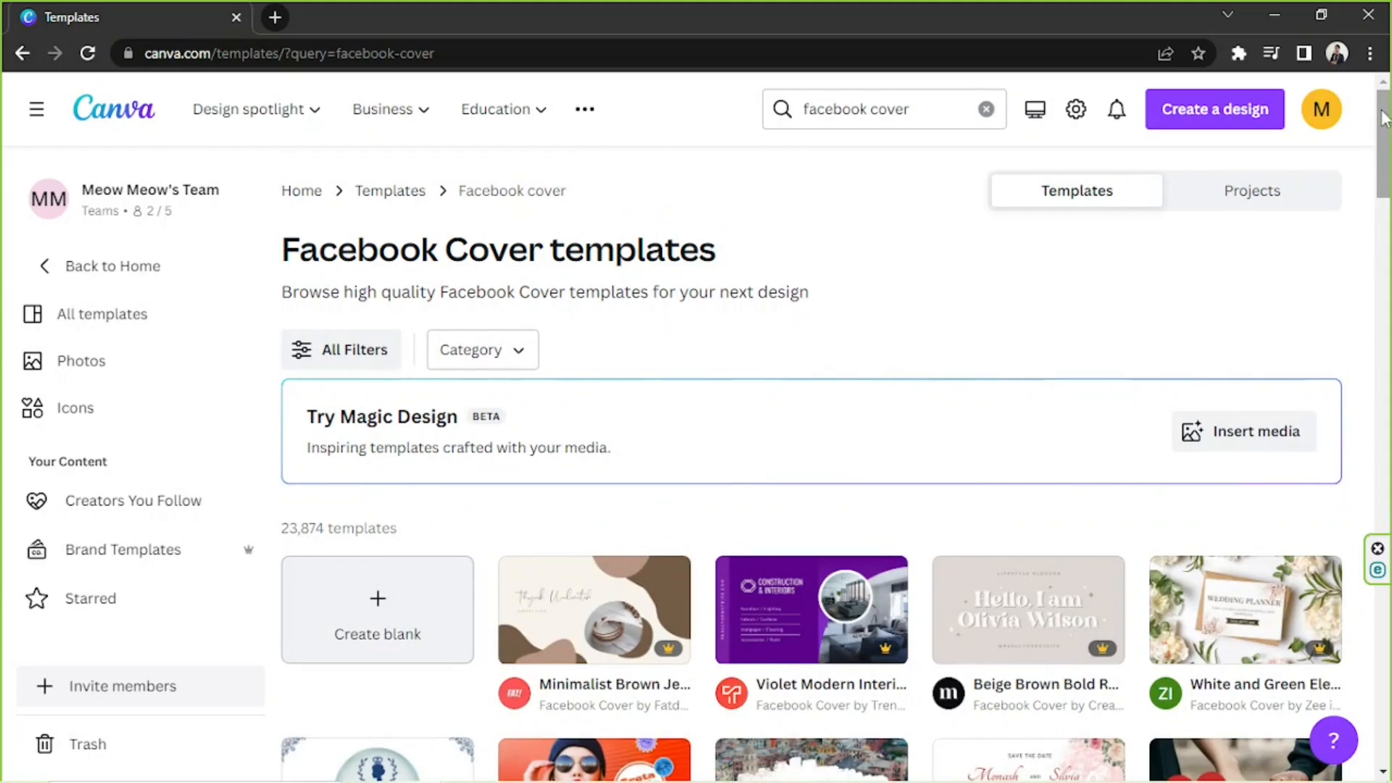
Find the Beige Aesthetic Realistic Brand Mood Board Film Photo Collage Facebook Cover template and open it for customizing.
{"action": "scroll", "coordinate": [812, 465], "scroll_direction": "down", "scroll_amount": 5}
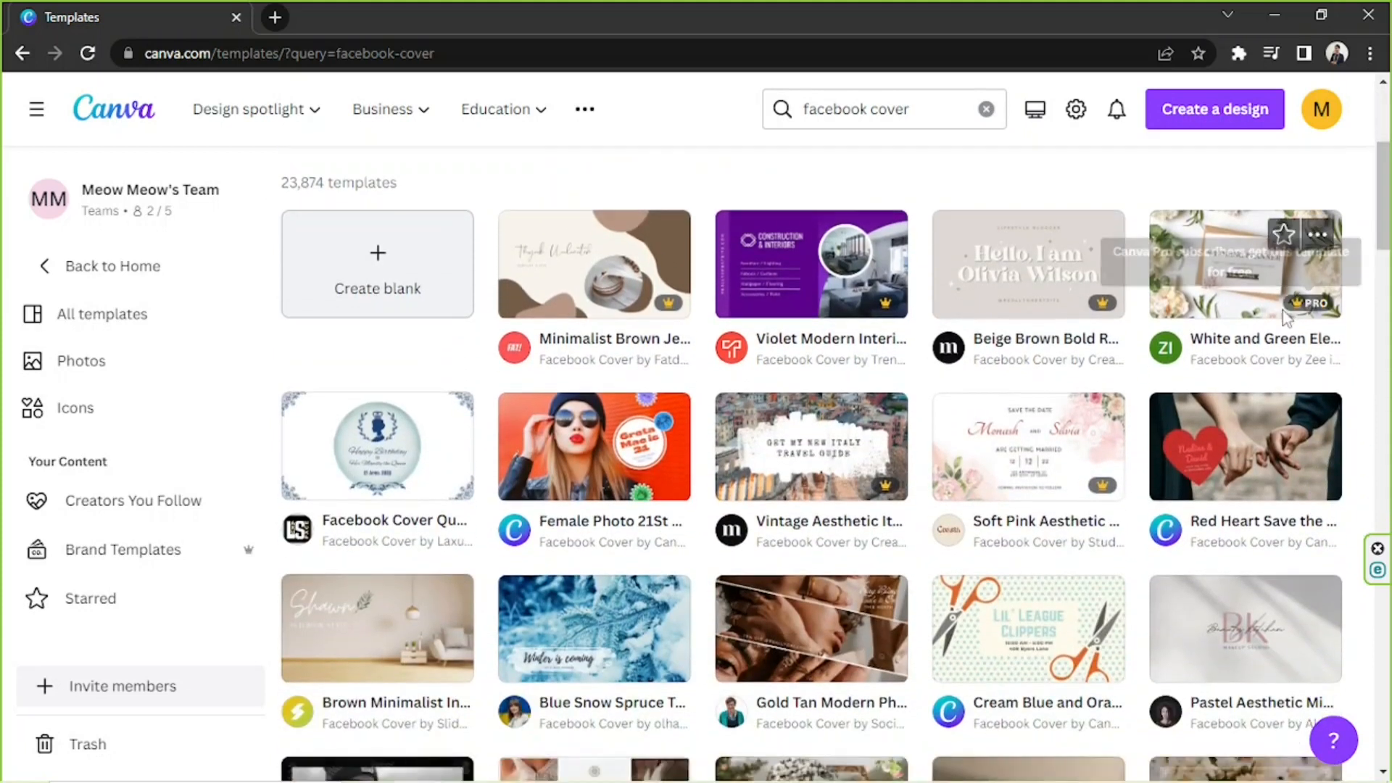
{"action": "scroll", "coordinate": [1389, 218], "scroll_direction": "down", "scroll_amount": 6}
{"action": "scroll", "coordinate": [1389, 286], "scroll_direction": "down", "scroll_amount": 2}
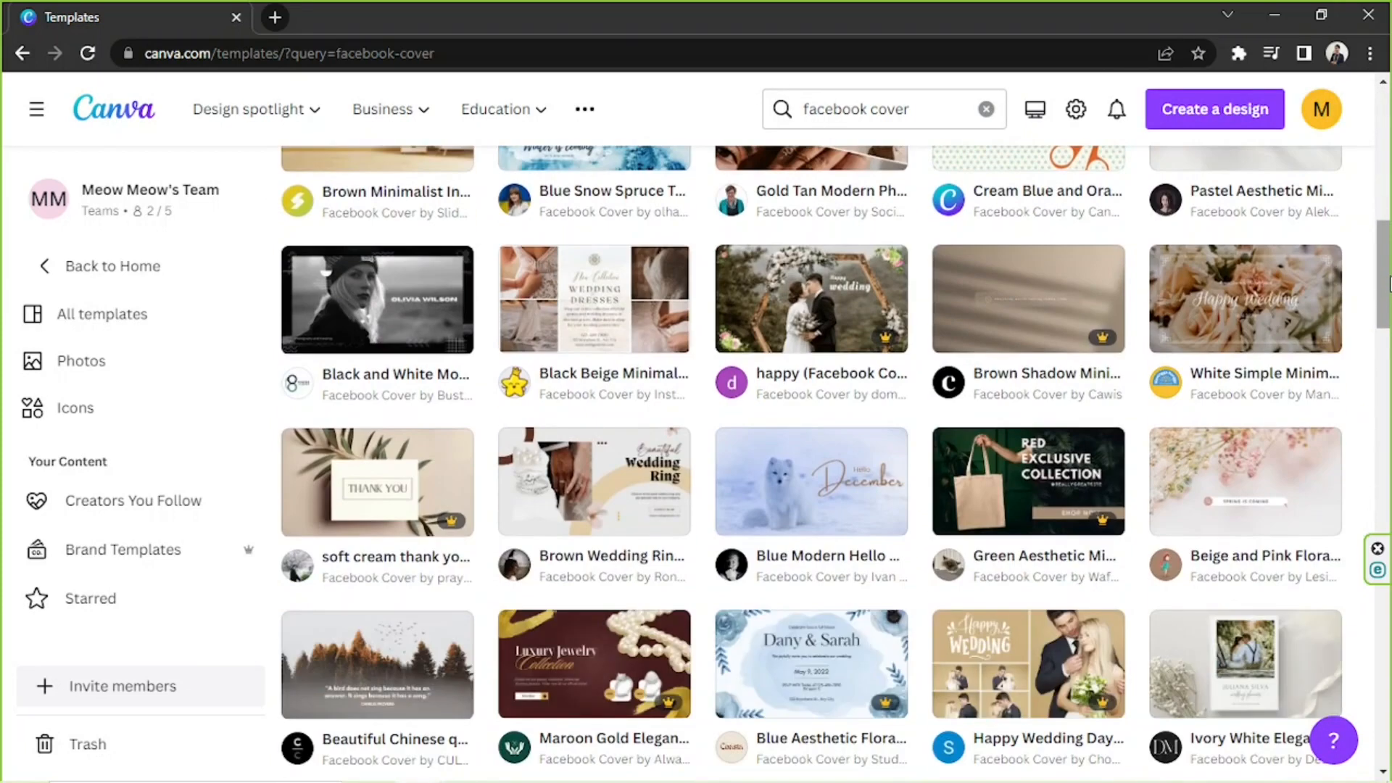
{"action": "scroll", "coordinate": [1363, 286], "scroll_direction": "down", "scroll_amount": 4}
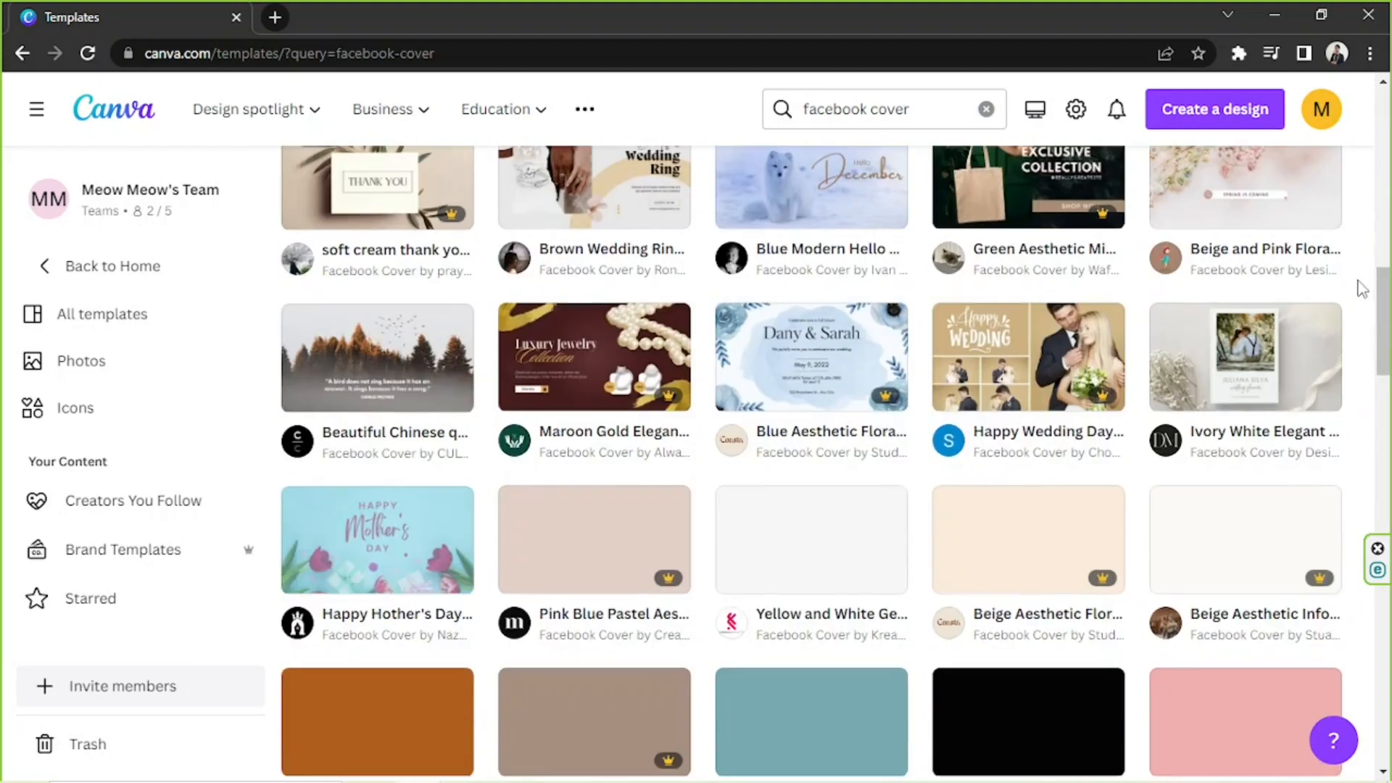
{"action": "scroll", "coordinate": [1362, 282], "scroll_direction": "down", "scroll_amount": 4}
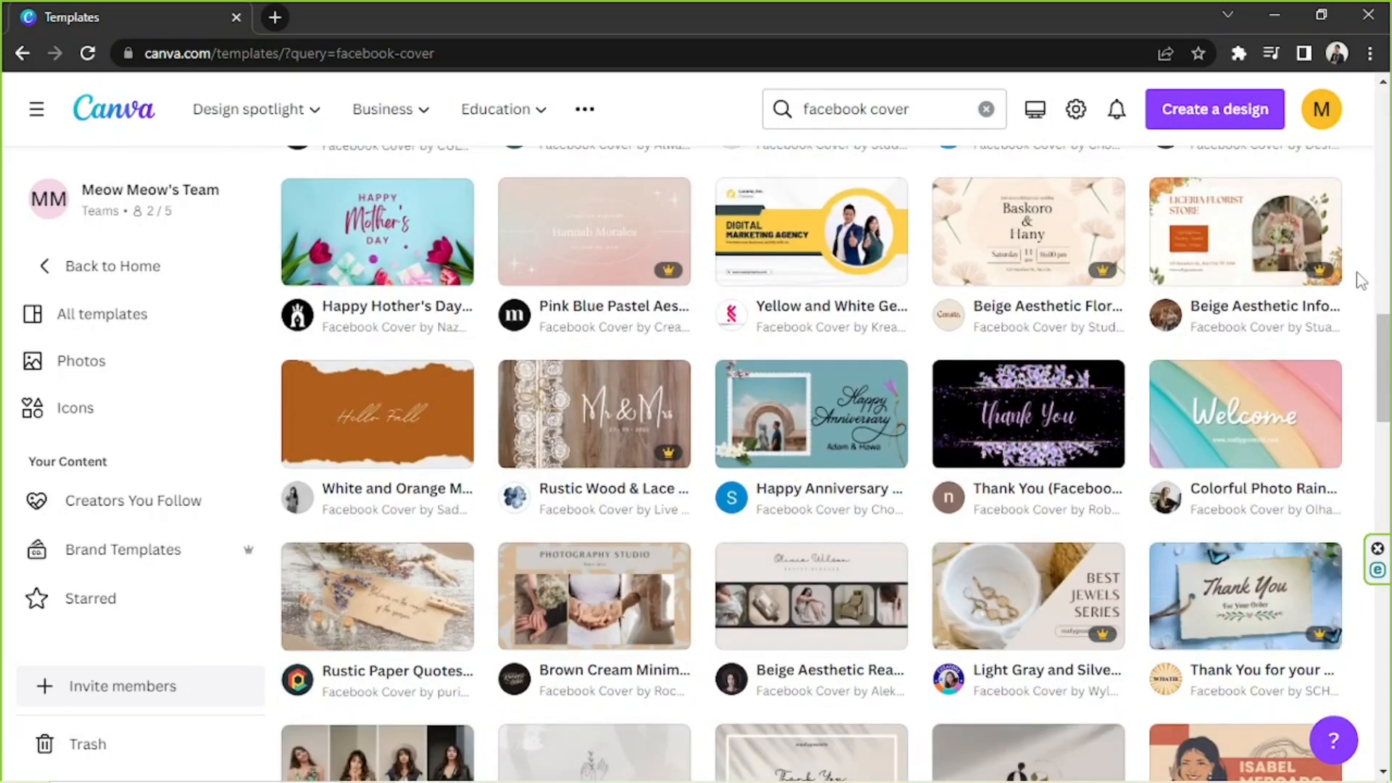
{"action": "scroll", "coordinate": [1362, 280], "scroll_direction": "down", "scroll_amount": 3}
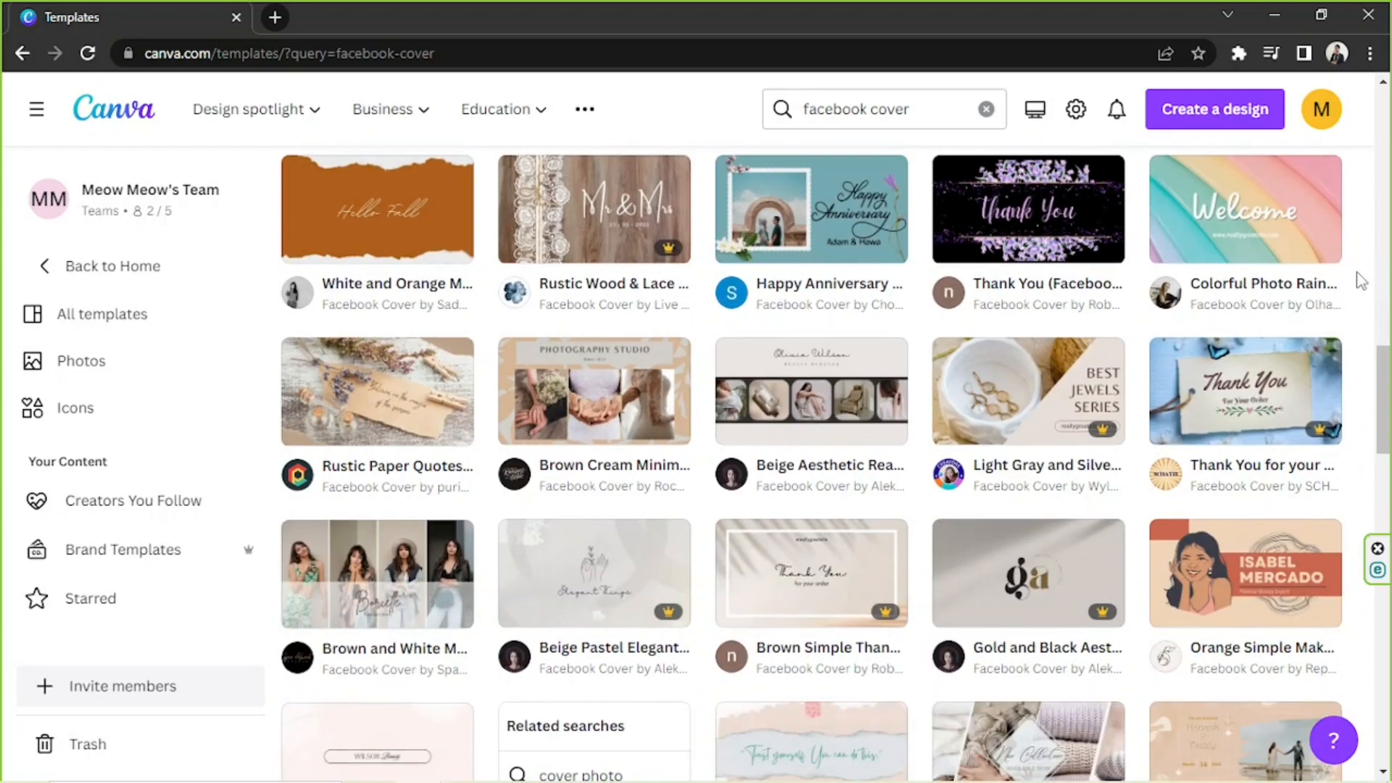
{"action": "mouse_move", "coordinate": [814, 403]}
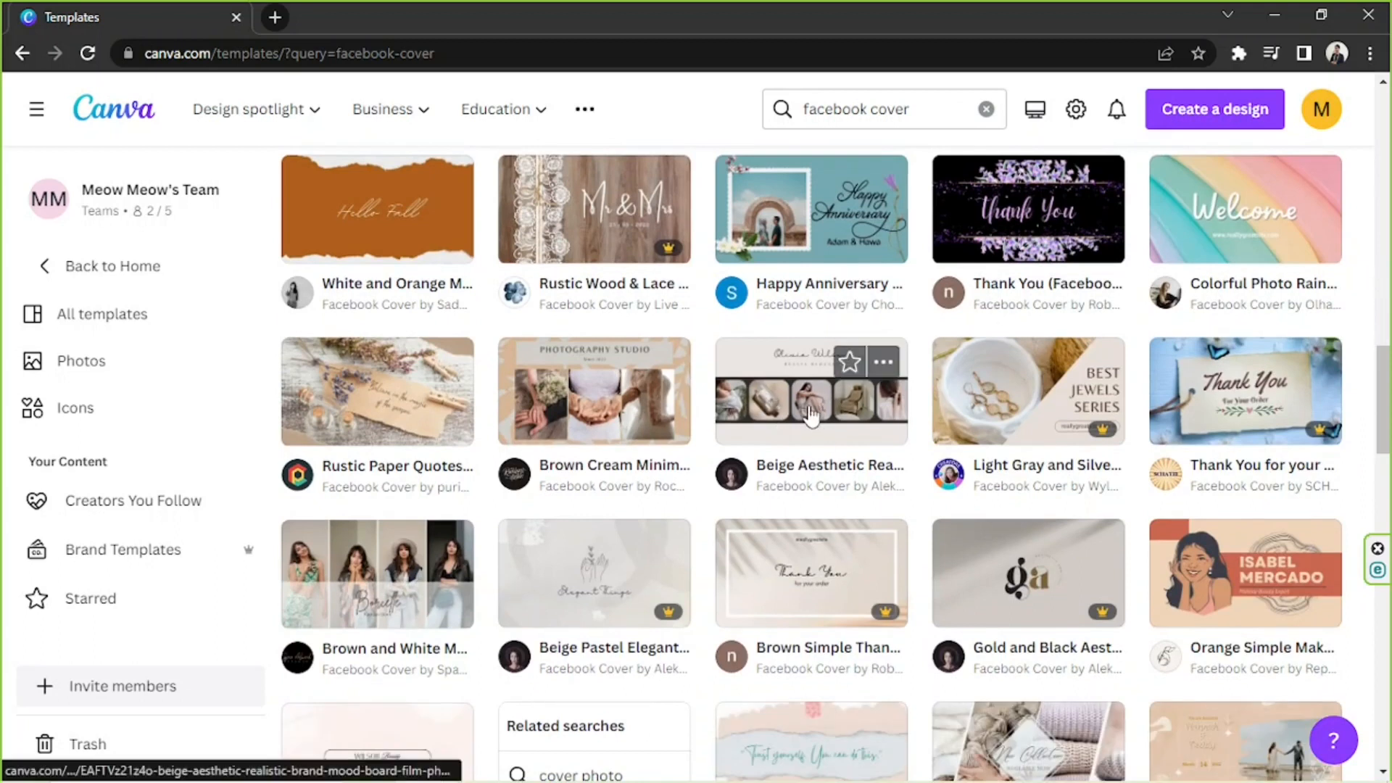
{"action": "left_click", "coordinate": [810, 417]}
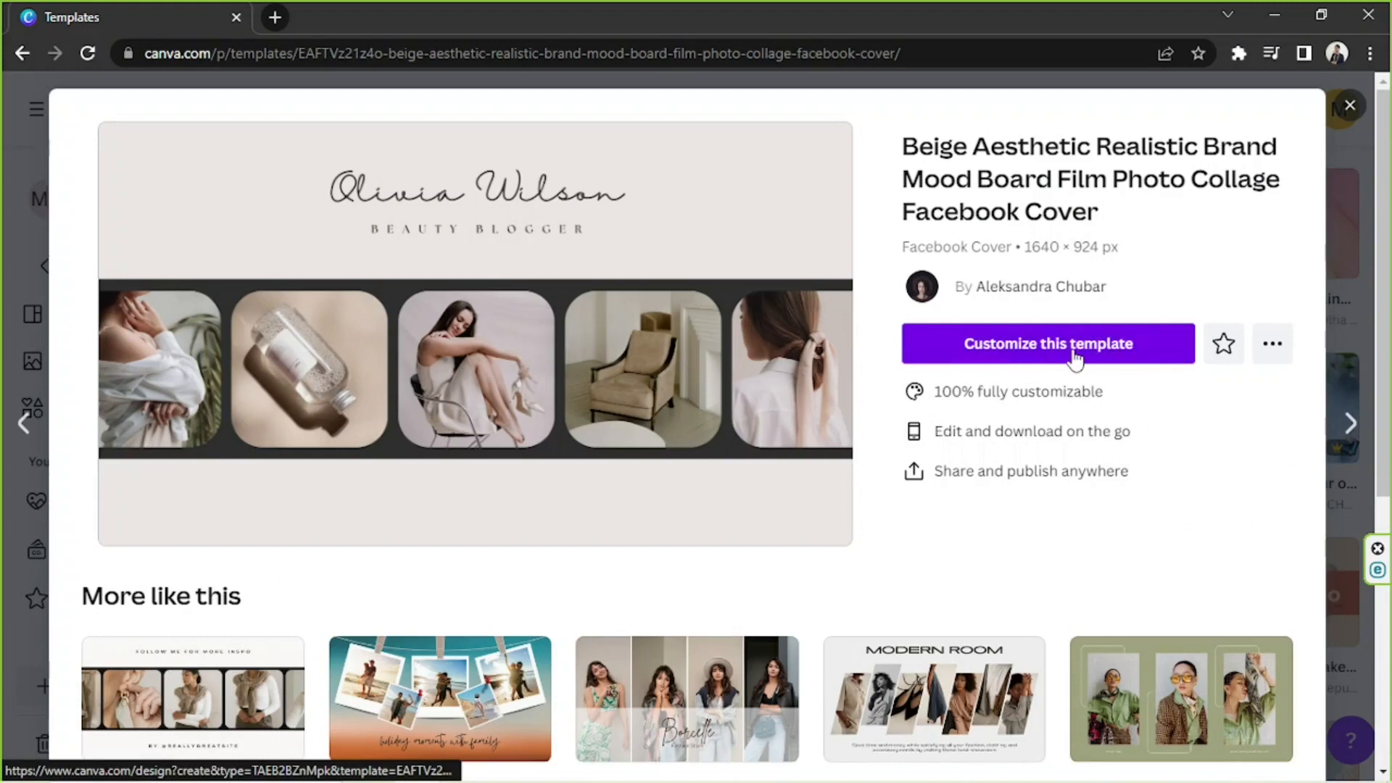
{"action": "left_click", "coordinate": [1074, 353]}
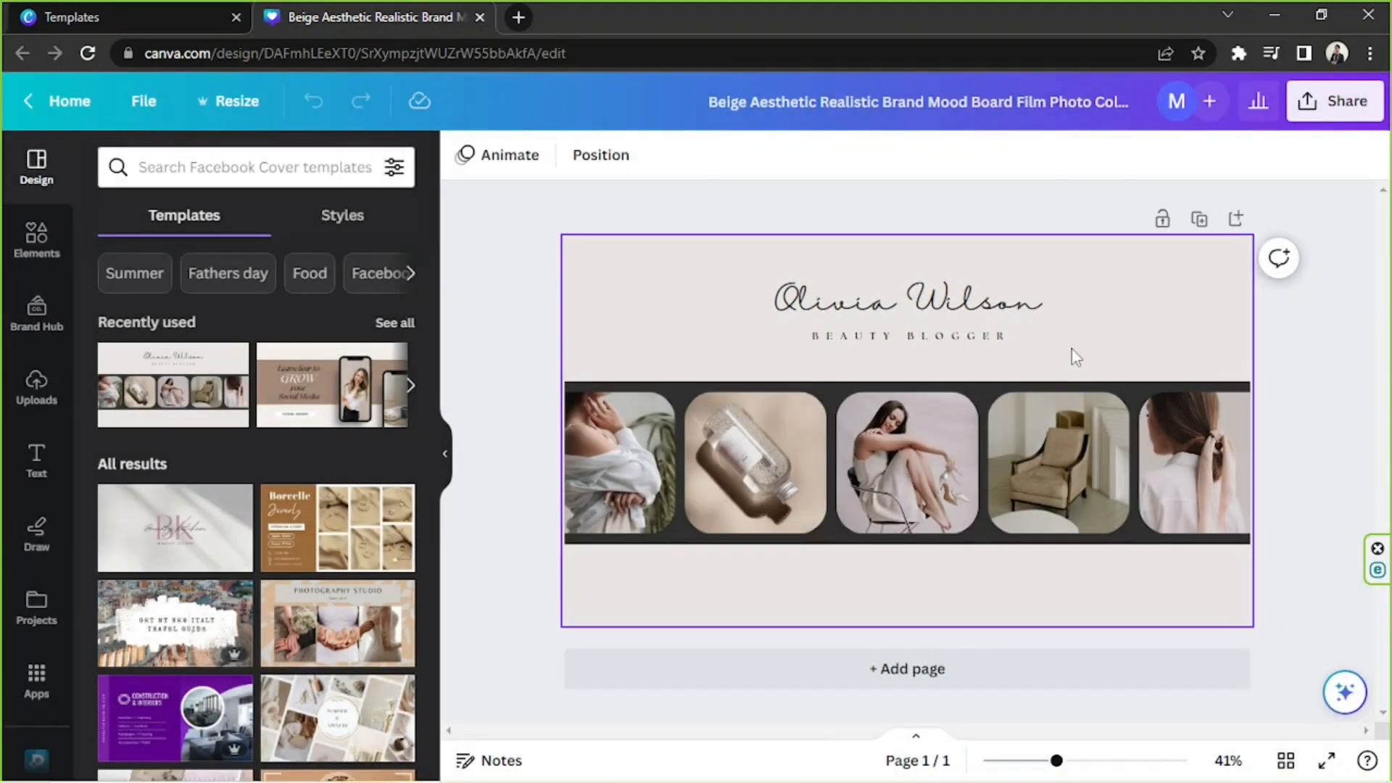
Add a second page and apply the Beige Aesthetic Polaroid Home Decor Facebook Cover template to it.
{"action": "left_click_drag", "start_coordinate": [533, 229], "coordinate": [972, 533]}
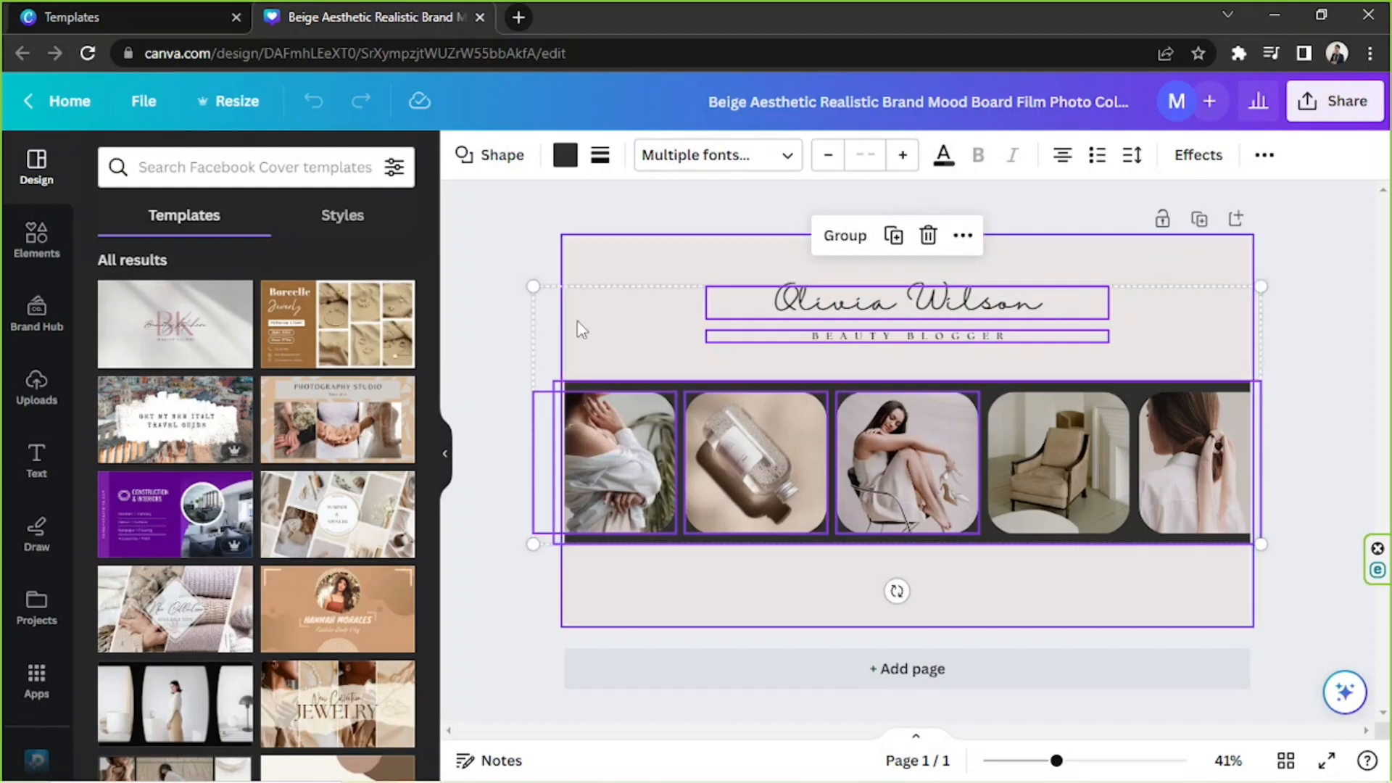
{"action": "scroll", "coordinate": [354, 484], "scroll_direction": "down", "scroll_amount": 4}
{"action": "scroll", "coordinate": [341, 523], "scroll_direction": "down", "scroll_amount": 8}
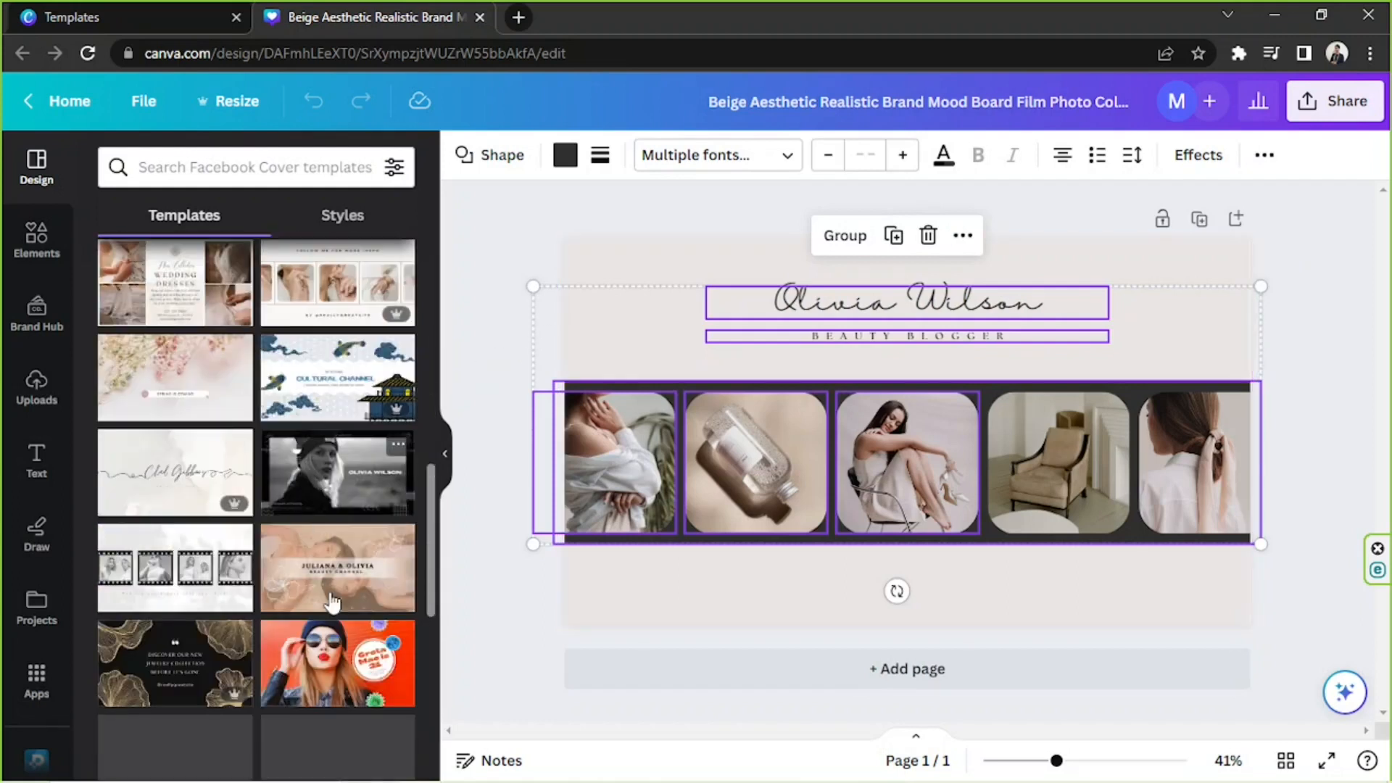
{"action": "scroll", "coordinate": [328, 564], "scroll_direction": "down", "scroll_amount": 2}
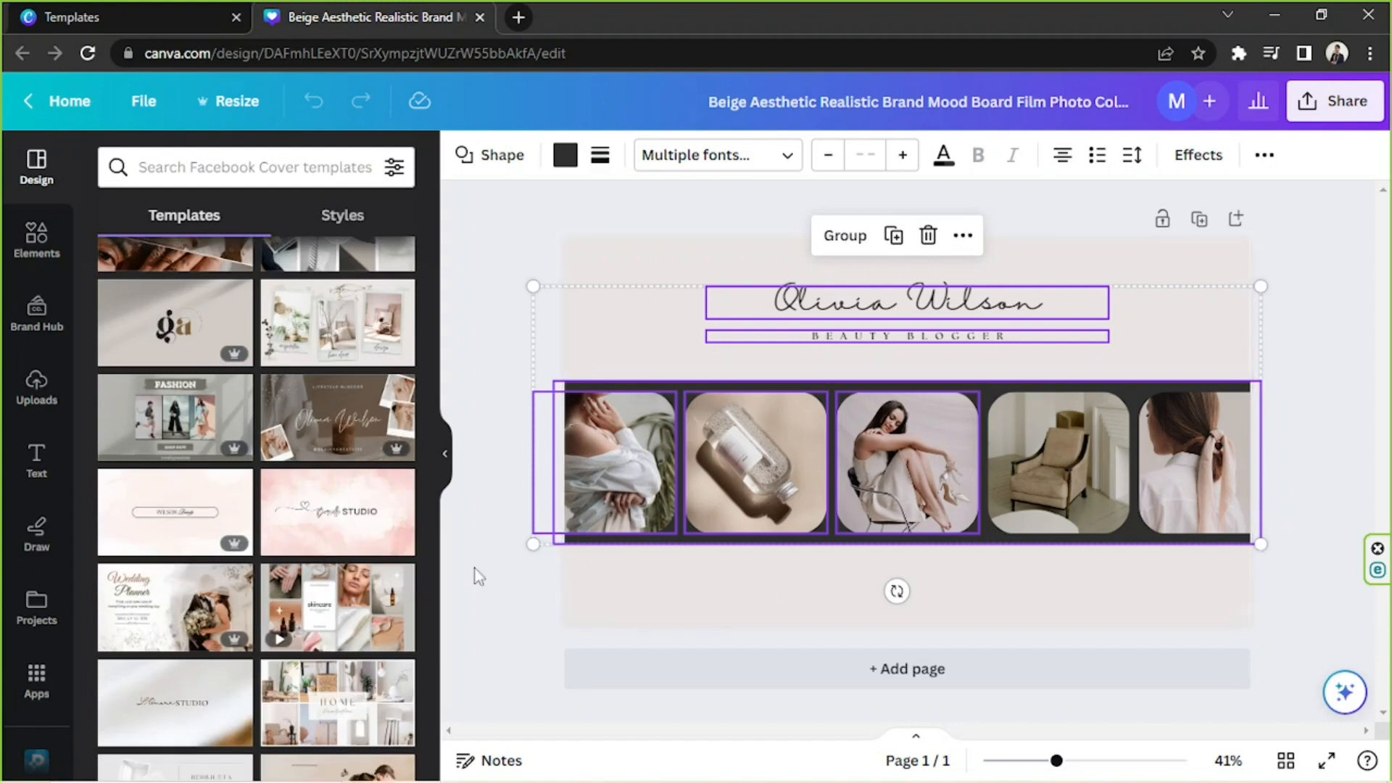
{"action": "left_click", "coordinate": [768, 667]}
{"action": "left_click", "coordinate": [379, 347]}
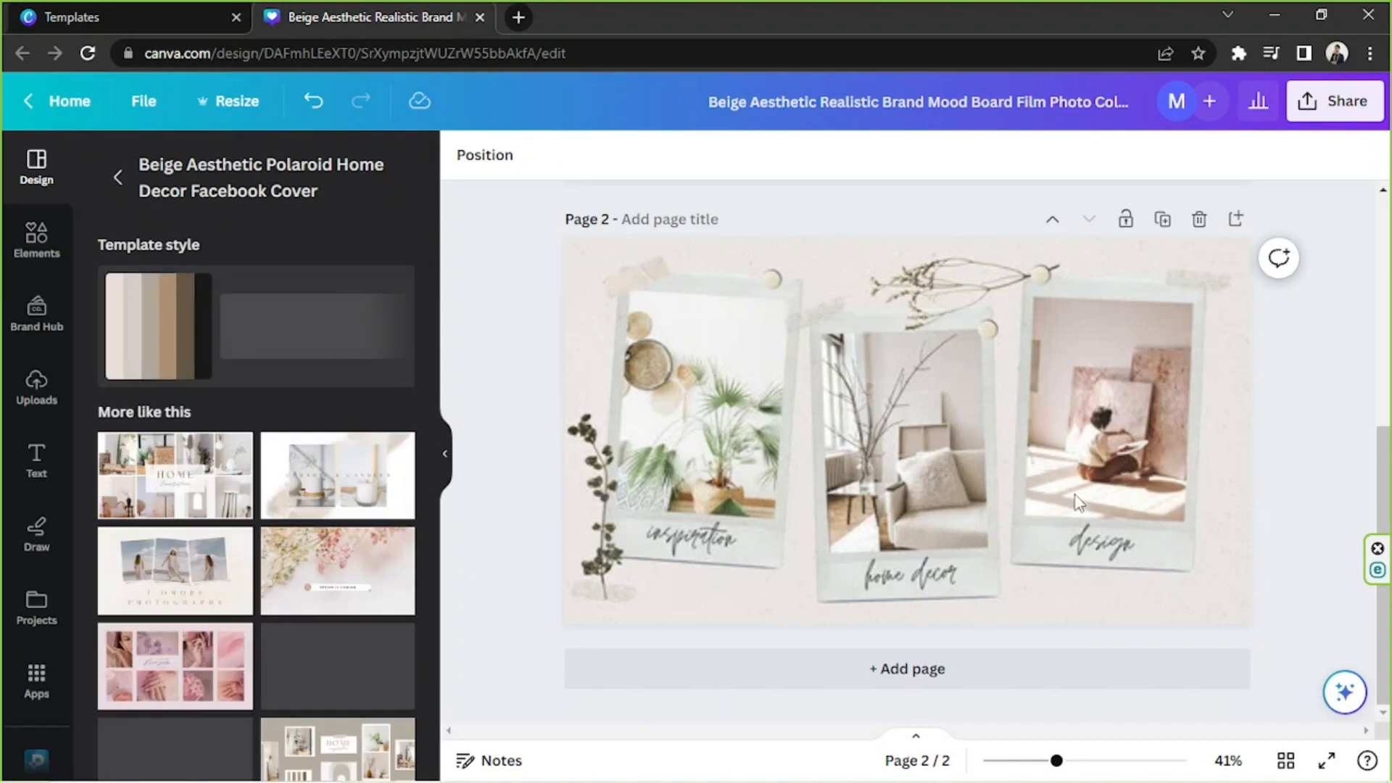
Compare the film-strip design on page 1 with the polaroid design on page 2, with the template list collapsed.
{"action": "left_click", "coordinate": [855, 466]}
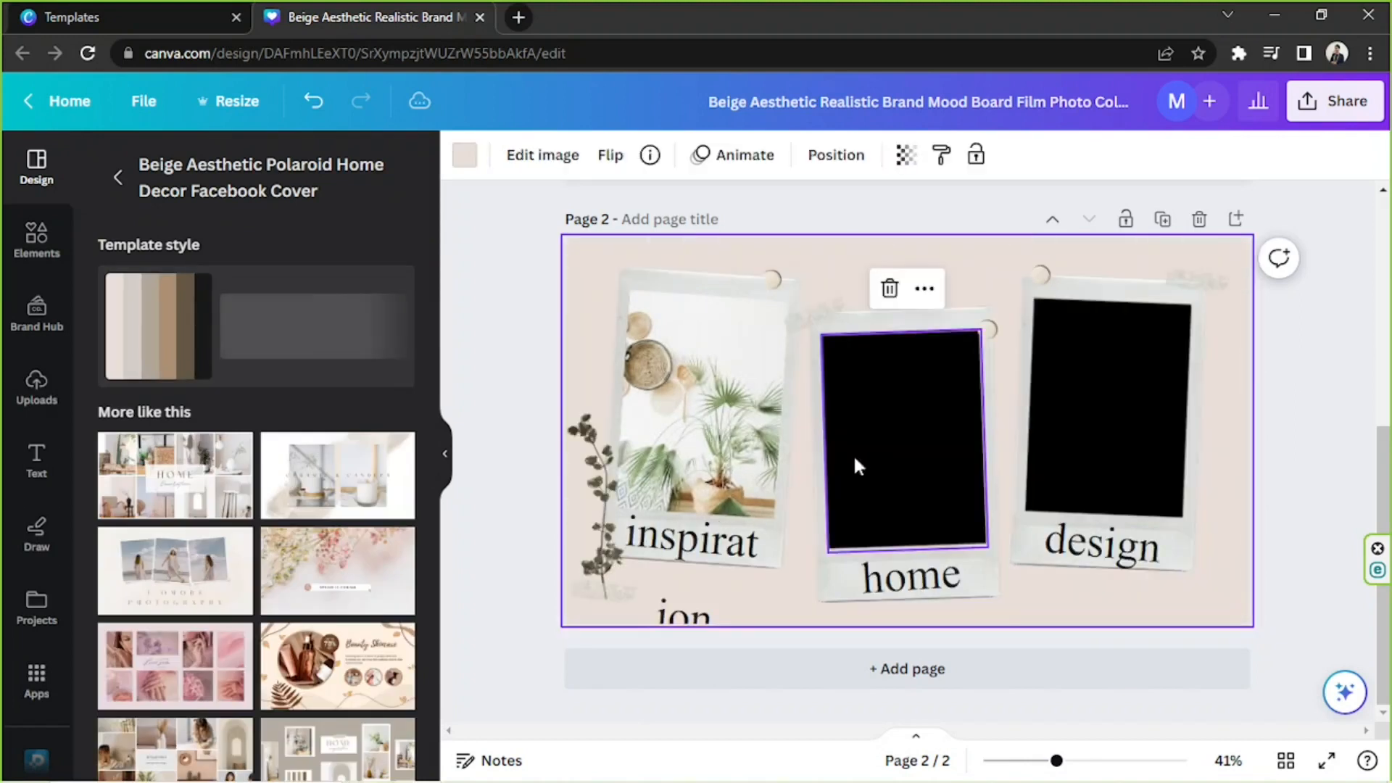
{"action": "left_click", "coordinate": [1103, 546]}
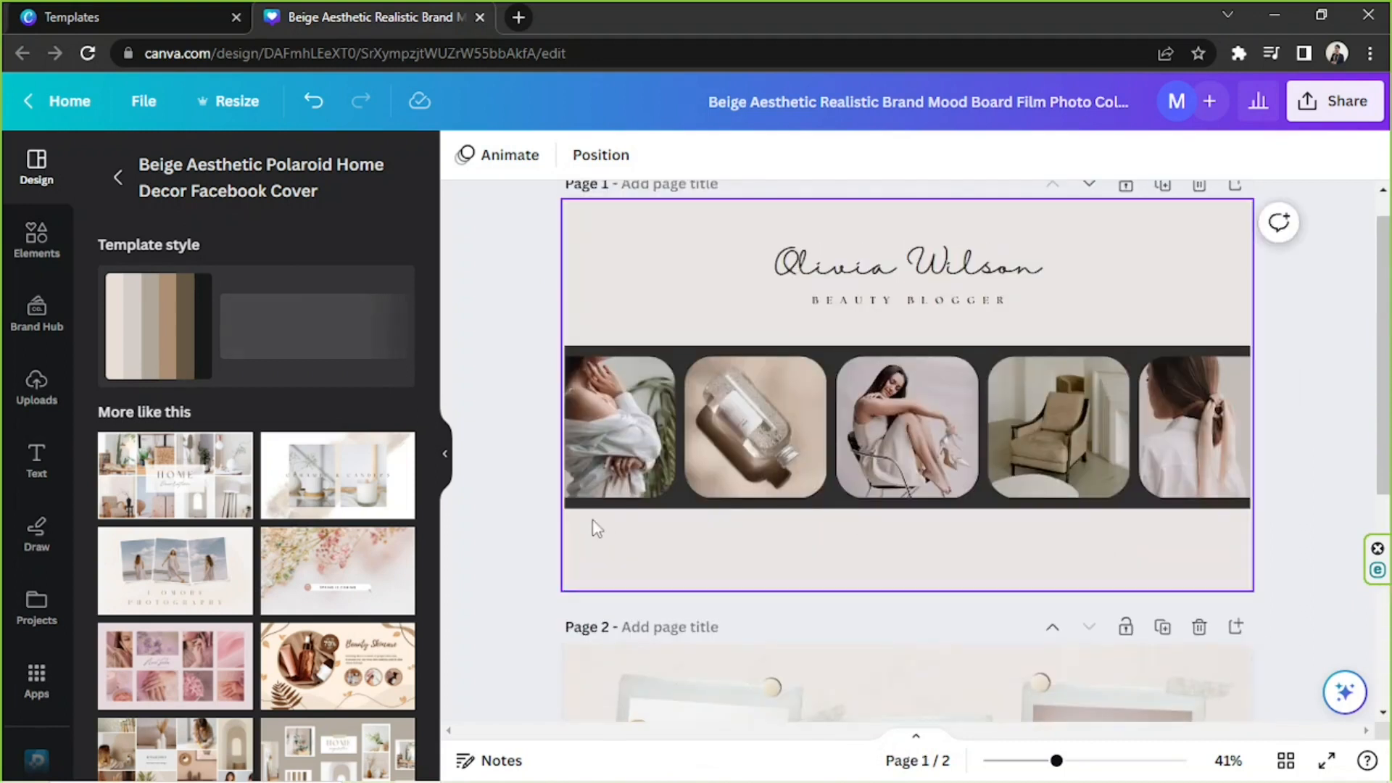
{"action": "left_click", "coordinate": [786, 504]}
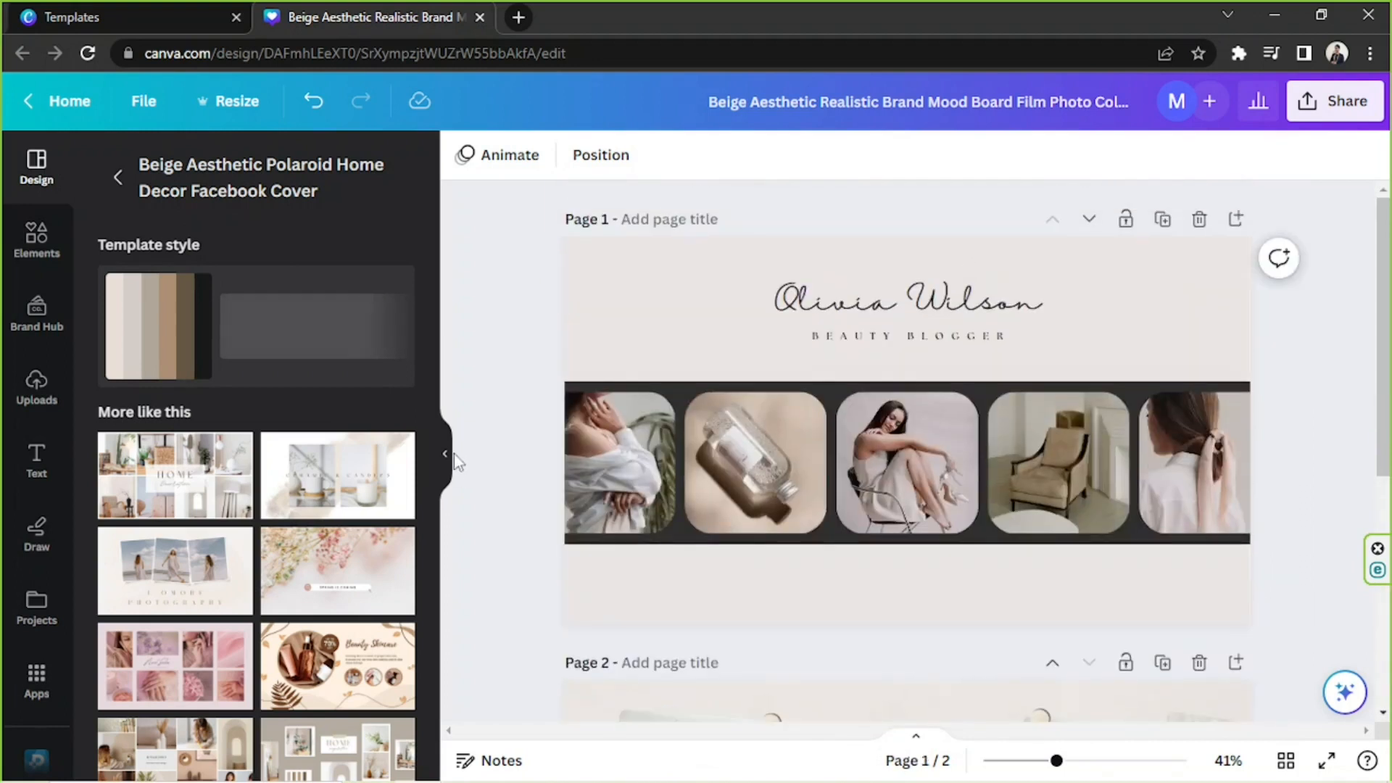
{"action": "left_click", "coordinate": [451, 457]}
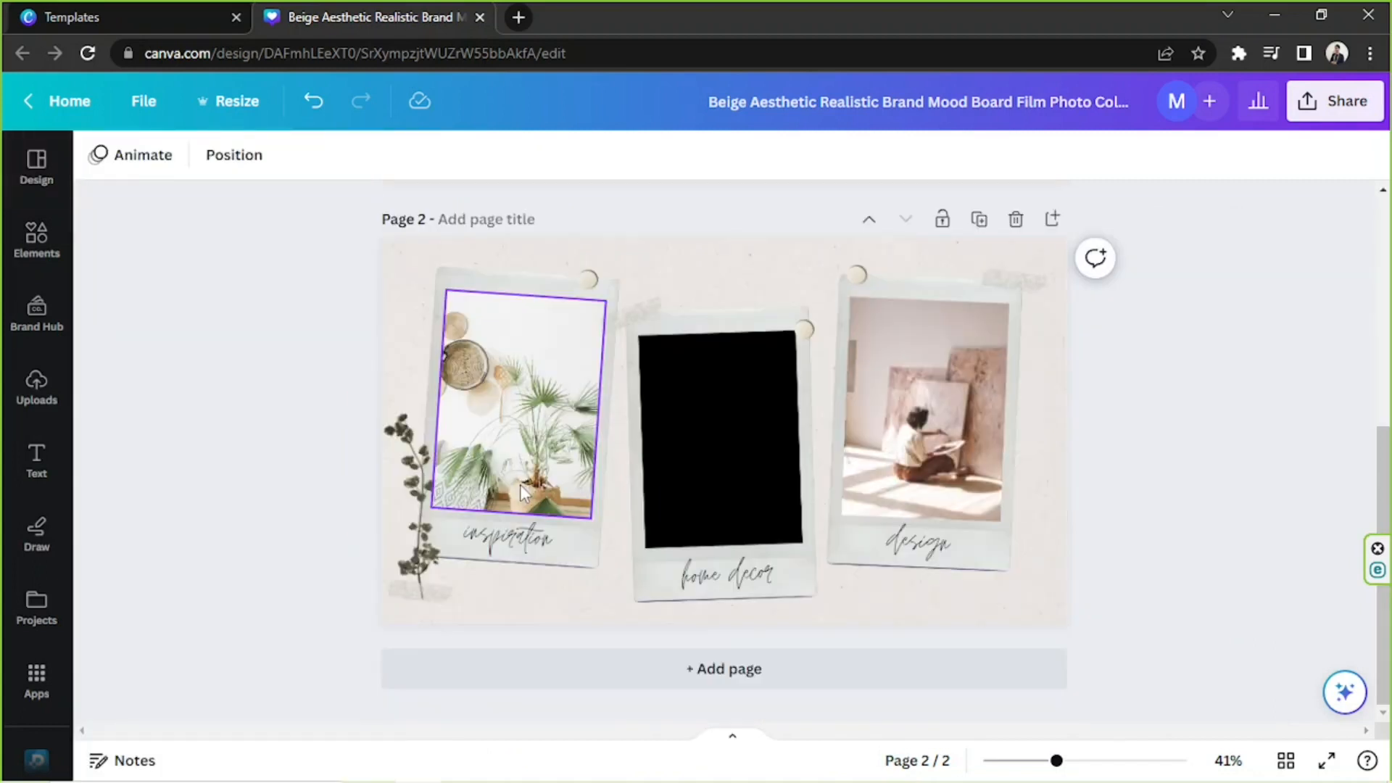
{"action": "scroll", "coordinate": [797, 472], "scroll_direction": "up", "scroll_amount": 6}
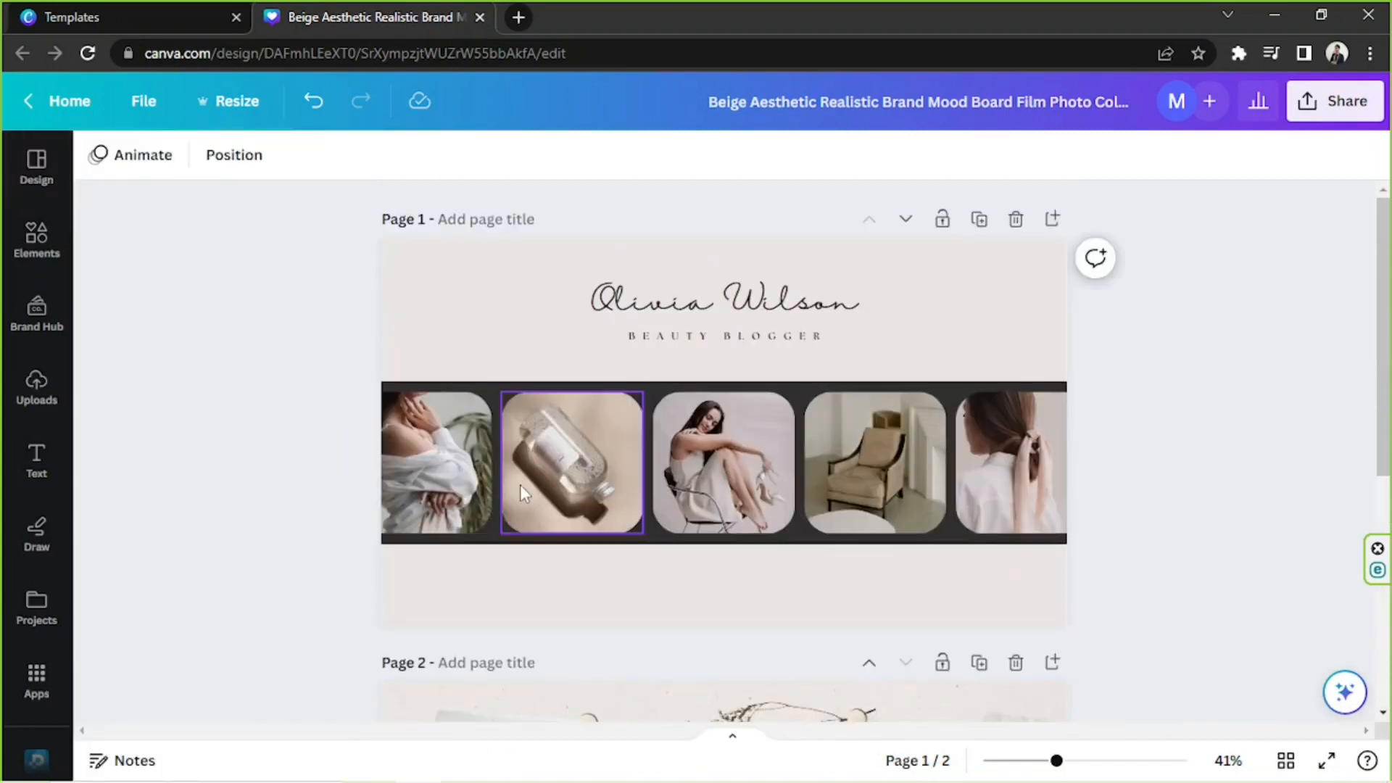
{"action": "scroll", "coordinate": [1090, 473], "scroll_direction": "down", "scroll_amount": 5}
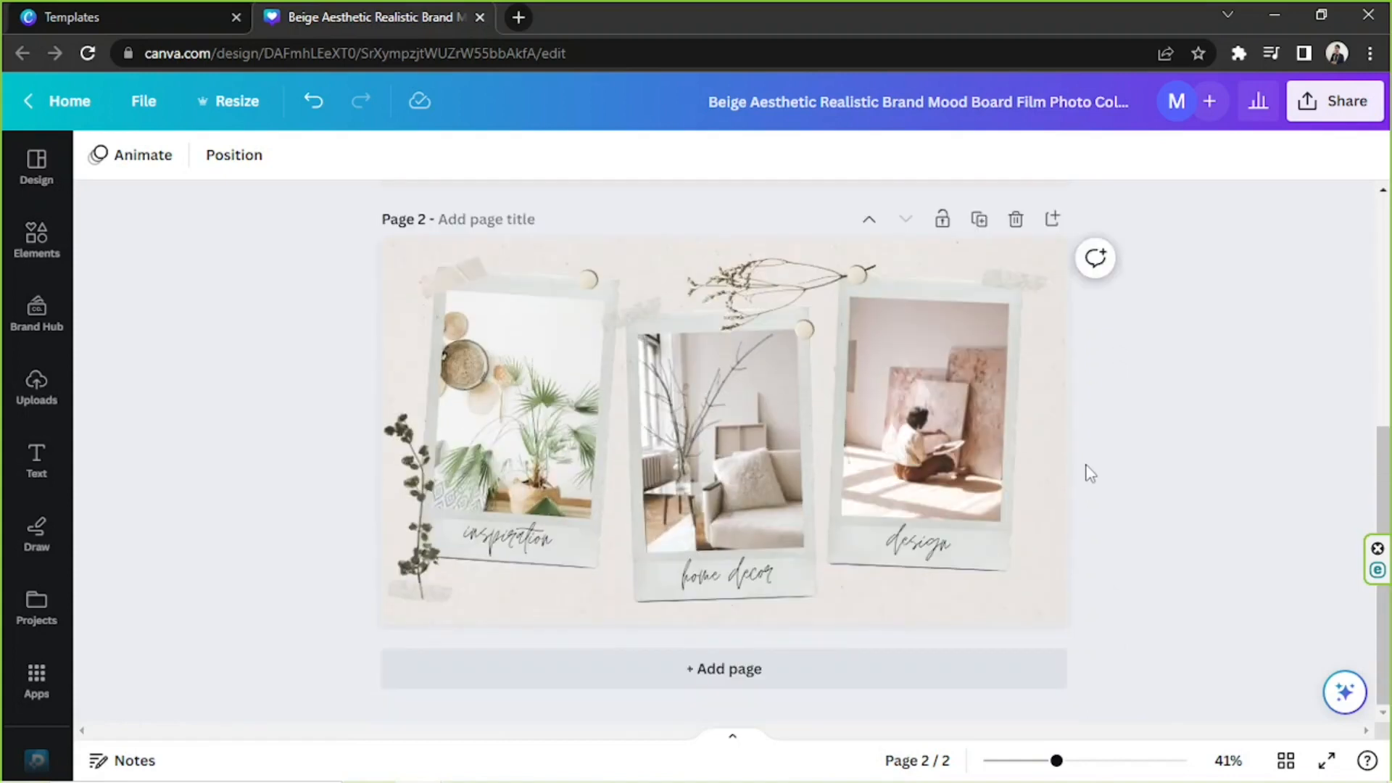
{"action": "scroll", "coordinate": [1090, 473], "scroll_direction": "up", "scroll_amount": 5}
{"action": "scroll", "coordinate": [1085, 472], "scroll_direction": "down", "scroll_amount": 5}
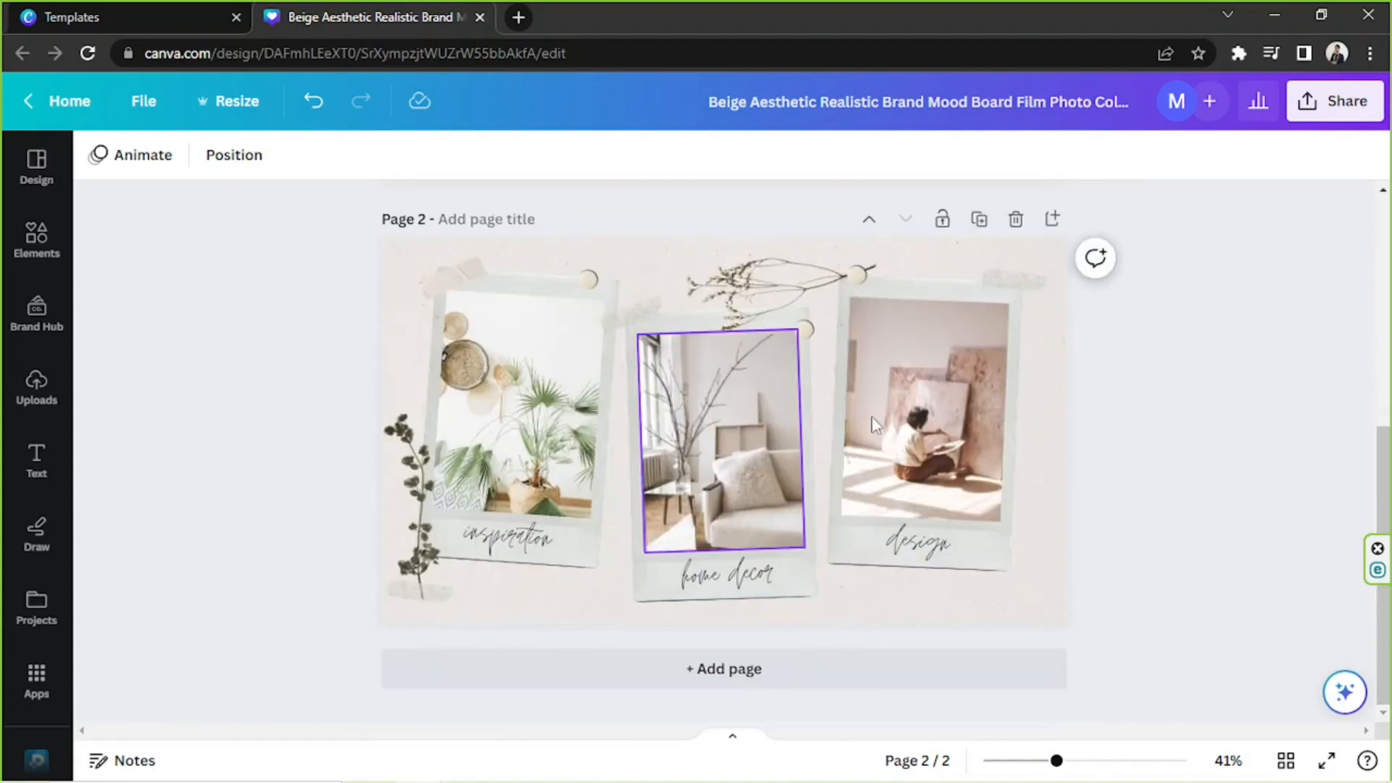
{"action": "scroll", "coordinate": [967, 476], "scroll_direction": "up", "scroll_amount": 5}
Duplicate page 1 and delete the duplicate page.
{"action": "left_click_drag", "start_coordinate": [820, 386], "coordinate": [1197, 613]}
{"action": "left_click", "coordinate": [1102, 376]}
{"action": "left_click", "coordinate": [979, 219]}
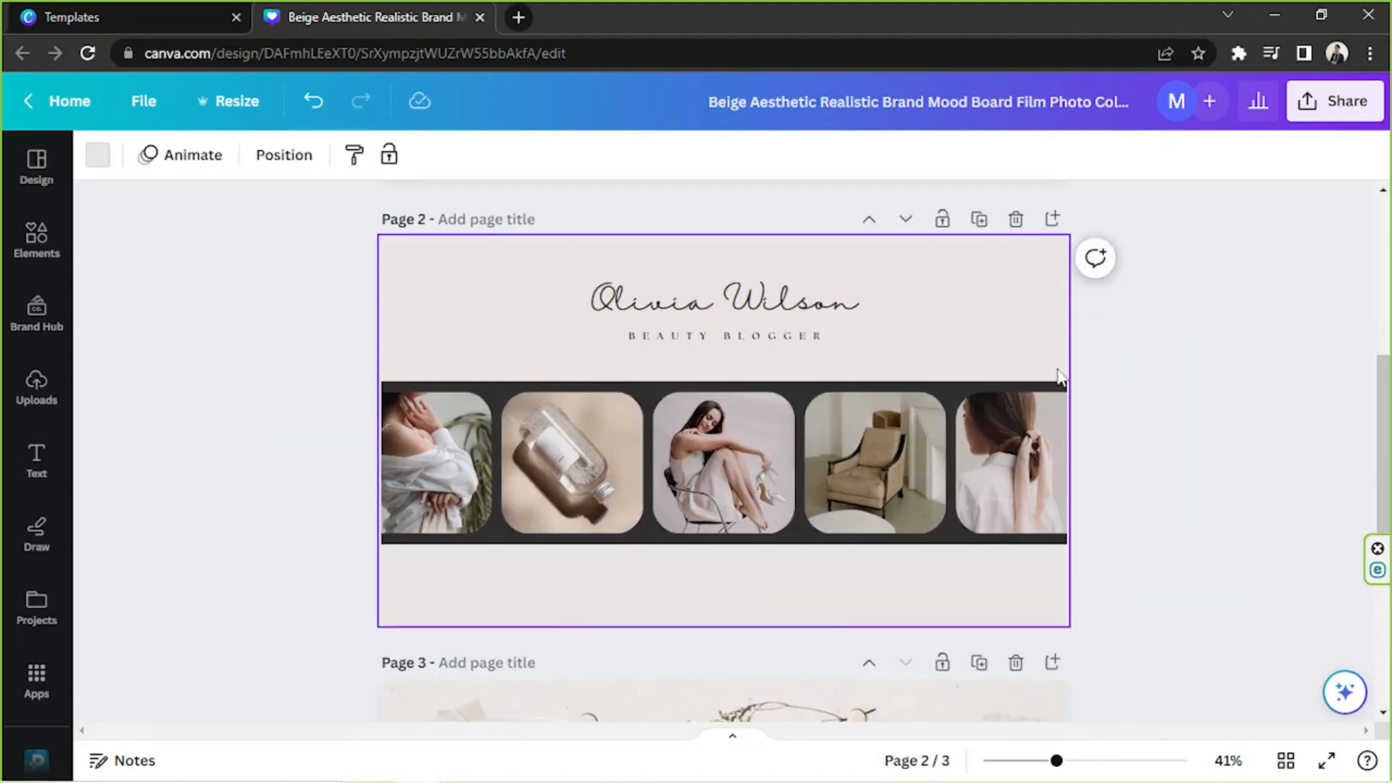
{"action": "scroll", "coordinate": [1015, 373], "scroll_direction": "up", "scroll_amount": 3}
{"action": "left_click", "coordinate": [1016, 420]}
{"action": "left_click", "coordinate": [910, 336]}
Try white as page 1's background, and settle on the custom solid light pink #F4E1DE.
{"action": "left_click", "coordinate": [1038, 331]}
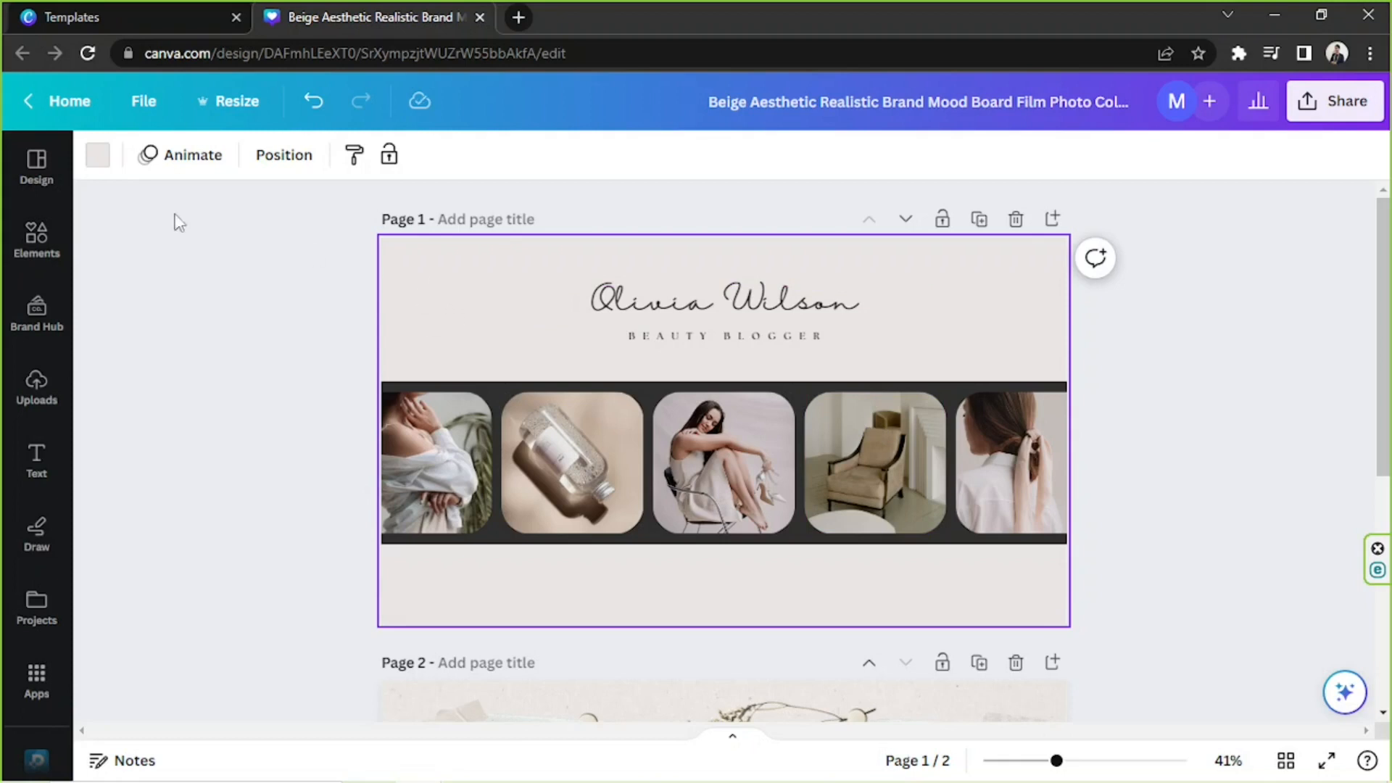
{"action": "left_click", "coordinate": [99, 155]}
{"action": "scroll", "coordinate": [209, 353], "scroll_direction": "down", "scroll_amount": 5}
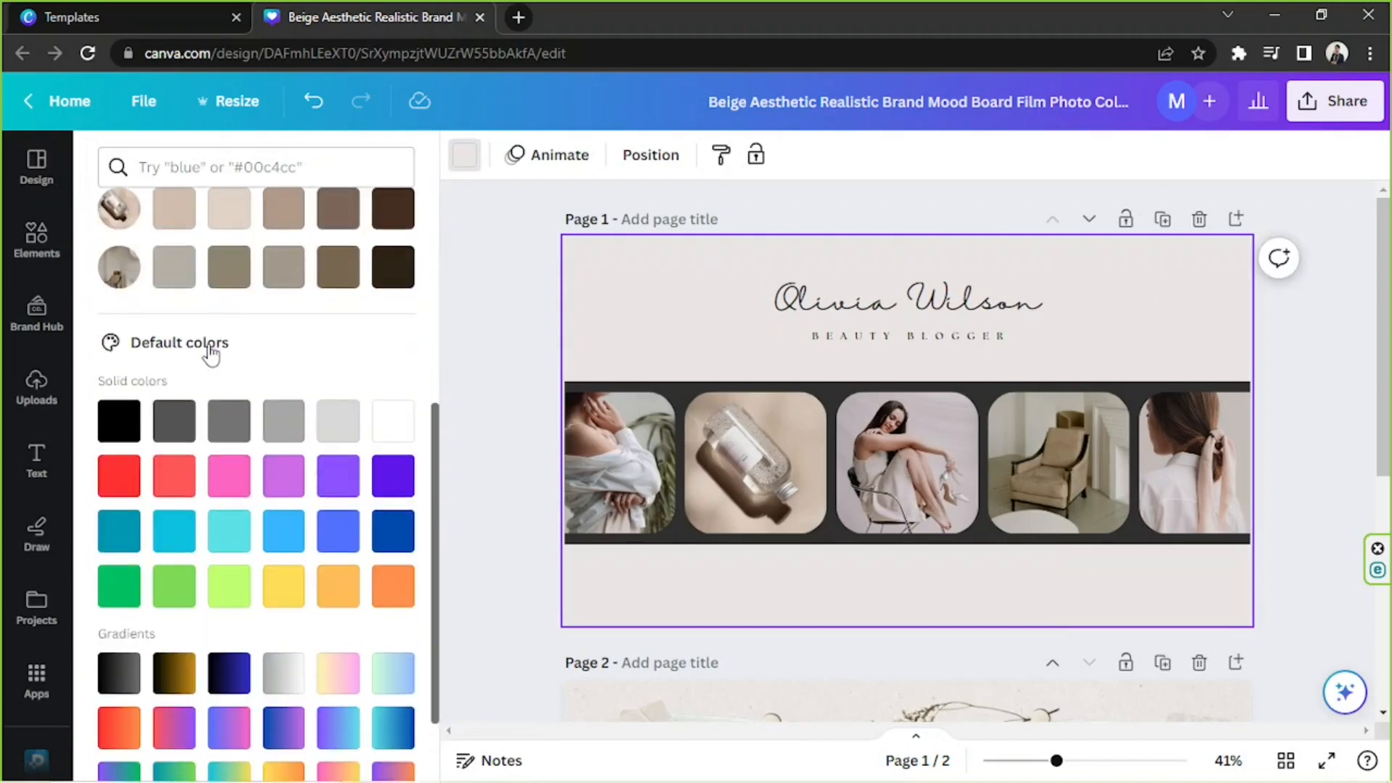
{"action": "left_click", "coordinate": [403, 422]}
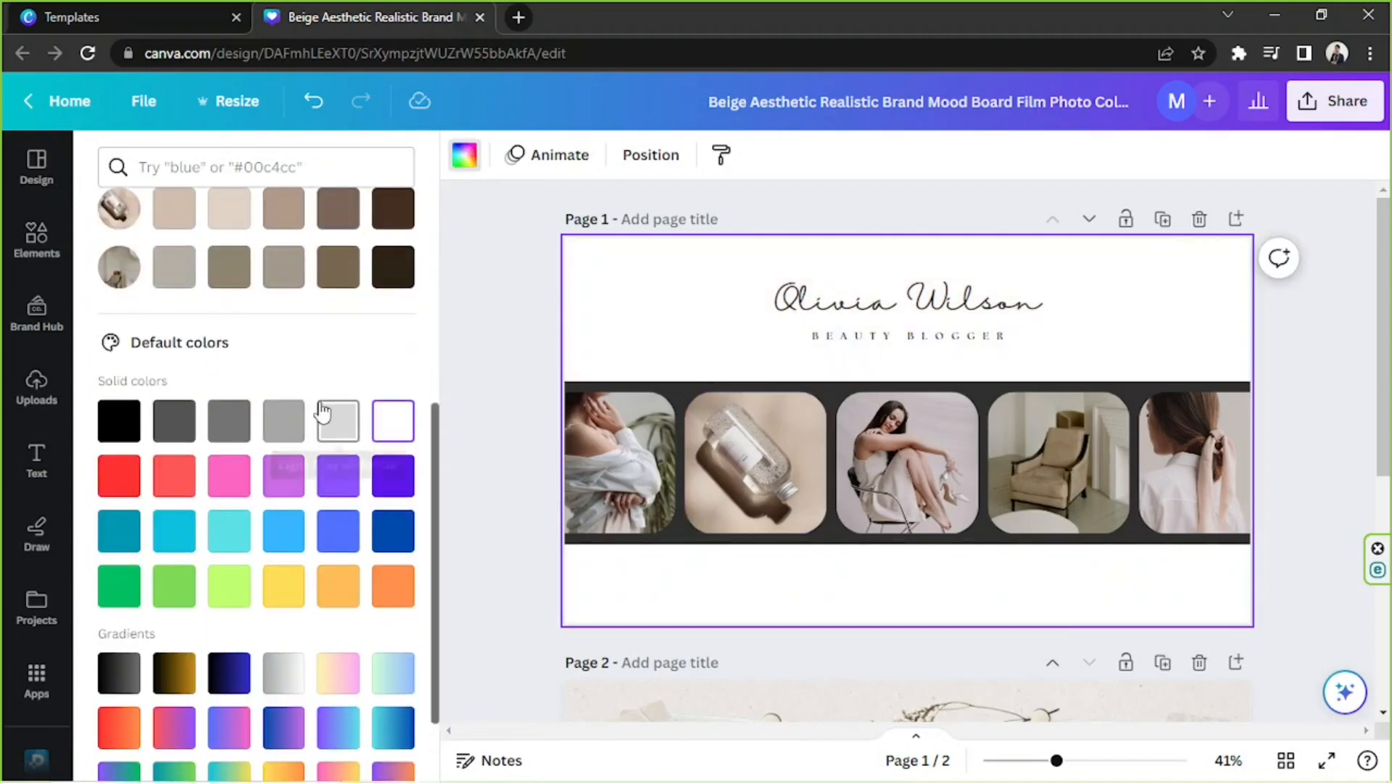
{"action": "scroll", "coordinate": [332, 413], "scroll_direction": "up", "scroll_amount": 5}
{"action": "left_click", "coordinate": [128, 282]}
{"action": "left_click_drag", "start_coordinate": [149, 393], "coordinate": [137, 382]}
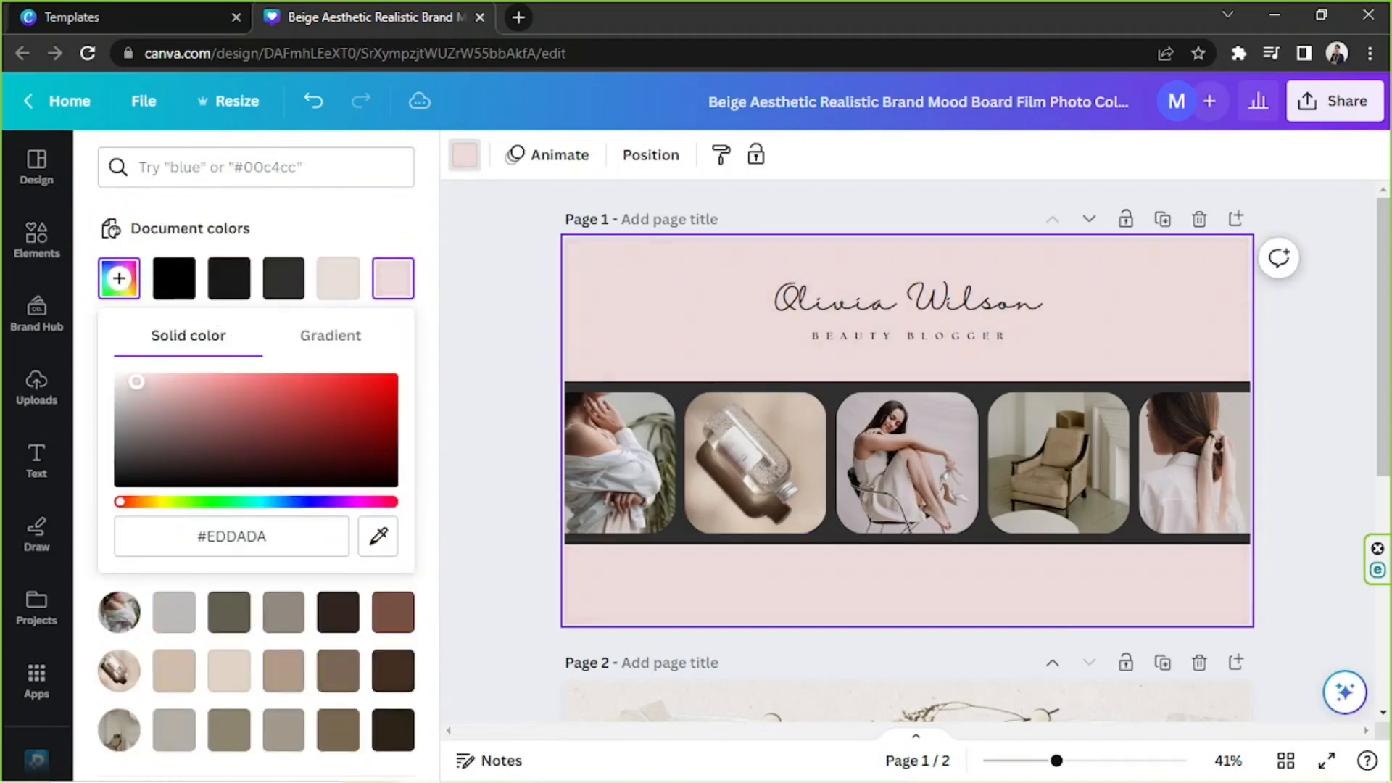
{"action": "mouse_move", "coordinate": [125, 503]}
{"action": "left_mouse_down"}
{"action": "mouse_move", "coordinate": [249, 513]}
{"action": "mouse_move", "coordinate": [130, 507]}
{"action": "left_mouse_up"}
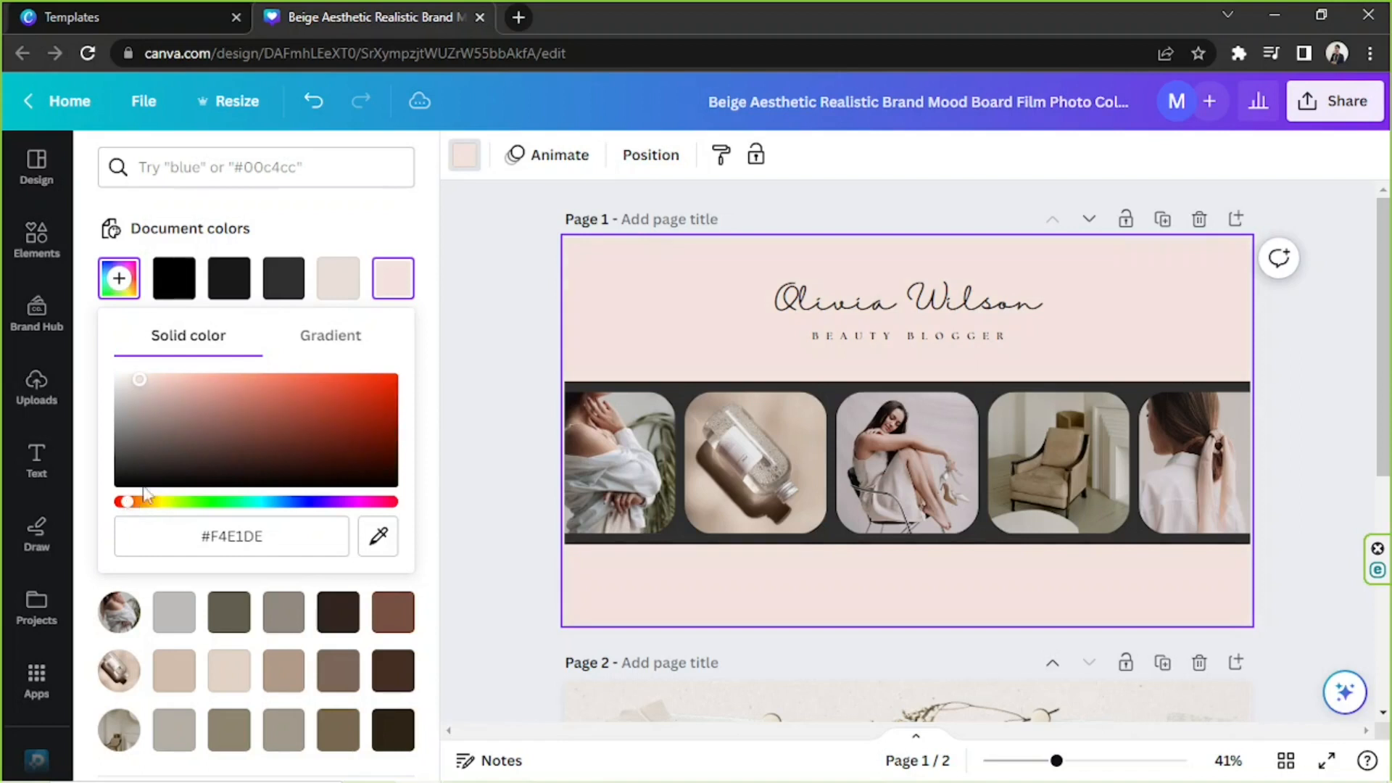
{"action": "left_click", "coordinate": [528, 280]}
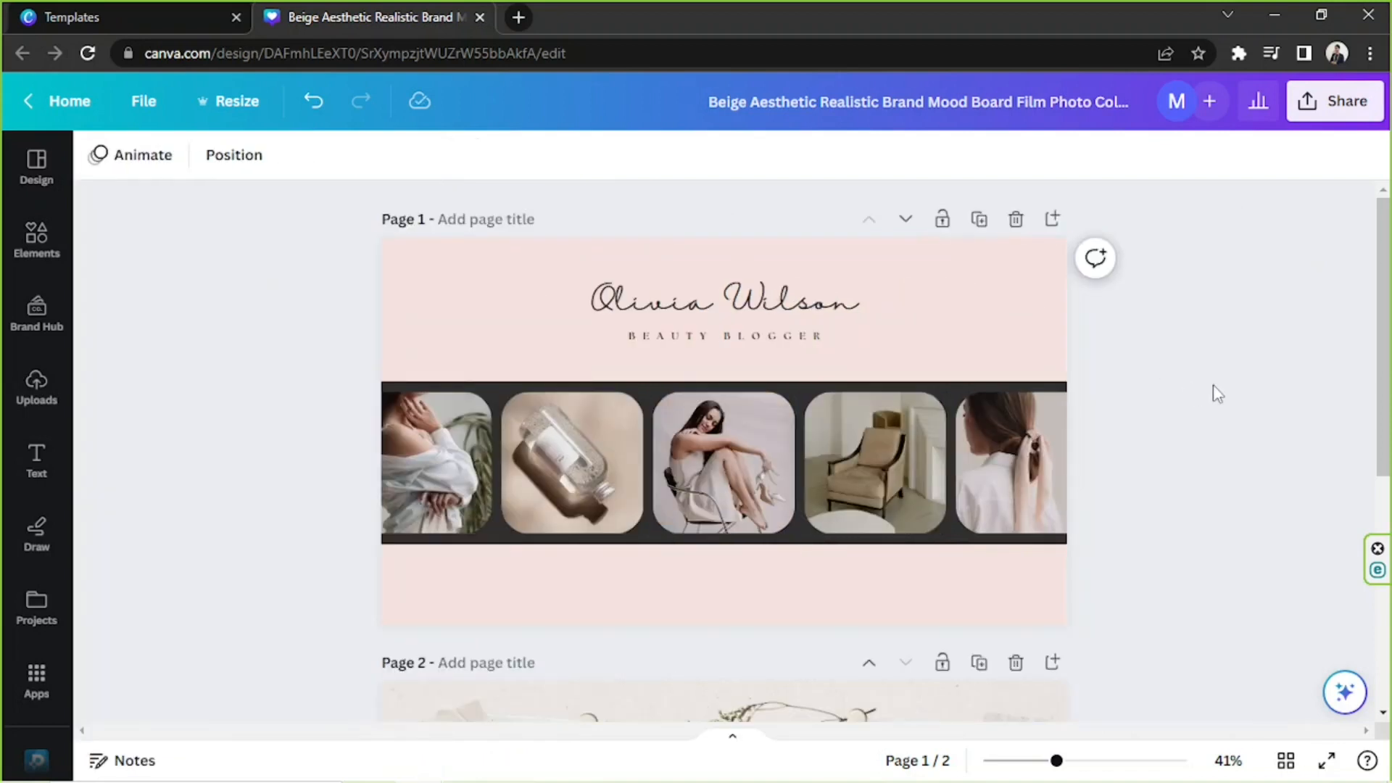
{"action": "left_click", "coordinate": [475, 468]}
{"action": "left_click", "coordinate": [508, 463]}
{"action": "left_click", "coordinate": [763, 469]}
{"action": "left_click", "coordinate": [842, 463]}
{"action": "left_click", "coordinate": [1030, 464]}
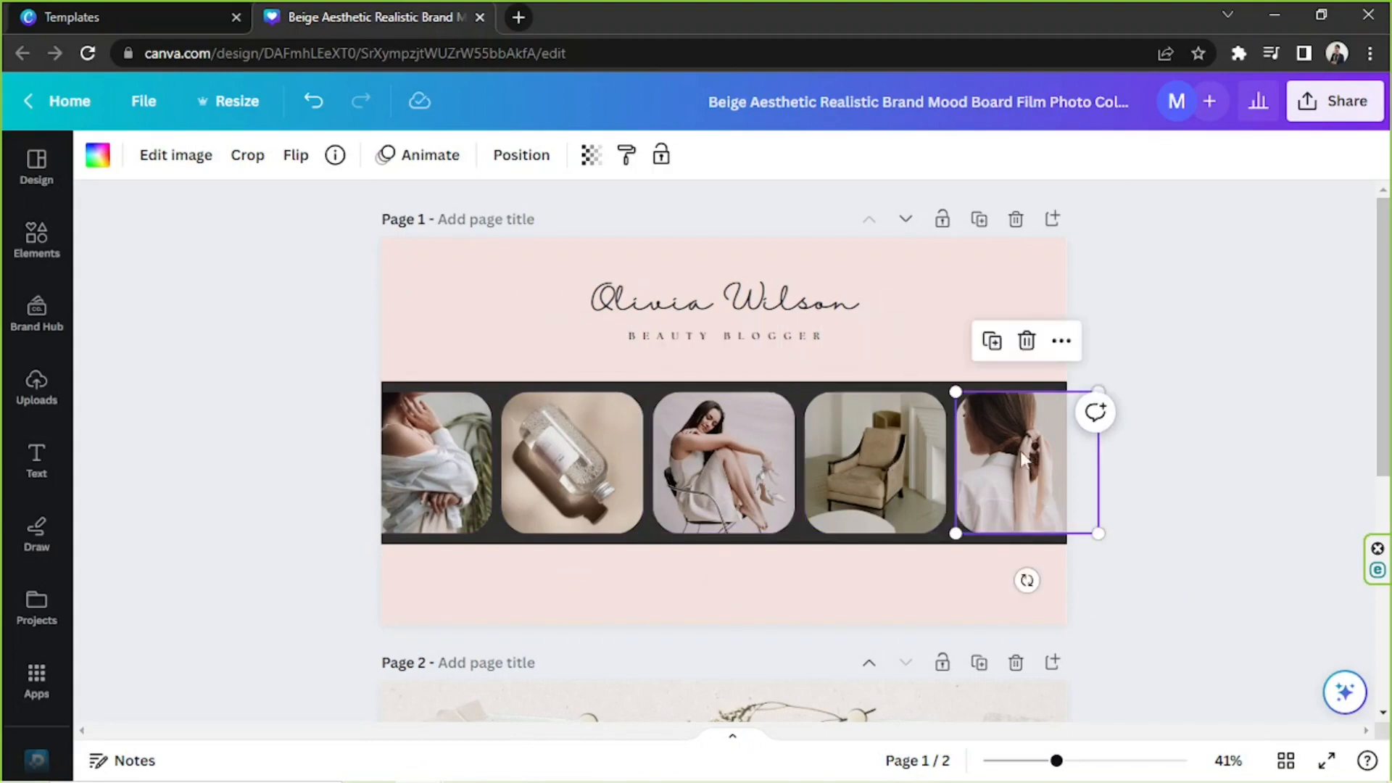
Choose two portrait photos, a skyscraper photo and a food video from the Canva Samples folder for upload to the media library.
{"action": "left_click", "coordinate": [40, 394]}
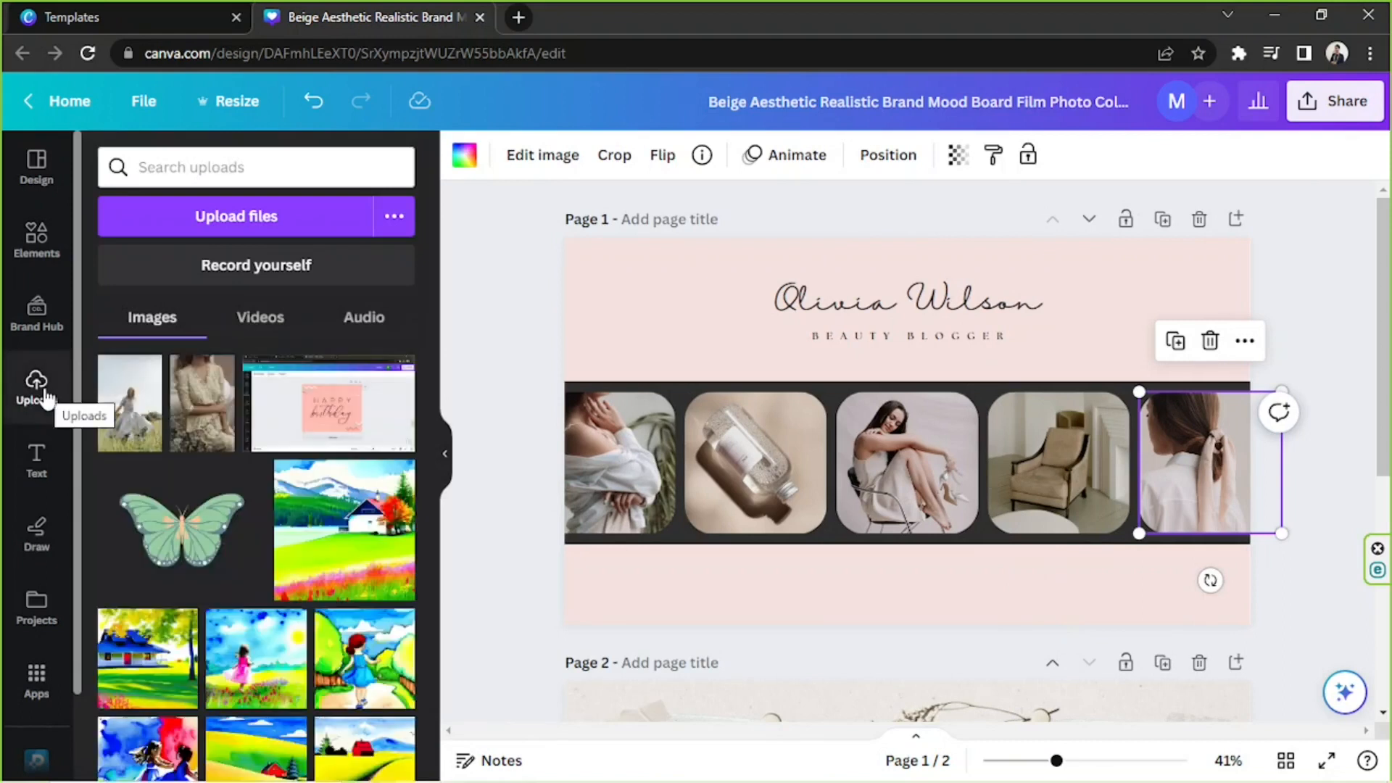
{"action": "left_click", "coordinate": [263, 214]}
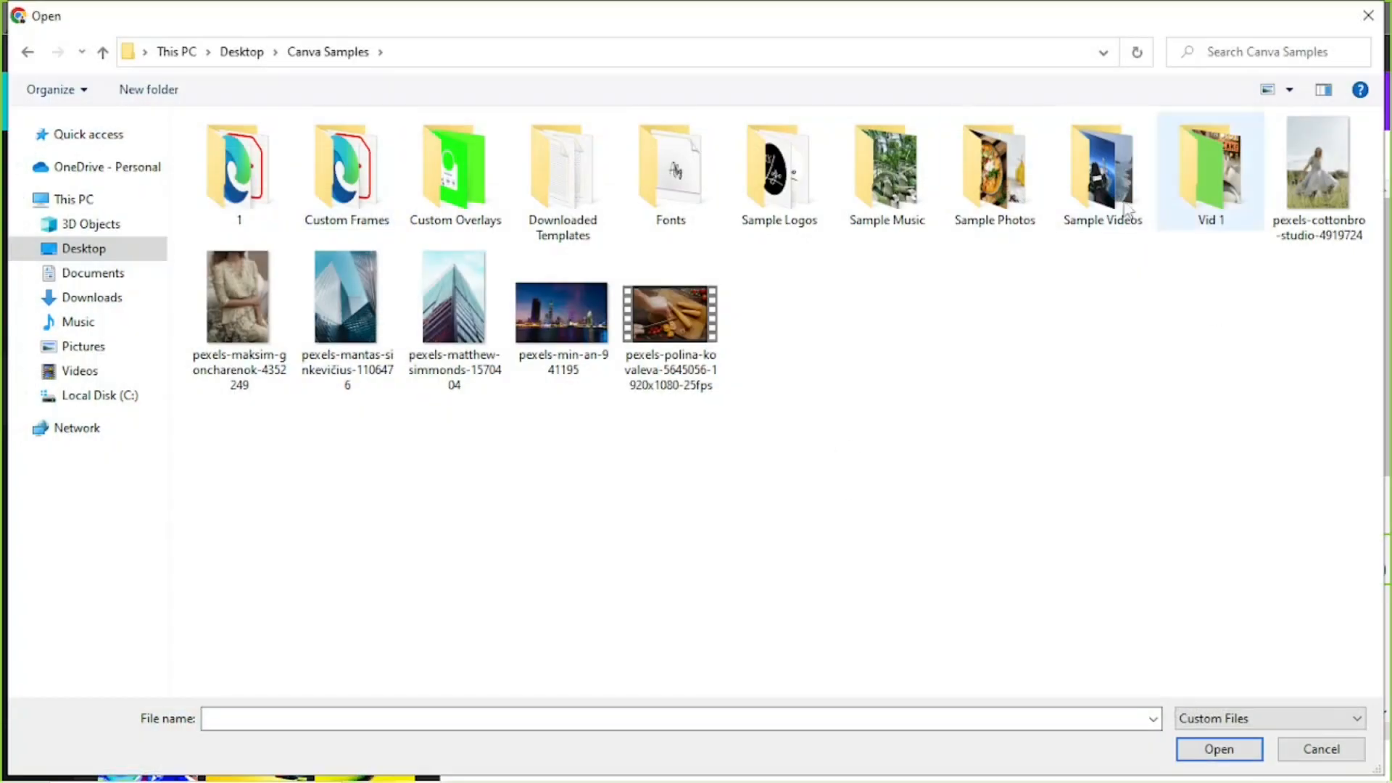
{"action": "left_click", "coordinate": [222, 338]}
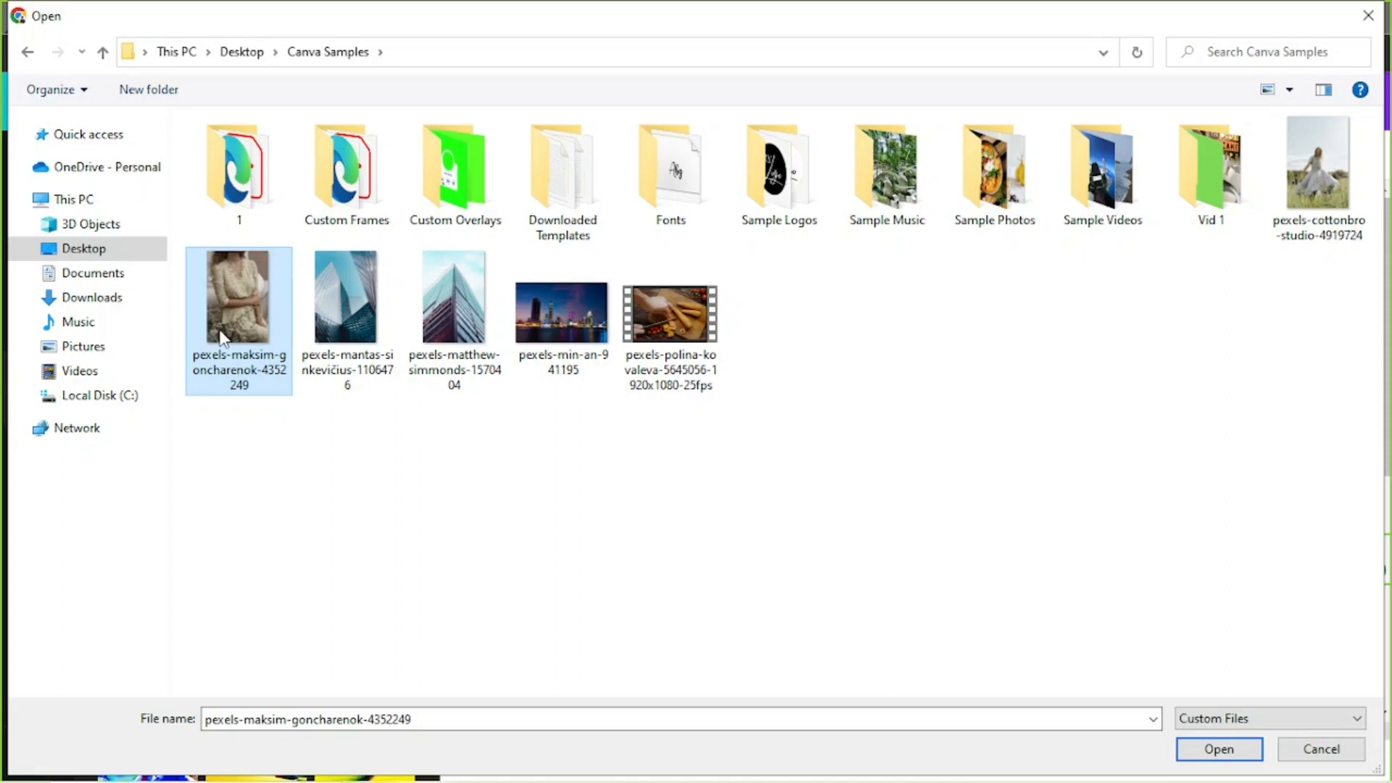
{"action": "left_click", "coordinate": [1335, 195], "text": "ctrl"}
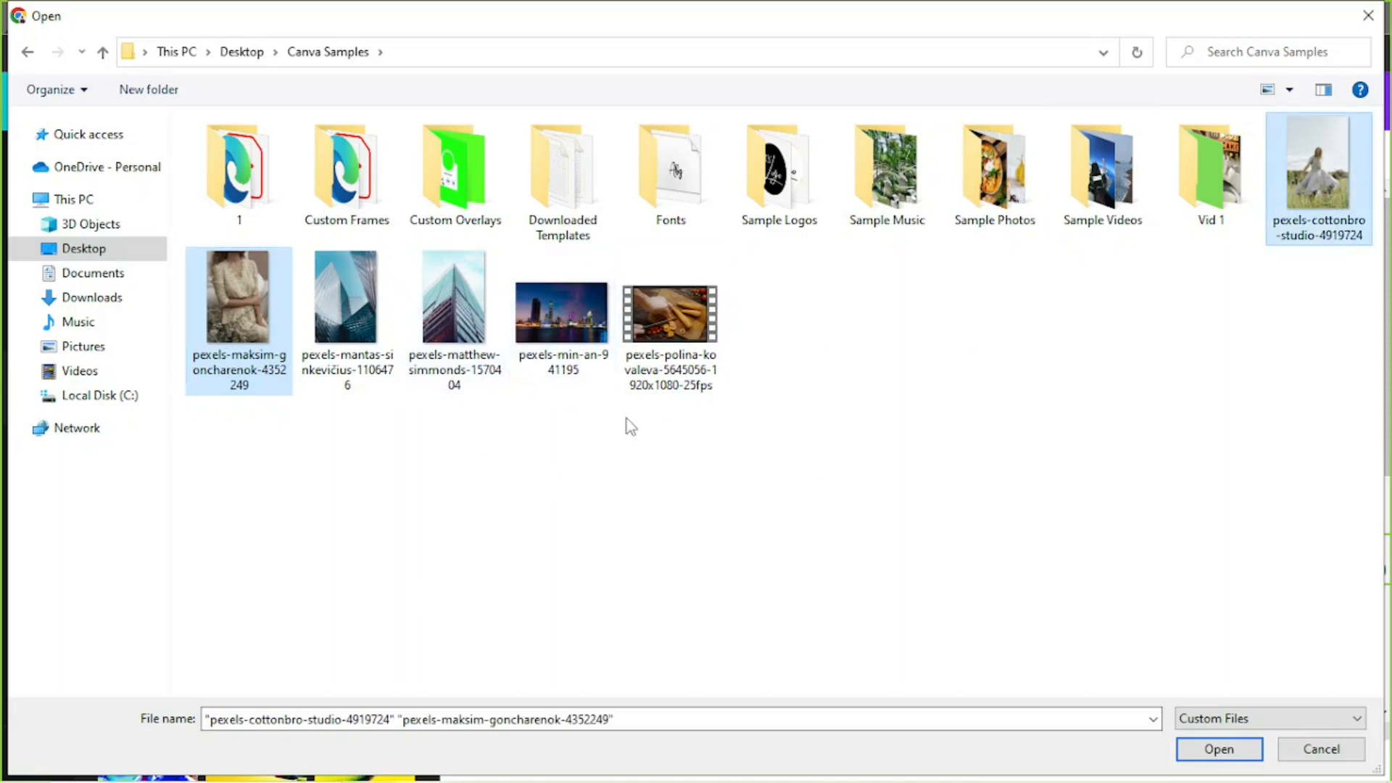
{"action": "left_click", "coordinate": [671, 316], "text": "ctrl"}
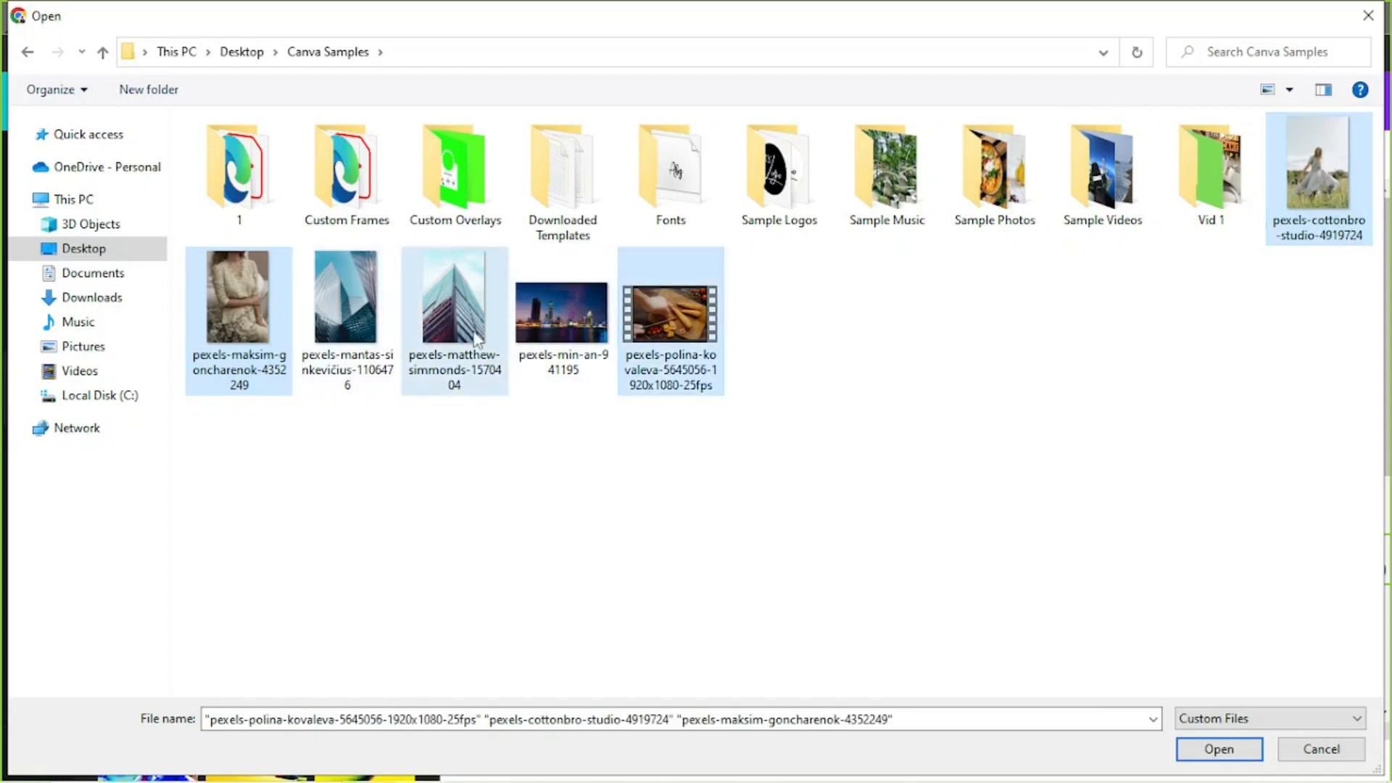
{"action": "left_click", "coordinate": [454, 305], "text": "ctrl"}
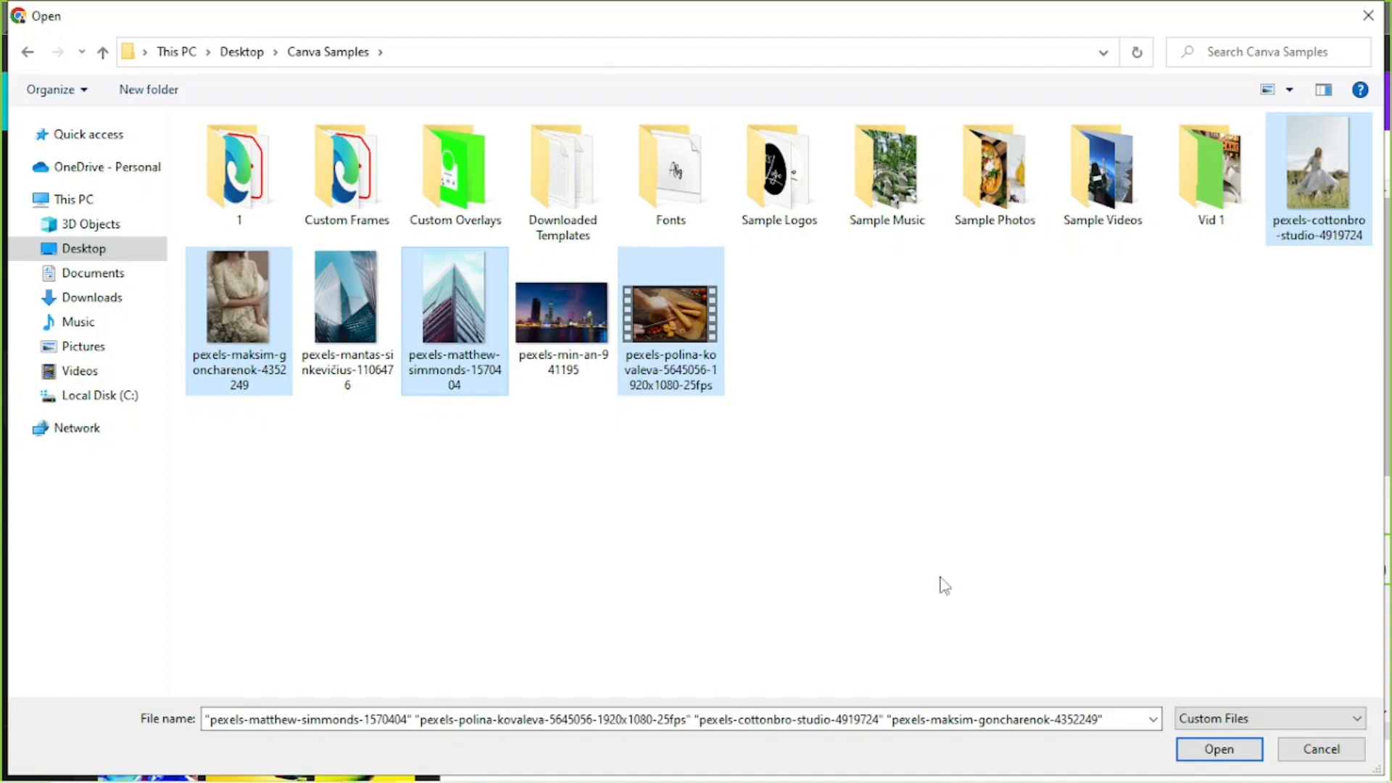
{"action": "left_click", "coordinate": [1218, 750]}
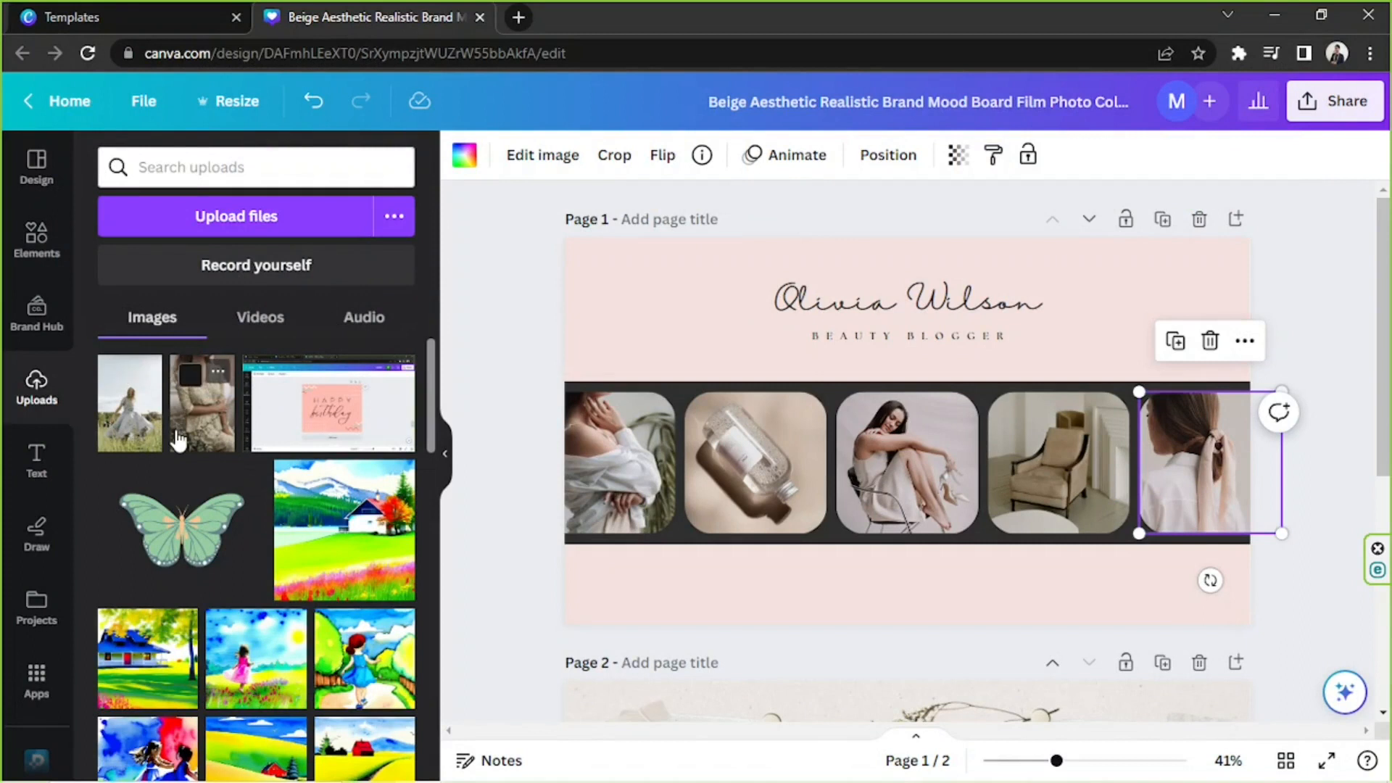
Replace the first film-strip photo with the woman in the field and the second with the woman in the floral dress.
{"action": "left_click_drag", "start_coordinate": [127, 408], "coordinate": [602, 472]}
{"action": "left_click_drag", "start_coordinate": [202, 403], "coordinate": [602, 578]}
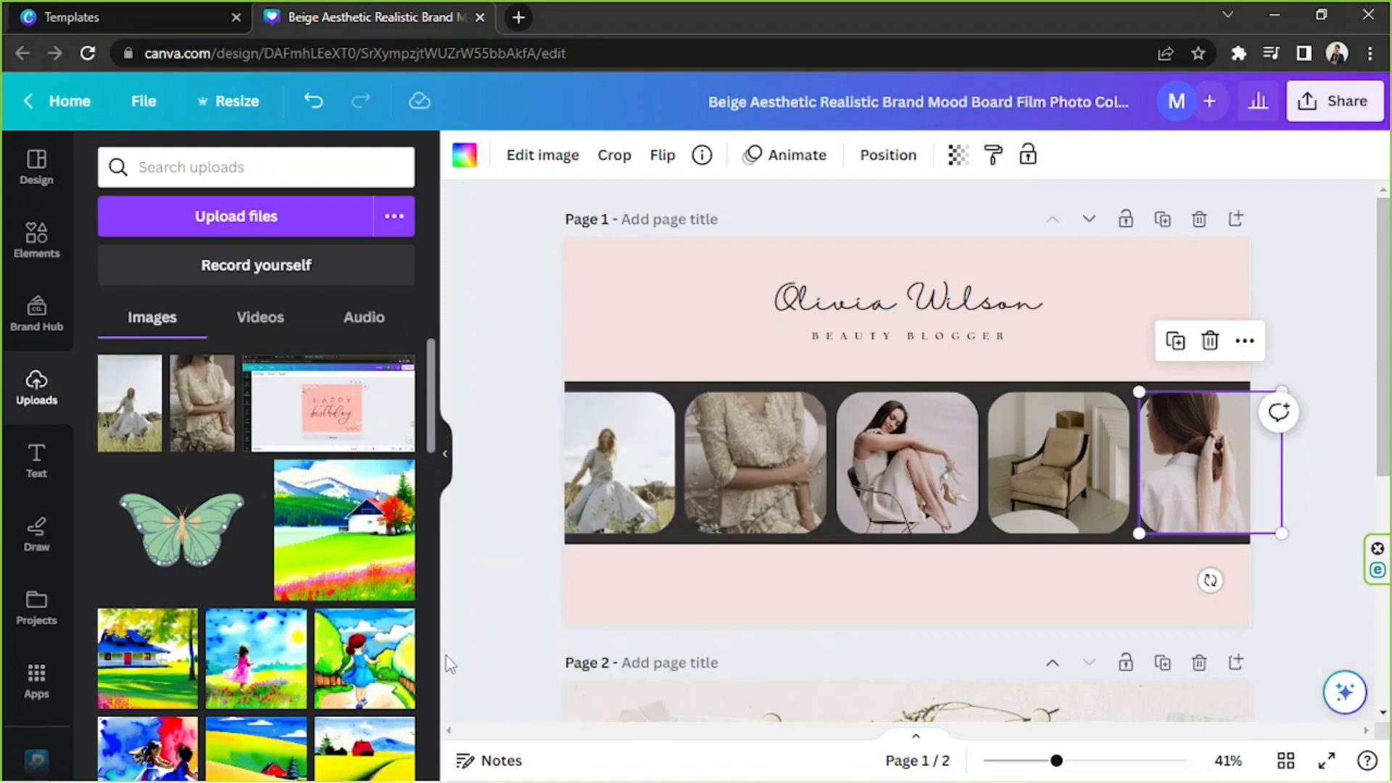
Look through the uploaded images for more replacement photos and go over the photo frames of page 1's film strip.
{"action": "scroll", "coordinate": [402, 486], "scroll_direction": "down", "scroll_amount": 5}
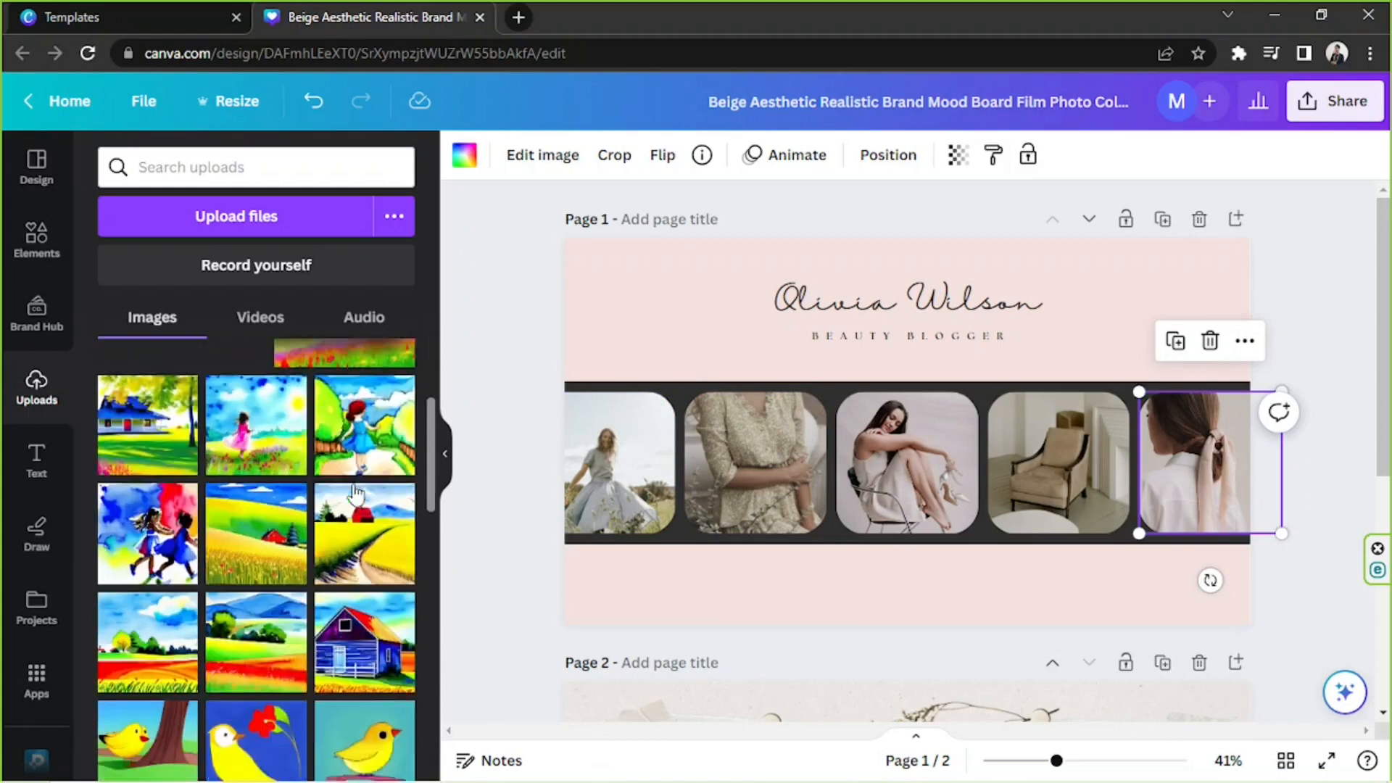
{"action": "scroll", "coordinate": [192, 459], "scroll_direction": "down", "scroll_amount": 10}
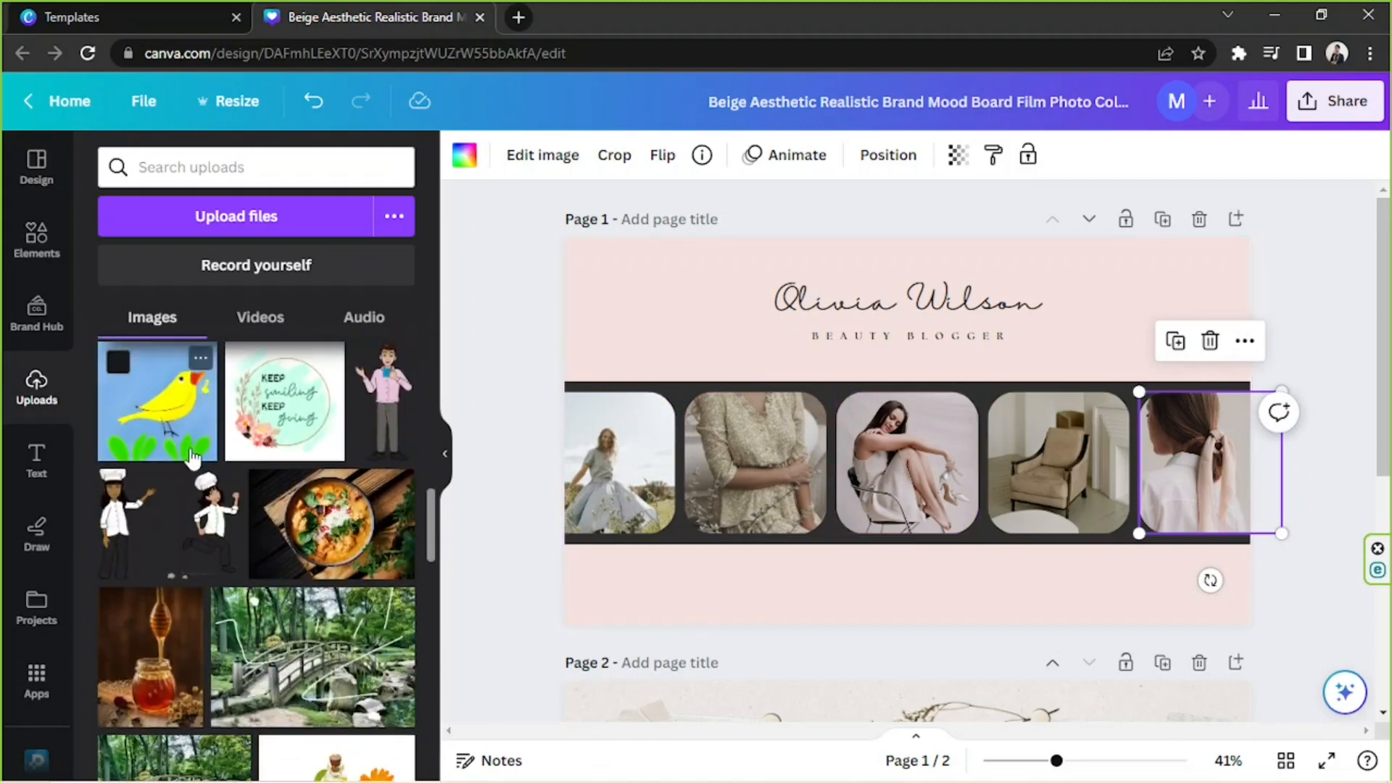
{"action": "left_click", "coordinate": [915, 438]}
{"action": "left_click", "coordinate": [1038, 455]}
{"action": "left_click", "coordinate": [1179, 459]}
{"action": "left_click", "coordinate": [631, 420]}
{"action": "left_click", "coordinate": [767, 435]}
{"action": "left_click", "coordinate": [942, 451]}
{"action": "left_click", "coordinate": [1120, 468]}
{"action": "left_click", "coordinate": [1146, 468]}
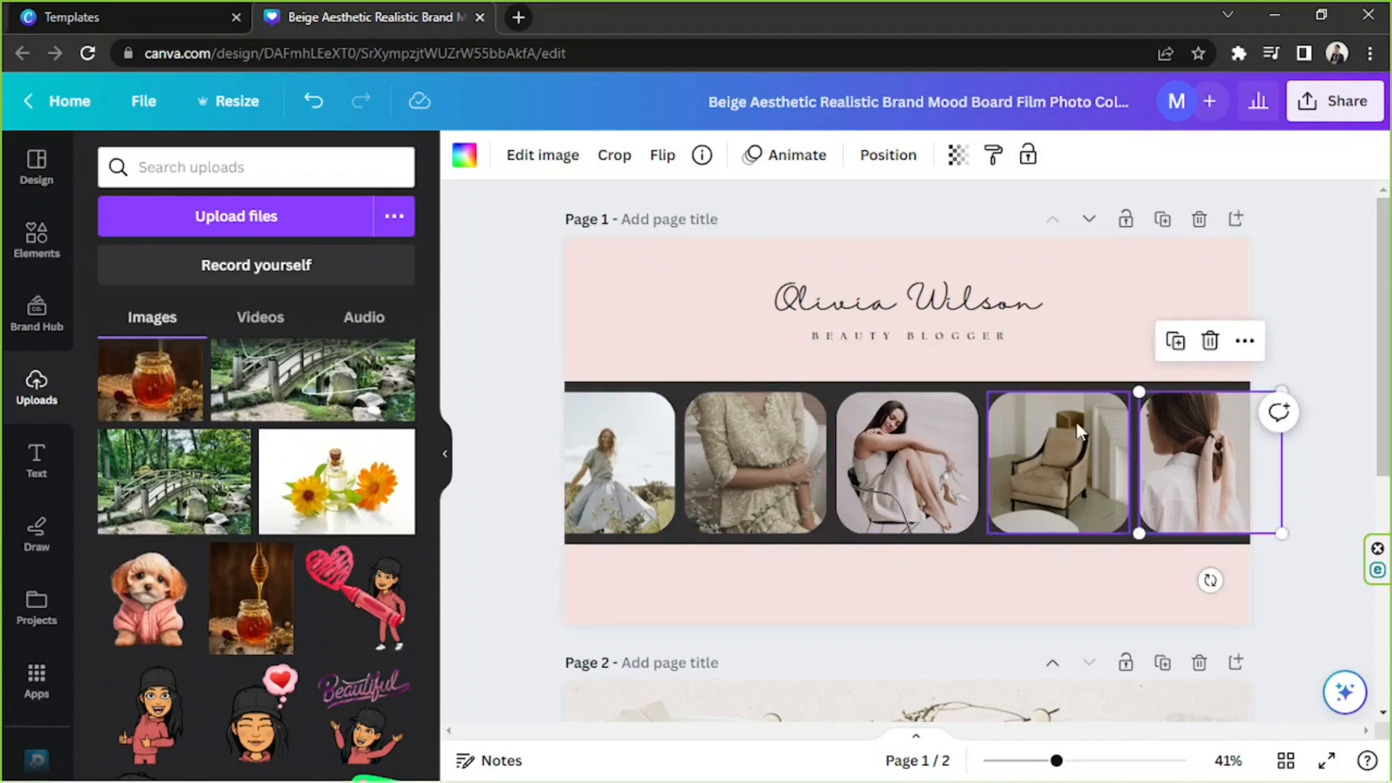
Replace the script heading above the film strip with the new blogger's full name.
{"action": "left_click", "coordinate": [1086, 317]}
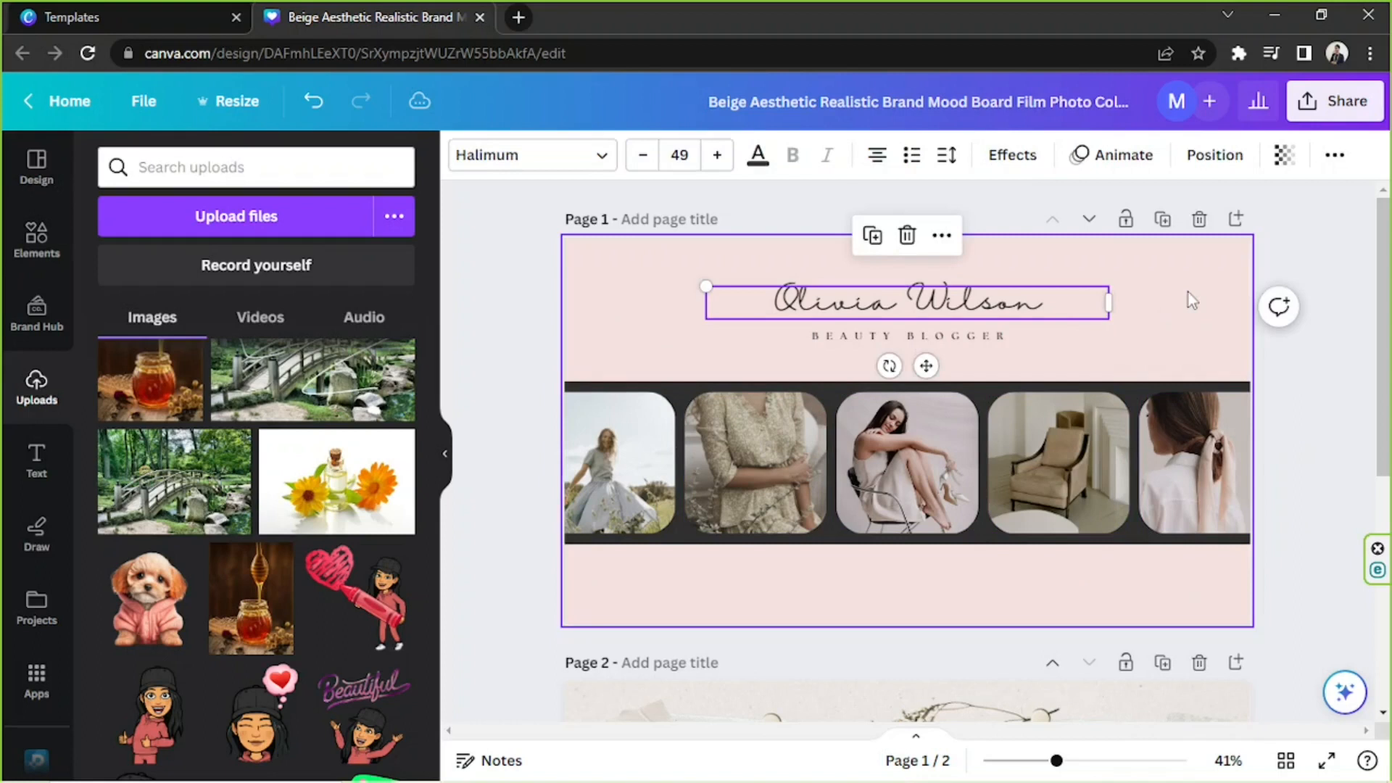
{"action": "double_click", "coordinate": [954, 304]}
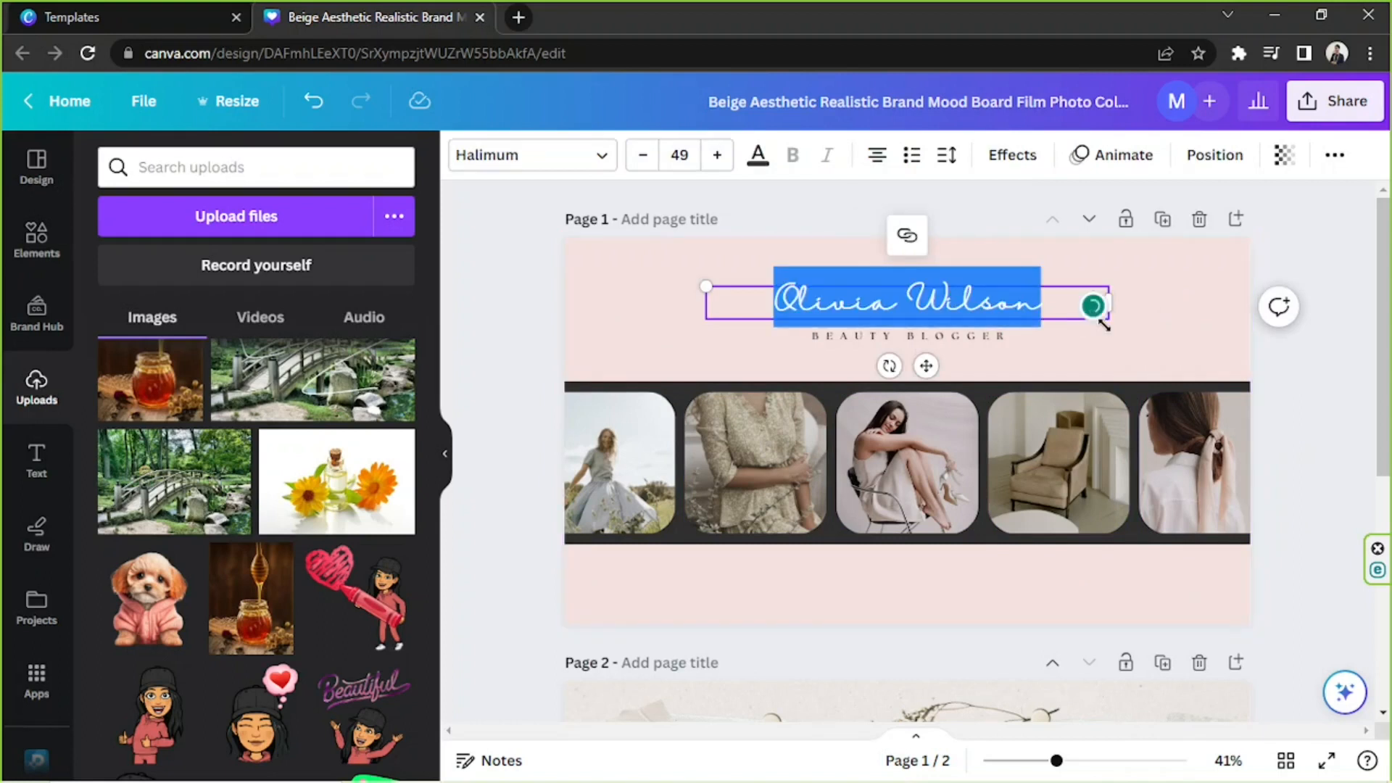
{"action": "type", "text": "Jane Doe"}
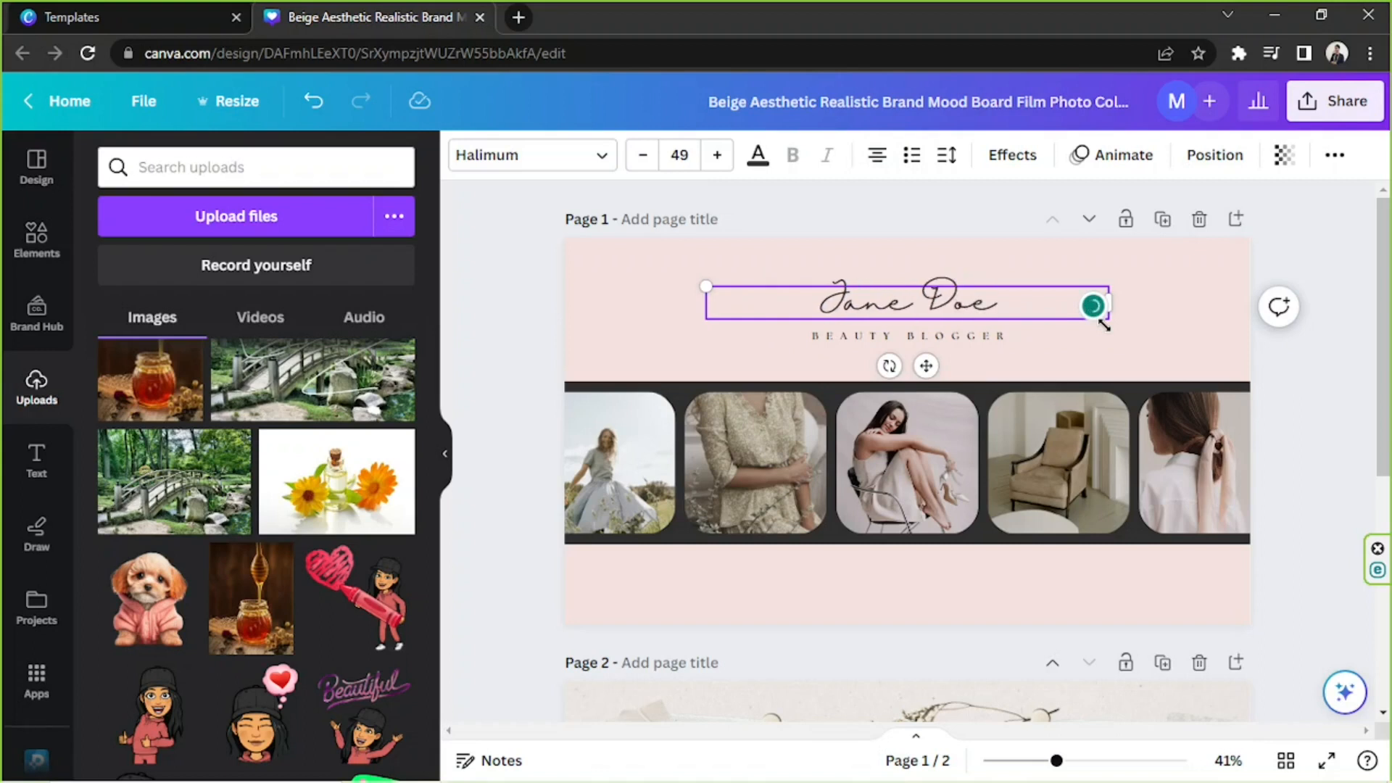
{"action": "left_click", "coordinate": [1110, 362]}
{"action": "left_click", "coordinate": [752, 294]}
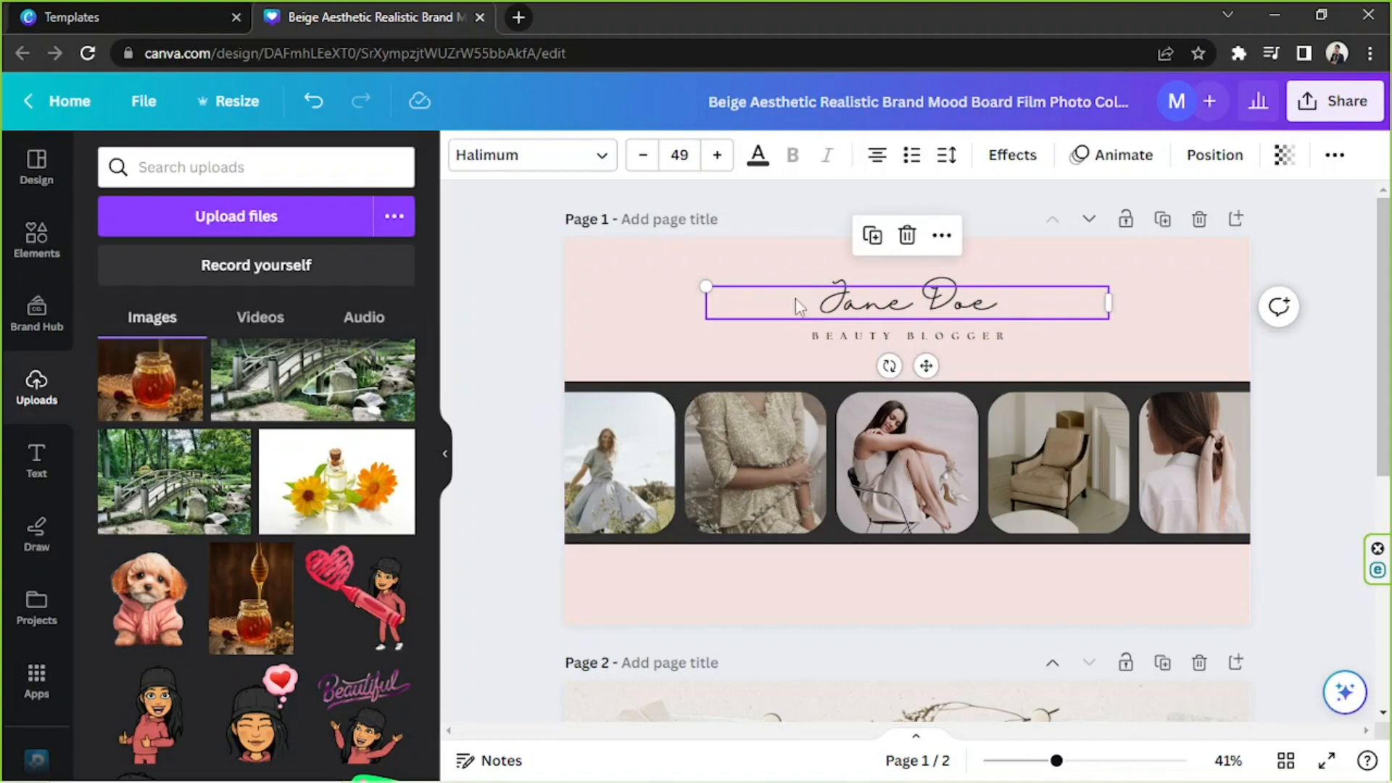
Browse the available fonts for the name heading, including the uploaded and popular ones.
{"action": "left_click", "coordinate": [568, 163]}
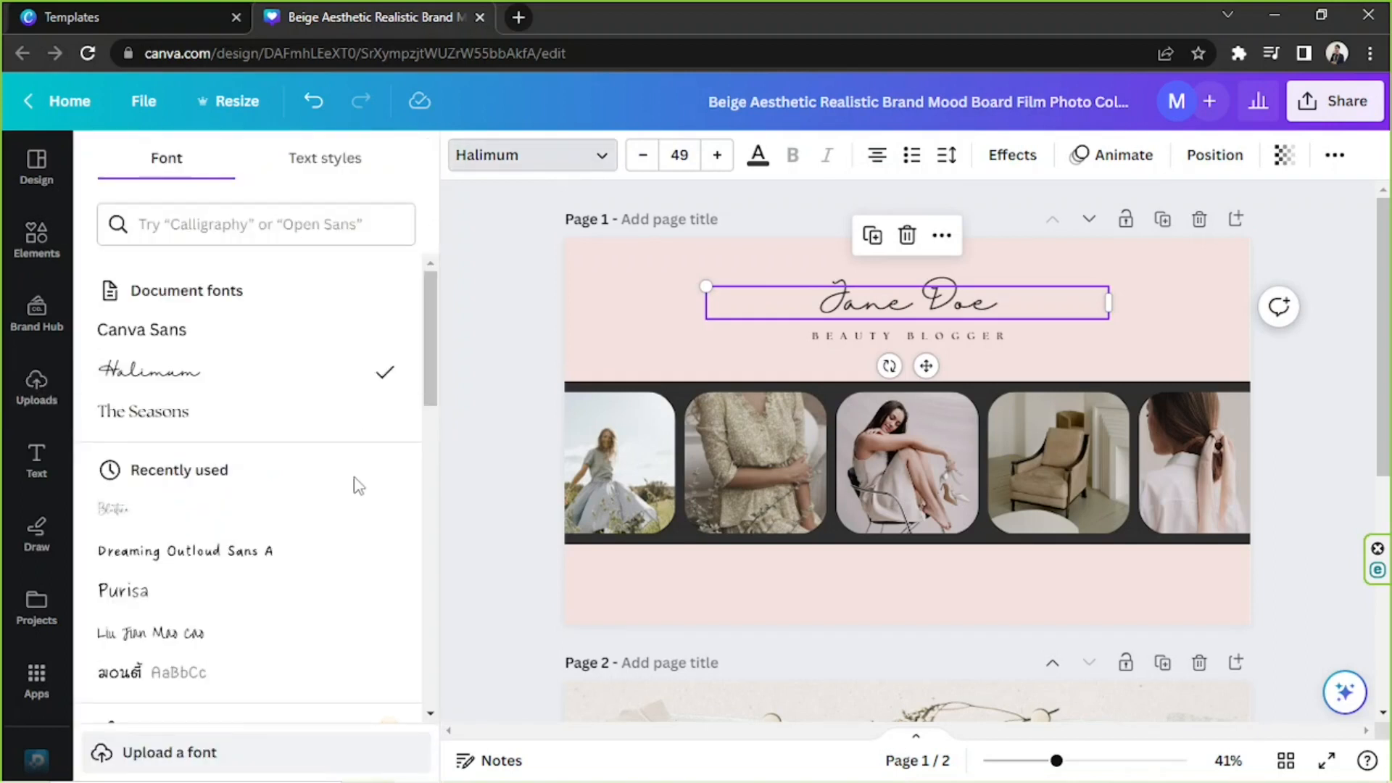
{"action": "scroll", "coordinate": [358, 486], "scroll_direction": "down", "scroll_amount": 6}
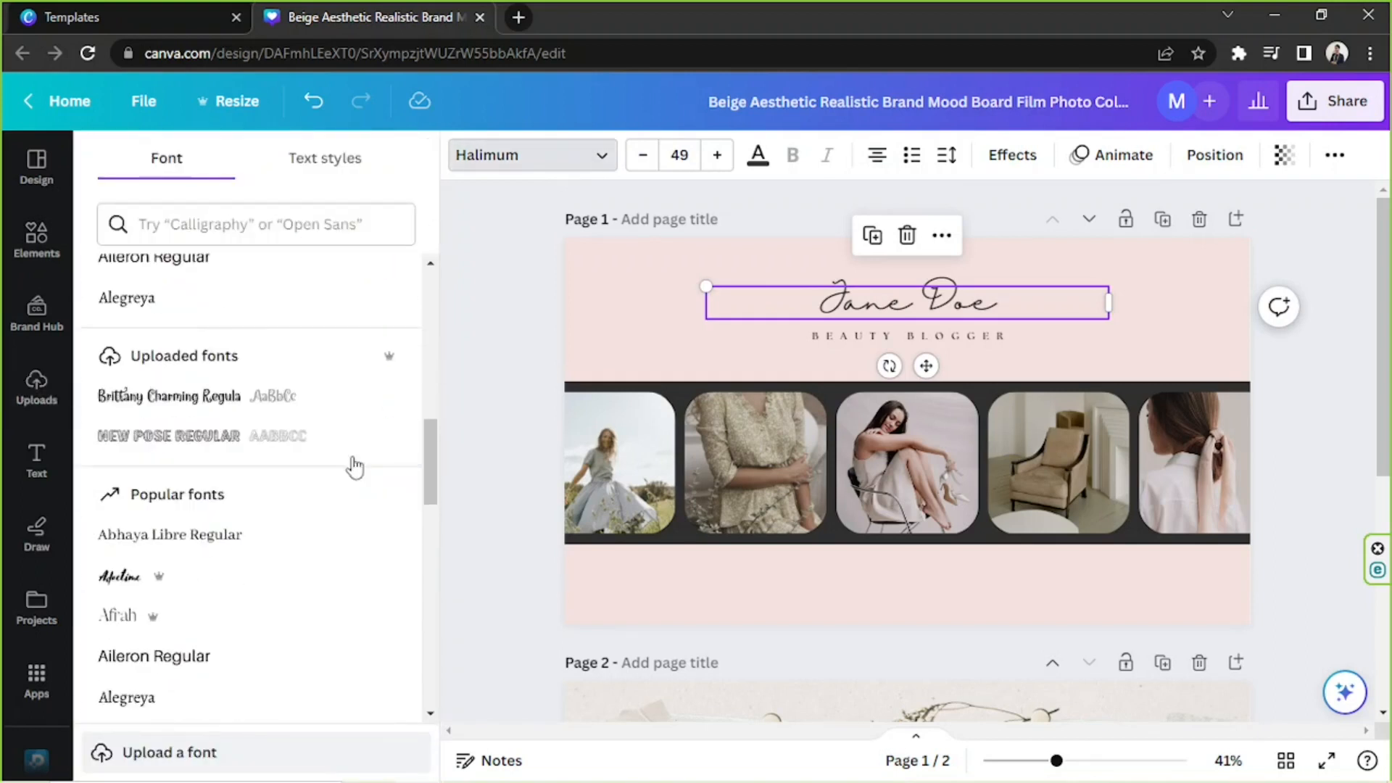
{"action": "scroll", "coordinate": [356, 464], "scroll_direction": "down", "scroll_amount": 10}
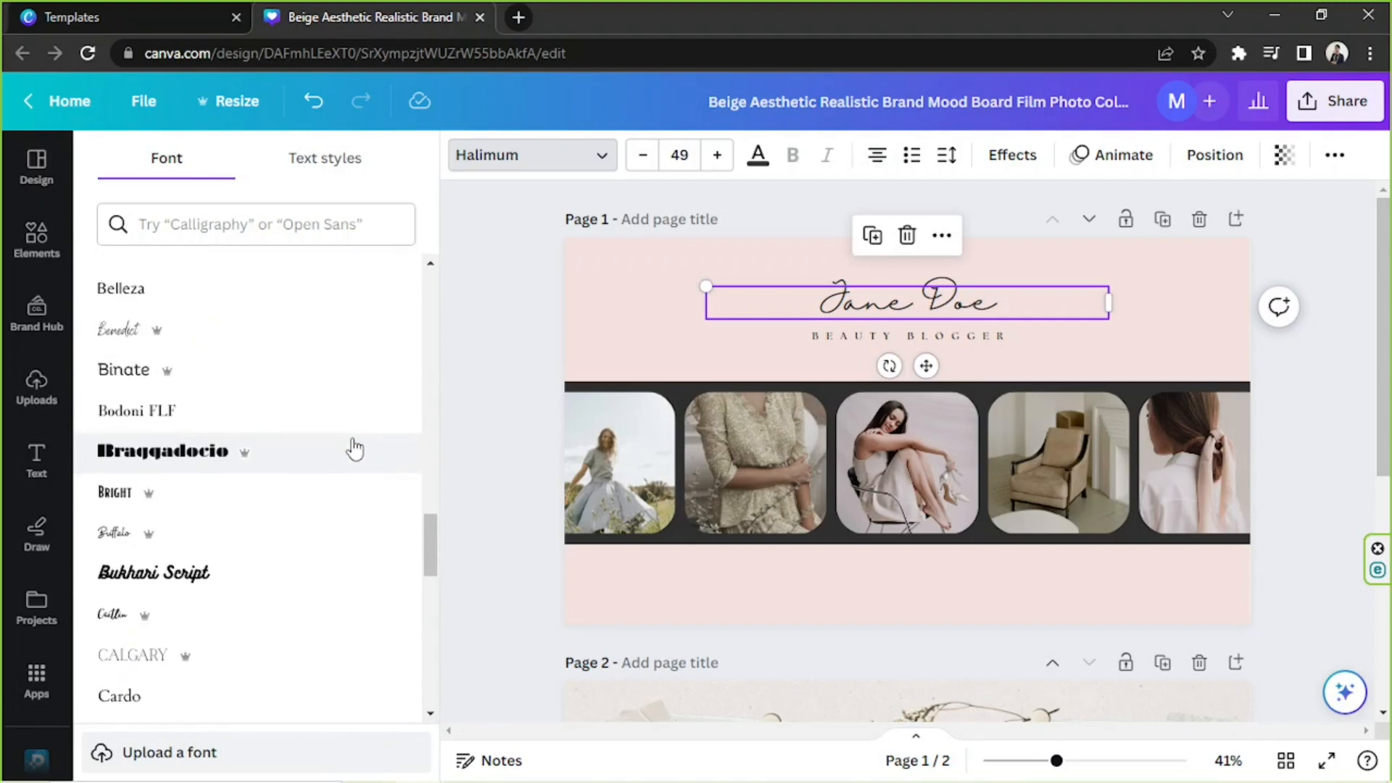
{"action": "scroll", "coordinate": [355, 449], "scroll_direction": "down", "scroll_amount": 5}
{"action": "scroll", "coordinate": [116, 468], "scroll_direction": "down", "scroll_amount": 5}
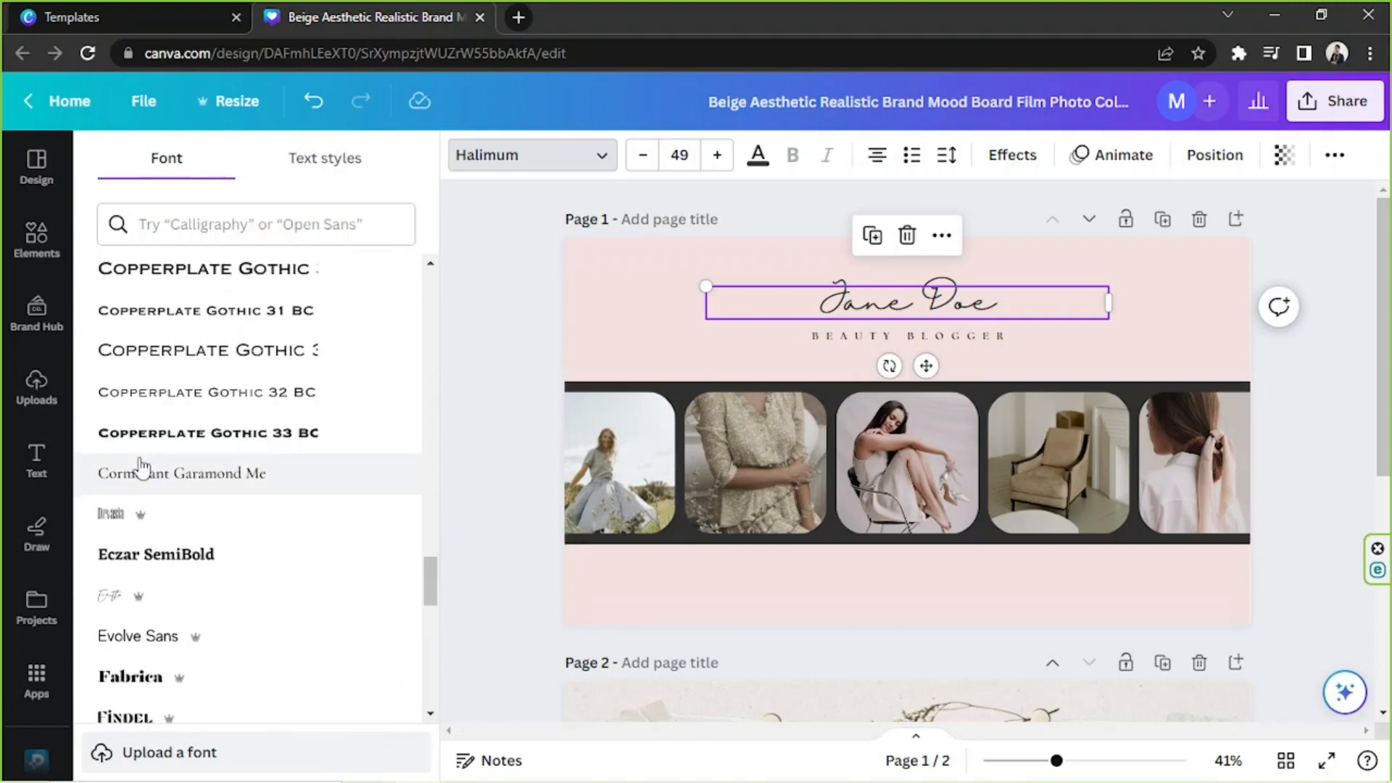
Filter the heading's fonts to the Handwriting category and look through the matching styles.
{"action": "left_click", "coordinate": [250, 223]}
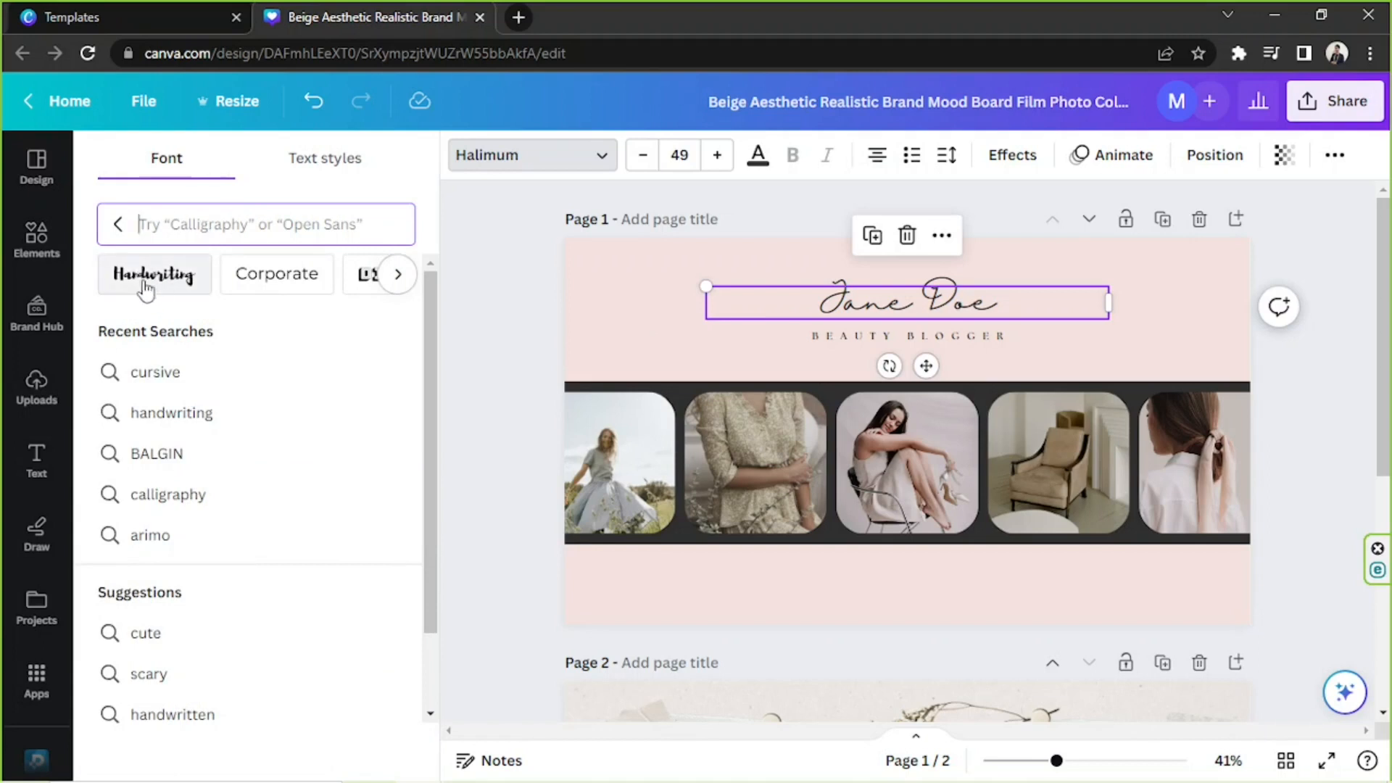
{"action": "left_click", "coordinate": [396, 276]}
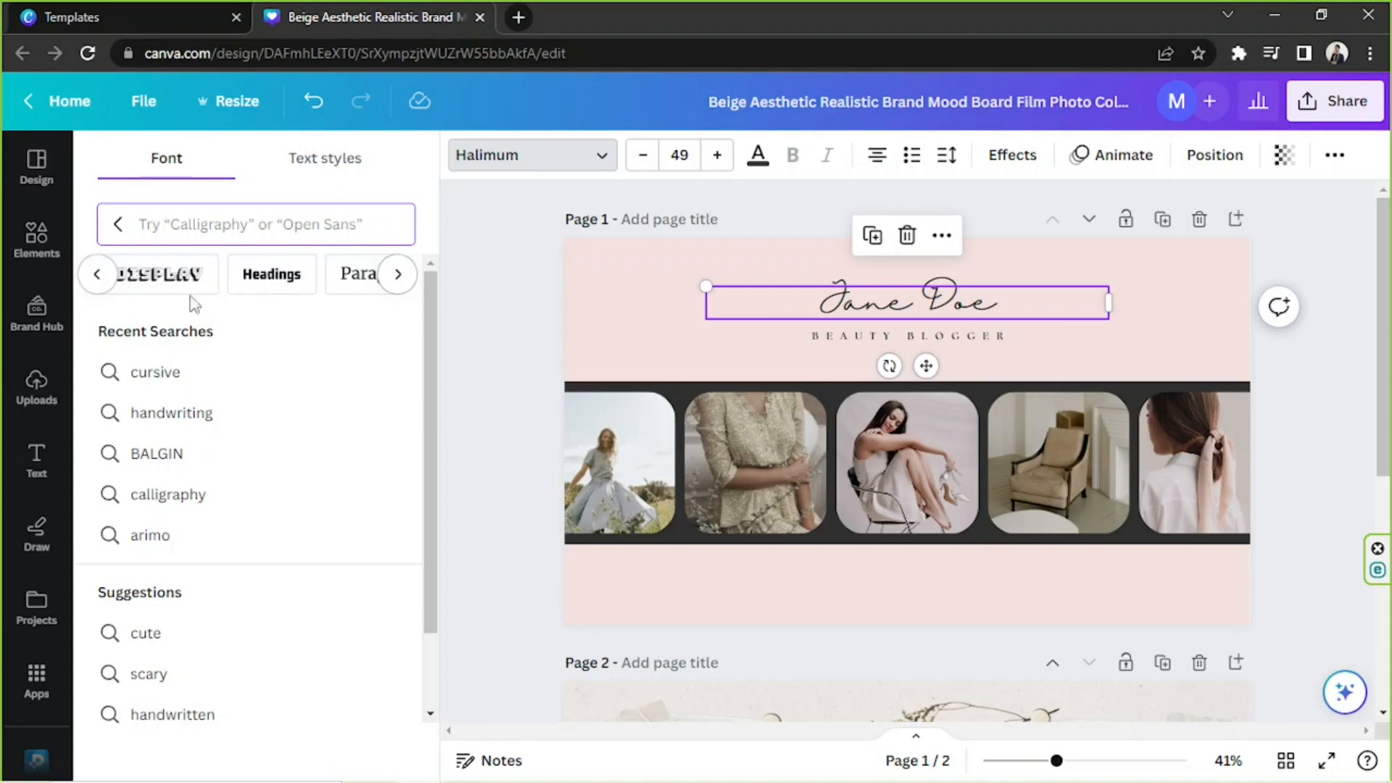
{"action": "left_click", "coordinate": [102, 273]}
{"action": "left_click", "coordinate": [156, 277]}
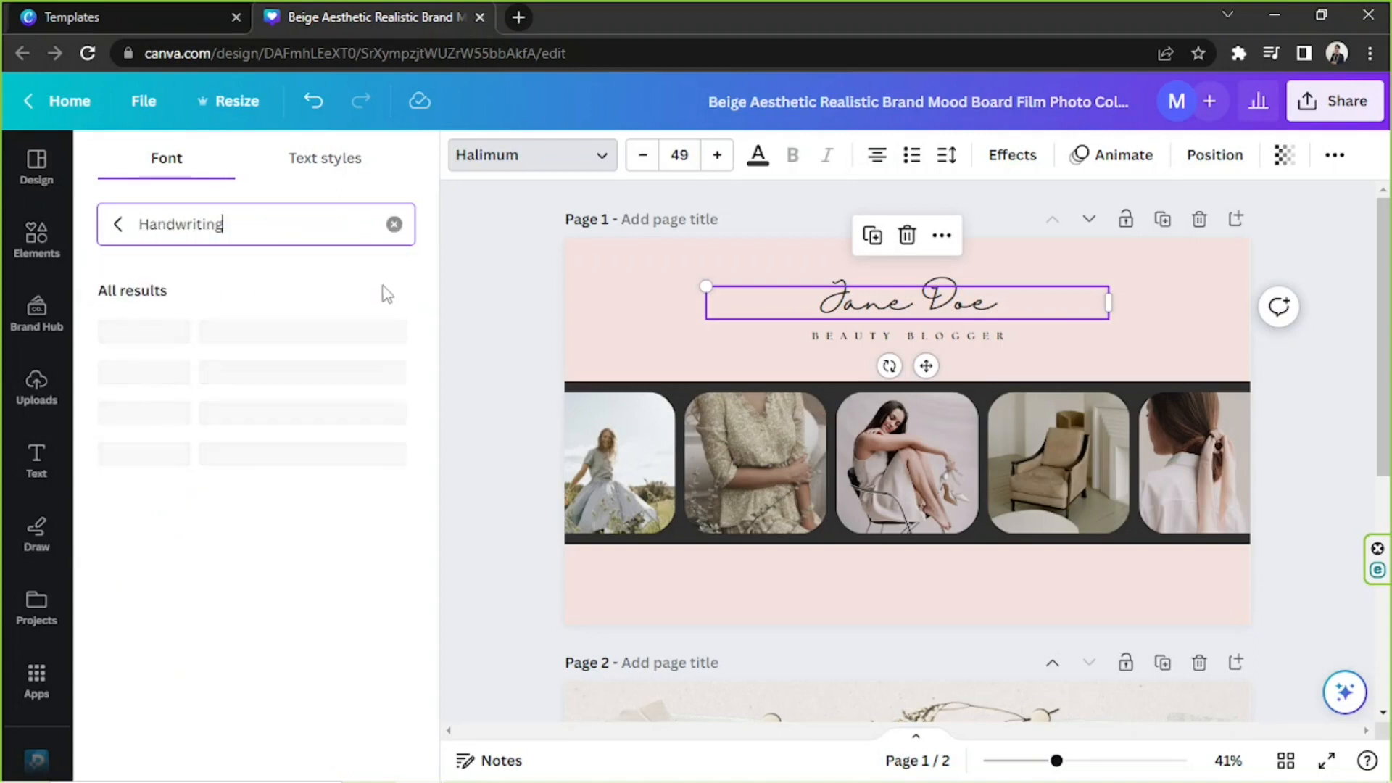
{"action": "scroll", "coordinate": [360, 399], "scroll_direction": "down", "scroll_amount": 6}
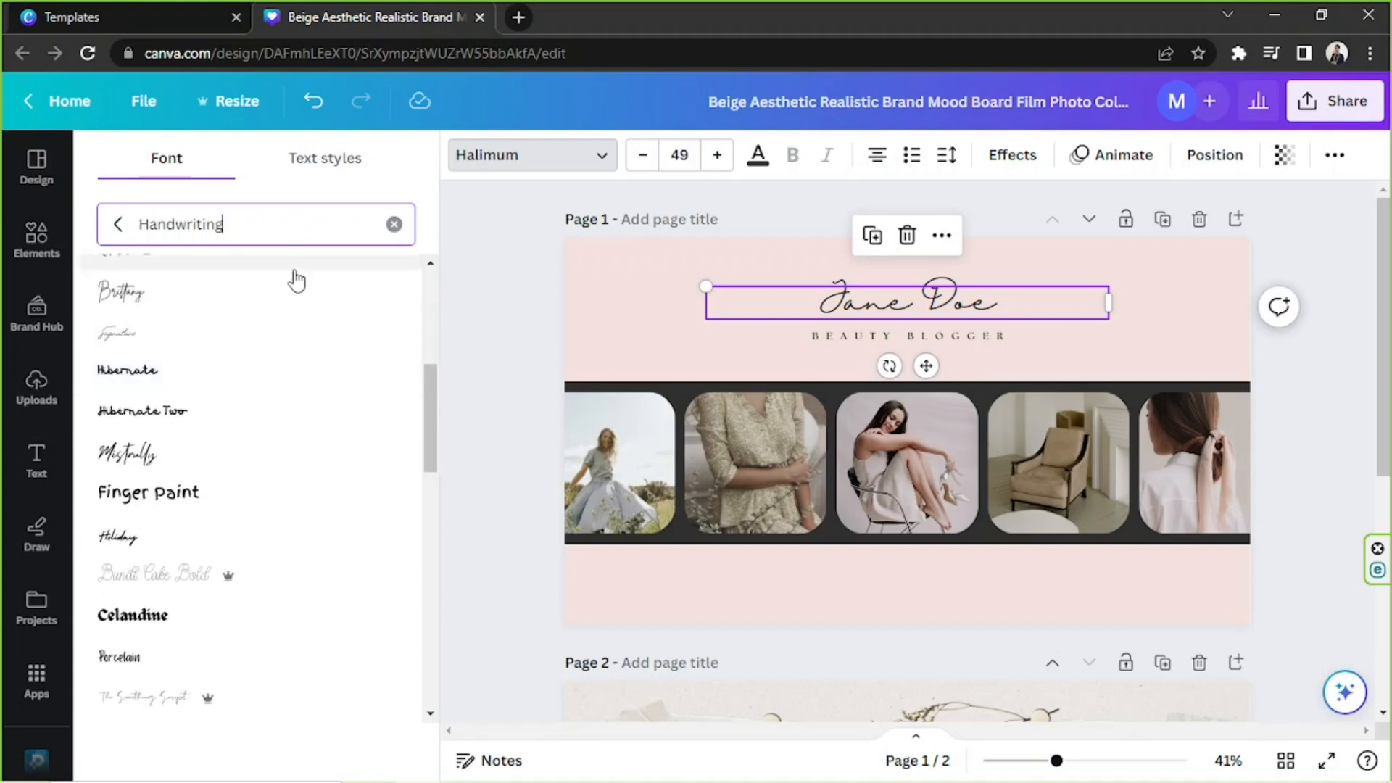
{"action": "scroll", "coordinate": [297, 279], "scroll_direction": "down", "scroll_amount": 4}
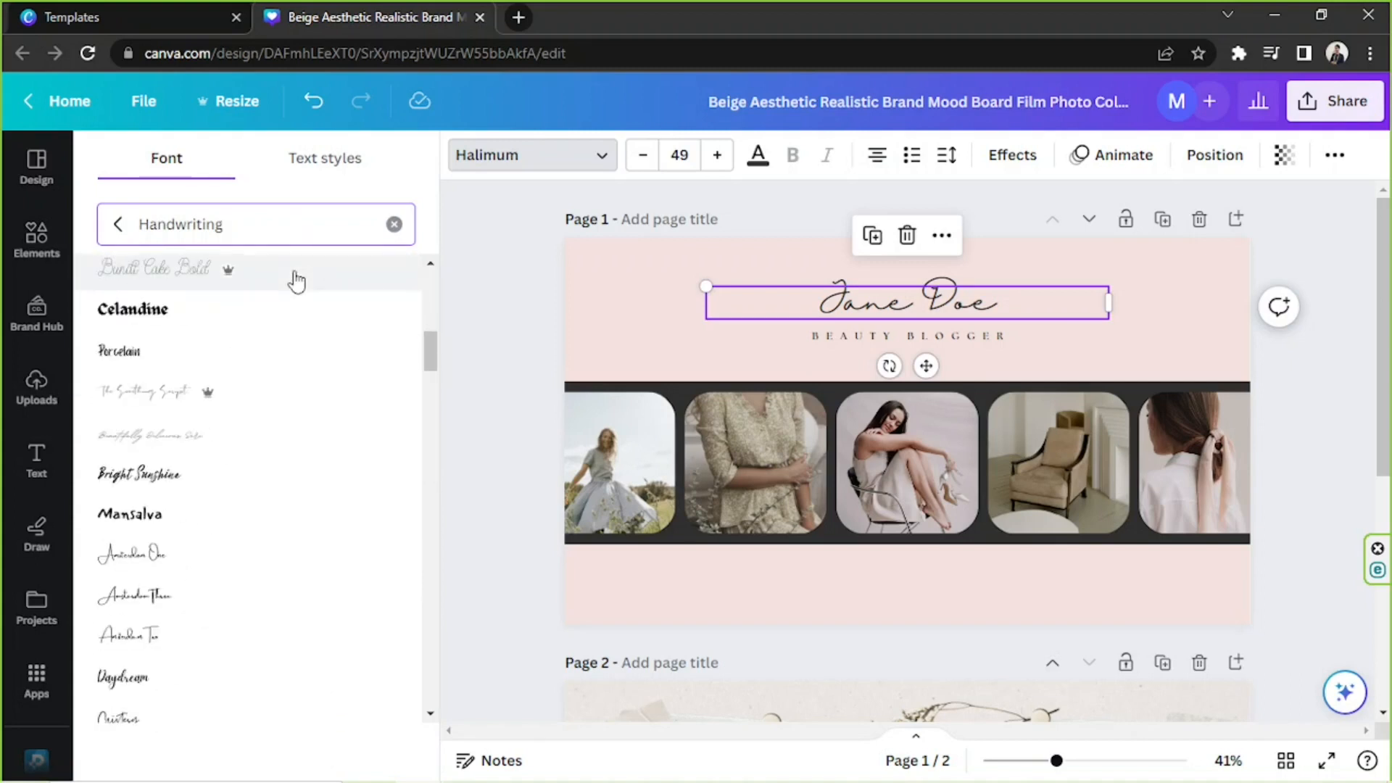
{"action": "scroll", "coordinate": [296, 281], "scroll_direction": "down", "scroll_amount": 5}
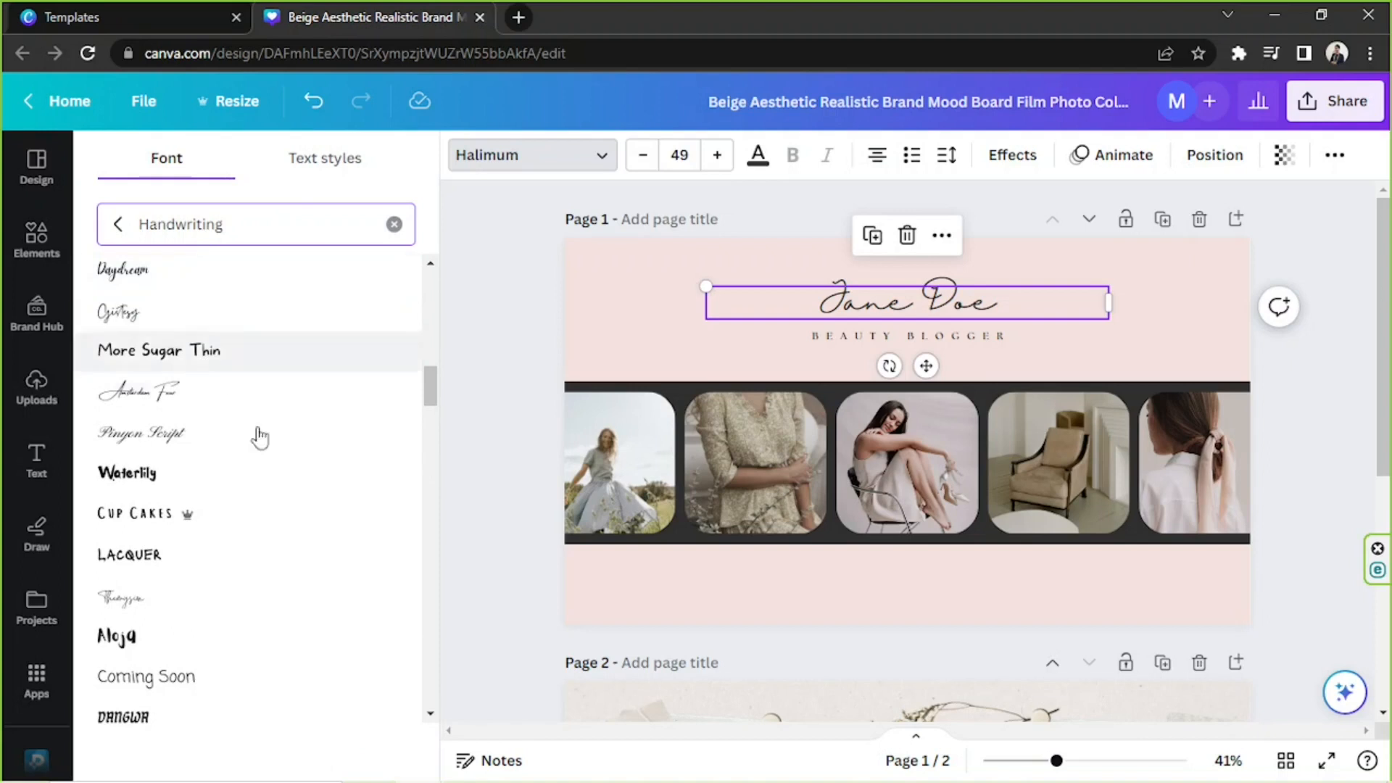
{"action": "scroll", "coordinate": [273, 457], "scroll_direction": "down", "scroll_amount": 5}
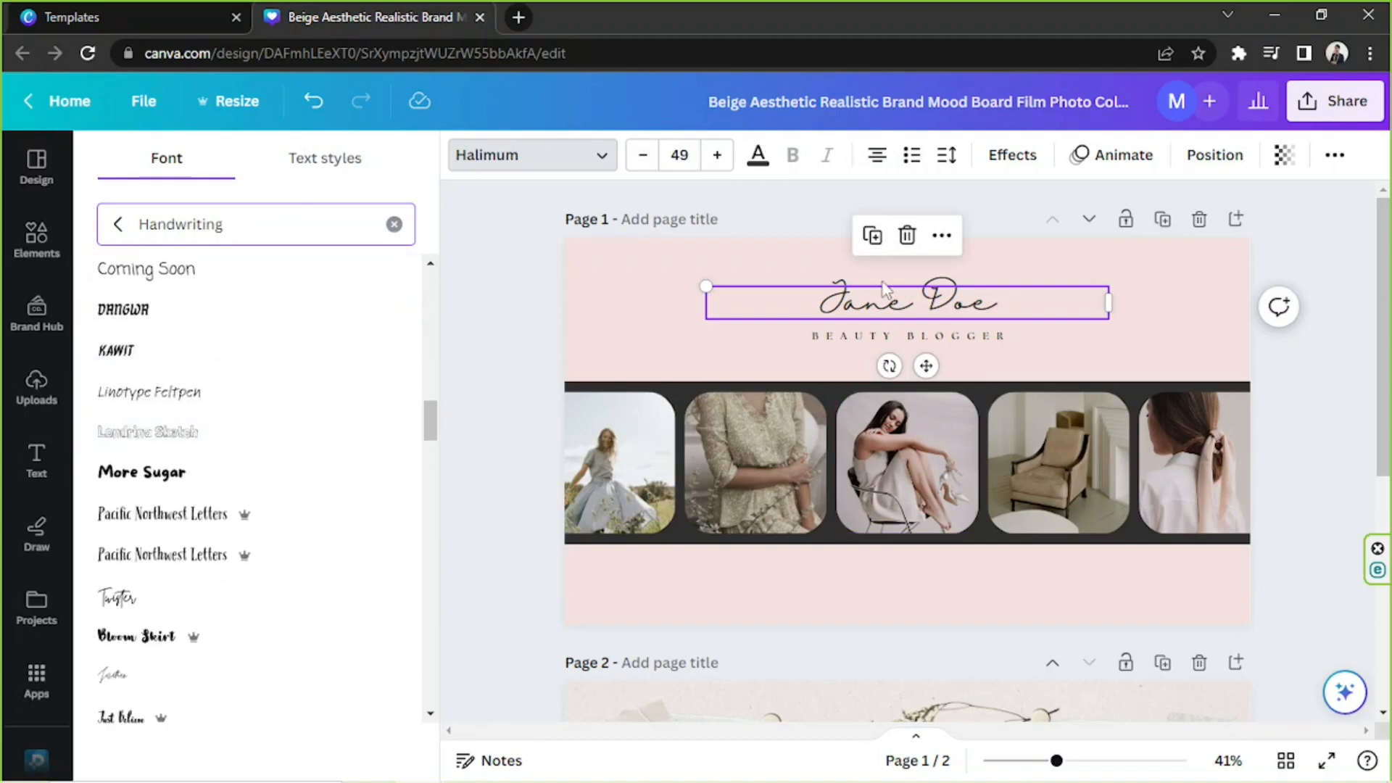
Nudge the name heading slightly down and to the right, and select the whole BEAUTY BLOGGER tagline text for editing.
{"action": "left_click_drag", "start_coordinate": [863, 289], "coordinate": [878, 304]}
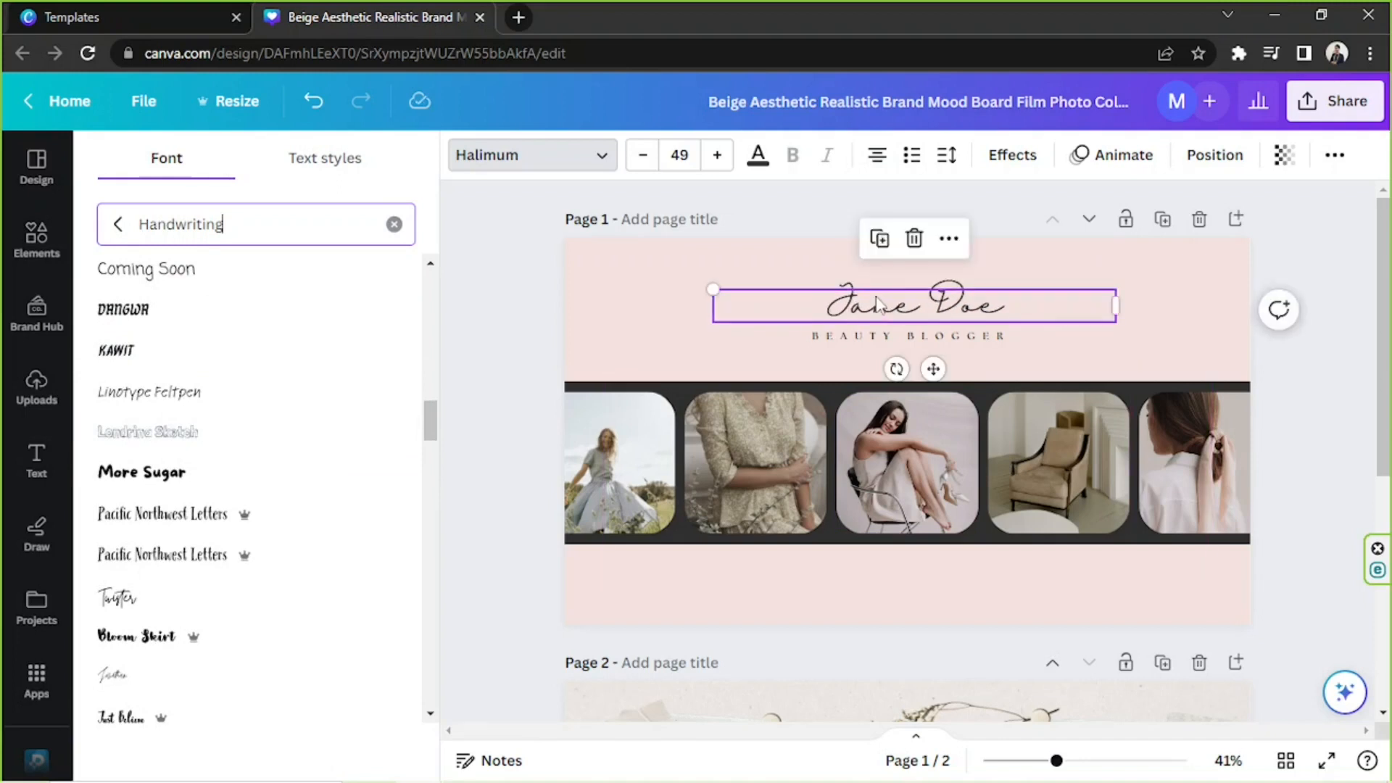
{"action": "left_click", "coordinate": [864, 341]}
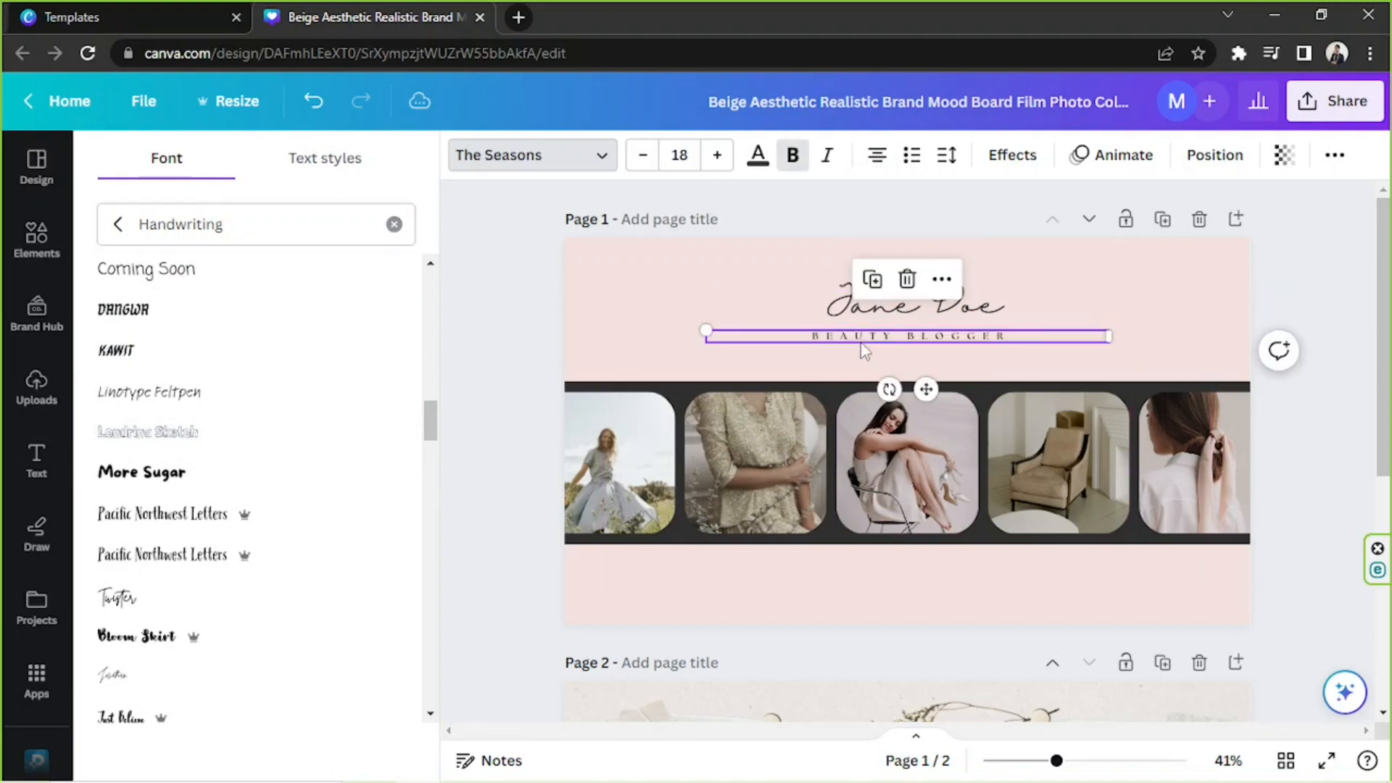
{"action": "double_click", "coordinate": [911, 344]}
{"action": "left_click", "coordinate": [1008, 336]}
{"action": "left_click_drag", "start_coordinate": [1013, 337], "coordinate": [809, 336]}
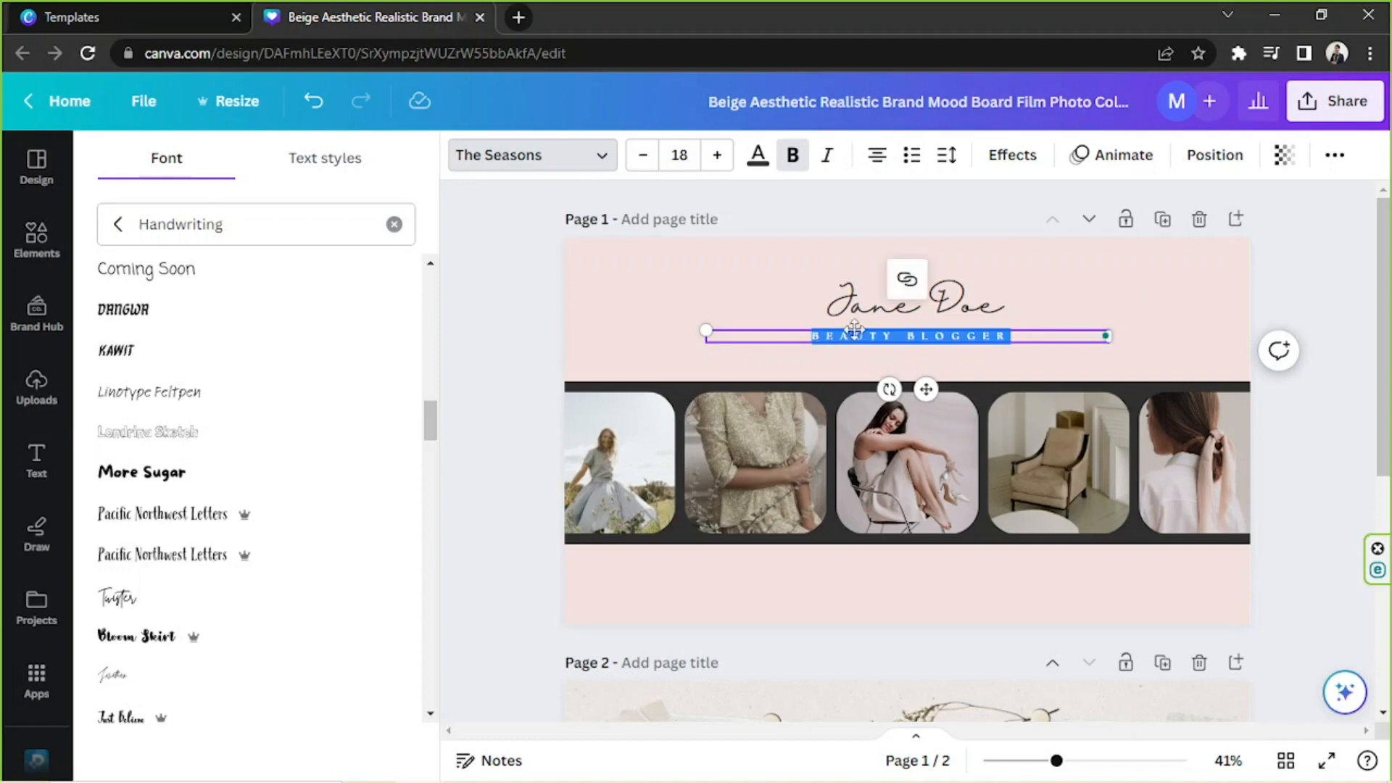
{"action": "left_click", "coordinate": [856, 327]}
{"action": "double_click", "coordinate": [894, 340]}
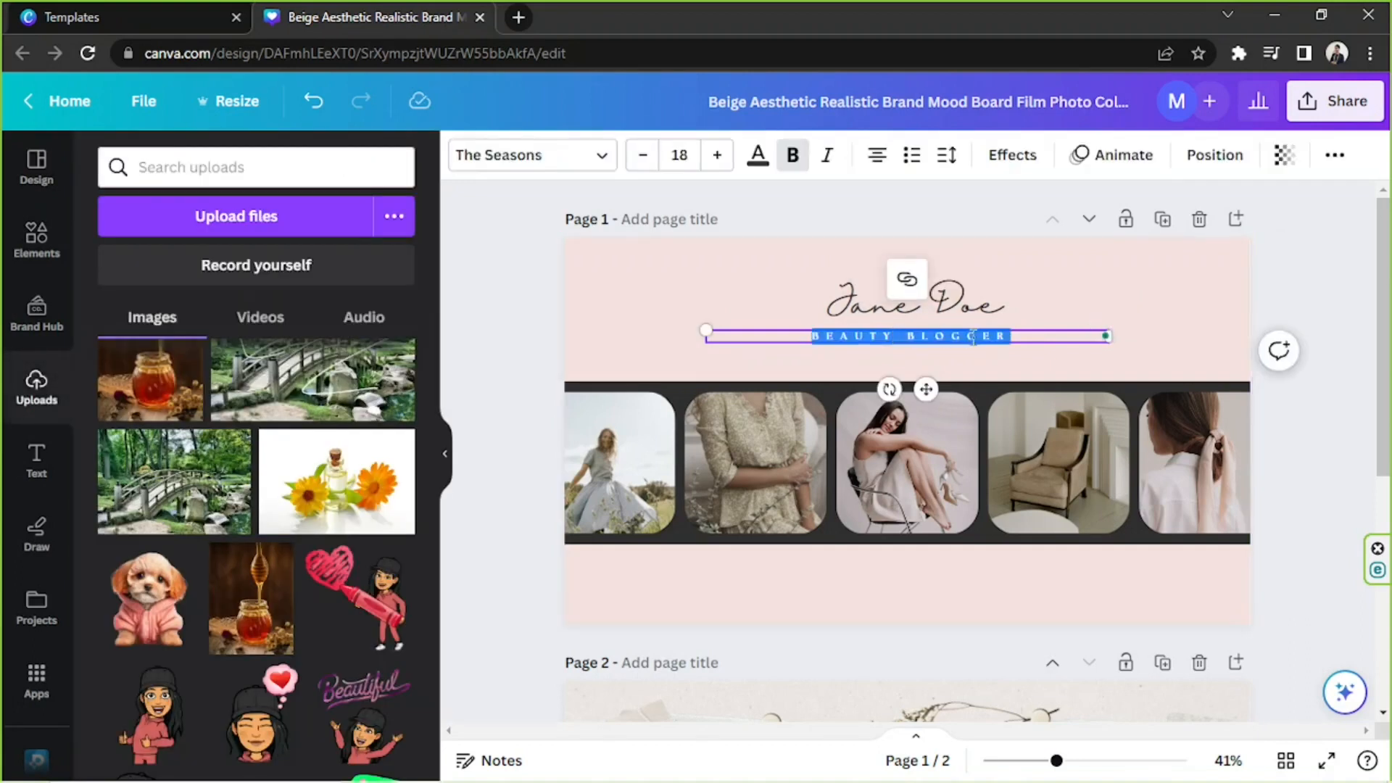
{"action": "left_click", "coordinate": [1018, 338]}
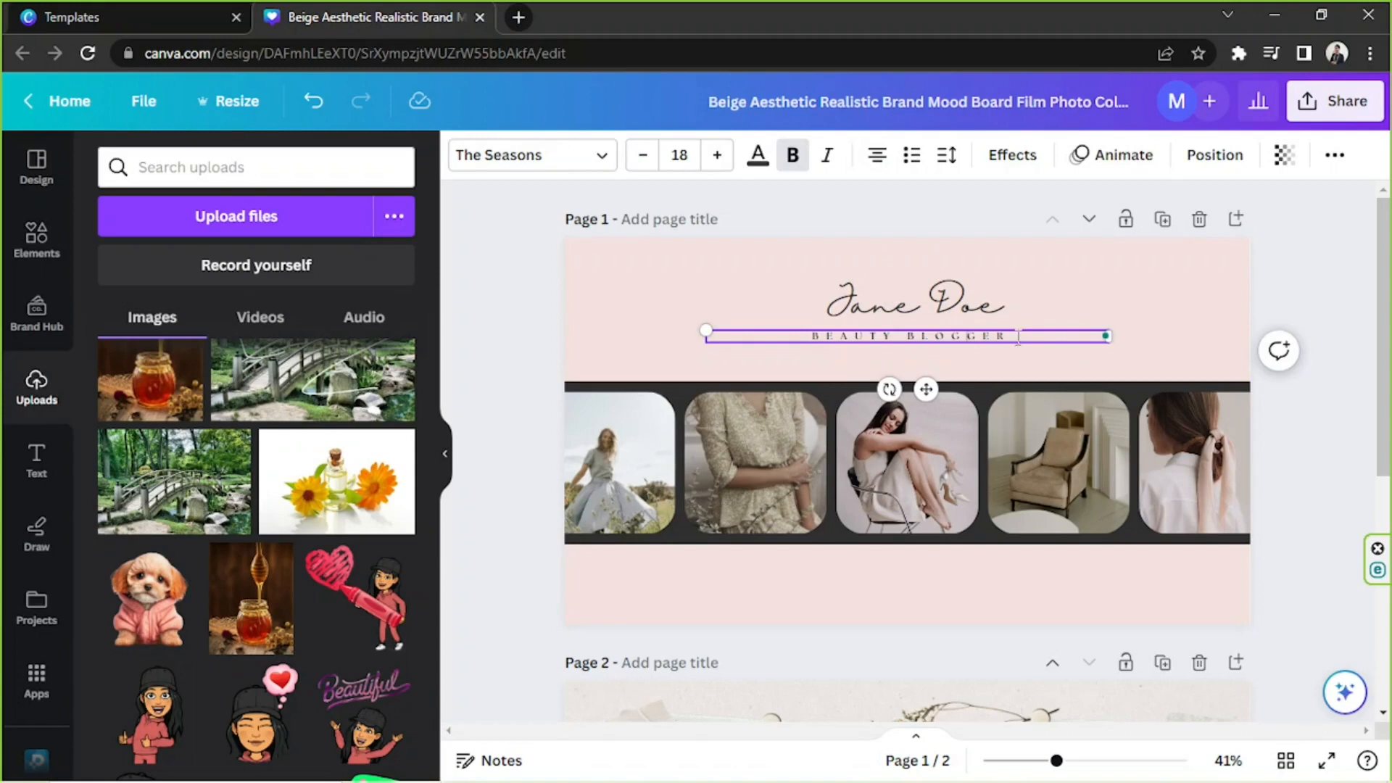
{"action": "triple_click", "coordinate": [894, 340]}
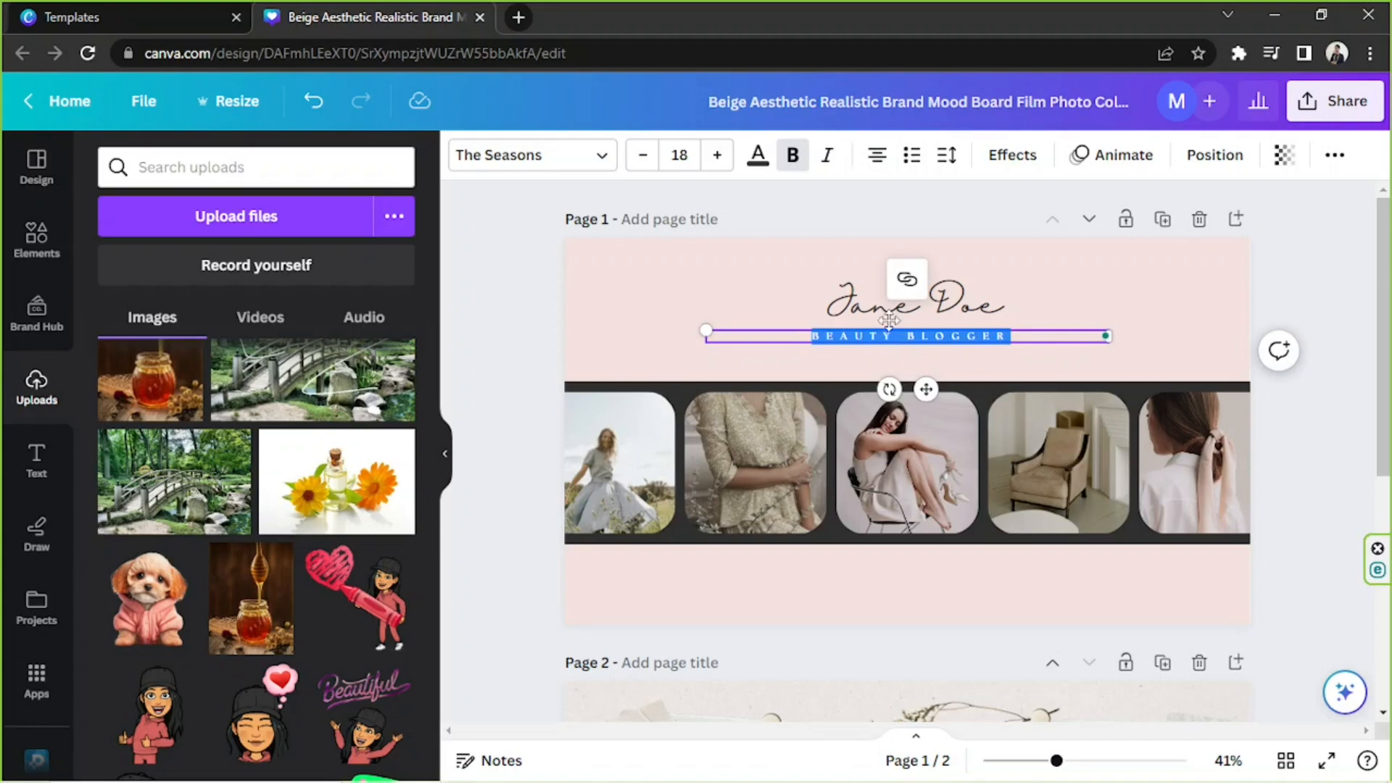
Check the letter spacing and line spacing settings of the BEAUTY BLOGGER tagline.
{"action": "left_click", "coordinate": [946, 167]}
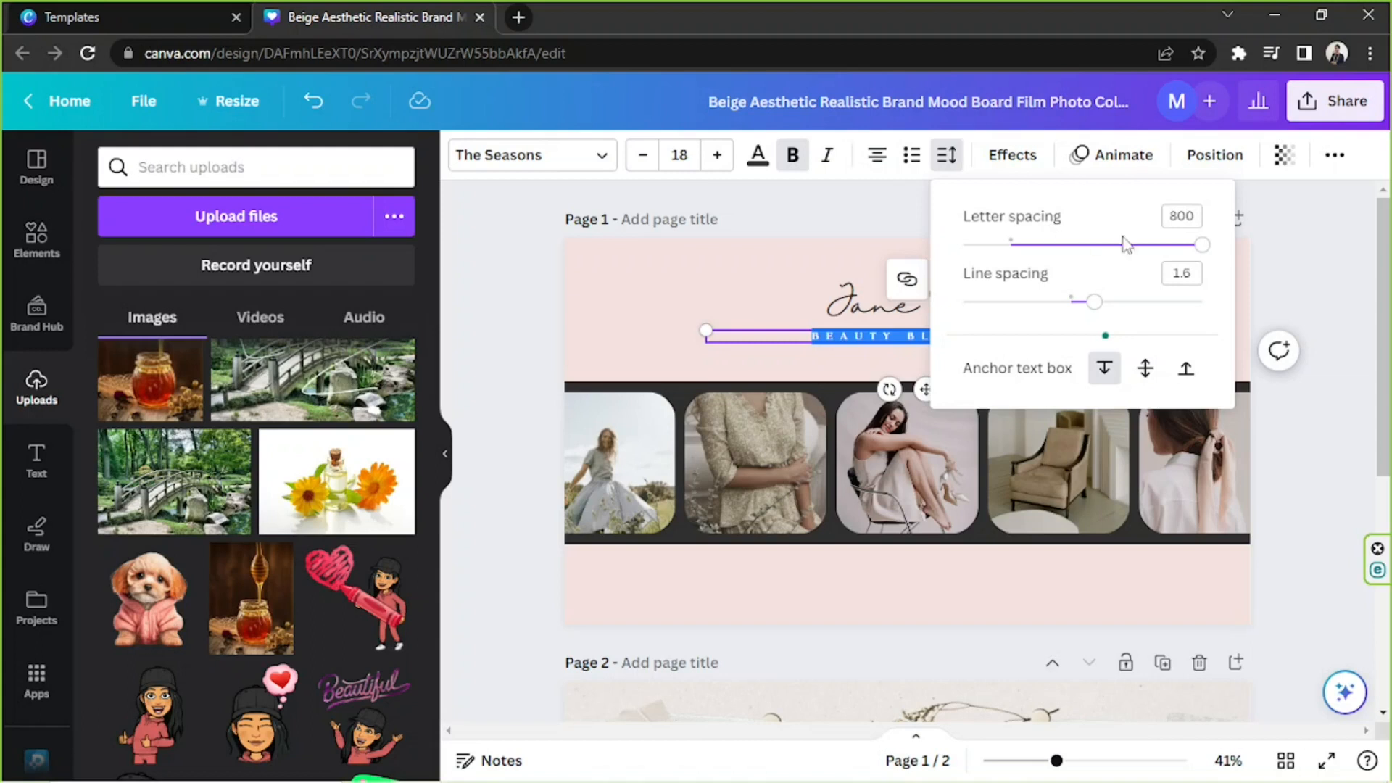
{"action": "mouse_move", "coordinate": [1203, 252]}
{"action": "left_mouse_down"}
{"action": "mouse_move", "coordinate": [1019, 245]}
{"action": "mouse_move", "coordinate": [1231, 255]}
{"action": "left_mouse_up"}
{"action": "key", "text": "Escape"}
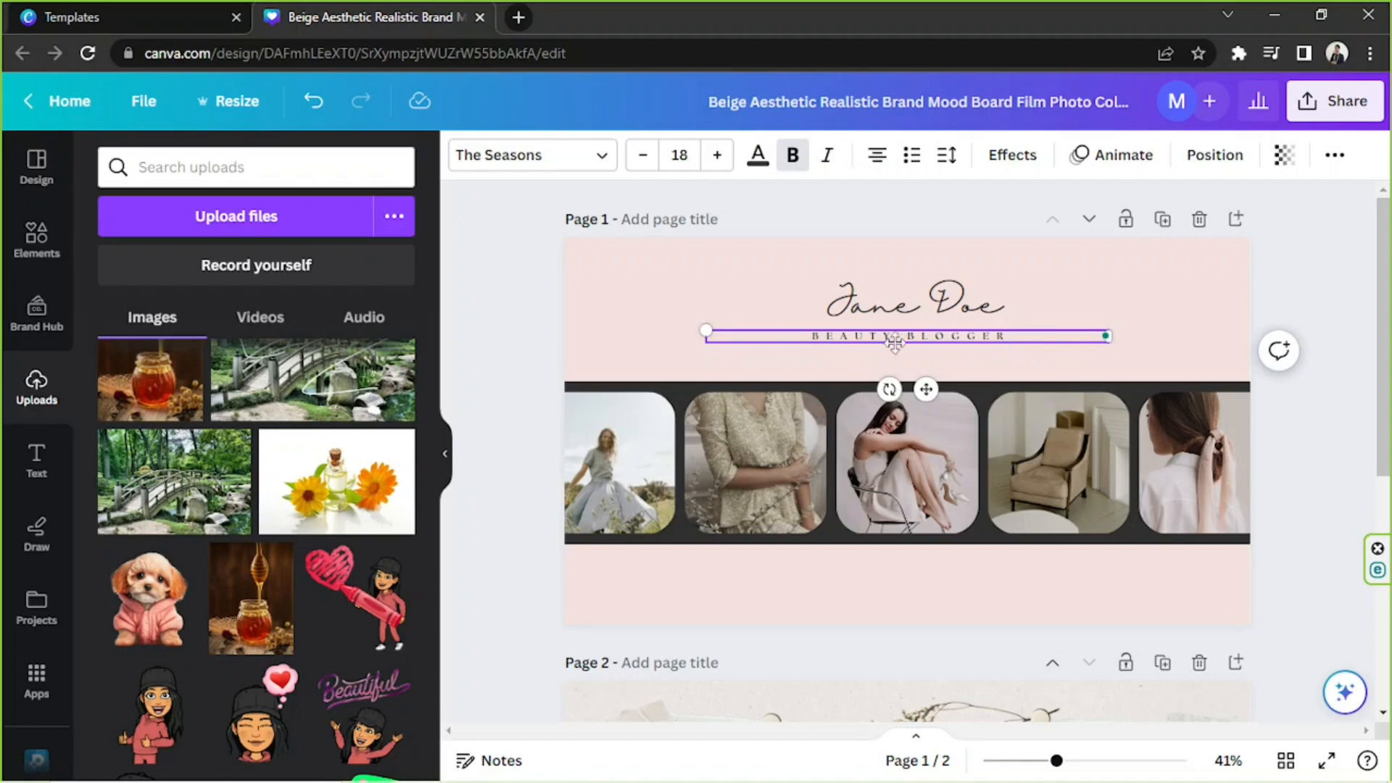
{"action": "left_click", "coordinate": [947, 155]}
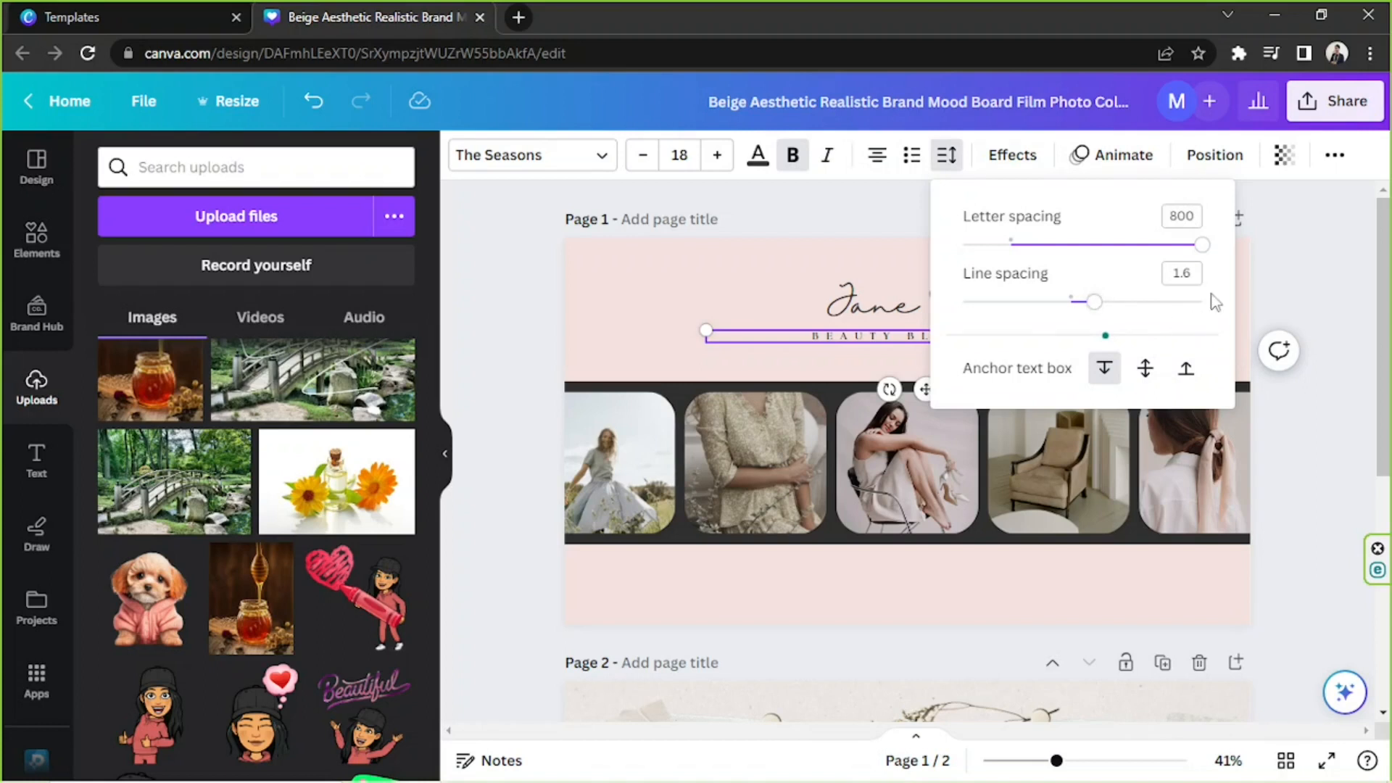
{"action": "left_click", "coordinate": [847, 336]}
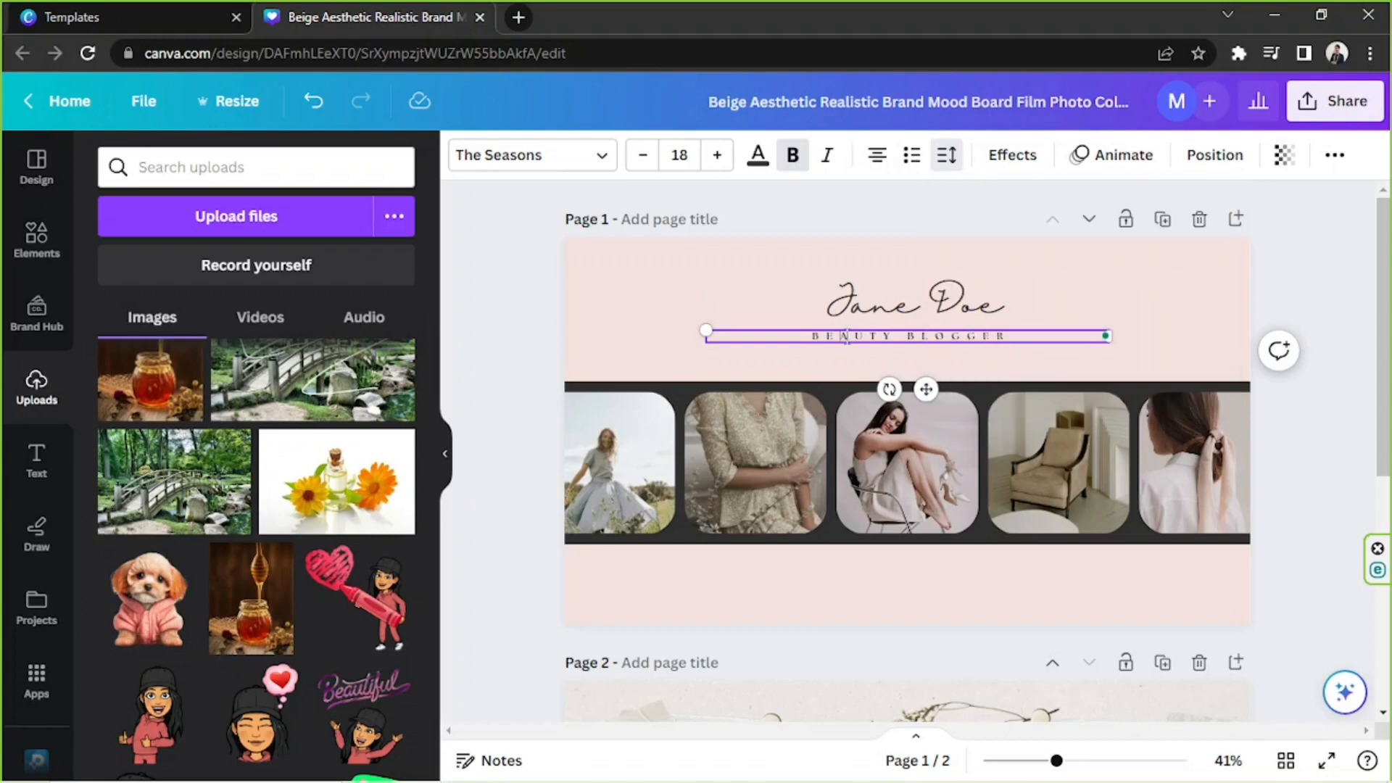
{"action": "left_click", "coordinate": [1072, 295]}
{"action": "left_click", "coordinate": [1207, 287]}
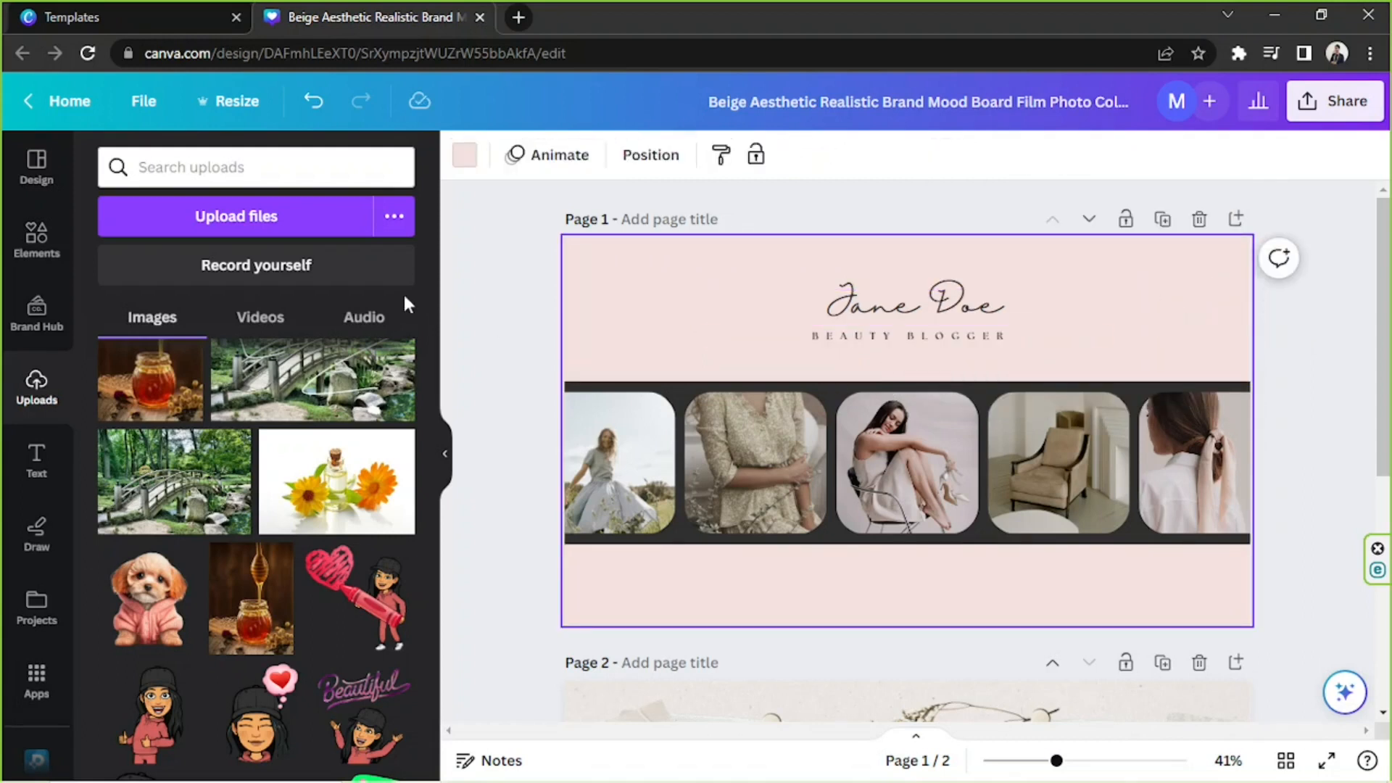
{"action": "left_click_drag", "start_coordinate": [549, 237], "coordinate": [1145, 613]}
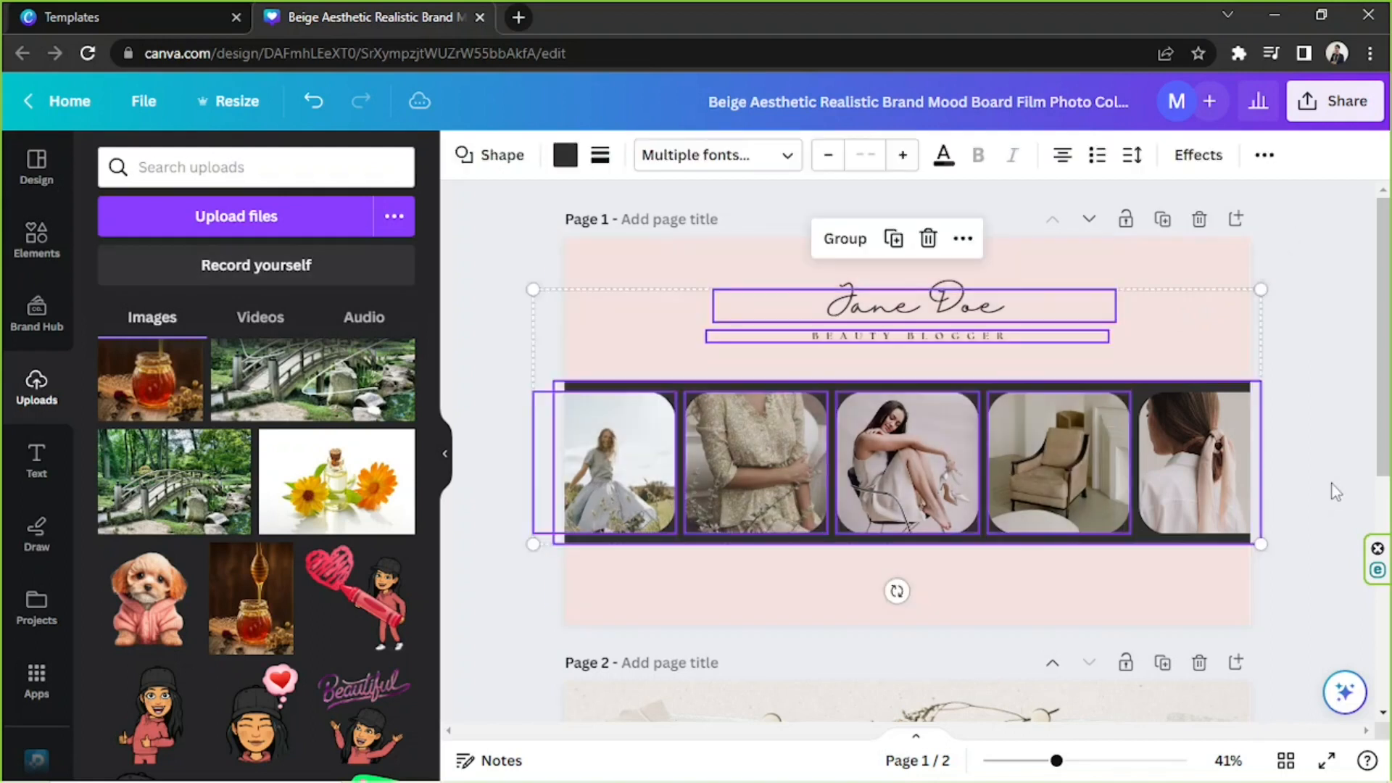
{"action": "left_click", "coordinate": [1268, 458]}
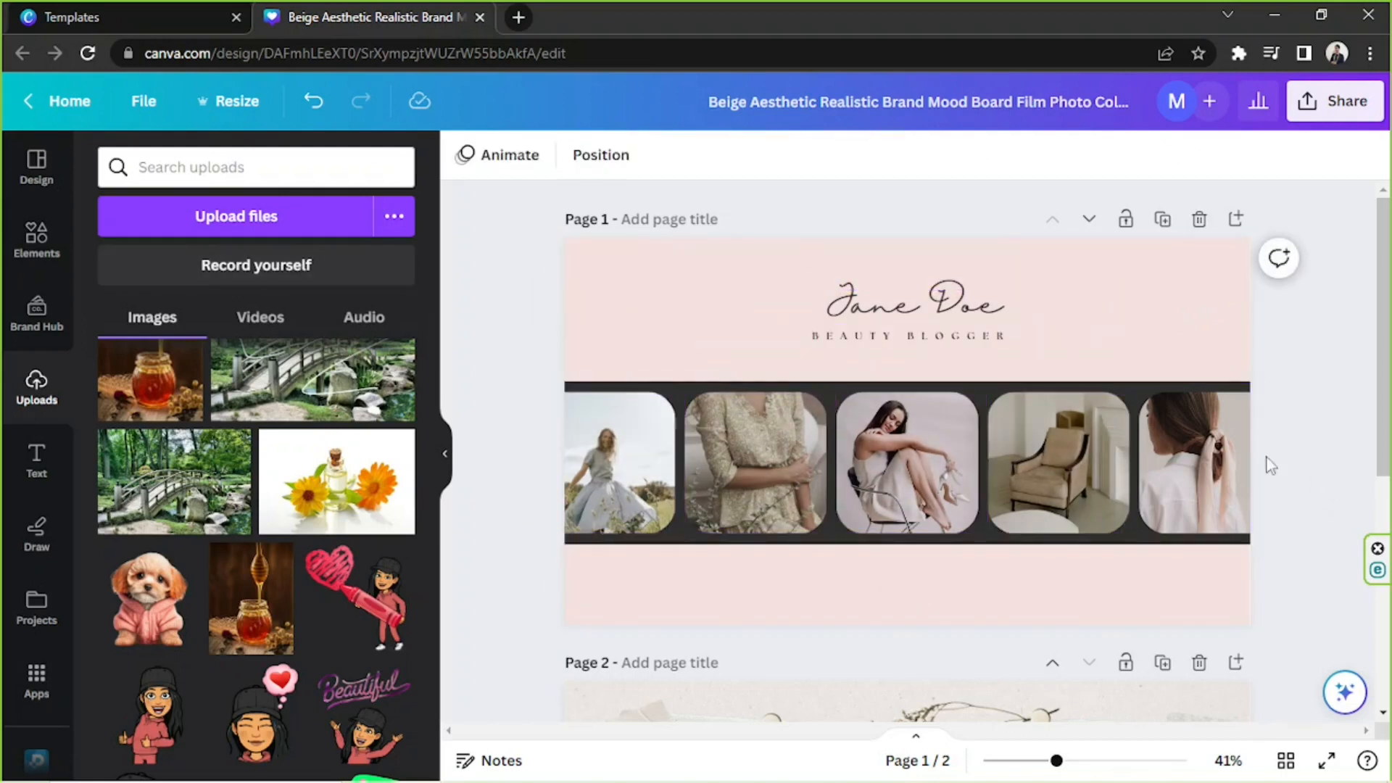
Search the elements for "flowers", limit the results to graphics and look through them.
{"action": "left_click", "coordinate": [31, 247]}
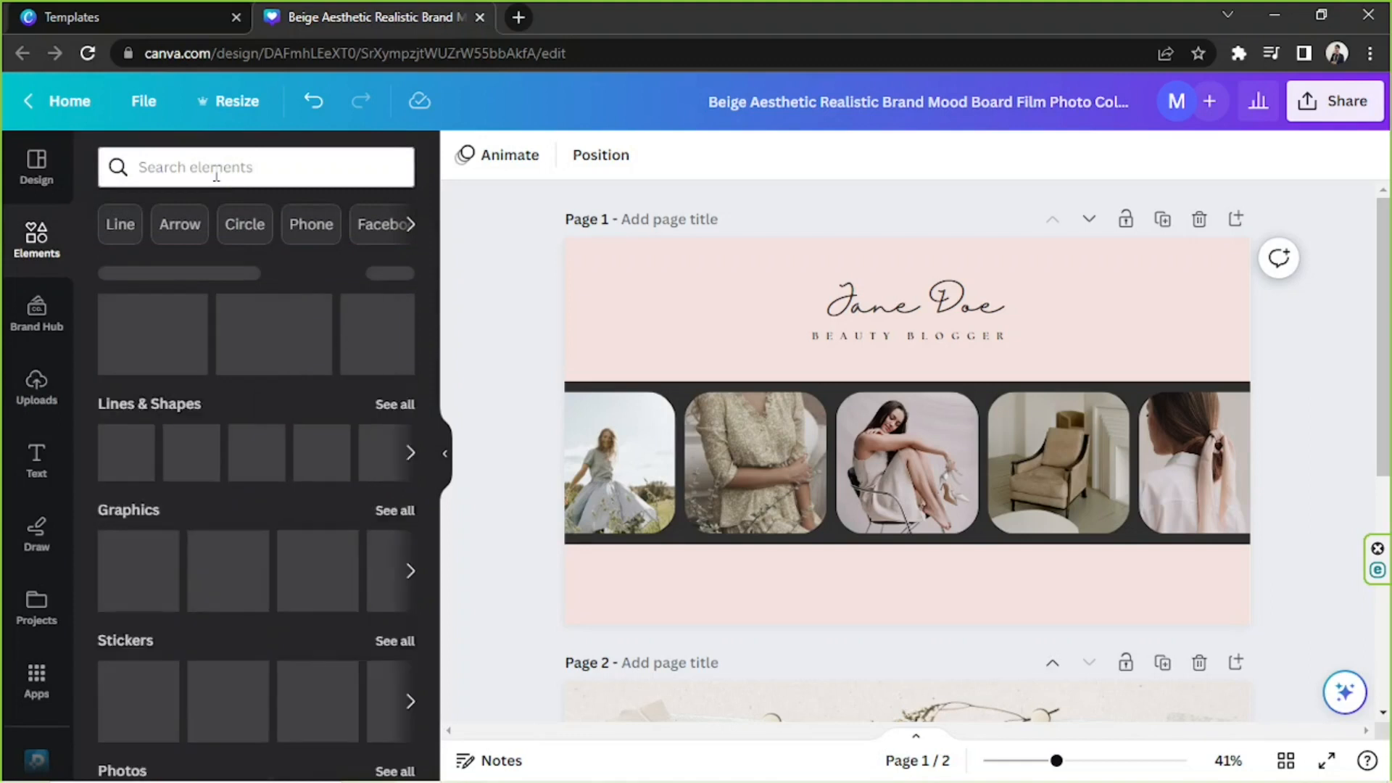
{"action": "left_click", "coordinate": [216, 173]}
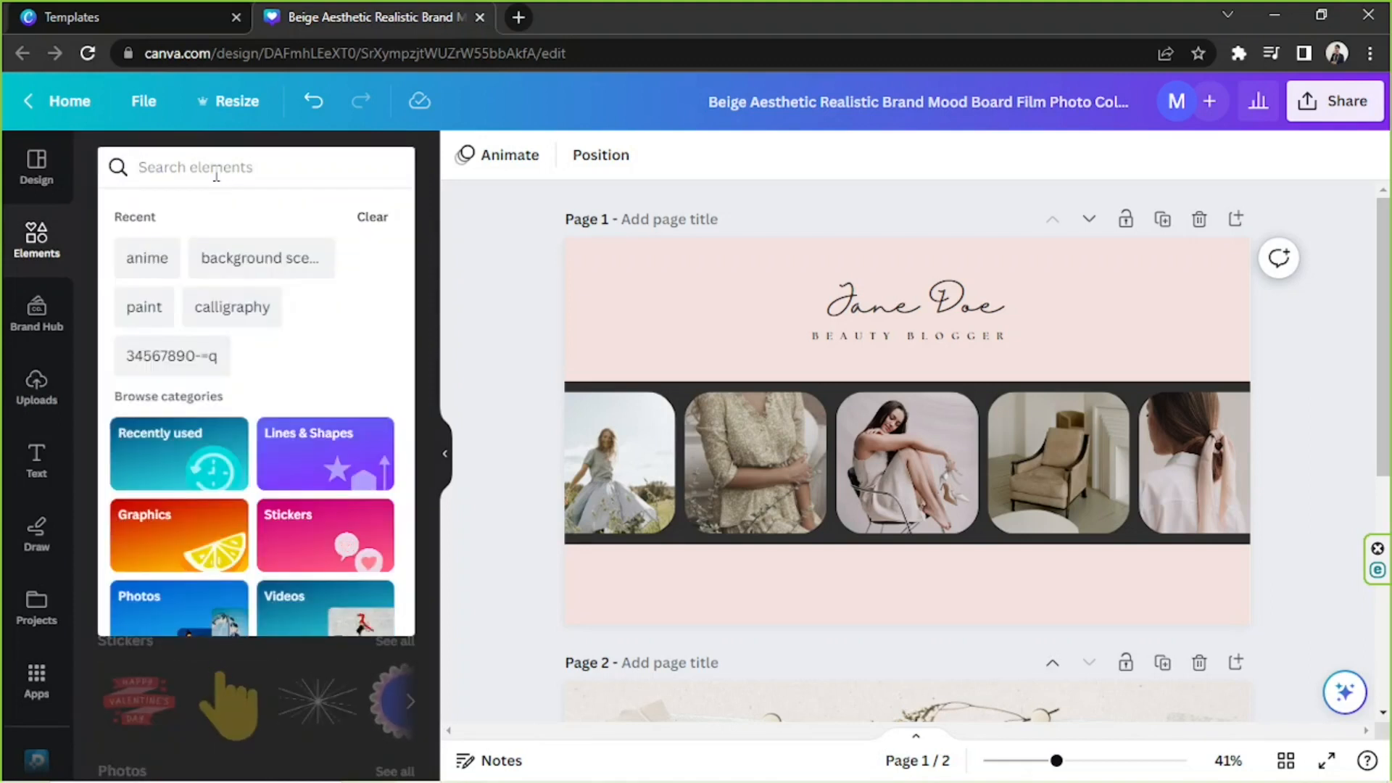
{"action": "type", "text": "flowers"}
{"action": "key", "text": "Return"}
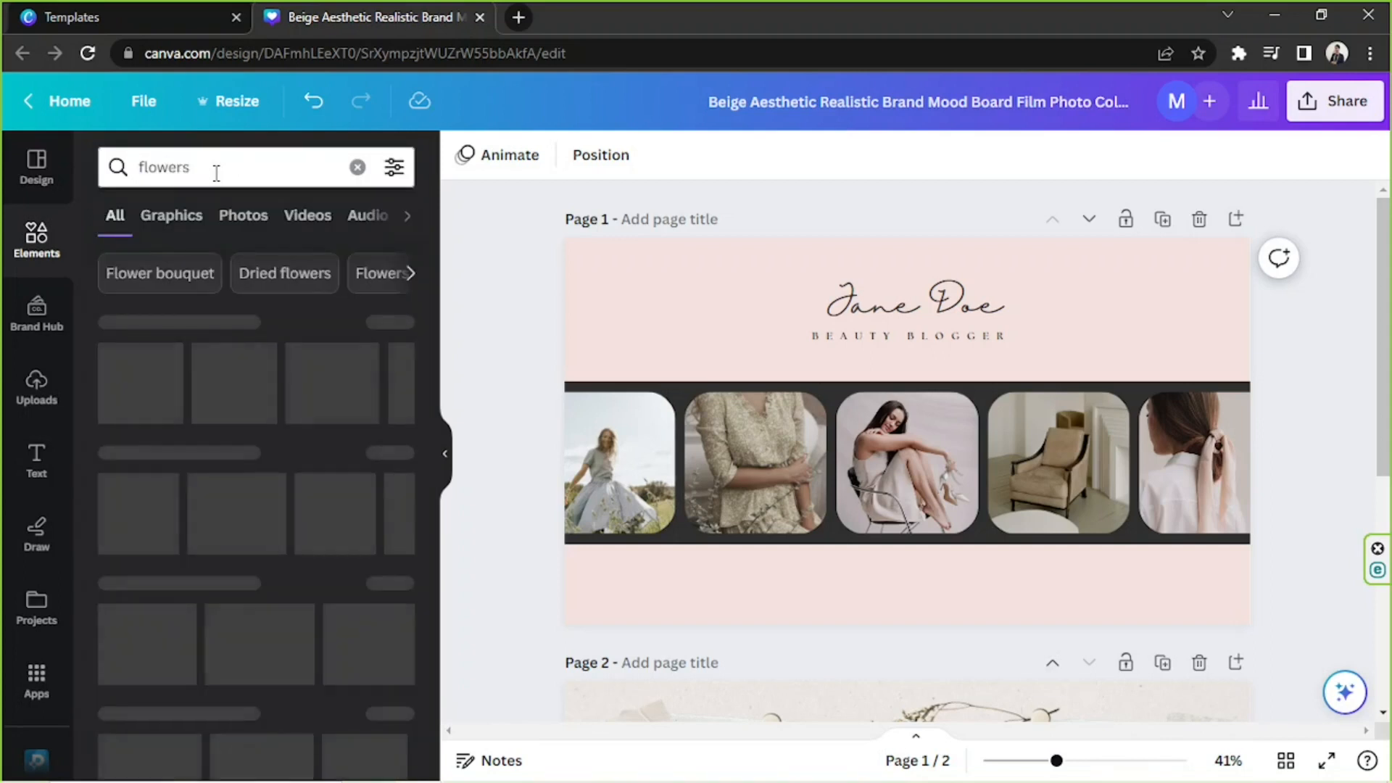
{"action": "left_click", "coordinate": [165, 210]}
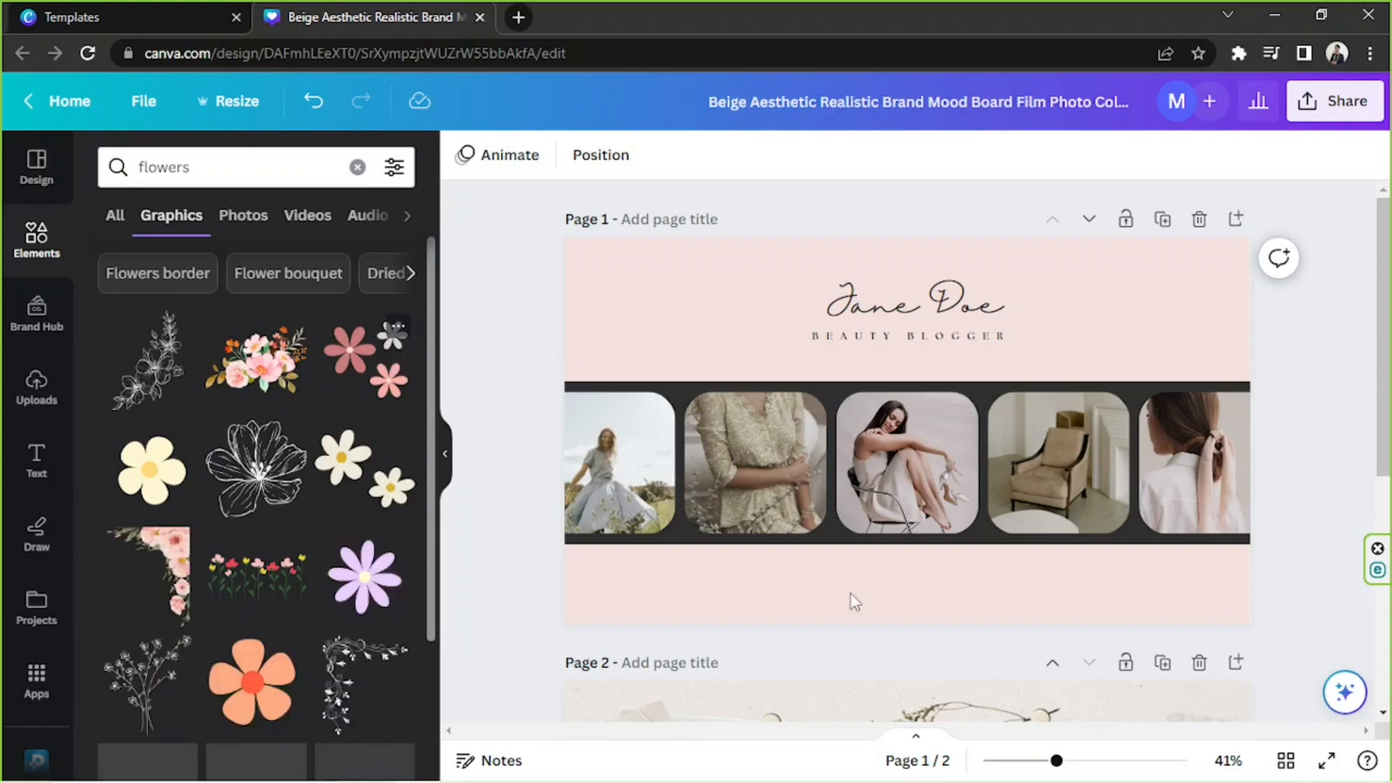
{"action": "scroll", "coordinate": [252, 459], "scroll_direction": "down", "scroll_amount": 3}
{"action": "scroll", "coordinate": [253, 458], "scroll_direction": "down", "scroll_amount": 5}
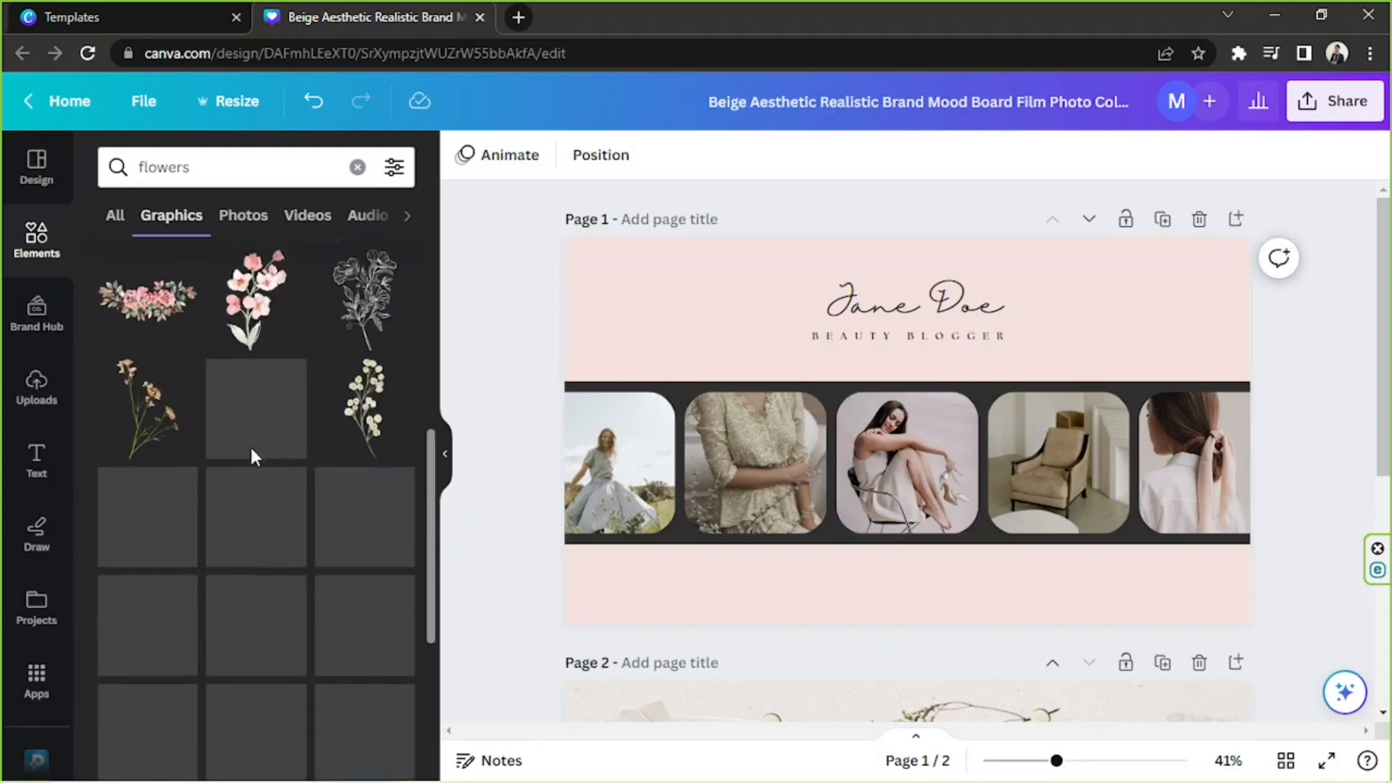
Add the cream-blossomed flower branch to the cover, shrink it, tilt it and place it over the cover's lower-left corner.
{"action": "left_click", "coordinate": [367, 395]}
{"action": "left_click_drag", "start_coordinate": [920, 487], "coordinate": [734, 470]}
{"action": "left_click", "coordinate": [739, 573]}
{"action": "key", "text": "ctrl+z"}
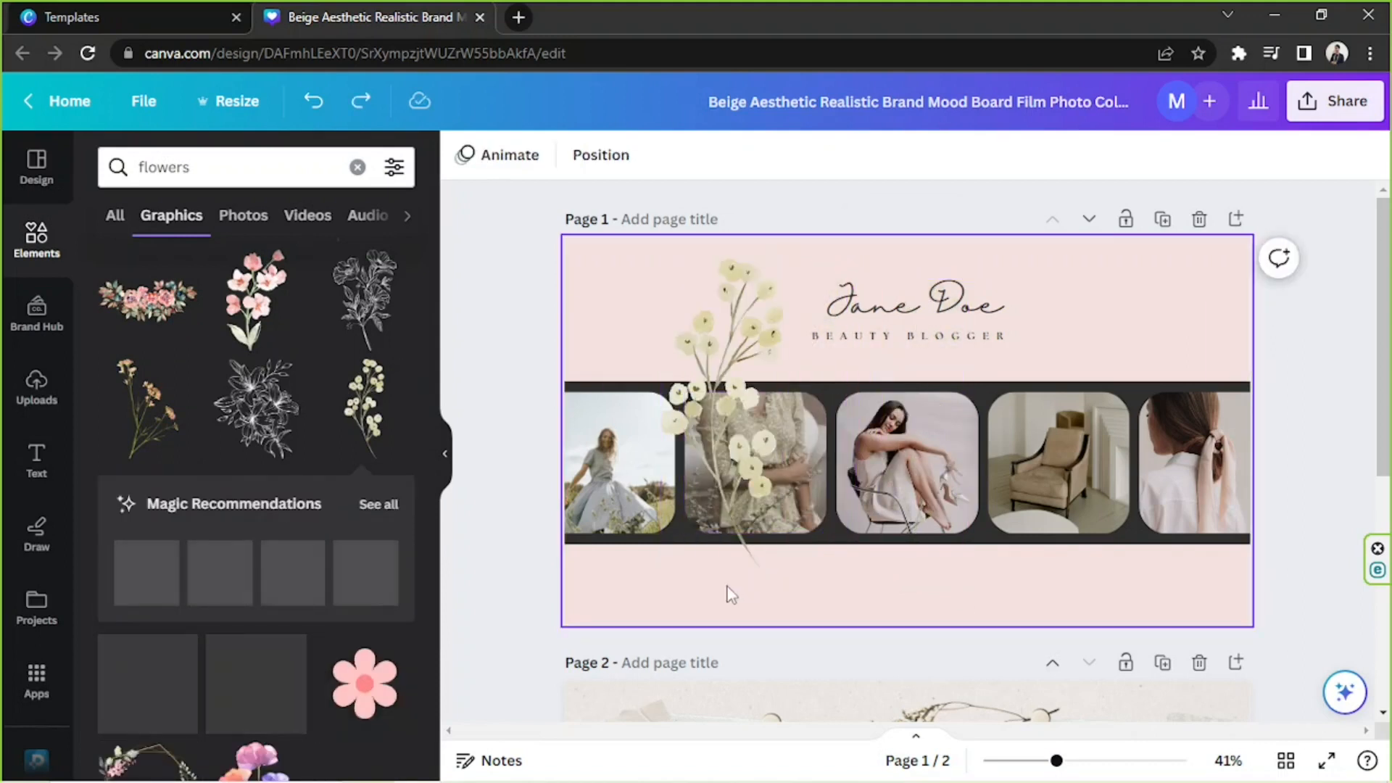
{"action": "left_click", "coordinate": [737, 529]}
{"action": "left_click_drag", "start_coordinate": [830, 414], "coordinate": [822, 361]}
{"action": "left_click_drag", "start_coordinate": [711, 417], "coordinate": [617, 567]}
{"action": "left_click_drag", "start_coordinate": [761, 660], "coordinate": [661, 603]}
{"action": "left_click_drag", "start_coordinate": [606, 554], "coordinate": [620, 563]}
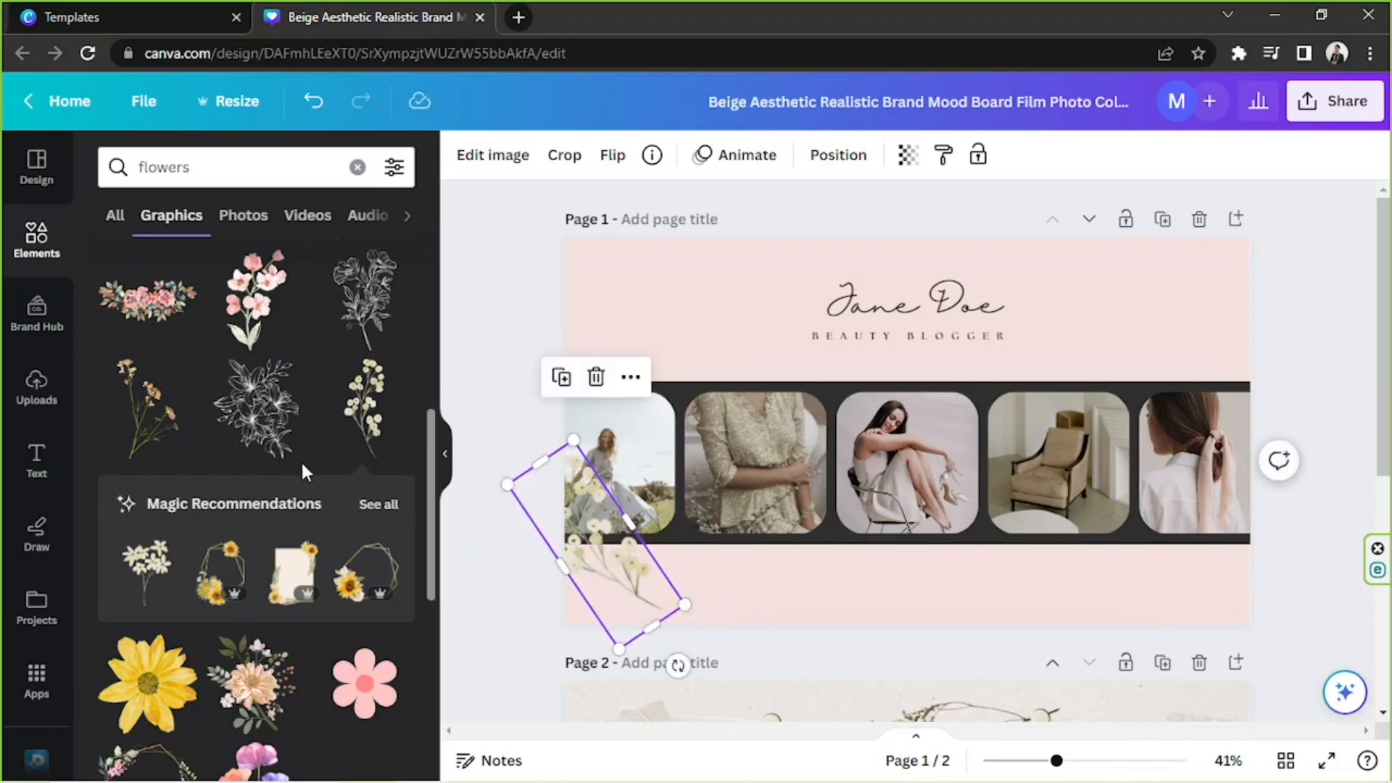
Move the cream flower branch to the cover's upper-right corner and enlarge it so it partly runs off the edge.
{"action": "left_click_drag", "start_coordinate": [636, 612], "coordinate": [1261, 399]}
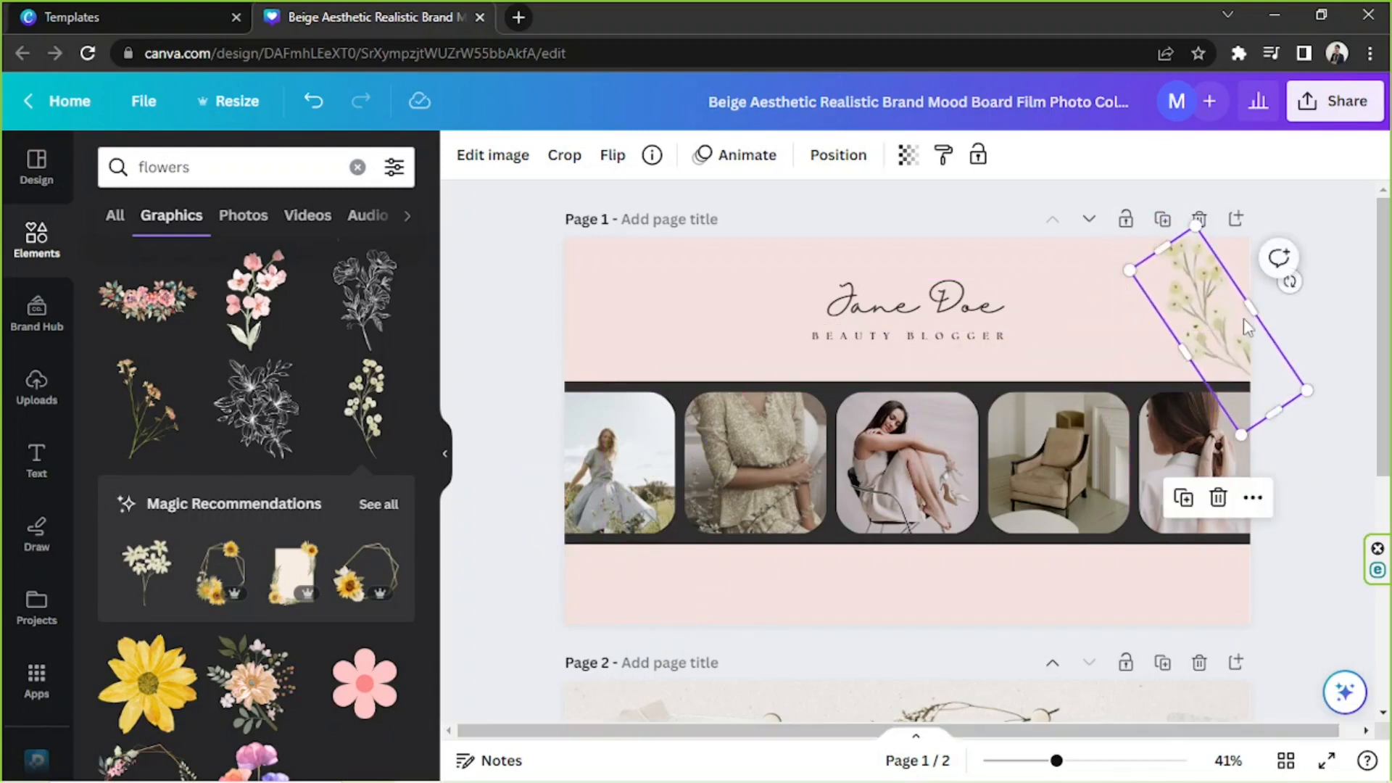
{"action": "left_click_drag", "start_coordinate": [1129, 271], "coordinate": [1054, 218]}
{"action": "left_click_drag", "start_coordinate": [1200, 322], "coordinate": [1245, 379]}
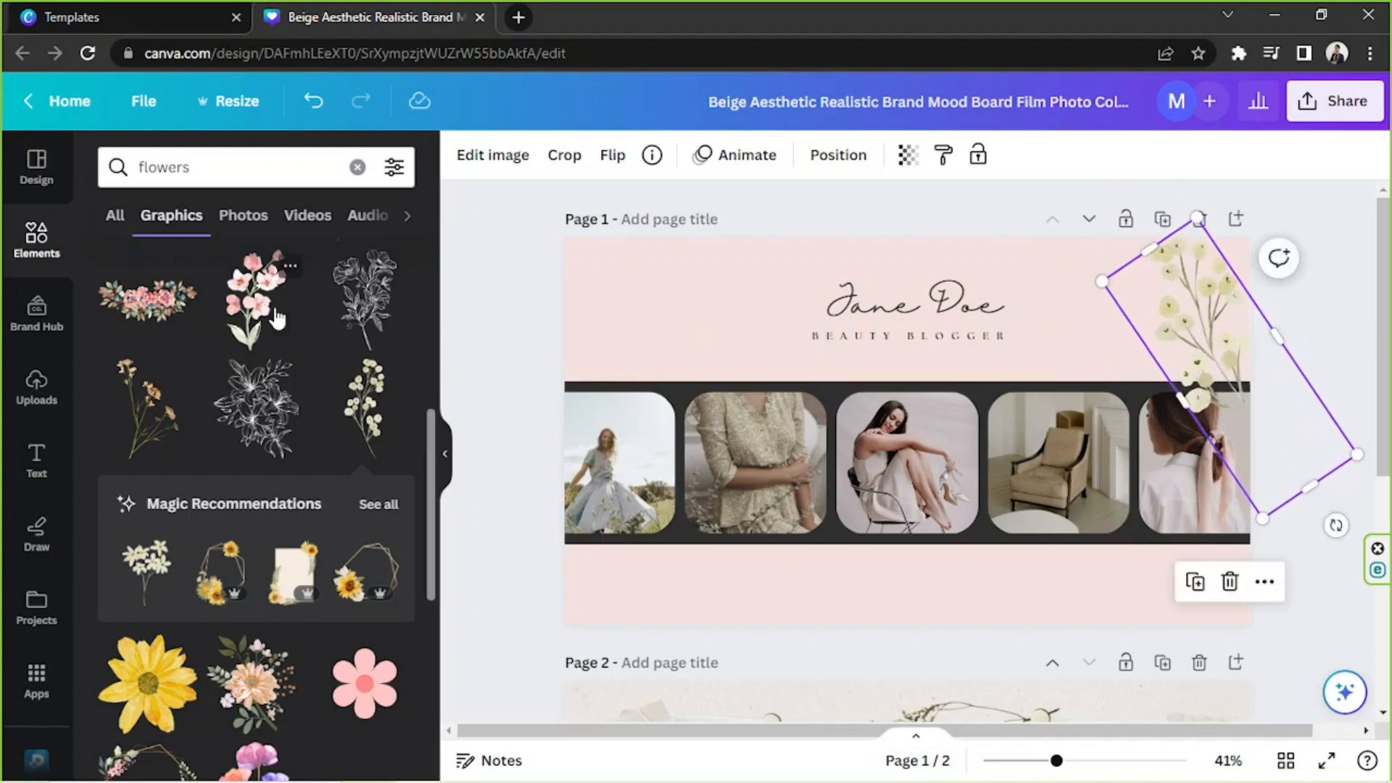
Add the orange wildflower stems graphic and position it tilted over the cover's lower-left corner.
{"action": "left_click", "coordinate": [157, 439]}
{"action": "left_click_drag", "start_coordinate": [1008, 399], "coordinate": [840, 517]}
{"action": "mouse_move", "coordinate": [672, 624]}
{"action": "left_mouse_down"}
{"action": "mouse_move", "coordinate": [662, 593]}
{"action": "mouse_move", "coordinate": [661, 637]}
{"action": "mouse_move", "coordinate": [649, 624]}
{"action": "left_mouse_up"}
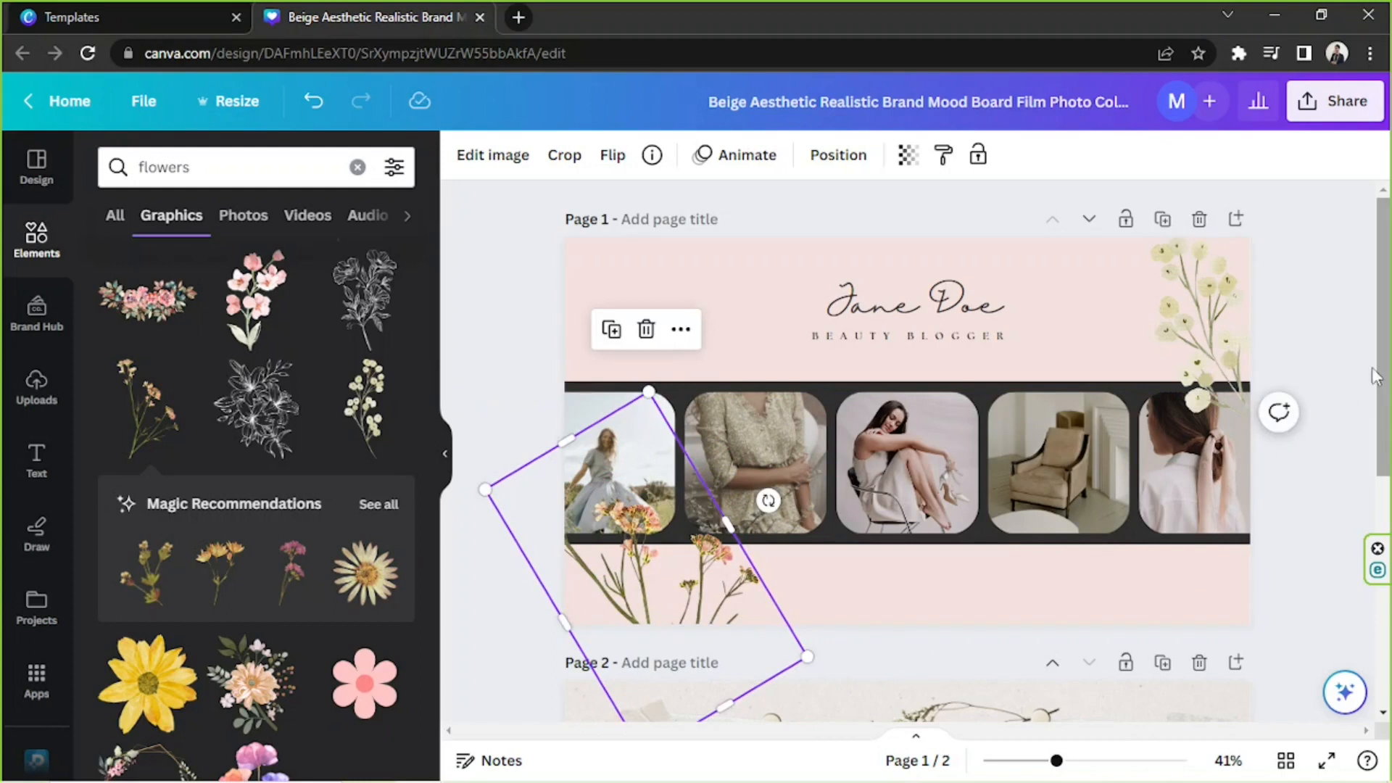
Hide the elements library and delete the second page of the design.
{"action": "left_click", "coordinate": [1319, 344]}
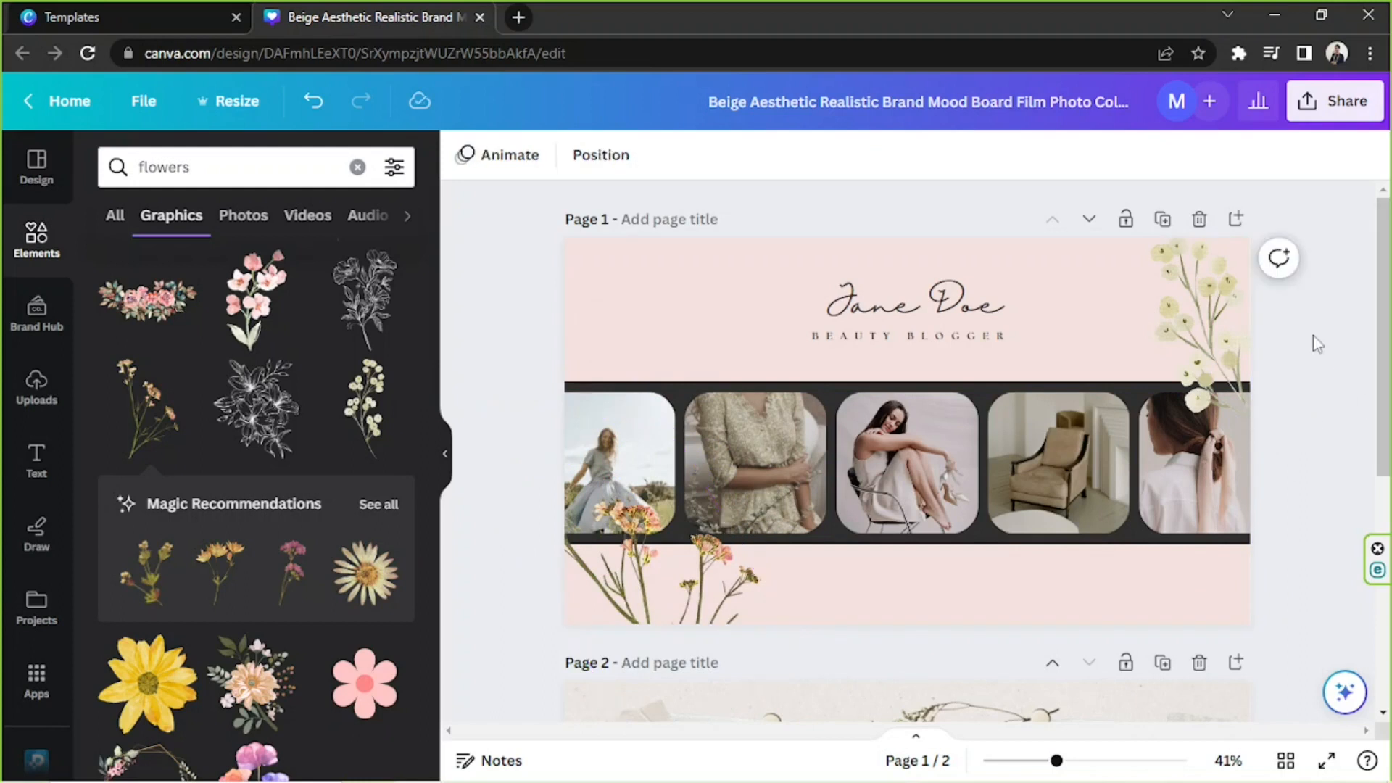
{"action": "left_click", "coordinate": [448, 454]}
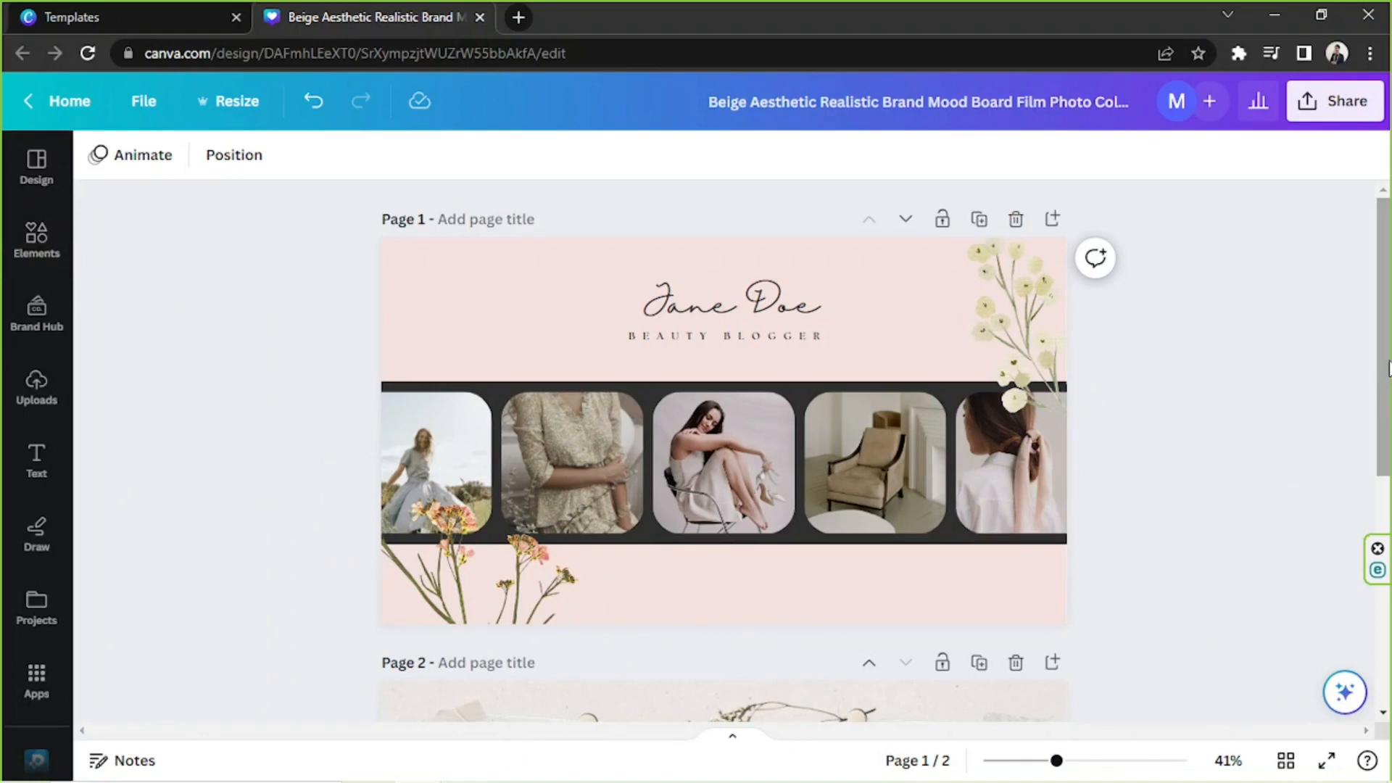
{"action": "scroll", "coordinate": [1204, 345], "scroll_direction": "down", "scroll_amount": 4}
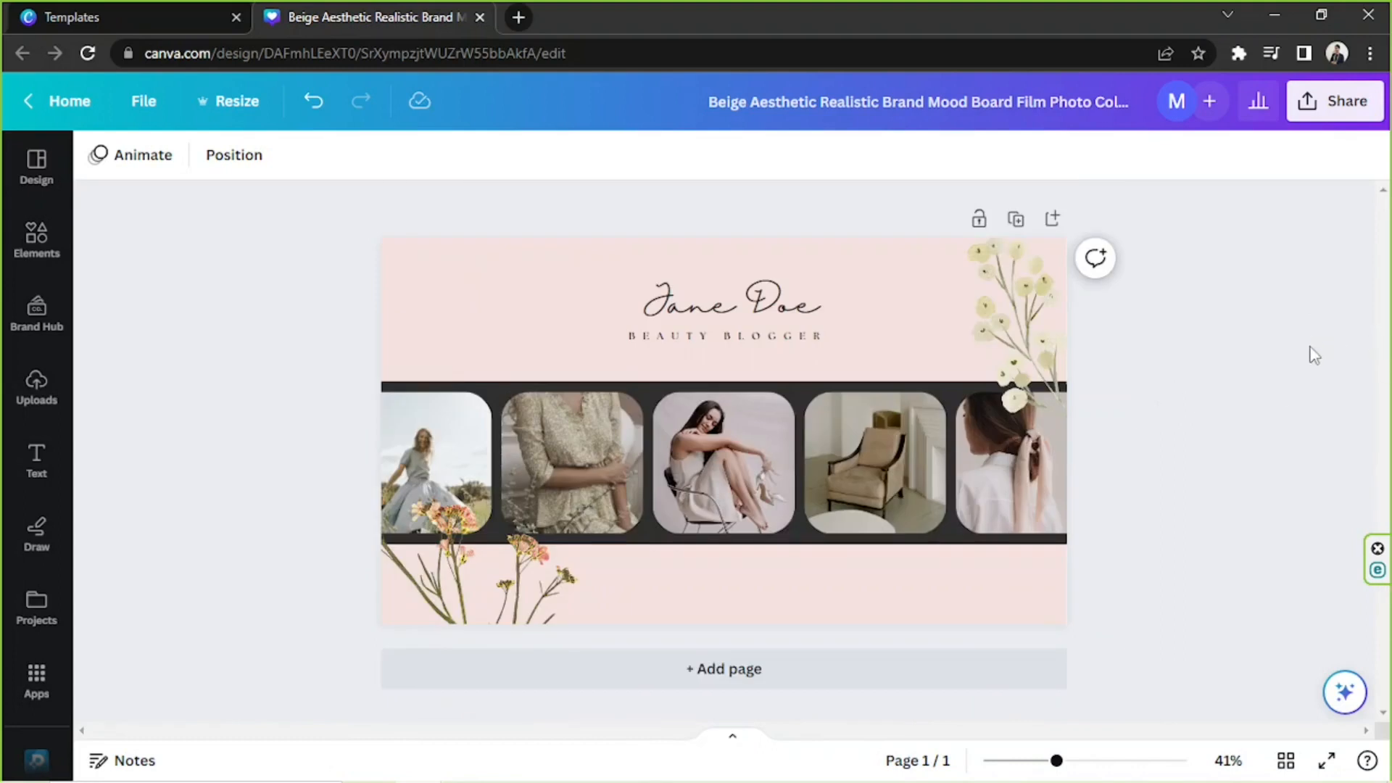
Download the finished cover as a PNG at size 1.
{"action": "left_click", "coordinate": [1327, 106]}
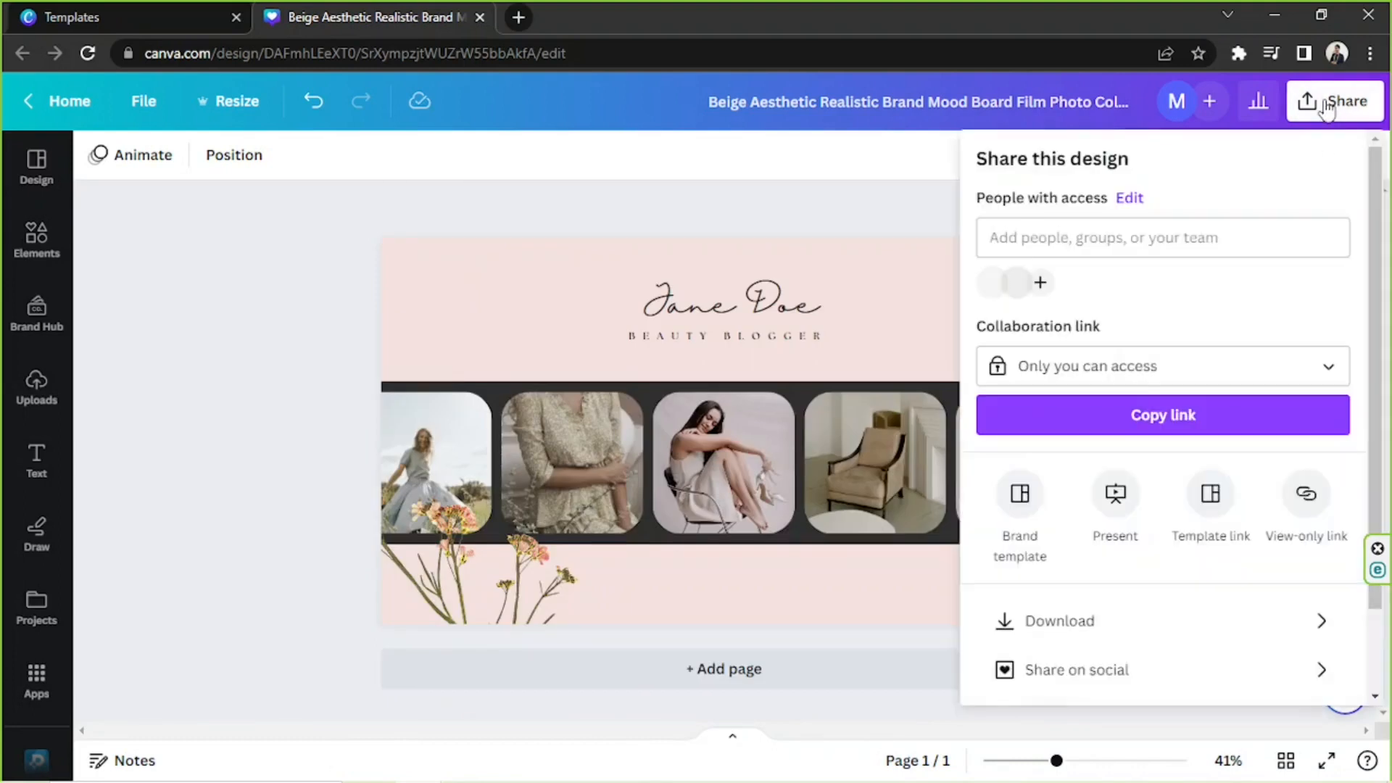
{"action": "left_click", "coordinate": [1105, 615]}
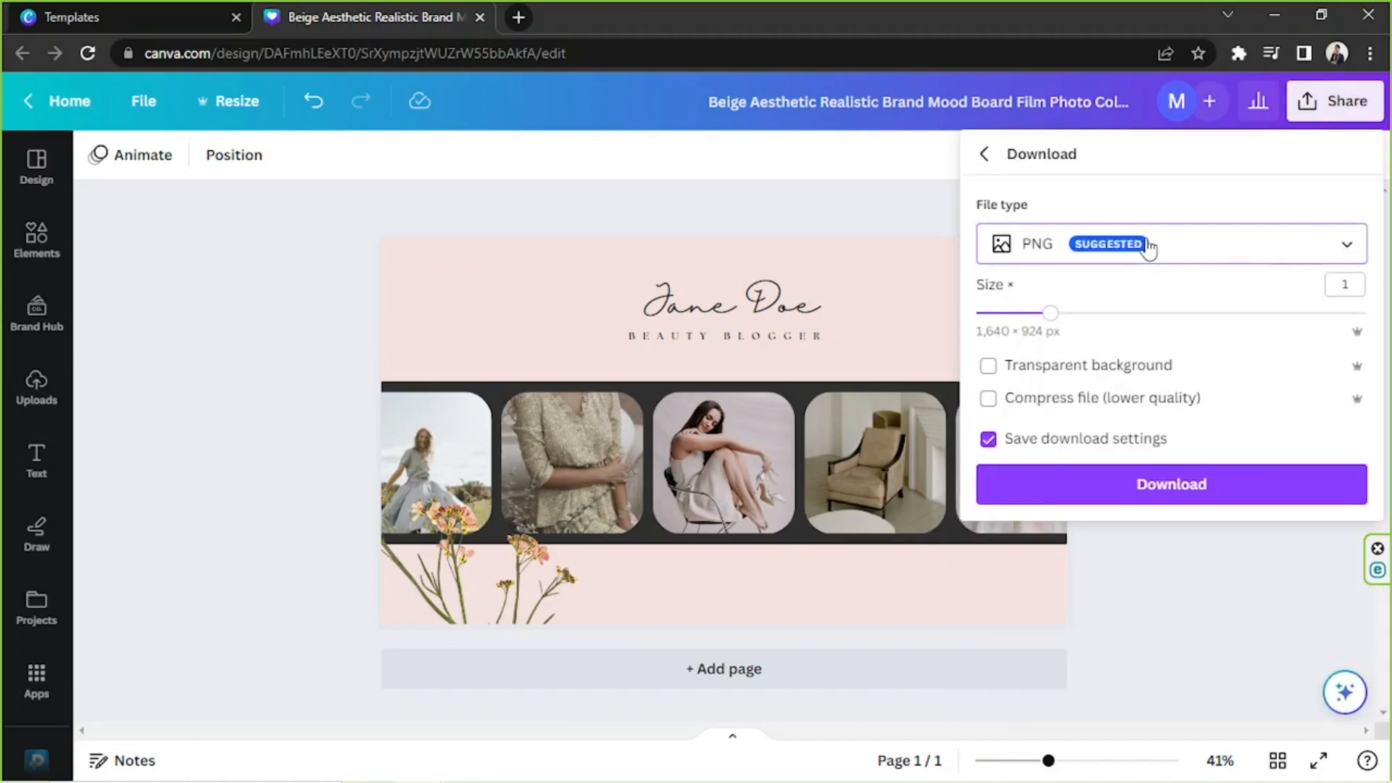
{"action": "left_click", "coordinate": [1151, 245]}
{"action": "left_click", "coordinate": [1142, 259]}
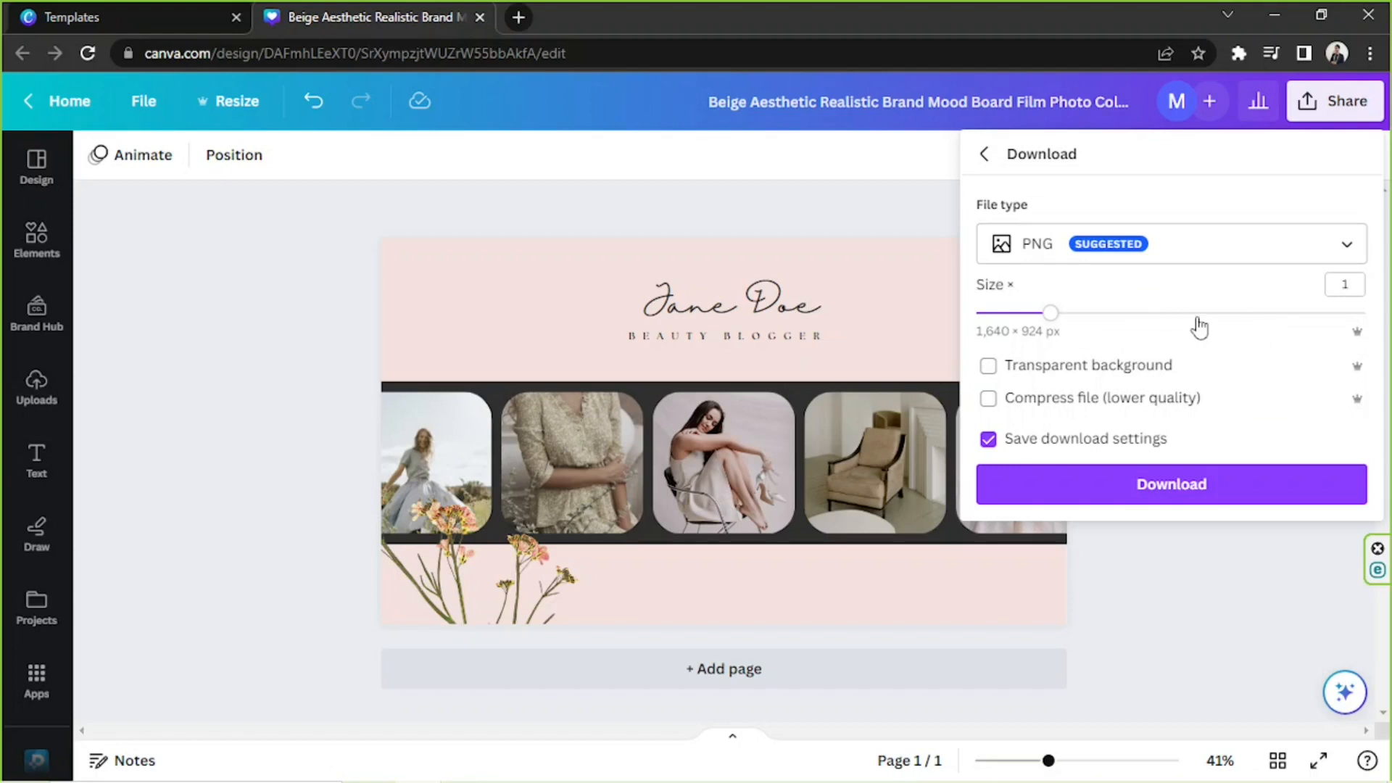
{"action": "left_click", "coordinate": [1186, 498]}
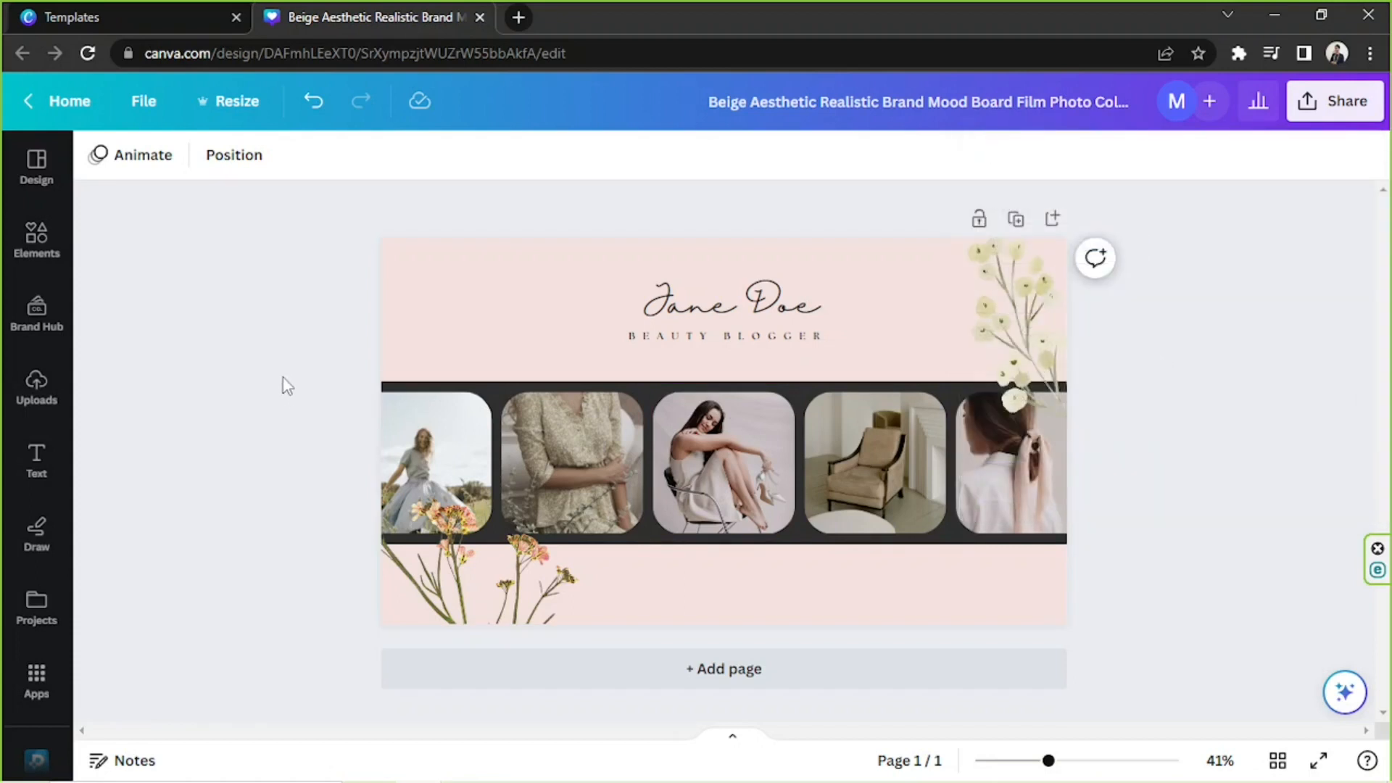
Return to the Canva home page, search for "facebook frame" and show all matching templates.
{"action": "left_click", "coordinate": [165, 10]}
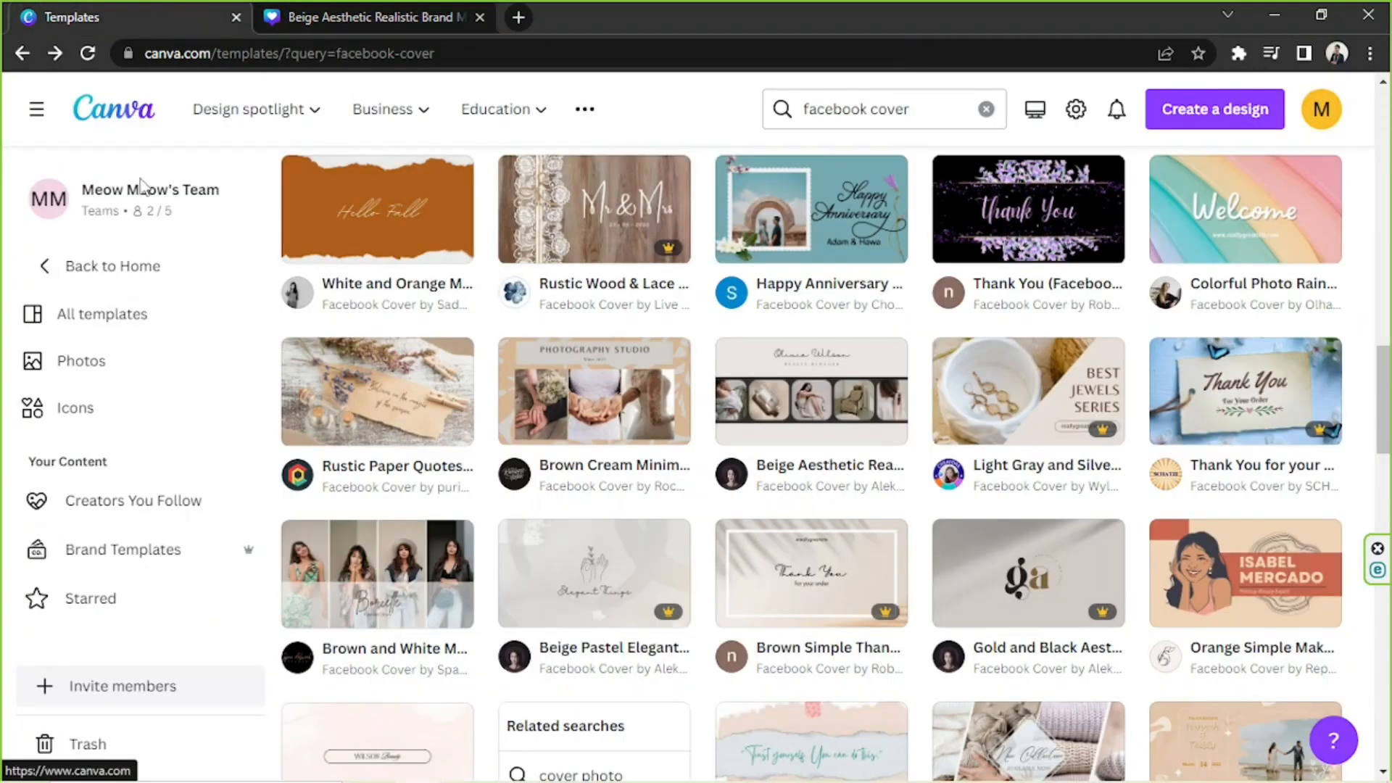
{"action": "left_click", "coordinate": [107, 114]}
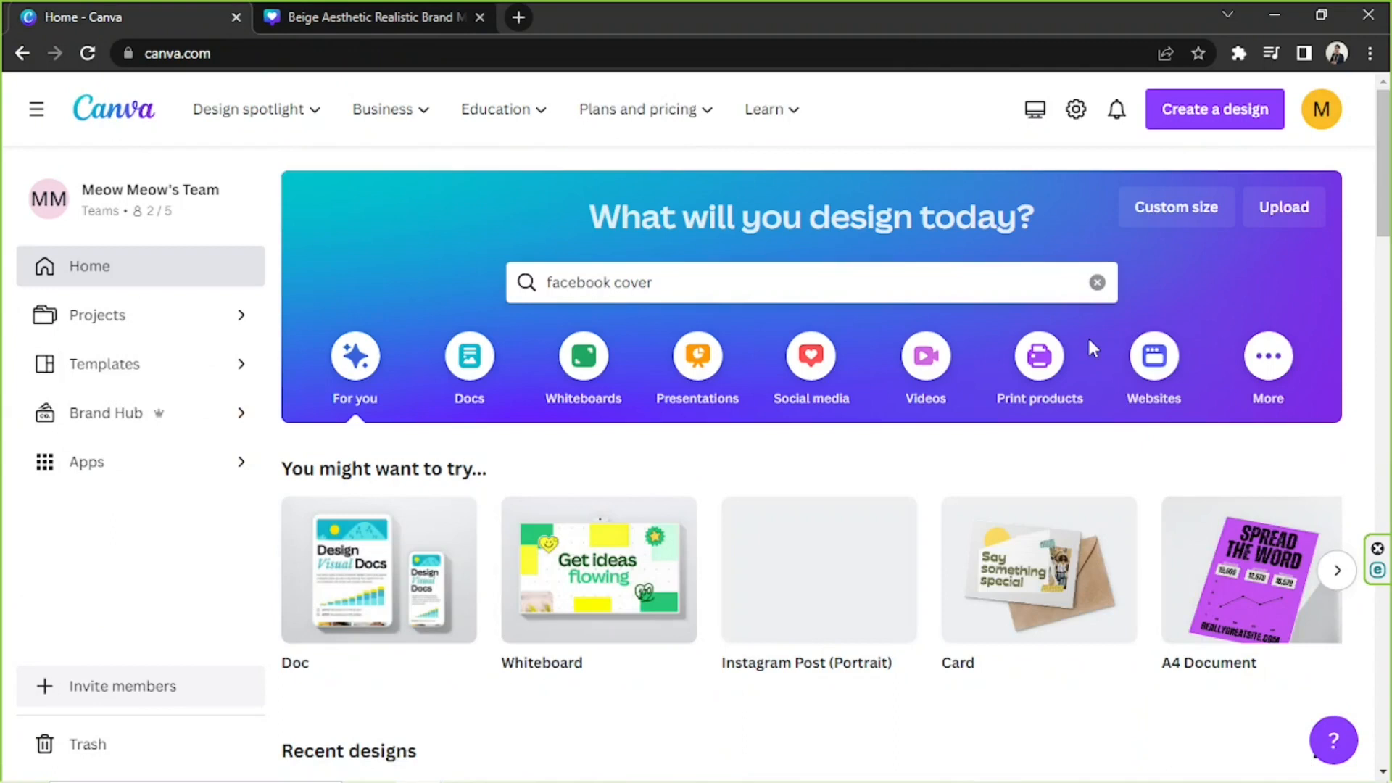
{"action": "left_click", "coordinate": [1097, 282]}
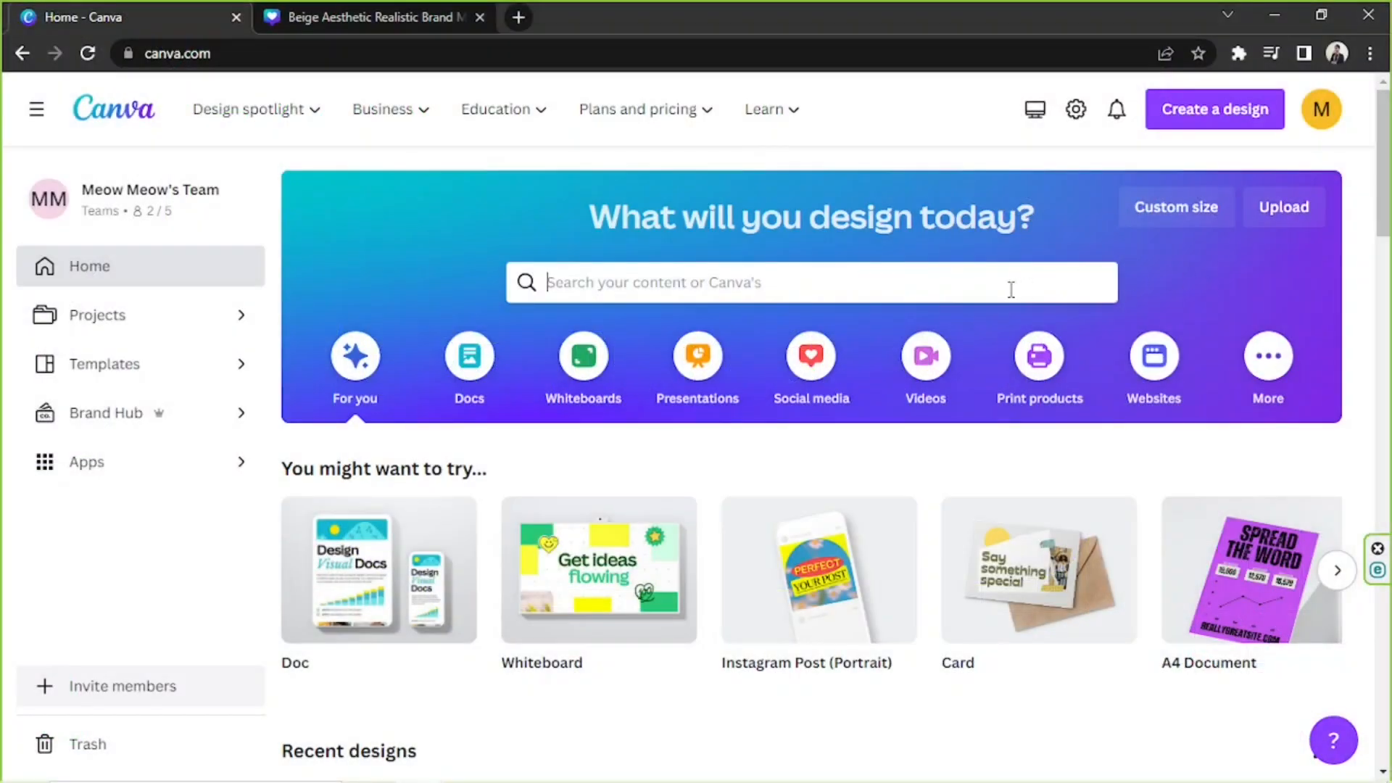
{"action": "left_click", "coordinate": [1011, 289]}
{"action": "type", "text": "facebook frame"}
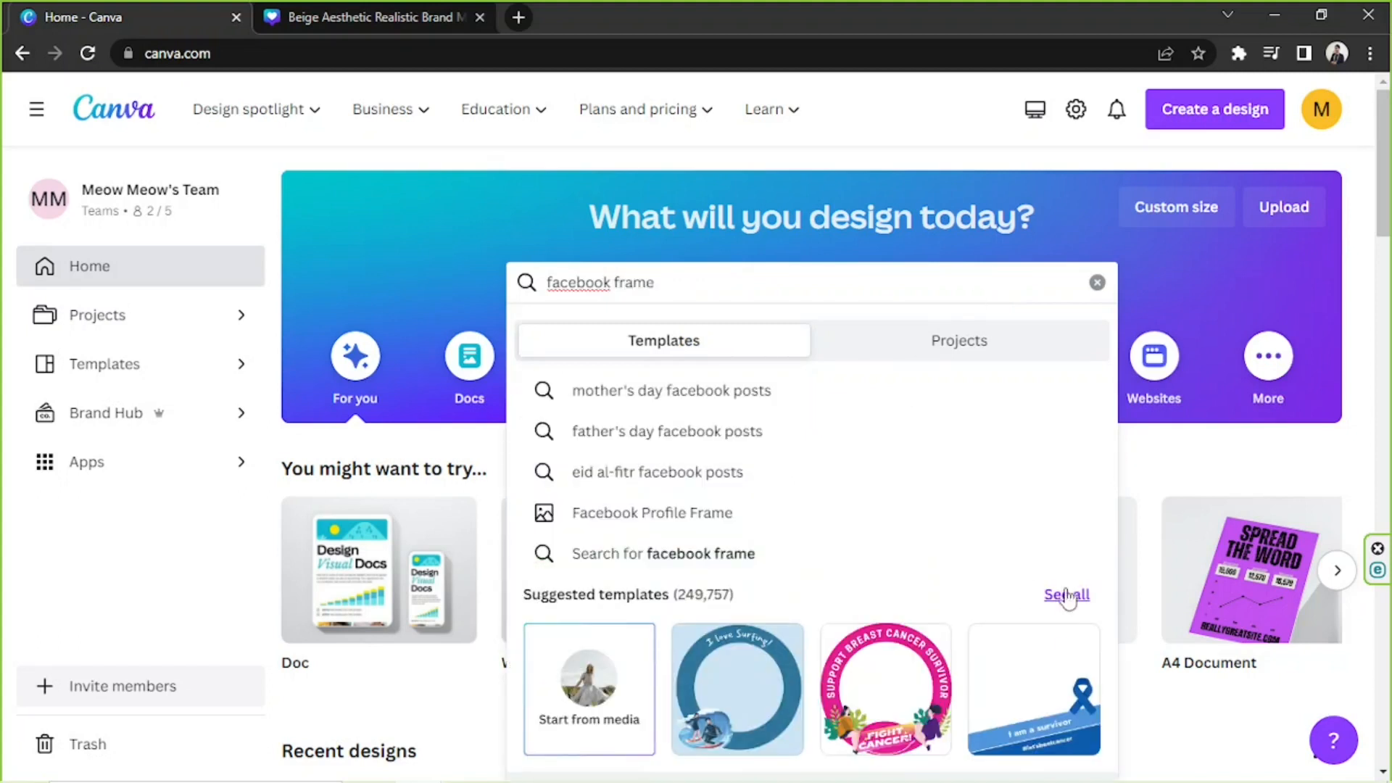
{"action": "left_click", "coordinate": [1072, 598]}
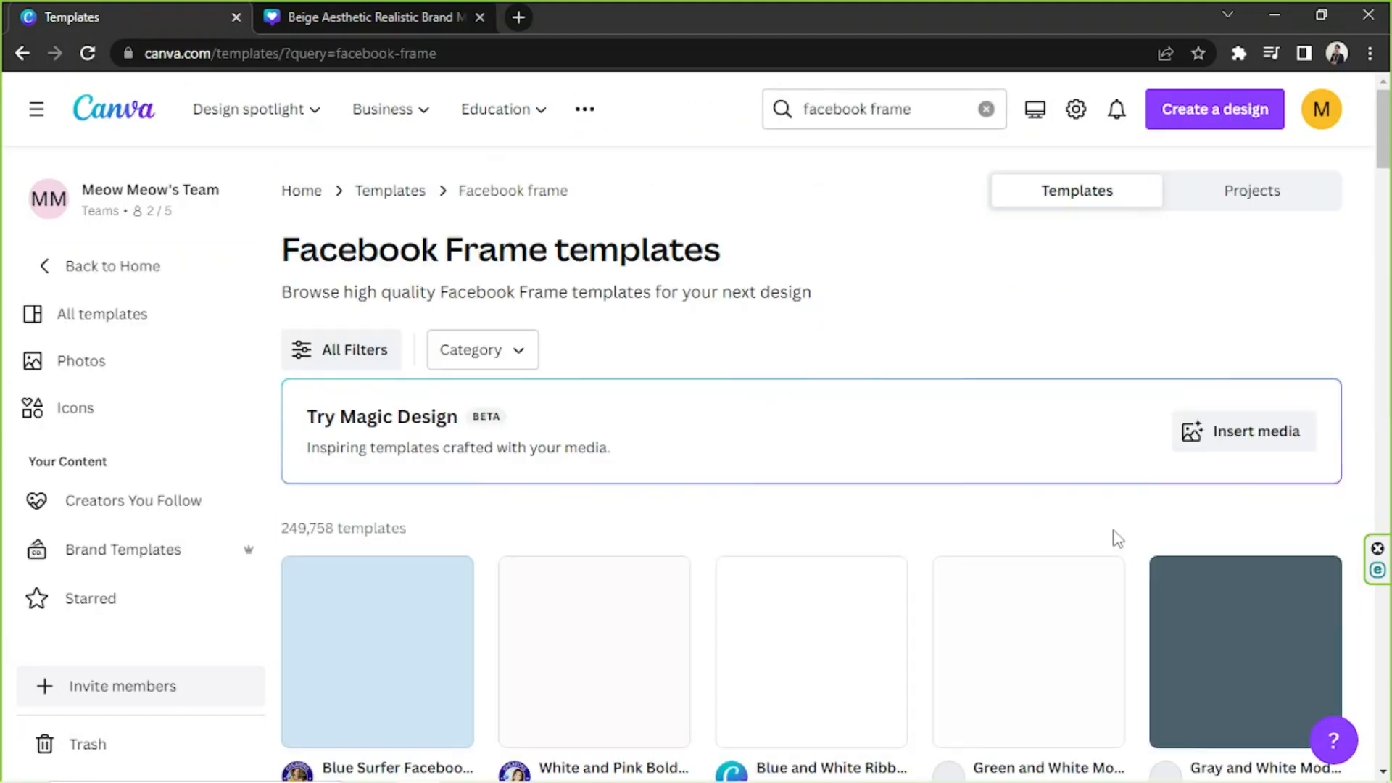
Browse the frame templates and open Yellow Modern Smile Blob Photo Frame Facebook Post for customizing.
{"action": "scroll", "coordinate": [812, 457], "scroll_direction": "down", "scroll_amount": 10}
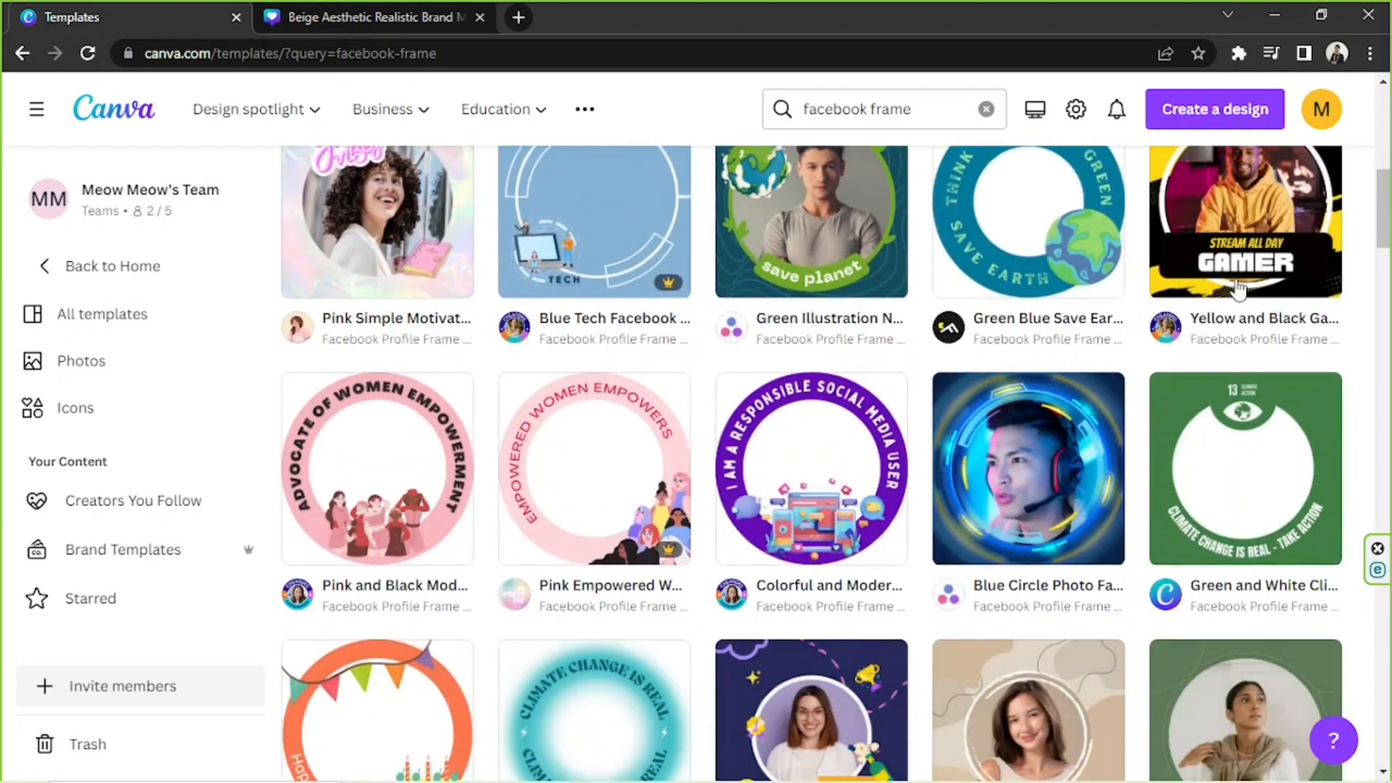
{"action": "scroll", "coordinate": [1236, 288], "scroll_direction": "down", "scroll_amount": 4}
{"action": "scroll", "coordinate": [1236, 287], "scroll_direction": "down", "scroll_amount": 8}
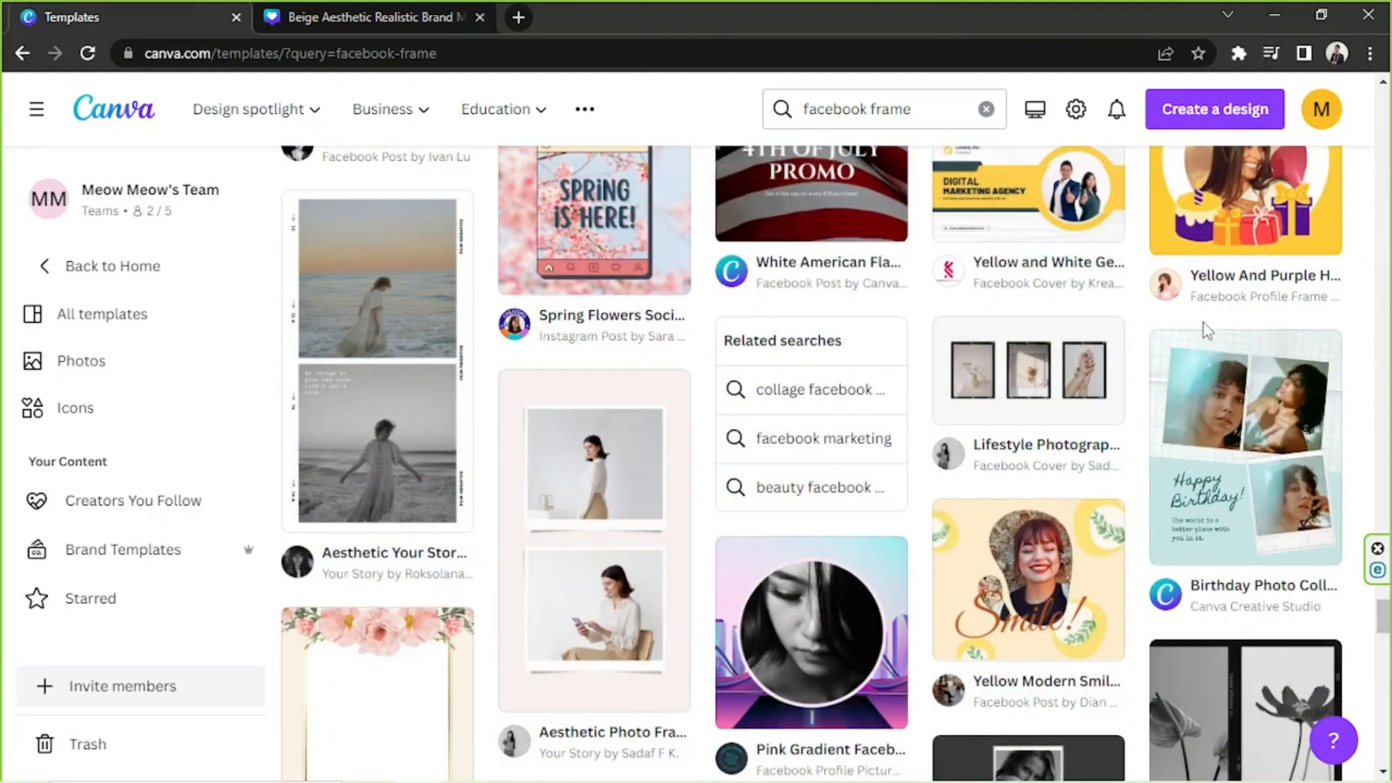
{"action": "left_click", "coordinate": [1032, 617]}
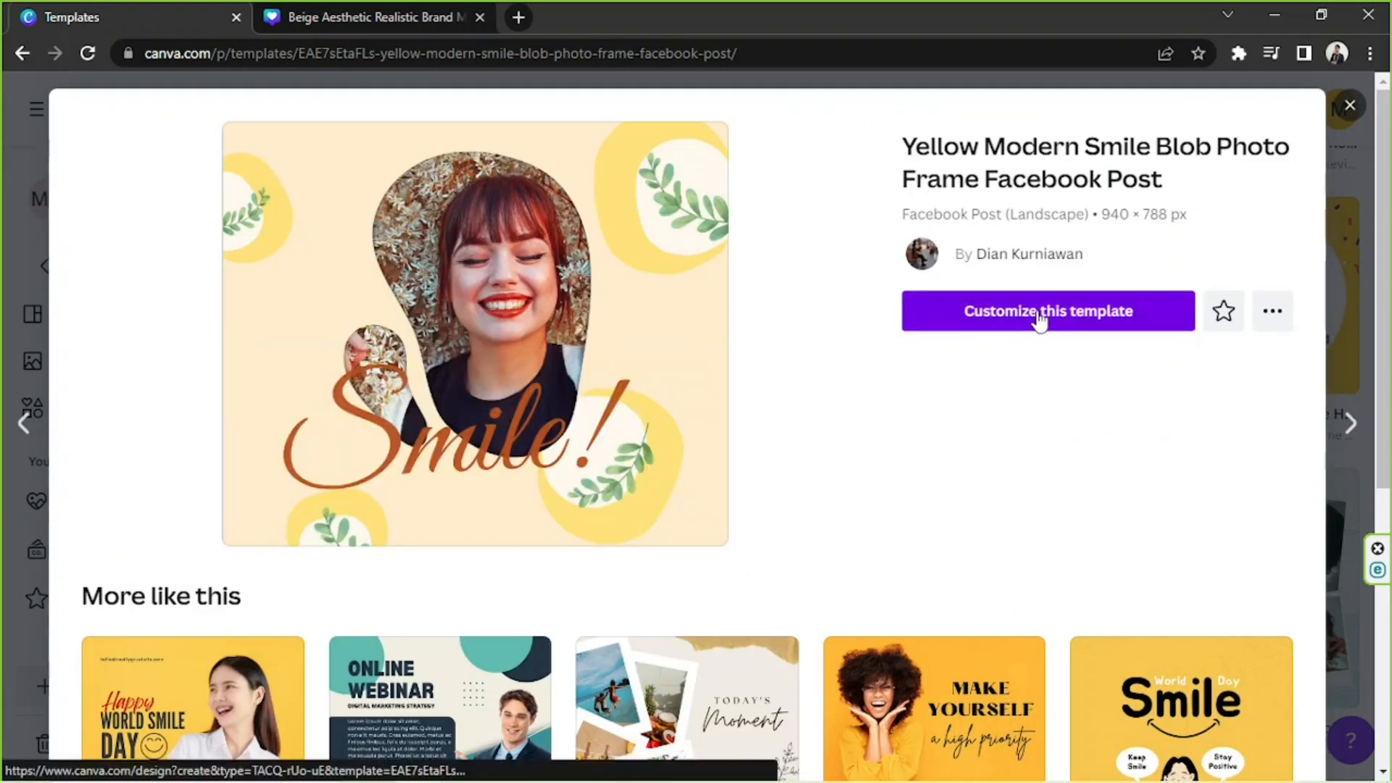
{"action": "left_click", "coordinate": [1039, 318]}
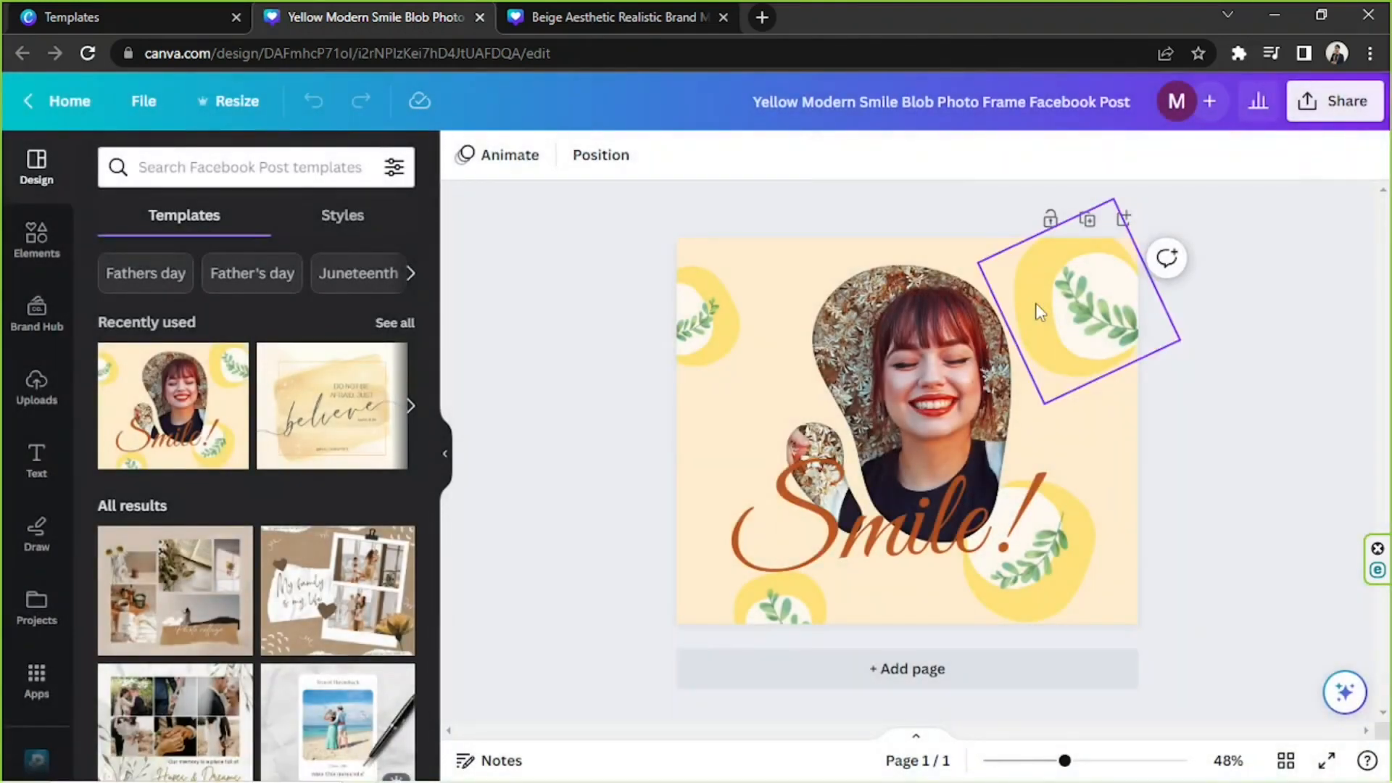
Replace the portrait in the blob photo frame with the uploaded picture of the woman in a meadow.
{"action": "left_click", "coordinate": [1111, 430]}
{"action": "left_click", "coordinate": [1221, 428]}
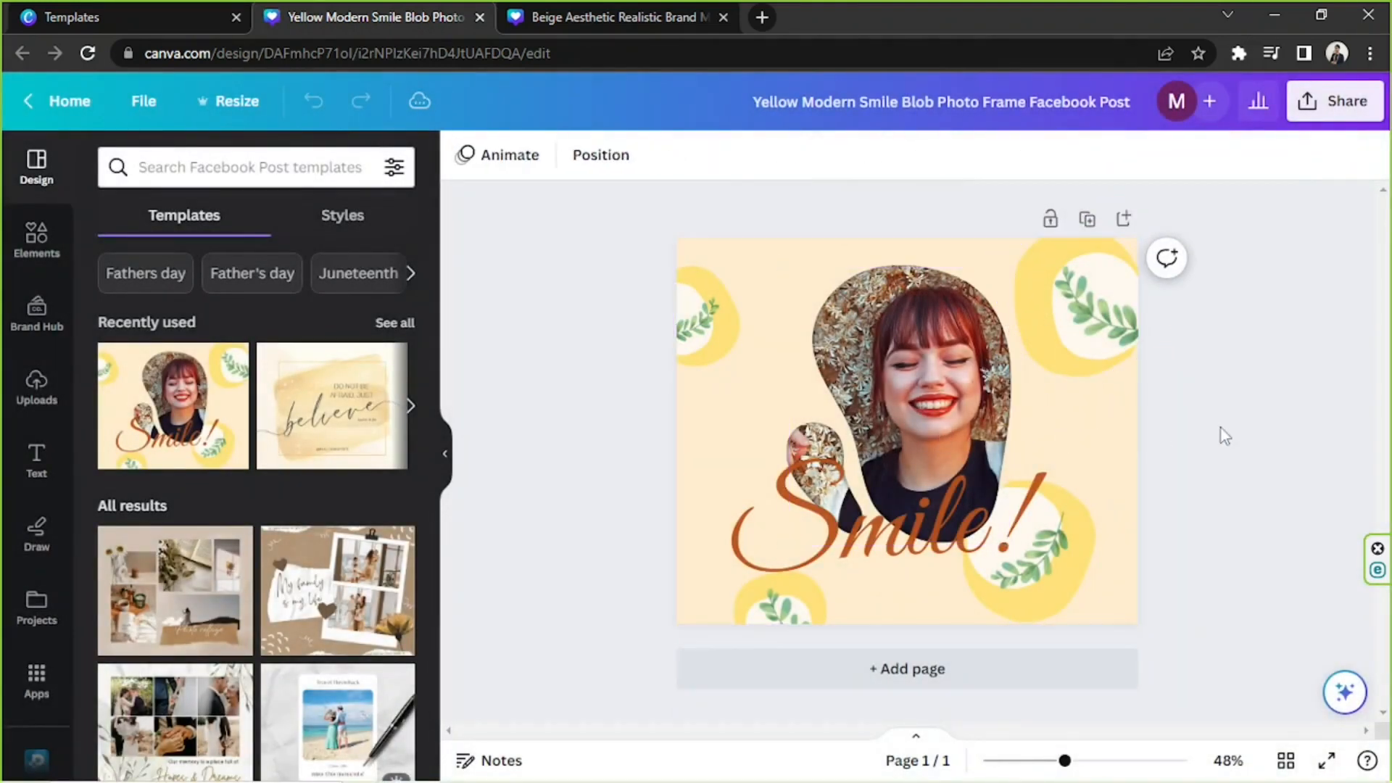
{"action": "left_click", "coordinate": [897, 402]}
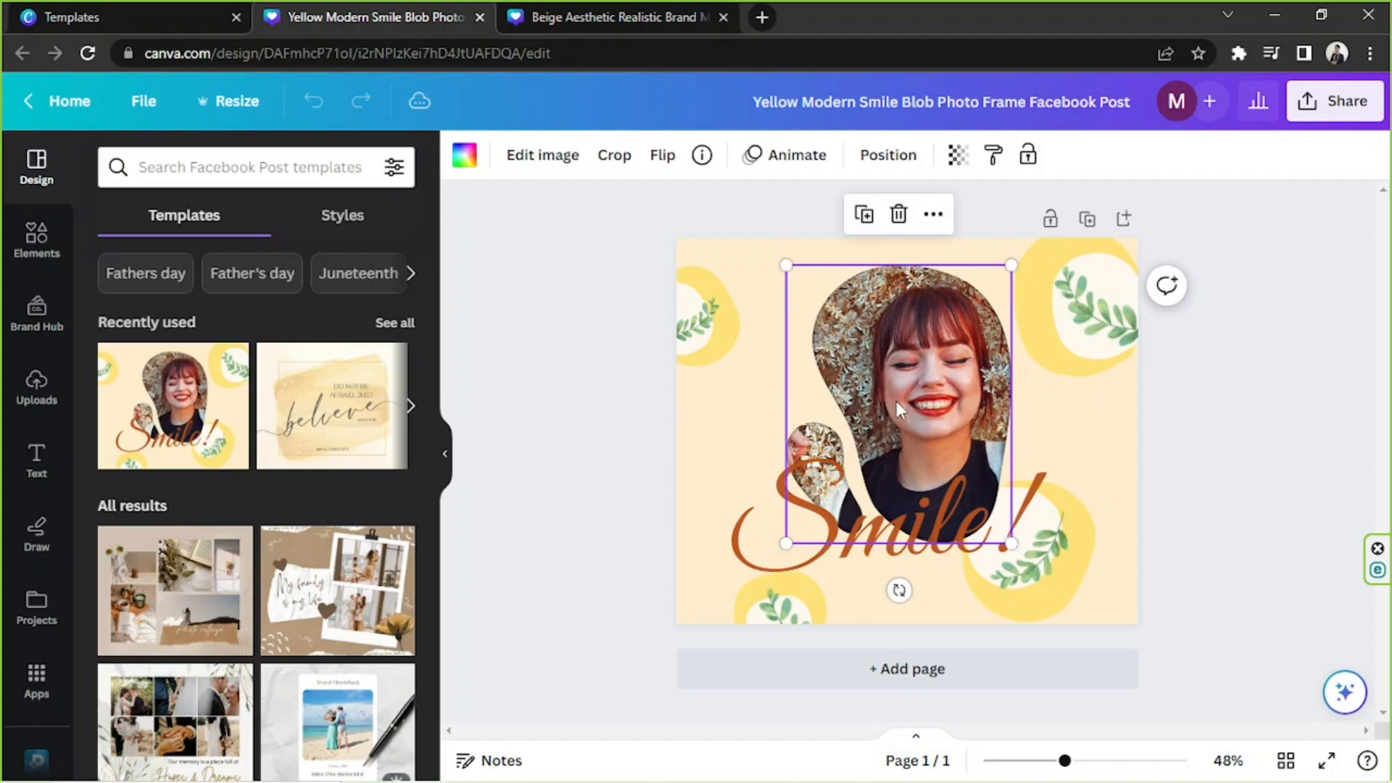
{"action": "left_click", "coordinate": [36, 388]}
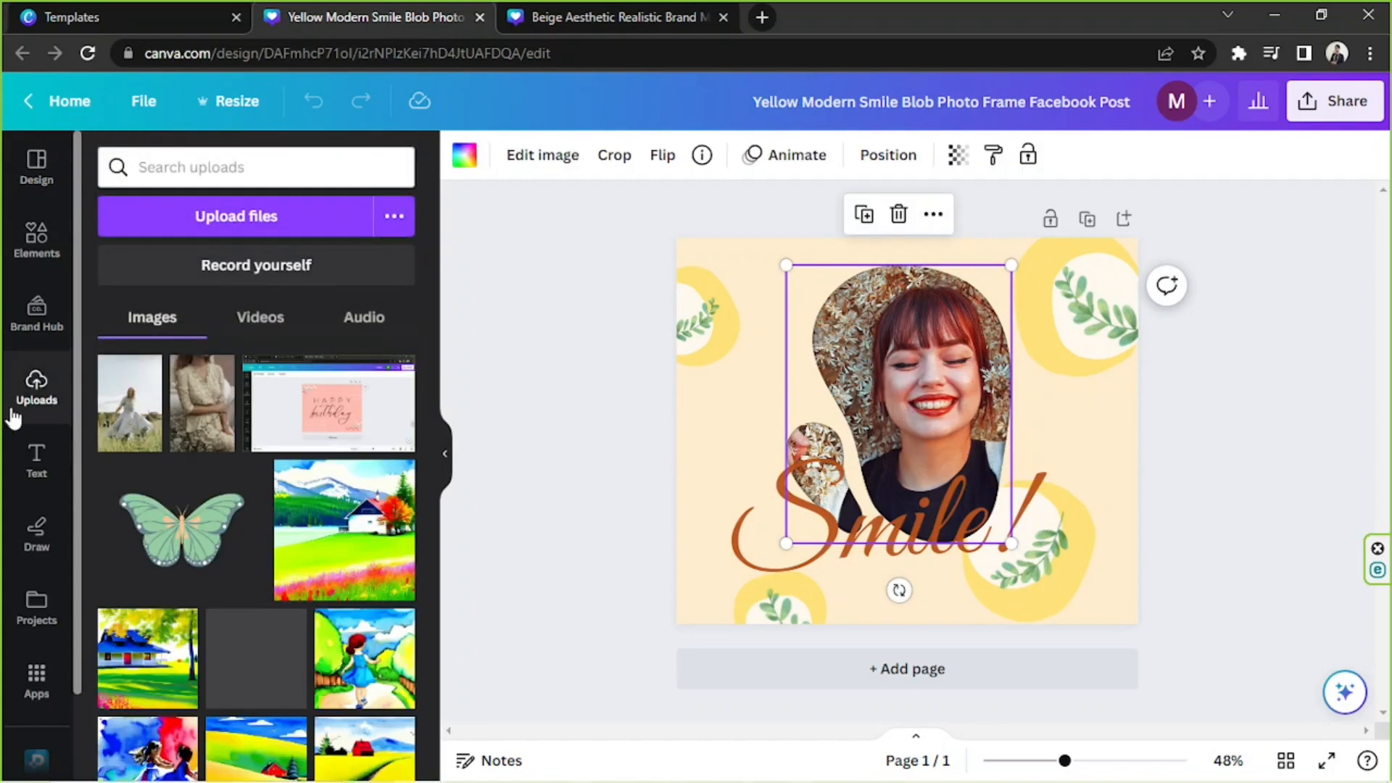
{"action": "left_click_drag", "start_coordinate": [140, 417], "coordinate": [848, 381]}
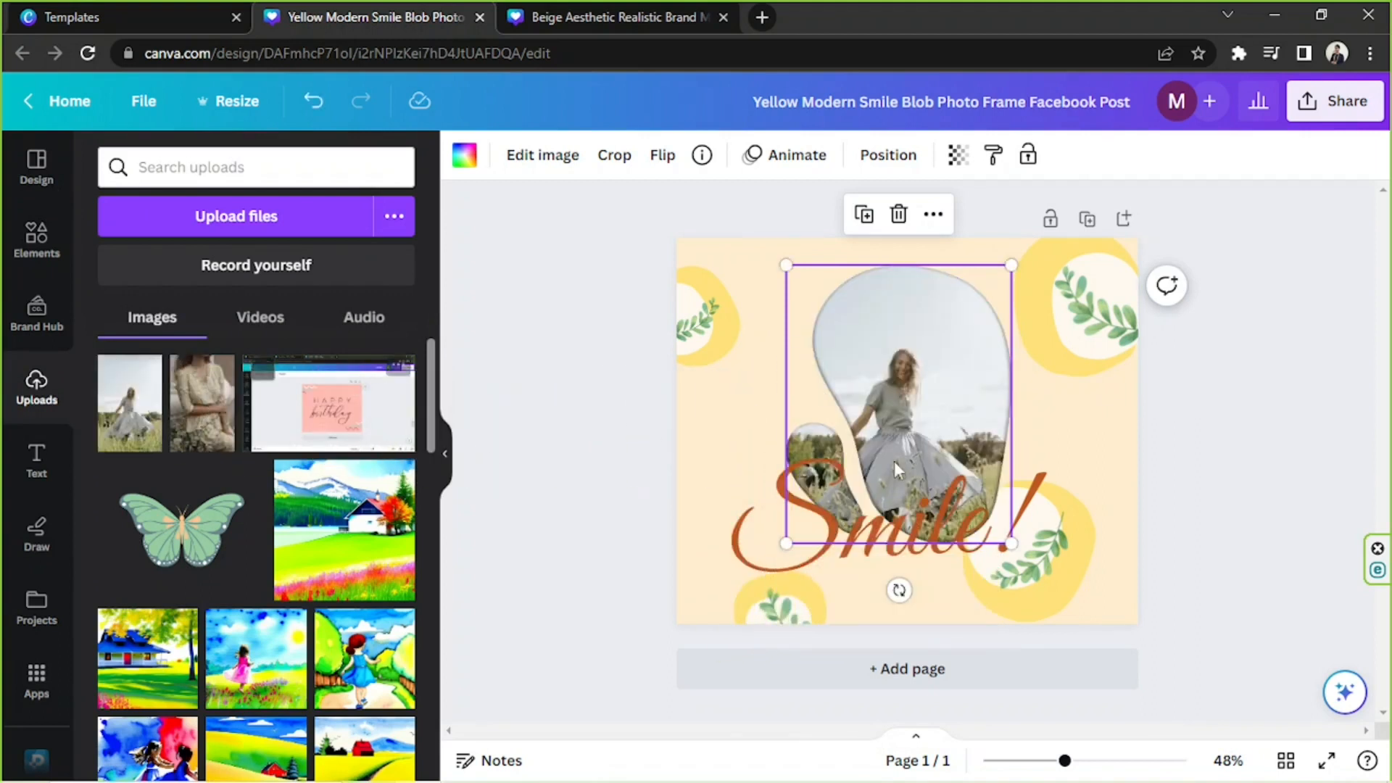
{"action": "left_click", "coordinate": [1202, 415]}
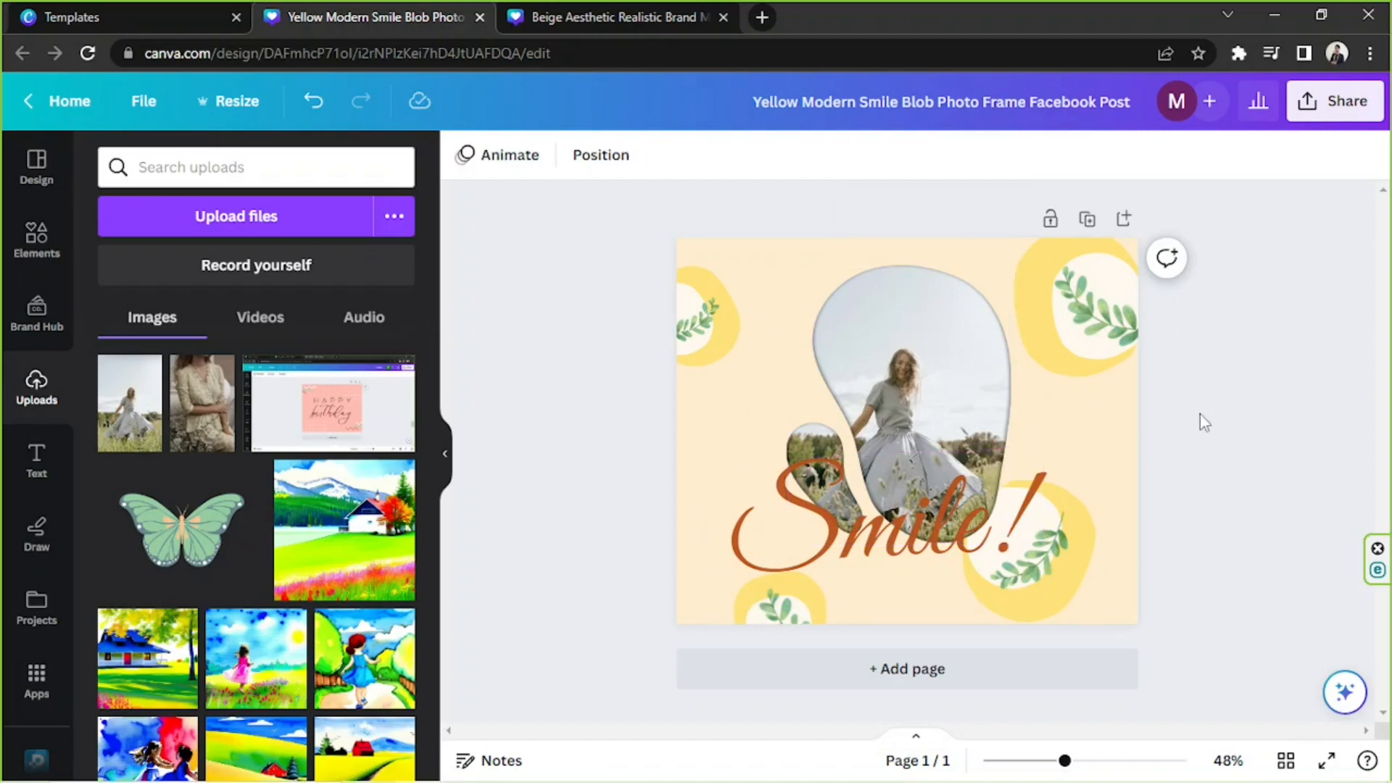
Change the page background to the custom solid color #FFD793.
{"action": "left_click", "coordinate": [1115, 429]}
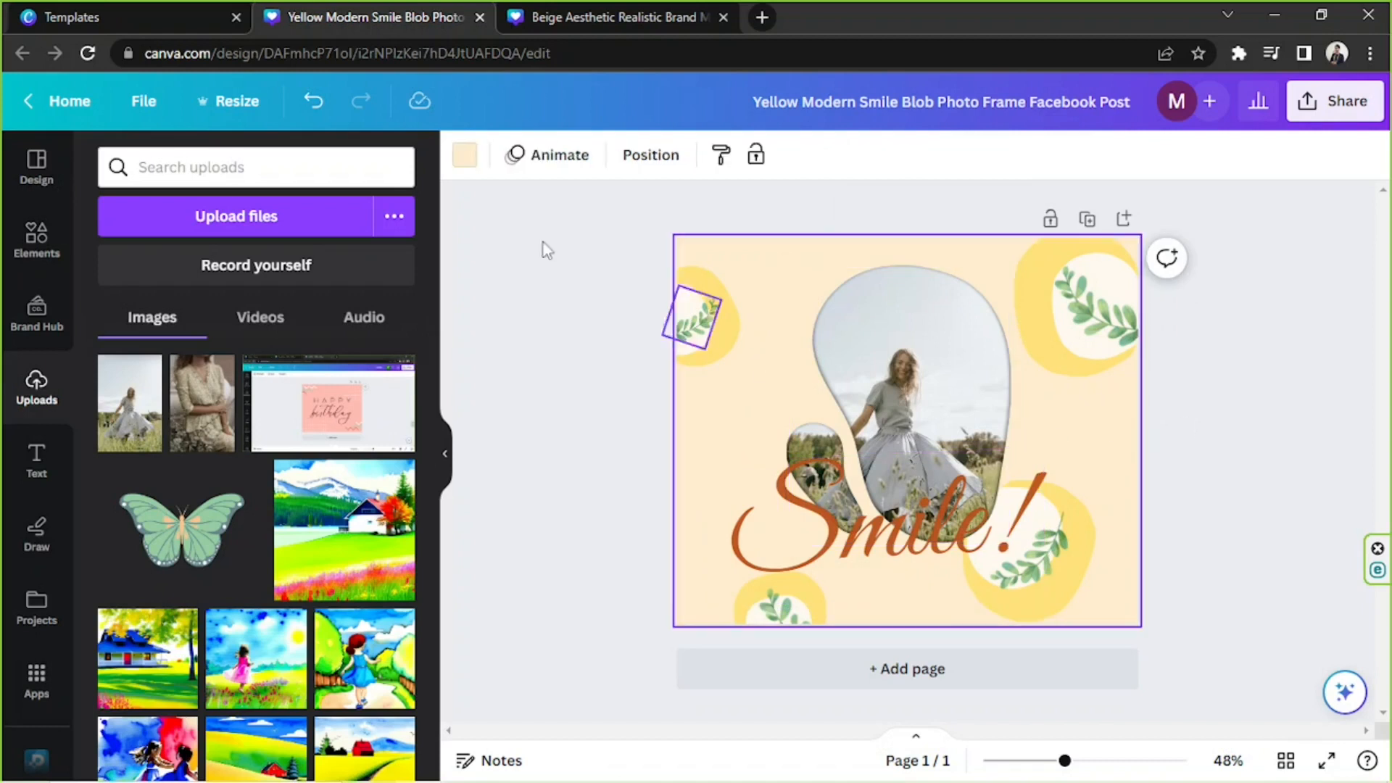
{"action": "left_click_drag", "start_coordinate": [516, 236], "coordinate": [1225, 551]}
{"action": "left_click", "coordinate": [1227, 516]}
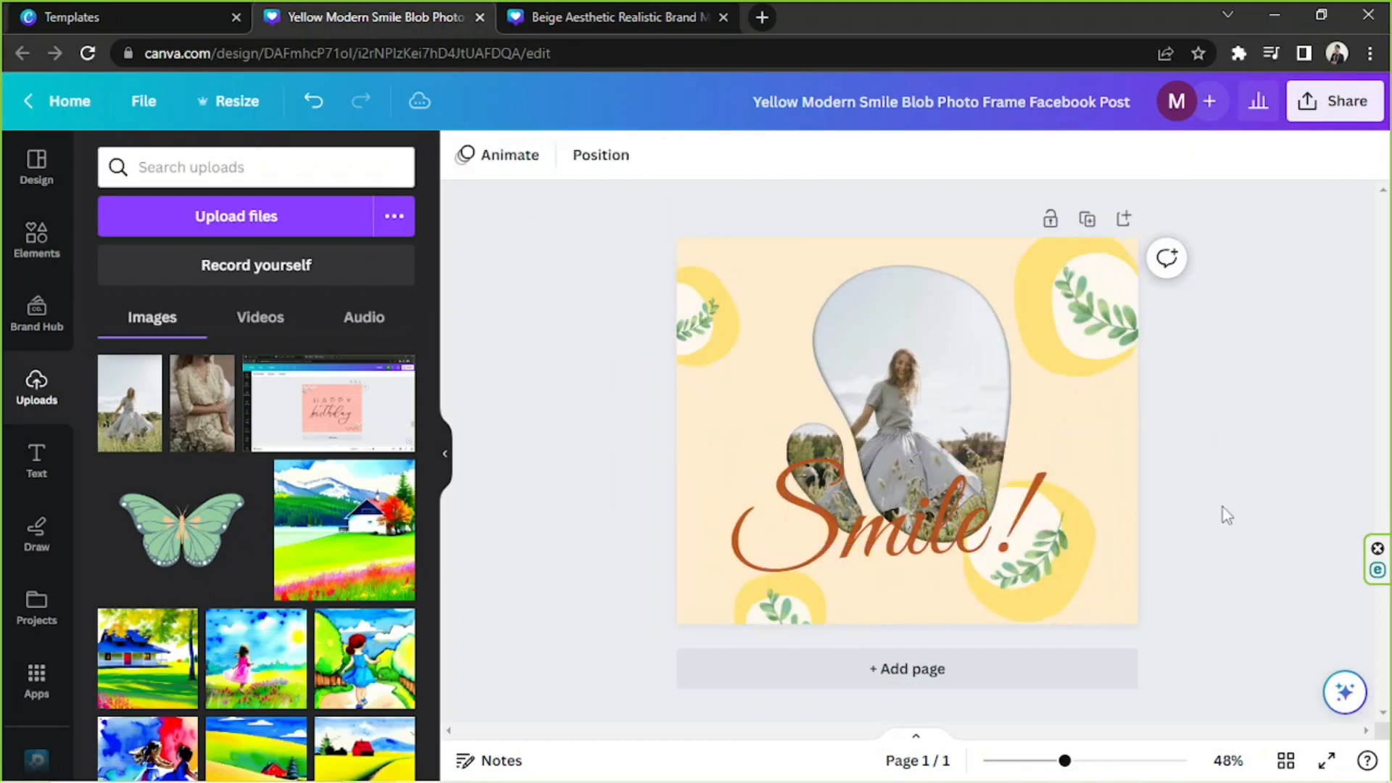
{"action": "left_click", "coordinate": [1086, 424]}
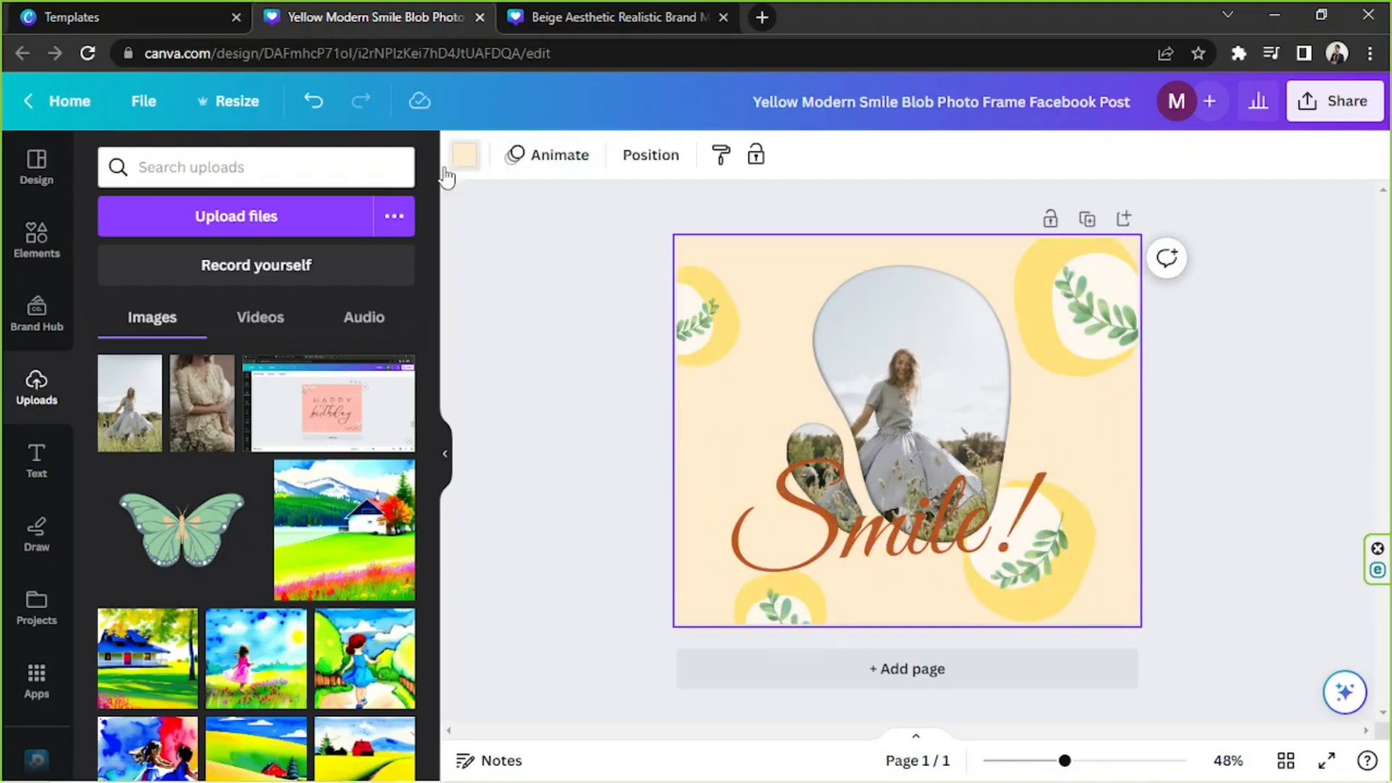
{"action": "left_click", "coordinate": [465, 155]}
{"action": "left_click", "coordinate": [119, 277]}
{"action": "left_click", "coordinate": [198, 378]}
{"action": "left_click_drag", "start_coordinate": [203, 371], "coordinate": [237, 348]}
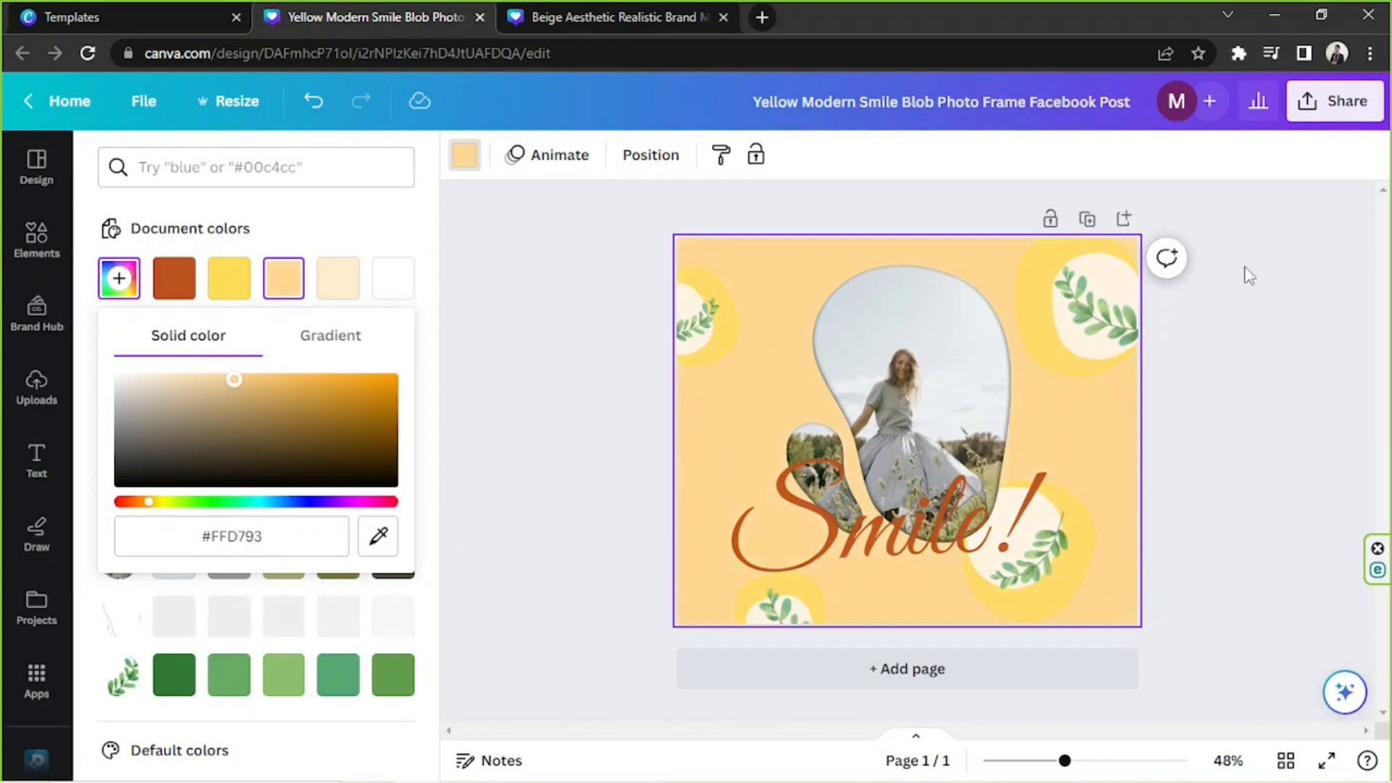
Recolor all four yellow blob shapes around the photo frame to the same custom golden orange.
{"action": "left_click", "coordinate": [1145, 289]}
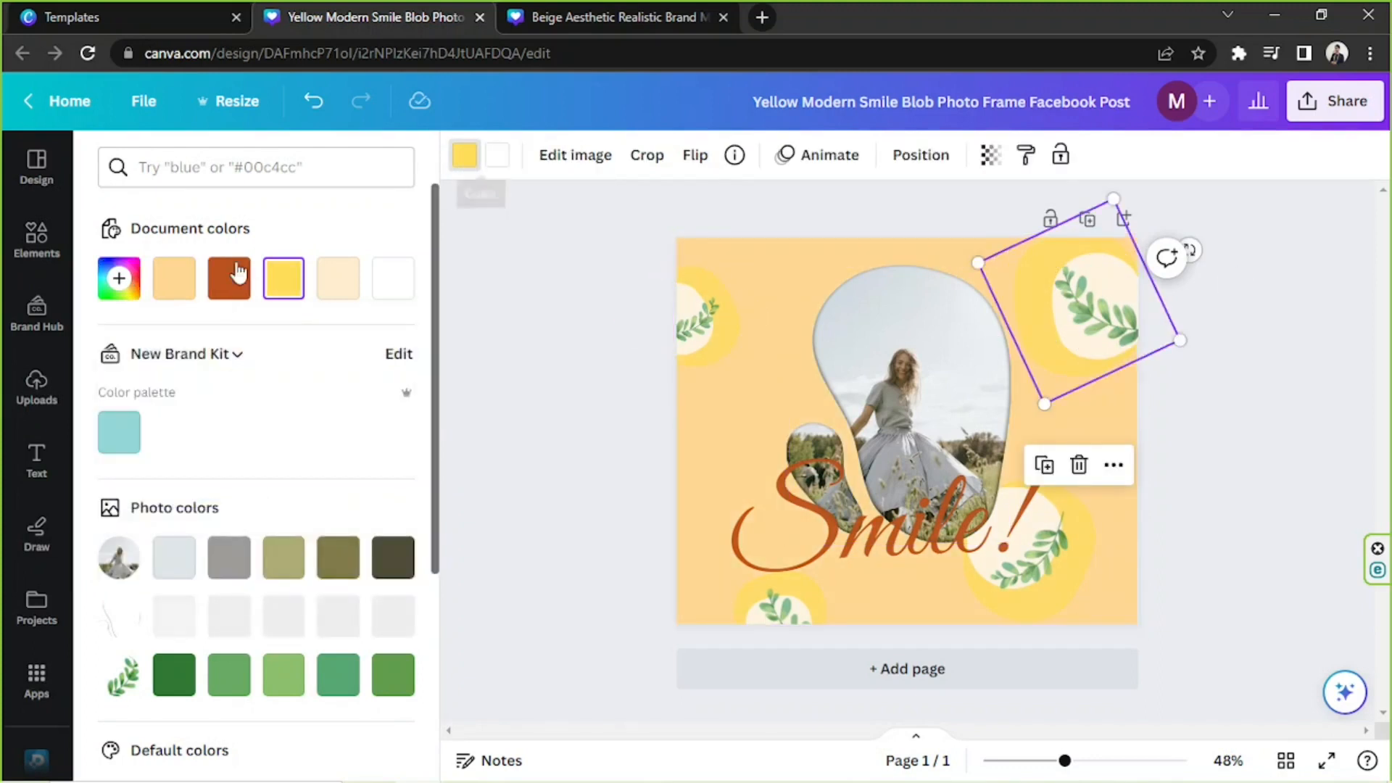
{"action": "left_click", "coordinate": [174, 278]}
{"action": "left_click", "coordinate": [119, 278]}
{"action": "left_click_drag", "start_coordinate": [291, 335], "coordinate": [326, 334]}
{"action": "left_click", "coordinate": [707, 305]}
{"action": "left_click", "coordinate": [174, 277]}
{"action": "left_click", "coordinate": [1051, 508]}
{"action": "left_click", "coordinate": [174, 277]}
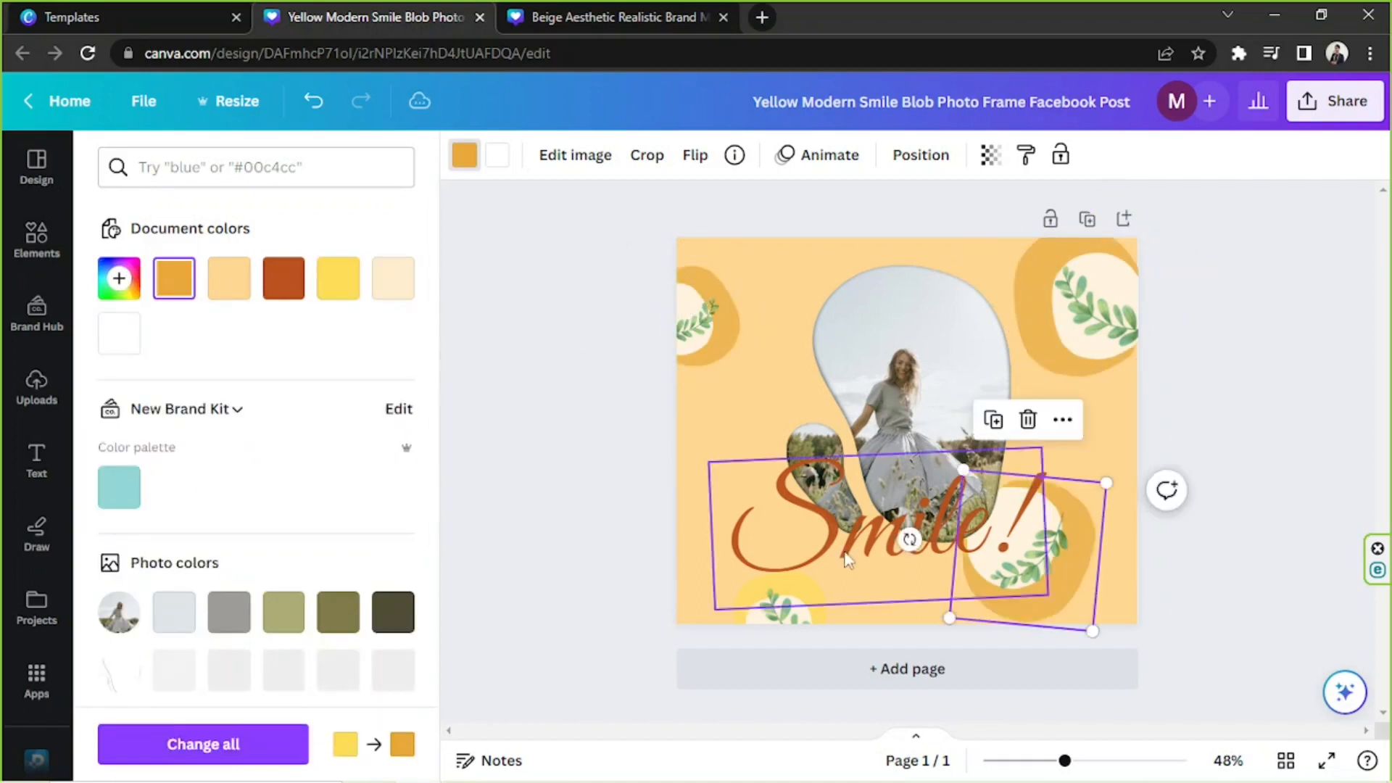
{"action": "left_click", "coordinate": [762, 609]}
{"action": "left_click", "coordinate": [747, 602]}
{"action": "left_click", "coordinate": [783, 617]}
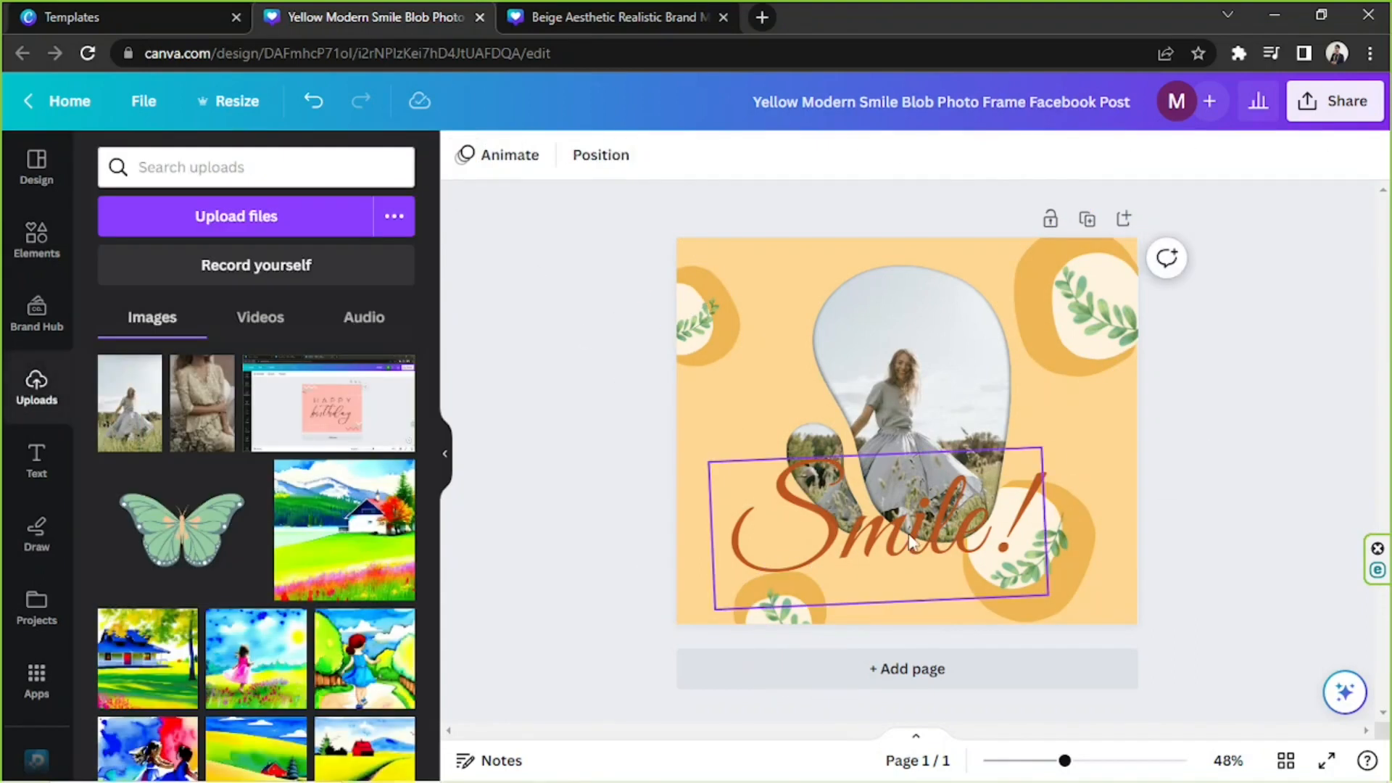
Set the "Smile!" text in the cursive font Feeling Passionate, scale it down to size 132 and reposition it over the photo's lower part.
{"action": "left_click", "coordinate": [910, 542]}
{"action": "double_click", "coordinate": [910, 543]}
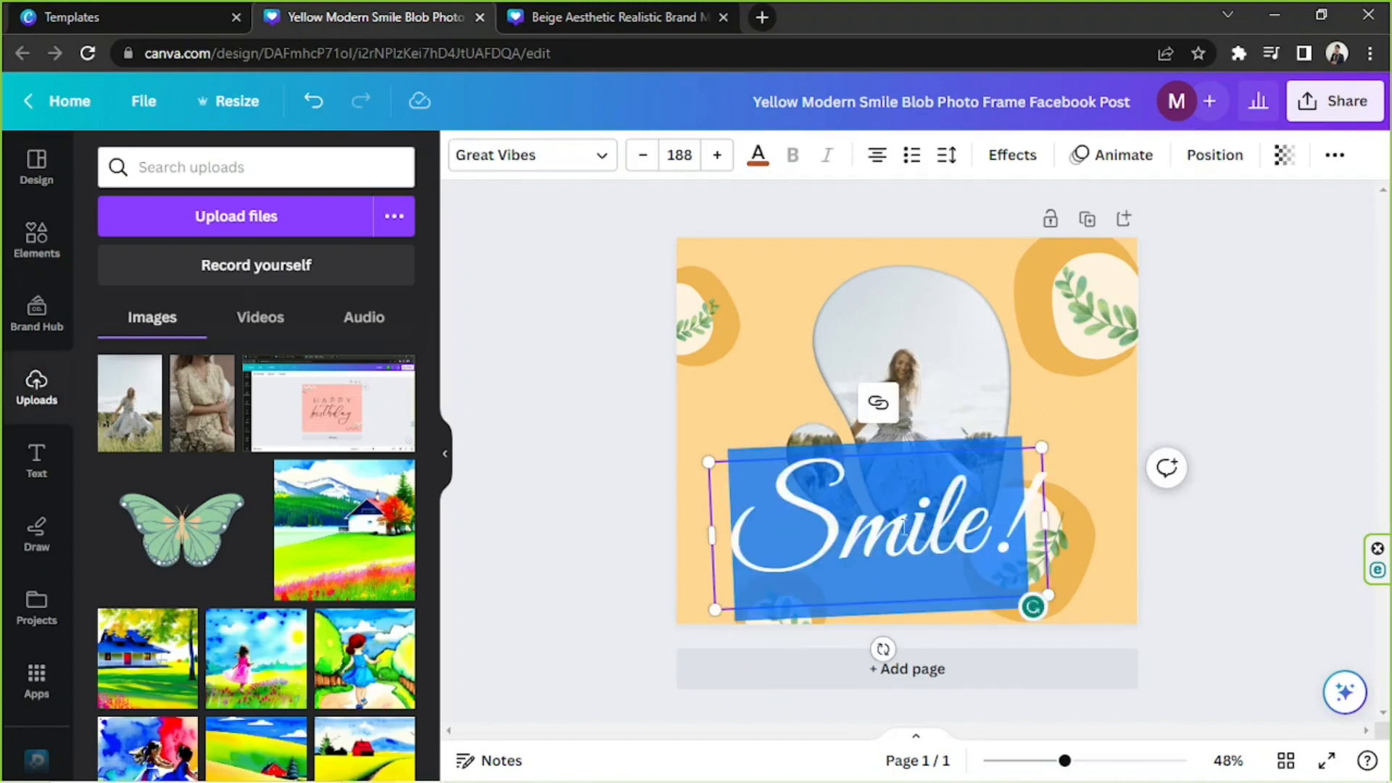
{"action": "left_click", "coordinate": [457, 152]}
{"action": "left_click", "coordinate": [286, 218]}
{"action": "type", "text": "cursive"}
{"action": "key", "text": "Return"}
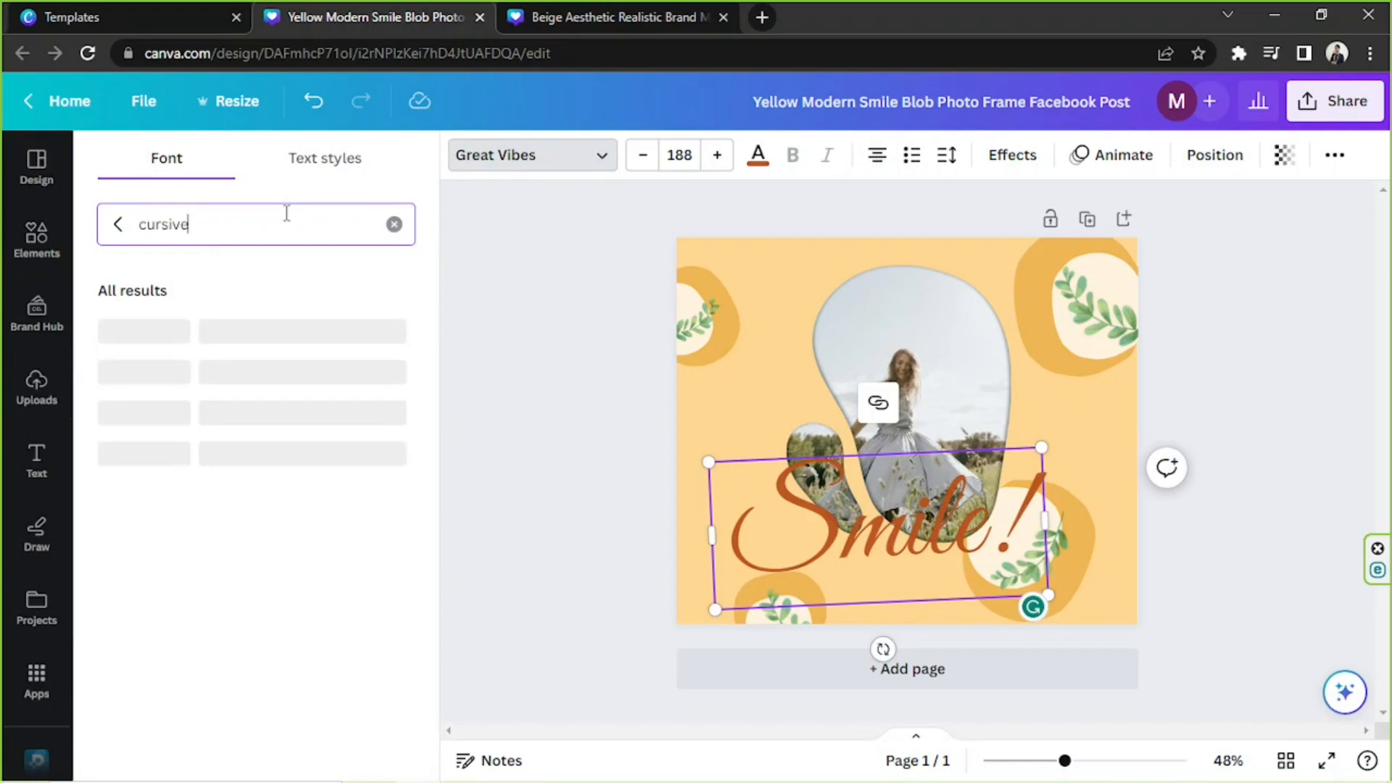
{"action": "left_click", "coordinate": [222, 509]}
{"action": "left_click_drag", "start_coordinate": [1051, 600], "coordinate": [1037, 539]}
{"action": "left_click_drag", "start_coordinate": [926, 545], "coordinate": [962, 562]}
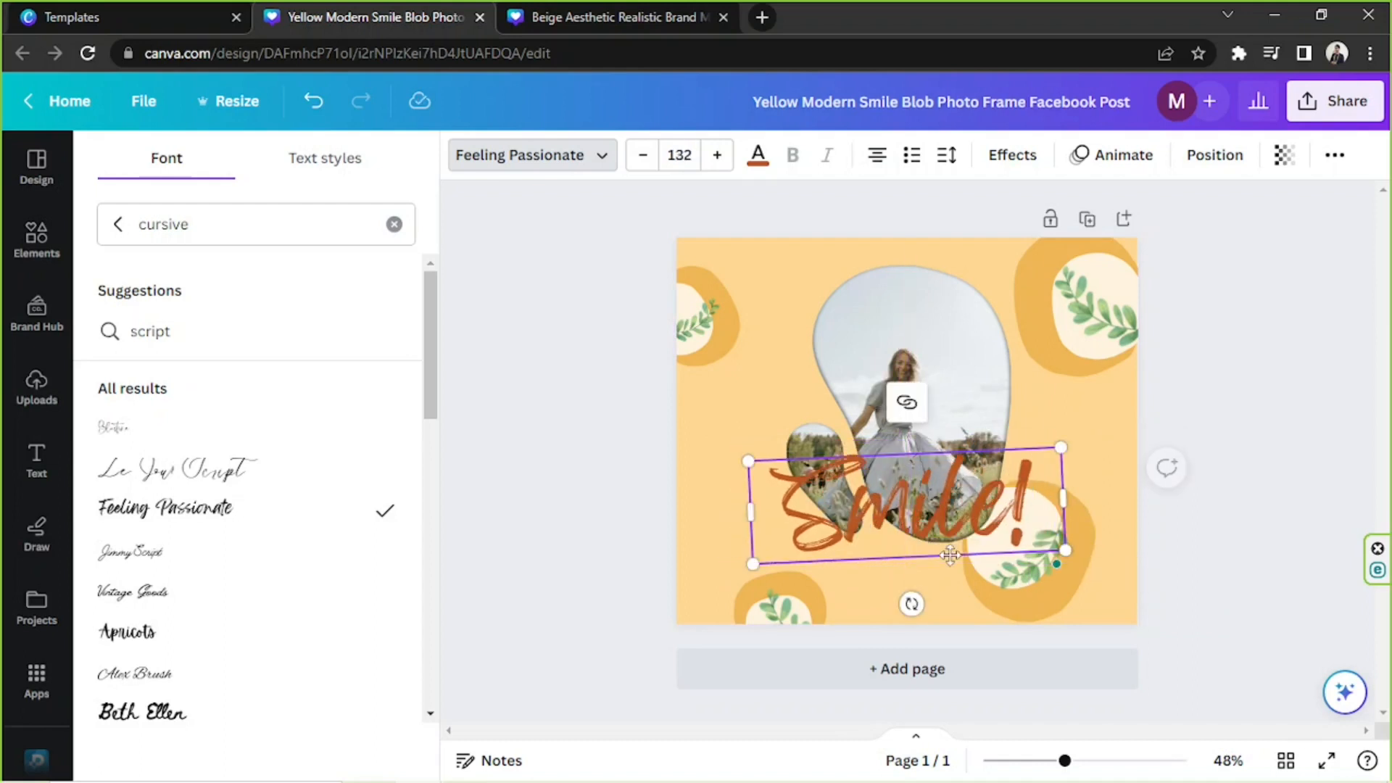
Change the color of the "Smile!" text to white, #FFFFFF.
{"action": "double_click", "coordinate": [975, 513]}
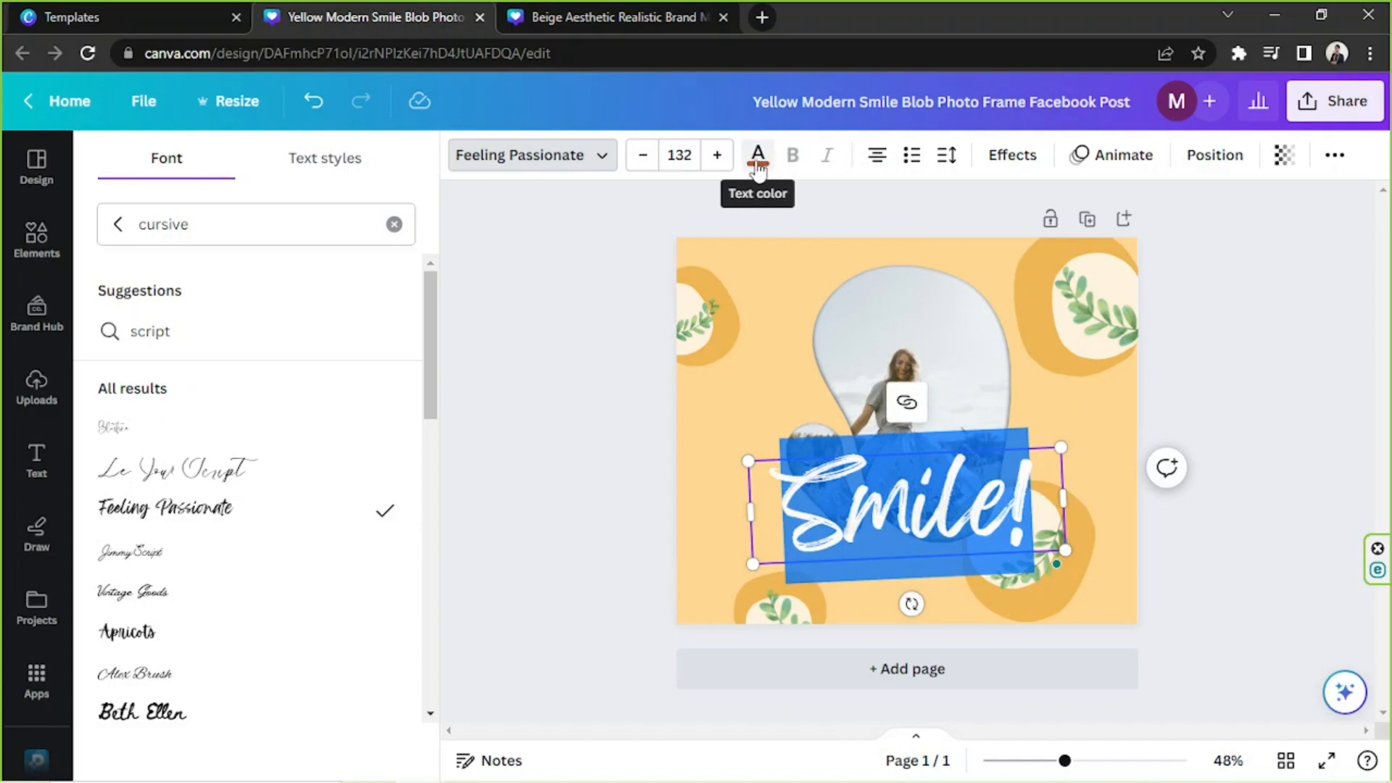
{"action": "left_click", "coordinate": [758, 156]}
{"action": "left_click", "coordinate": [119, 278]}
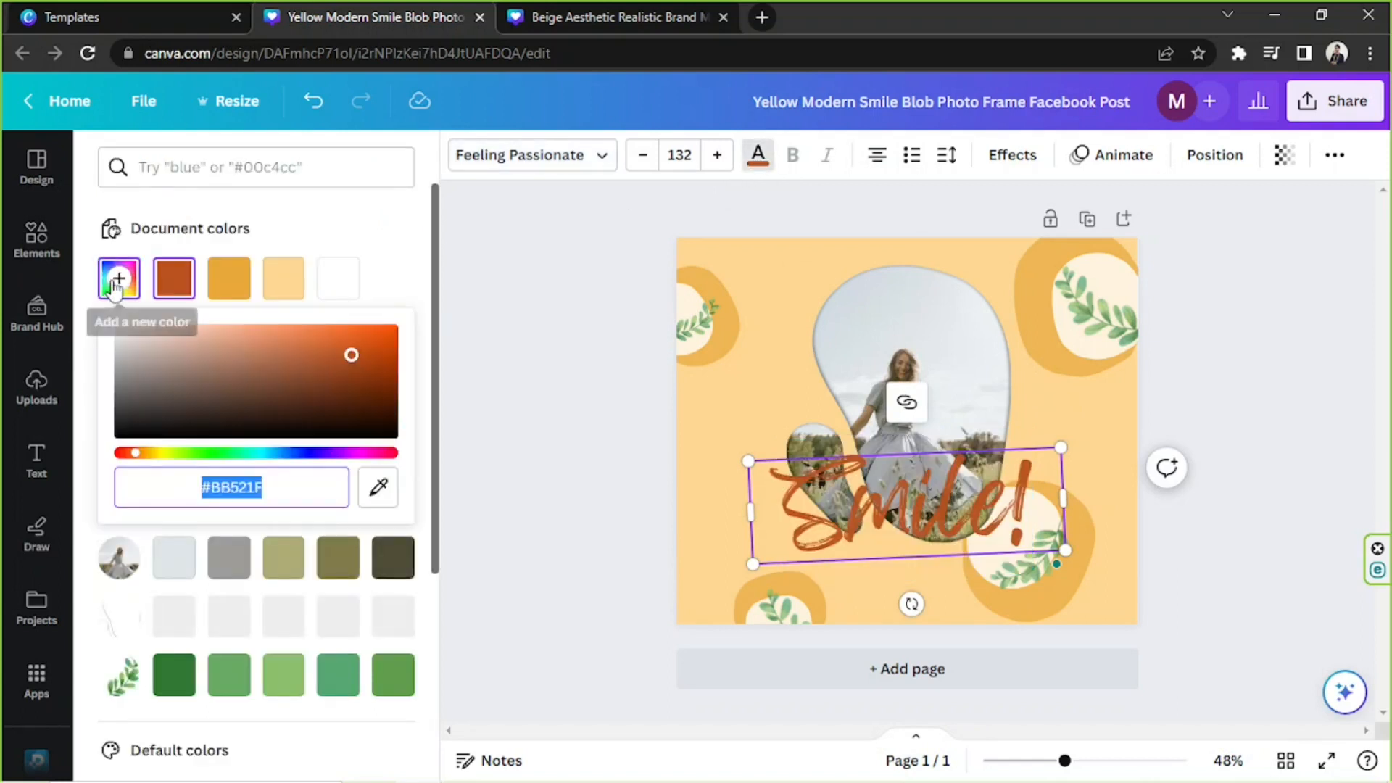
{"action": "left_click_drag", "start_coordinate": [284, 378], "coordinate": [116, 319]}
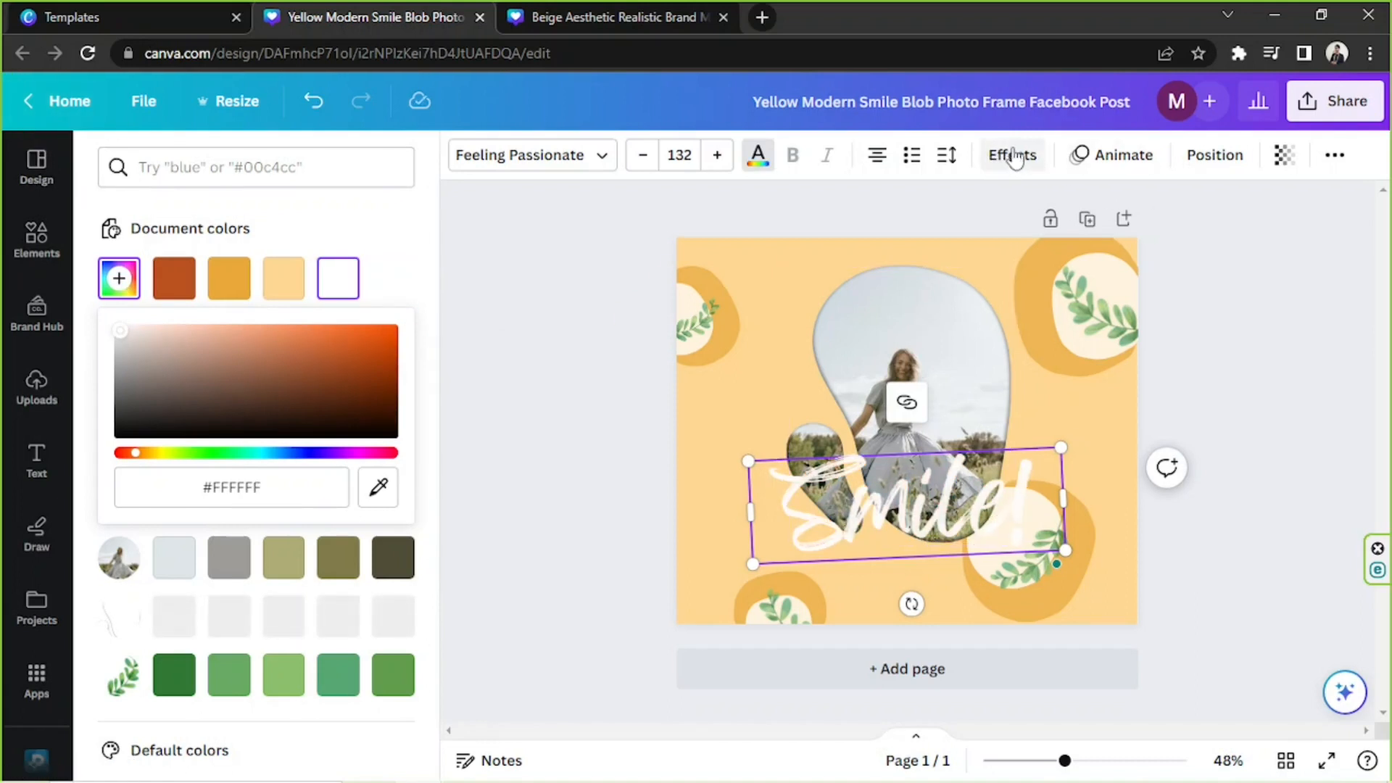
Try a Shadow effect in black on the "Smile!" text.
{"action": "left_click", "coordinate": [1014, 158]}
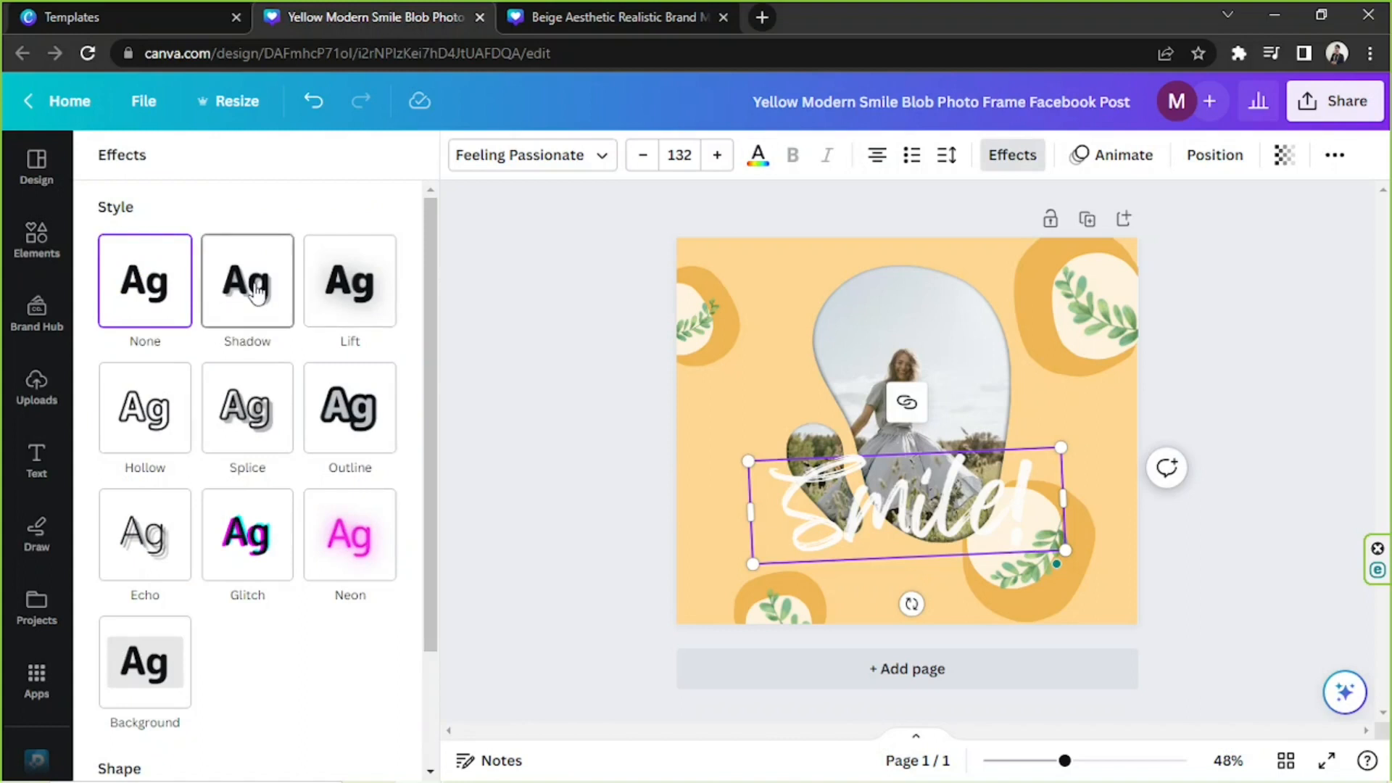
{"action": "left_click", "coordinate": [256, 290]}
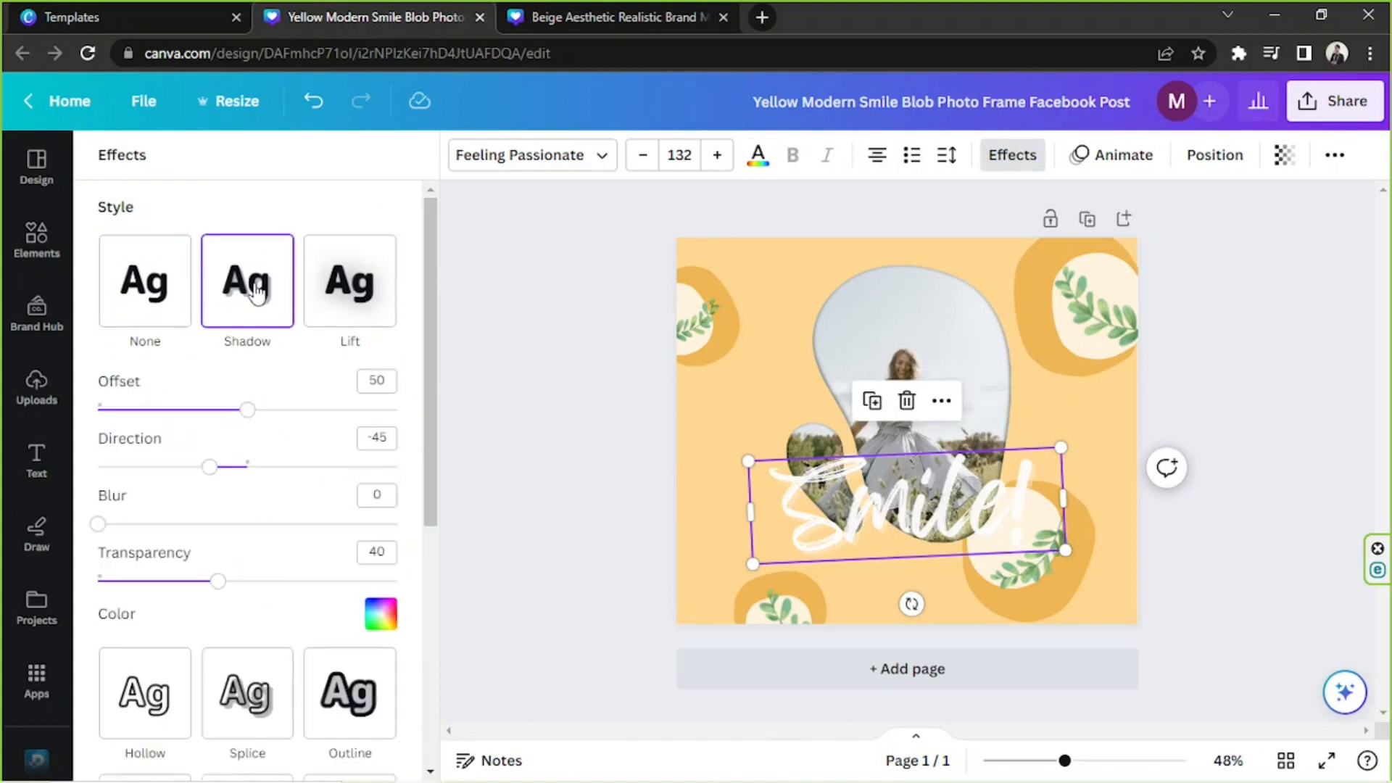
{"action": "left_click", "coordinate": [384, 612]}
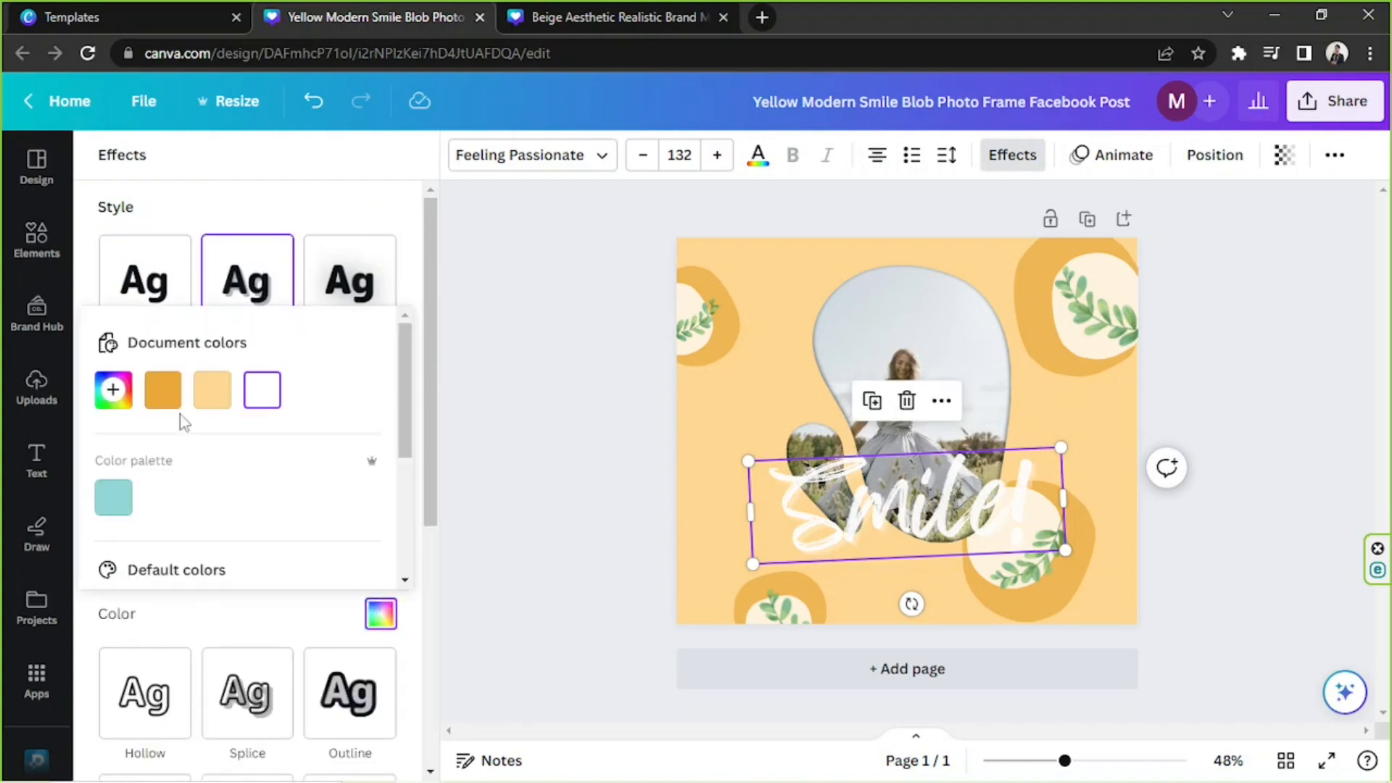
{"action": "scroll", "coordinate": [183, 423], "scroll_direction": "down", "scroll_amount": 3}
{"action": "left_click", "coordinate": [116, 446]}
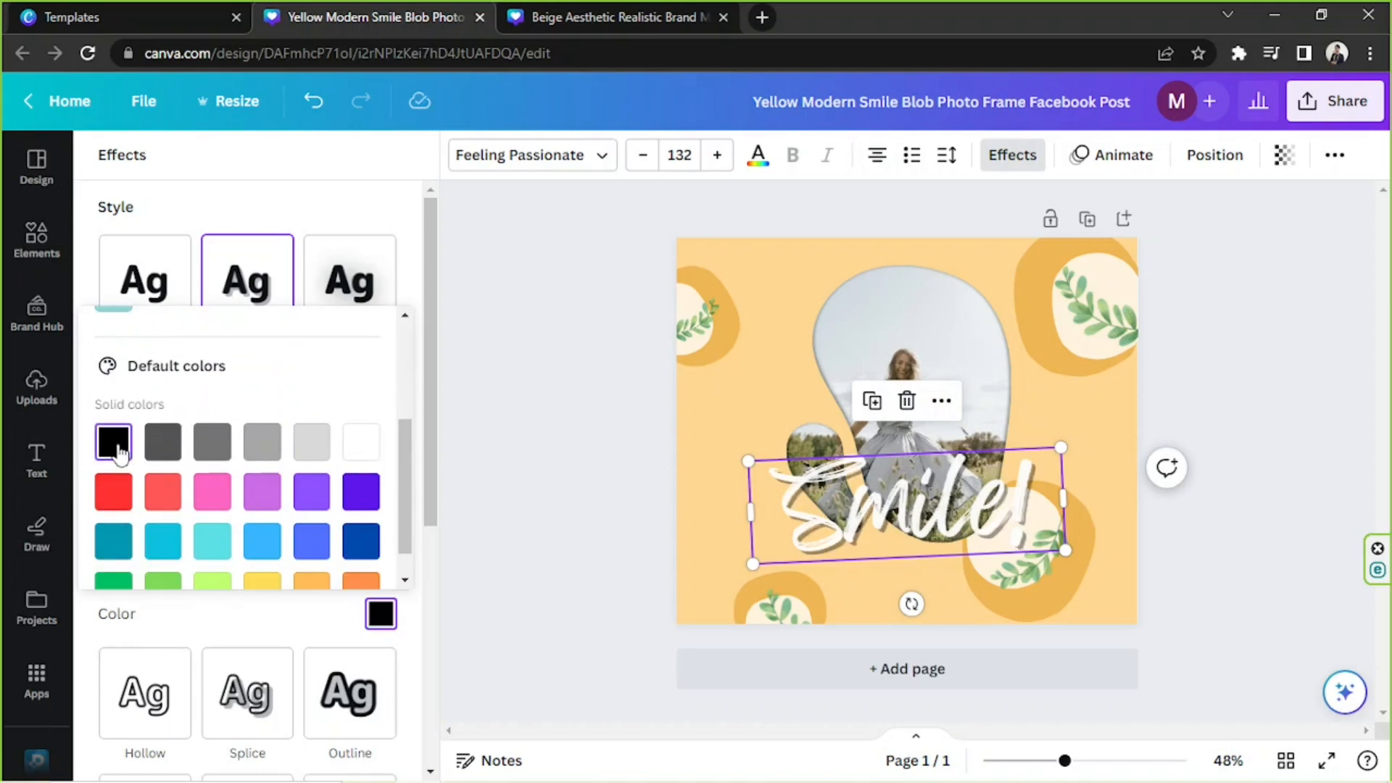
{"action": "left_click", "coordinate": [399, 242]}
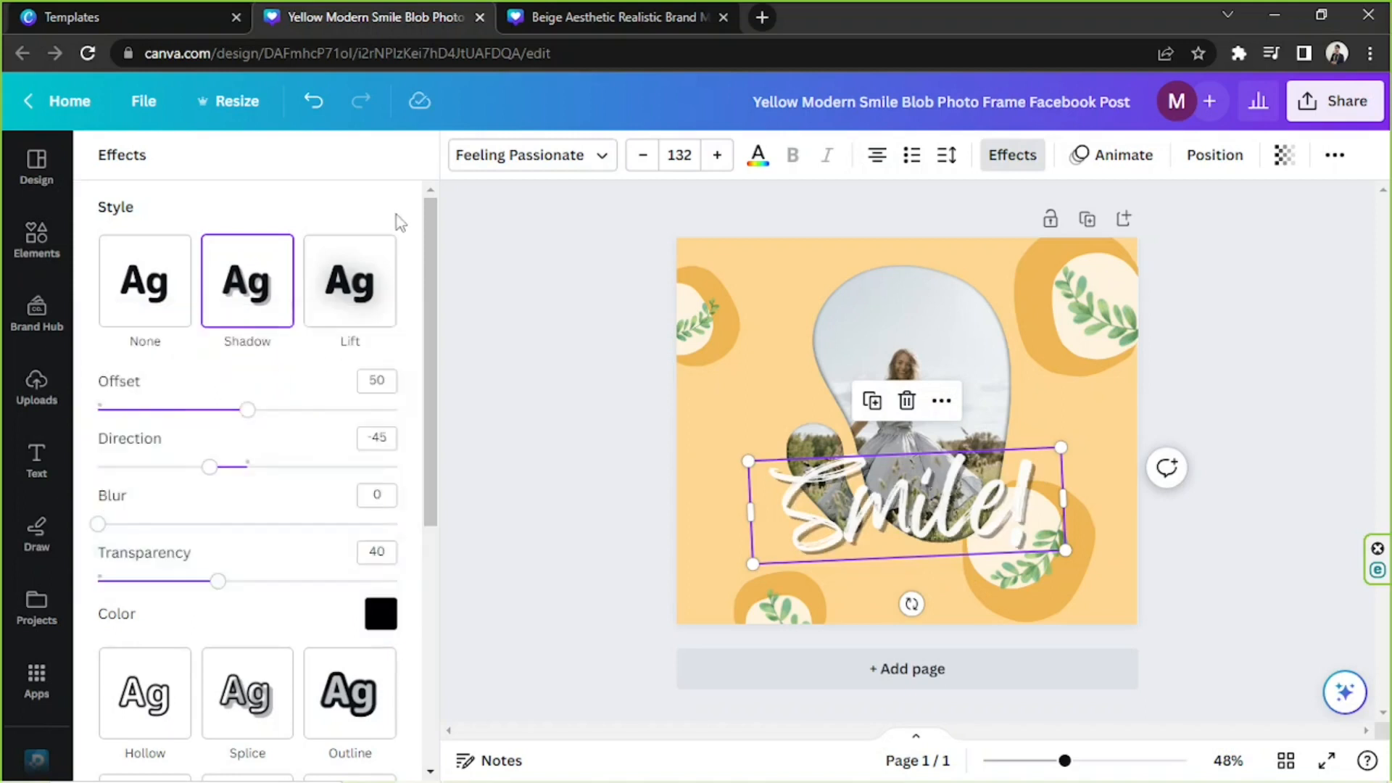
Apply the Outline effect to the "Smile!" text with the custom dark brown color #6D4A0F.
{"action": "scroll", "coordinate": [324, 532], "scroll_direction": "down", "scroll_amount": 3}
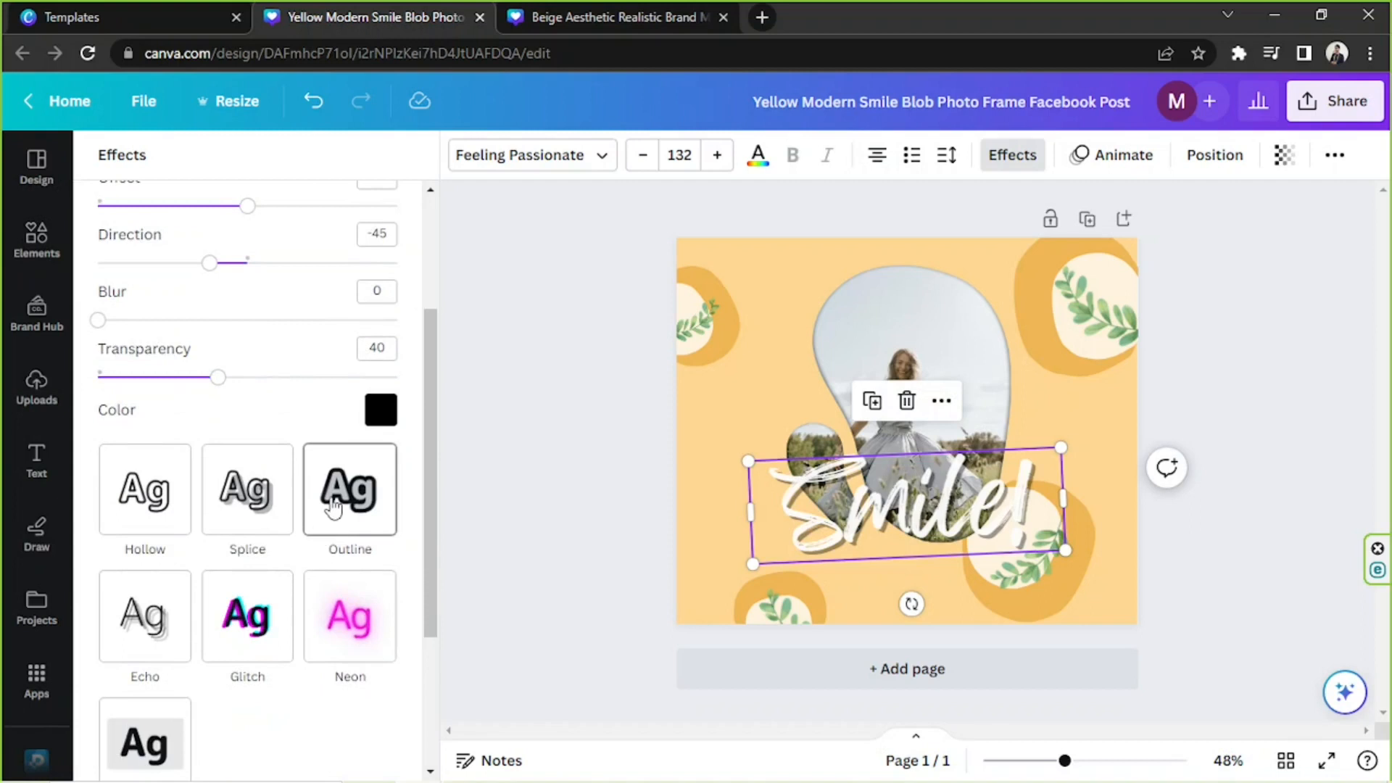
{"action": "left_click", "coordinate": [351, 482]}
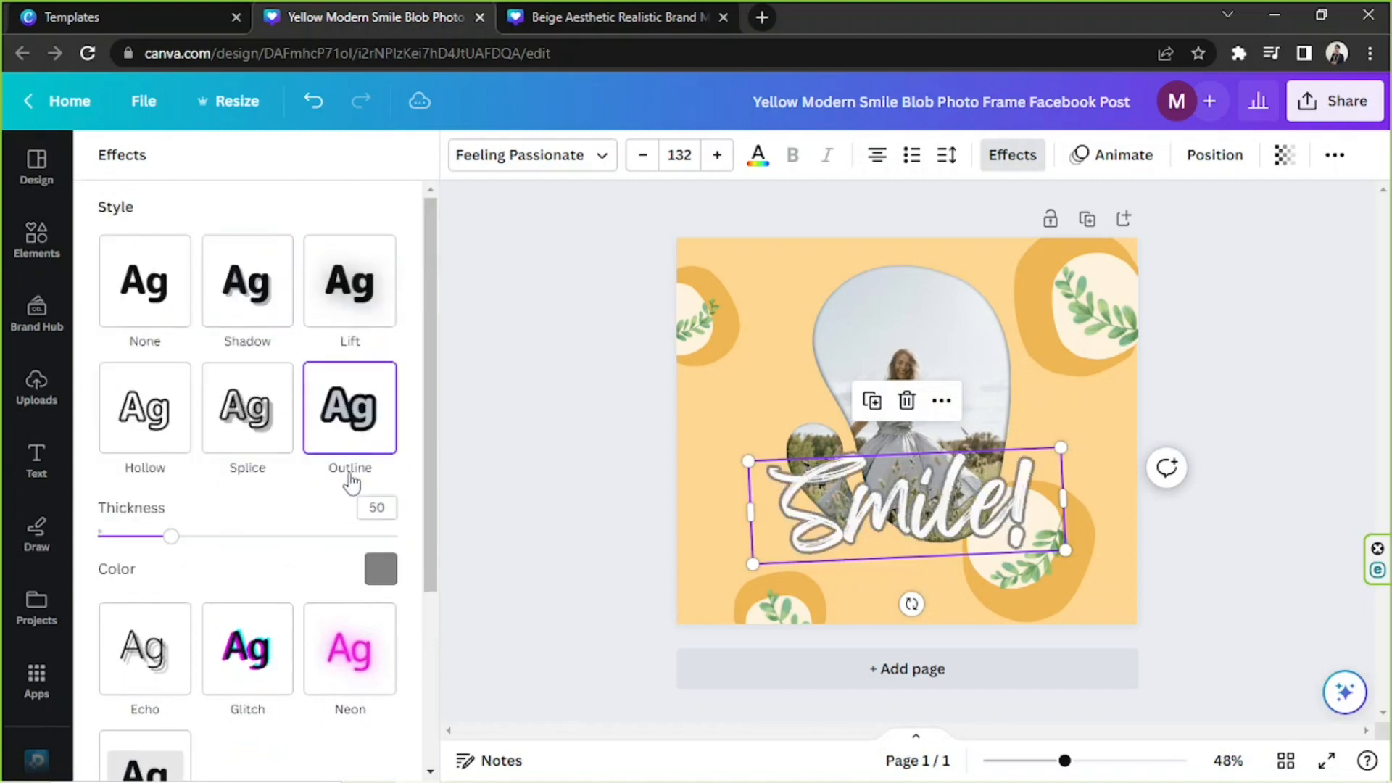
{"action": "left_click", "coordinate": [381, 570]}
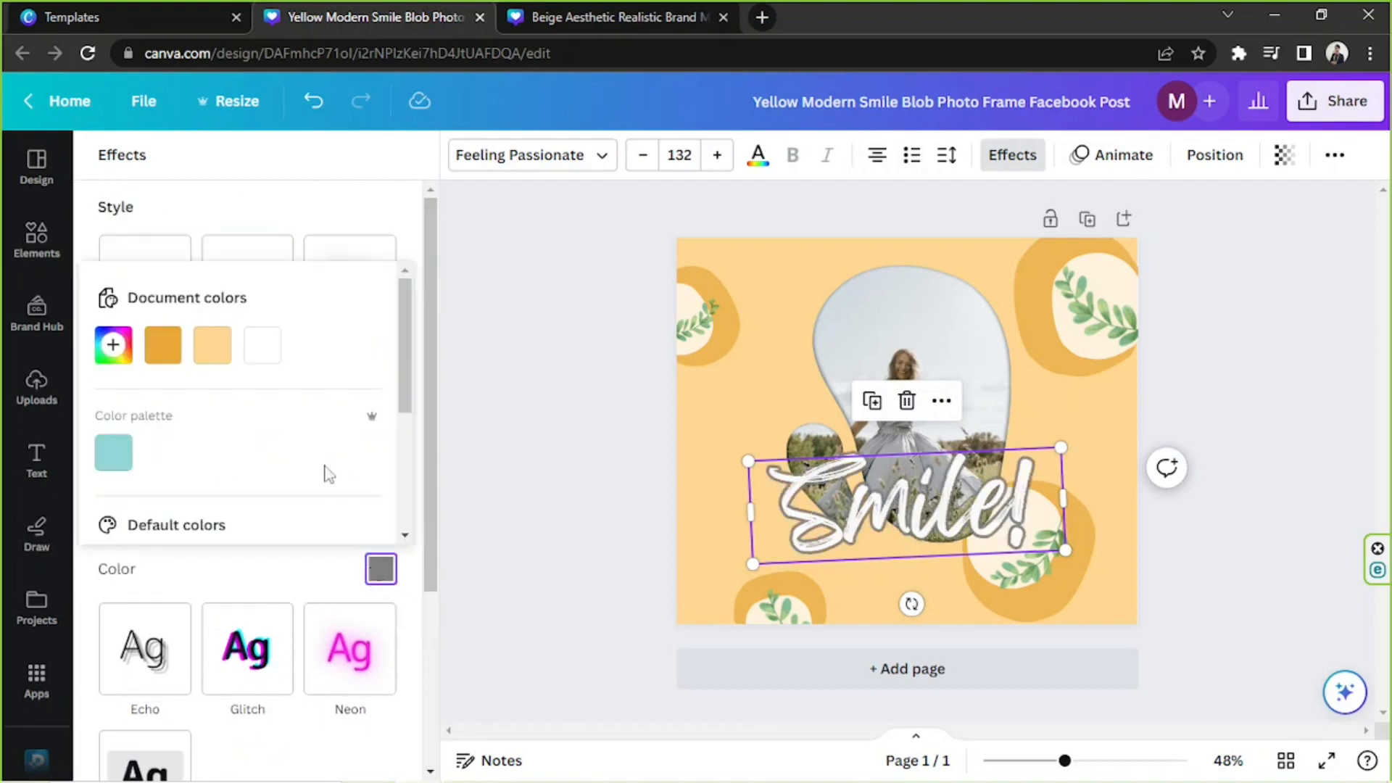
{"action": "left_click", "coordinate": [154, 348]}
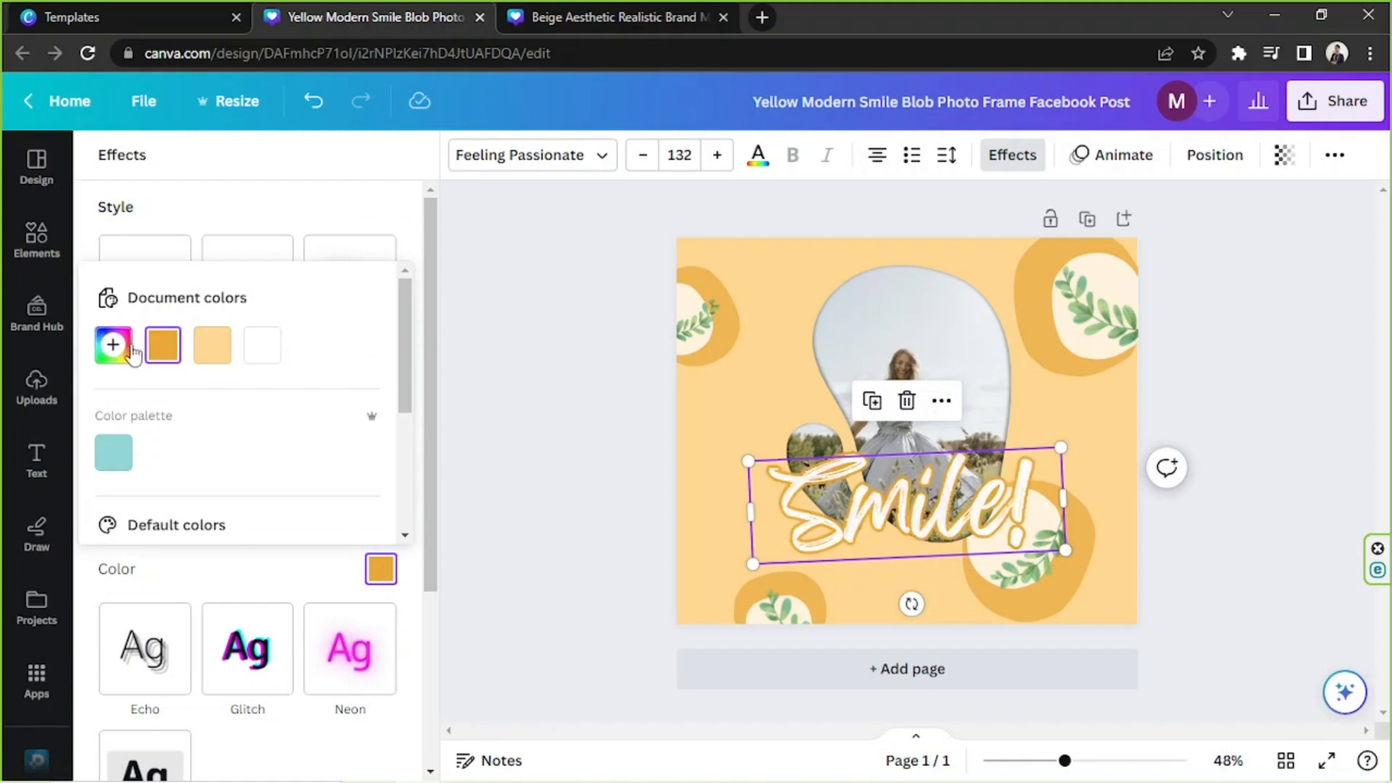
{"action": "left_click", "coordinate": [131, 352]}
{"action": "left_click_drag", "start_coordinate": [193, 413], "coordinate": [356, 453]}
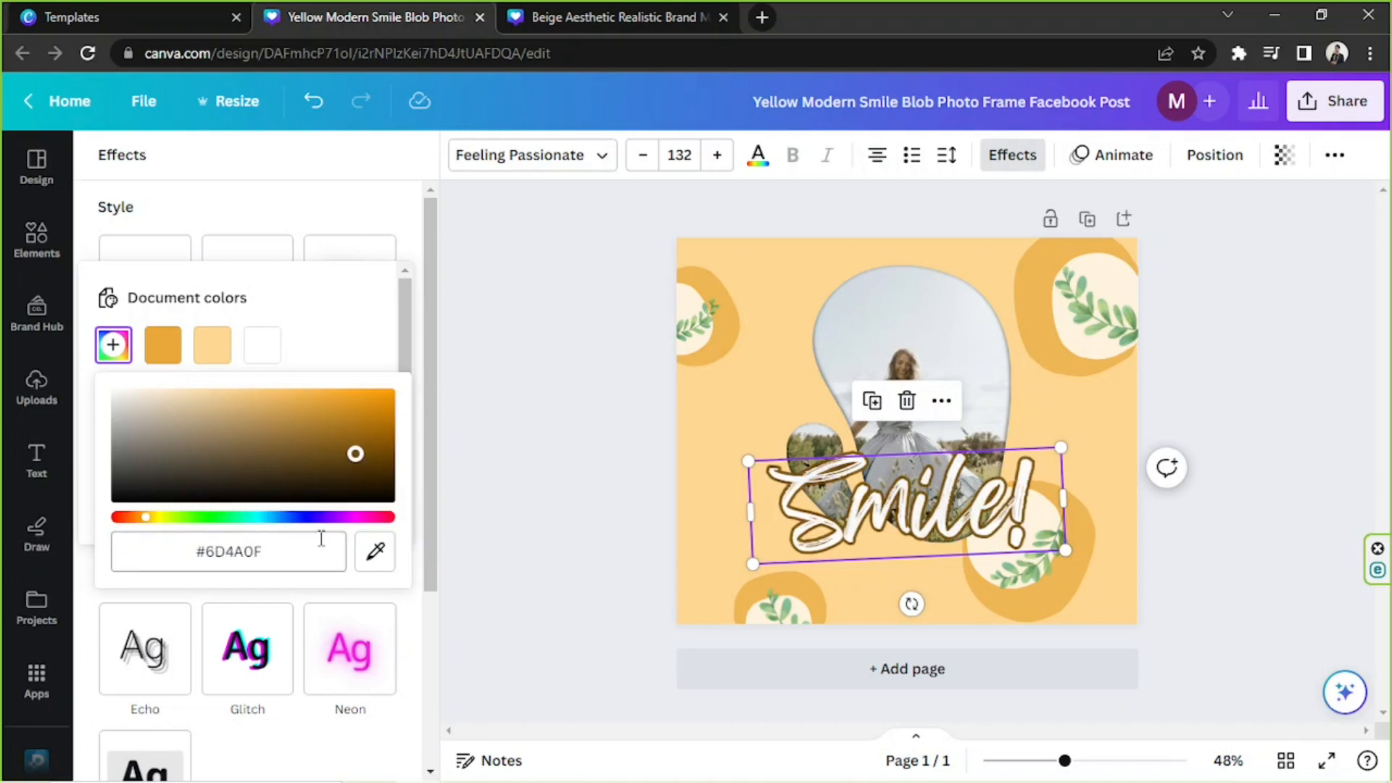
{"action": "left_click", "coordinate": [380, 197]}
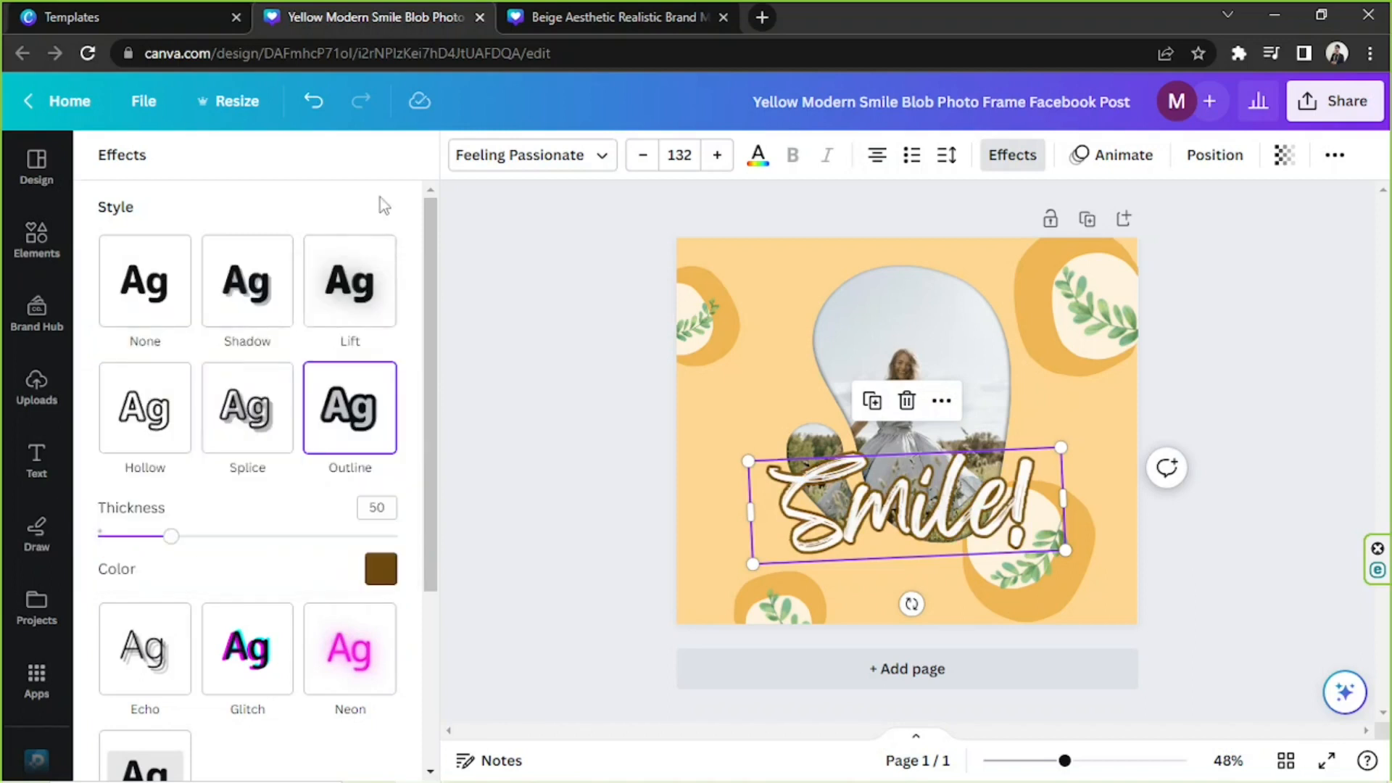
Scale the "Smile!" text down to size 125 and center it horizontally on the page.
{"action": "left_click_drag", "start_coordinate": [1058, 544], "coordinate": [1042, 540]}
{"action": "mouse_move", "coordinate": [949, 511]}
{"action": "left_mouse_down"}
{"action": "mouse_move", "coordinate": [969, 517]}
{"action": "mouse_move", "coordinate": [957, 517]}
{"action": "left_mouse_up"}
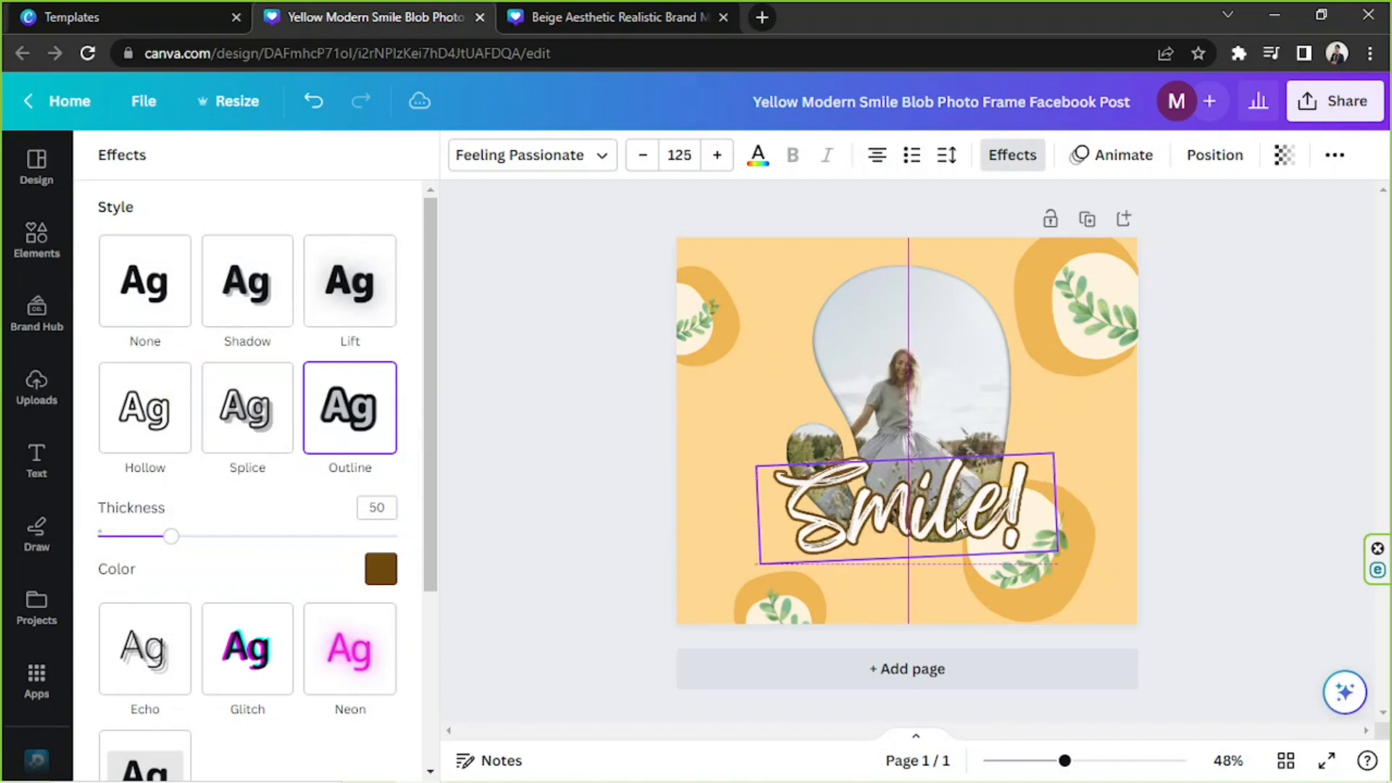
{"action": "left_click", "coordinate": [1206, 414]}
{"action": "left_click", "coordinate": [1176, 580]}
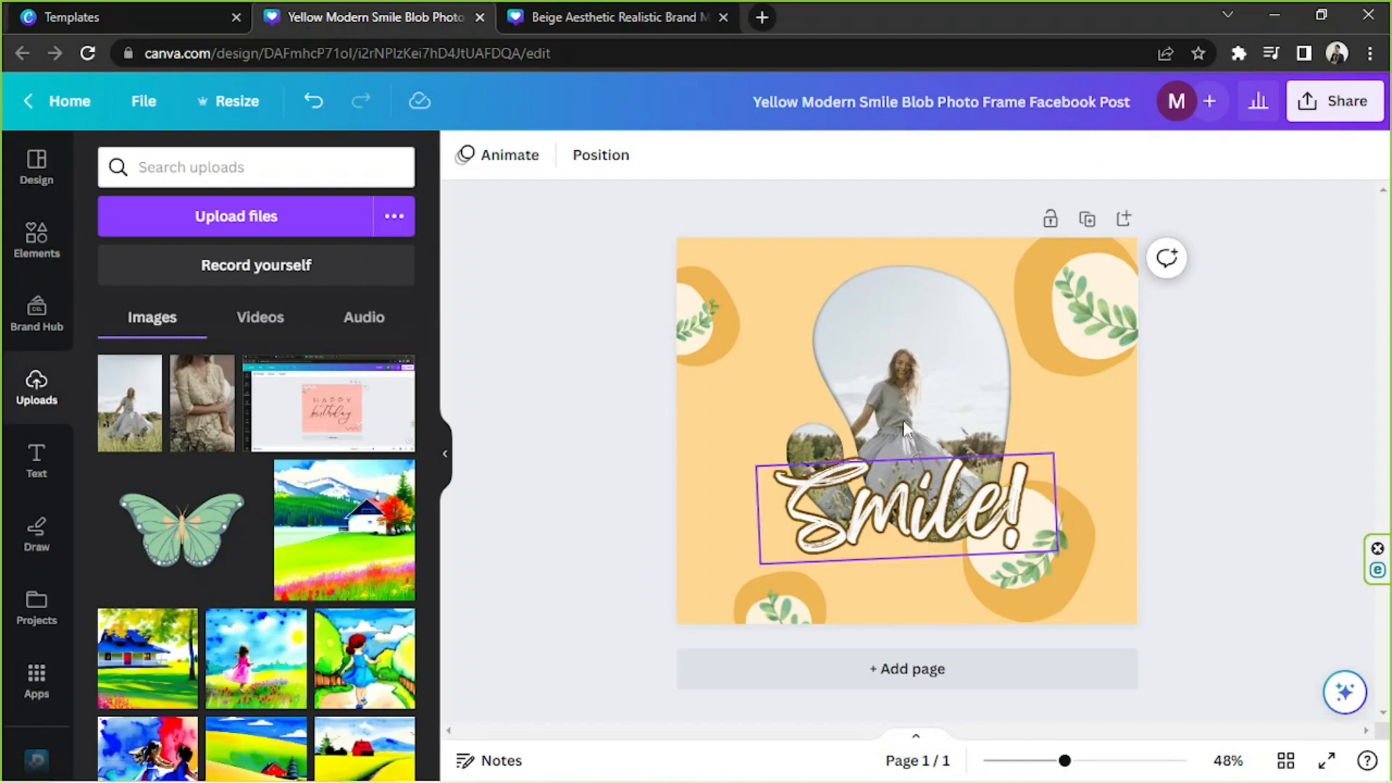
Search the graphics elements for "sun" and place the yellow spiral sun half over the page's left edge.
{"action": "left_click", "coordinate": [45, 247]}
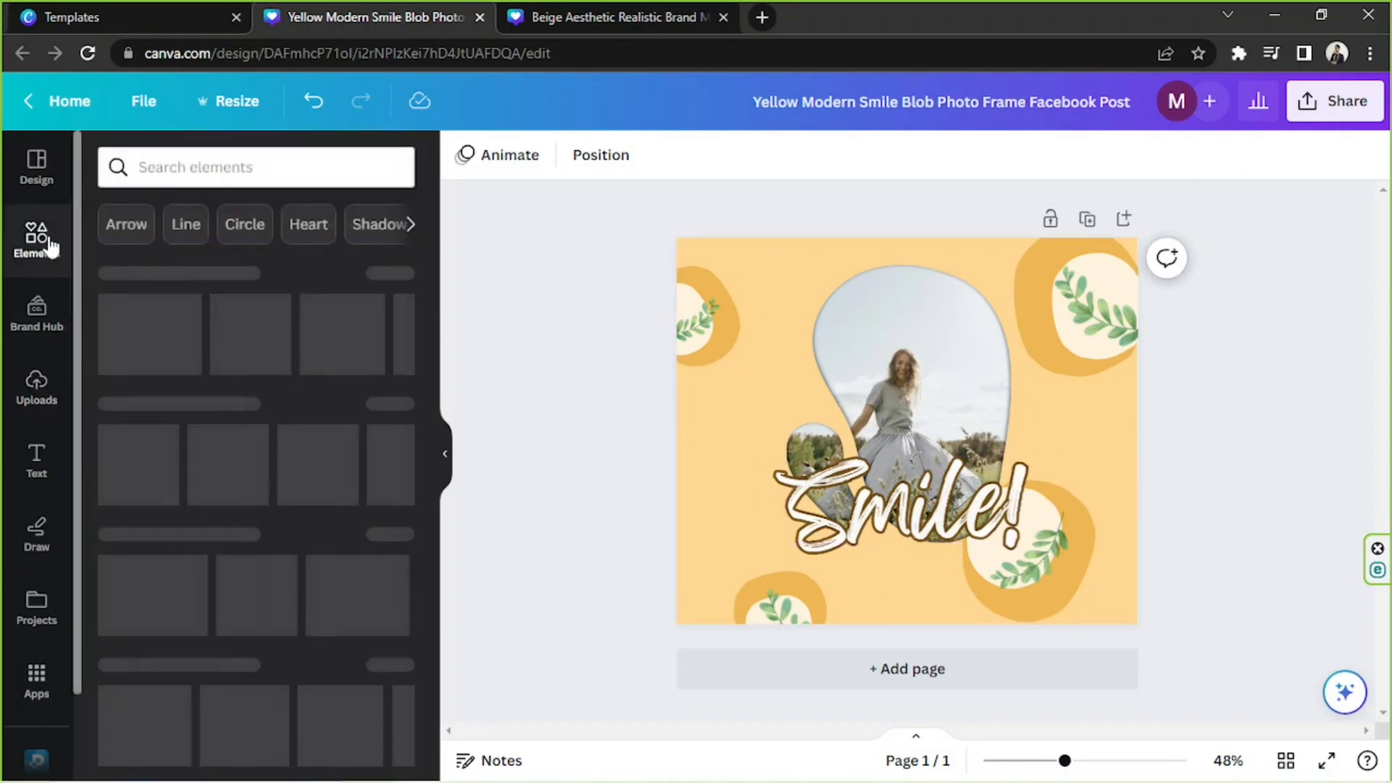
{"action": "left_click", "coordinate": [243, 171]}
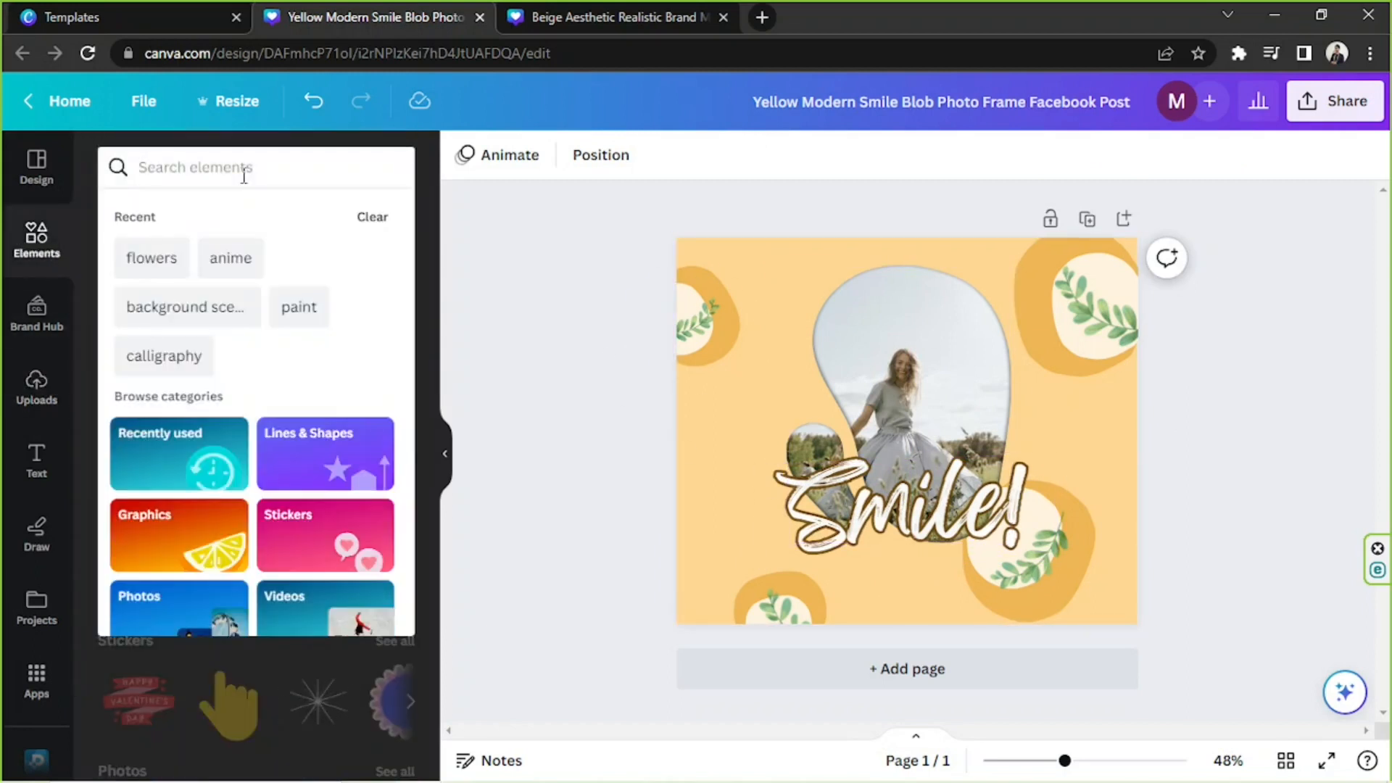
{"action": "type", "text": "sun"}
{"action": "key", "text": "Return"}
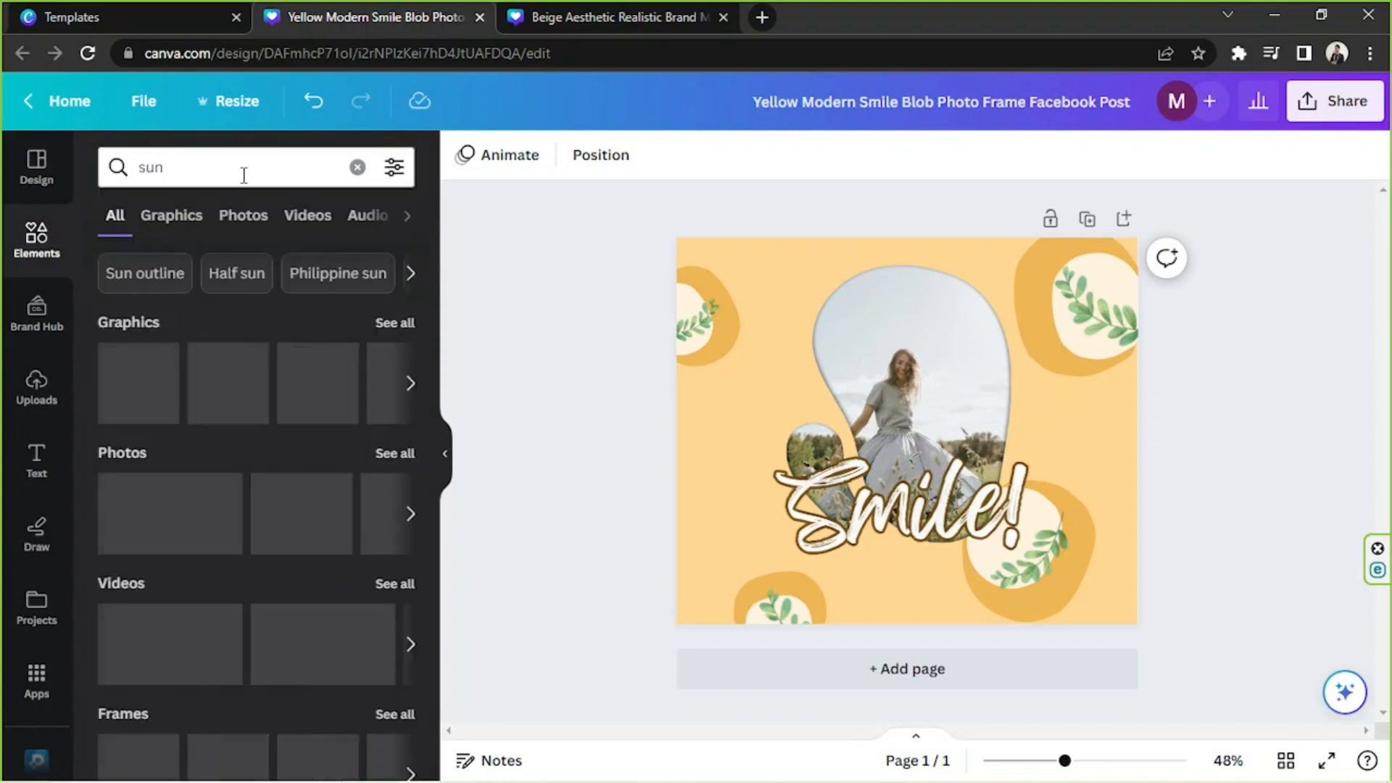
{"action": "left_click", "coordinate": [169, 216]}
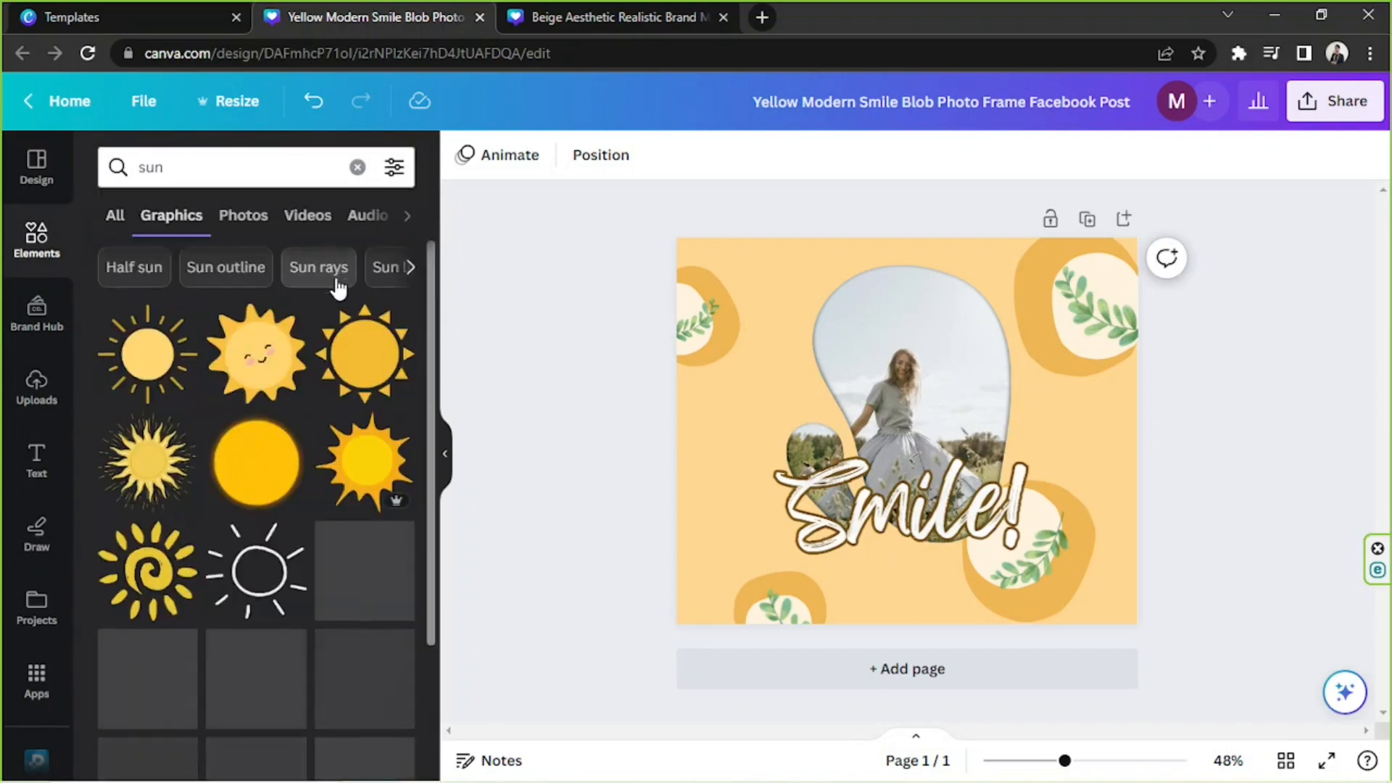
{"action": "scroll", "coordinate": [159, 311], "scroll_direction": "down", "scroll_amount": 4}
{"action": "left_click_drag", "start_coordinate": [159, 311], "coordinate": [682, 503]}
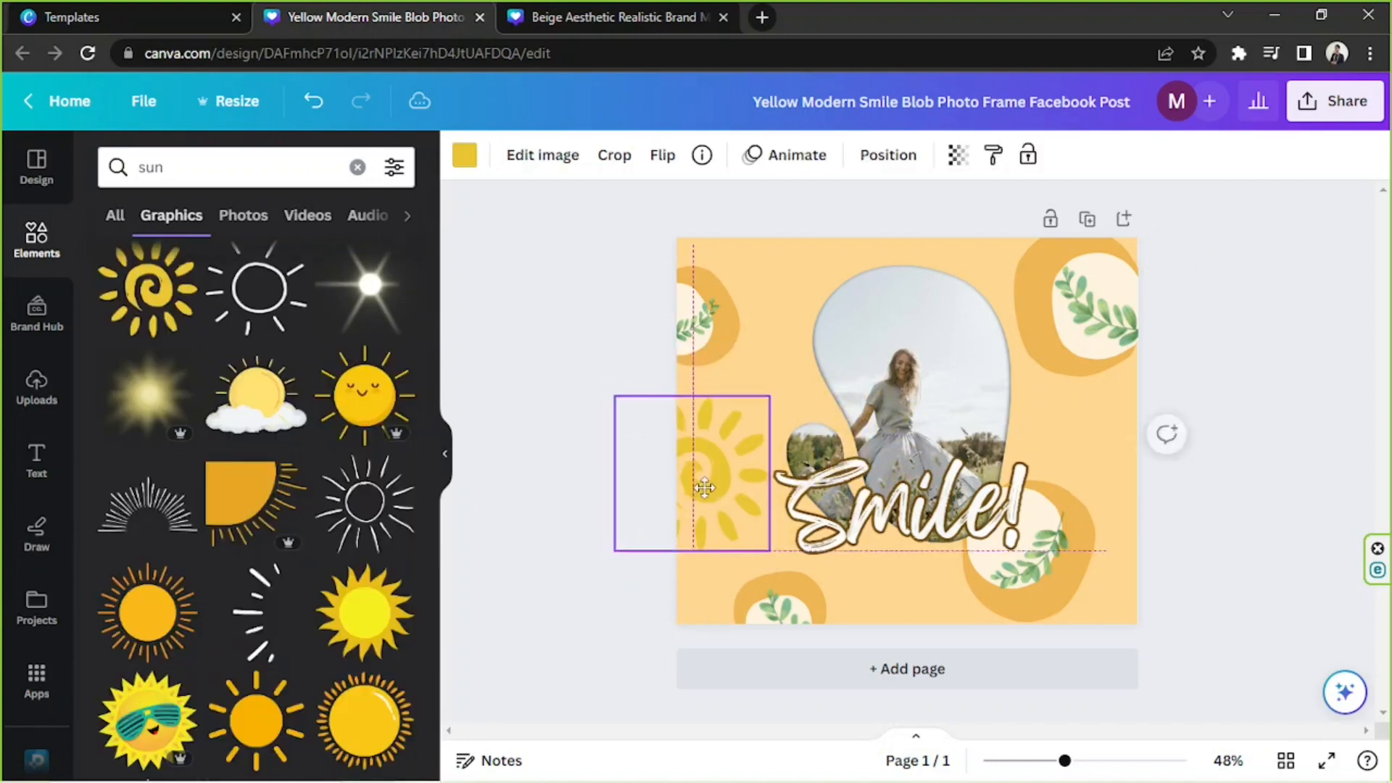
Recolor the spiral sun graphic with the custom orange #FFA208.
{"action": "left_click", "coordinate": [475, 158]}
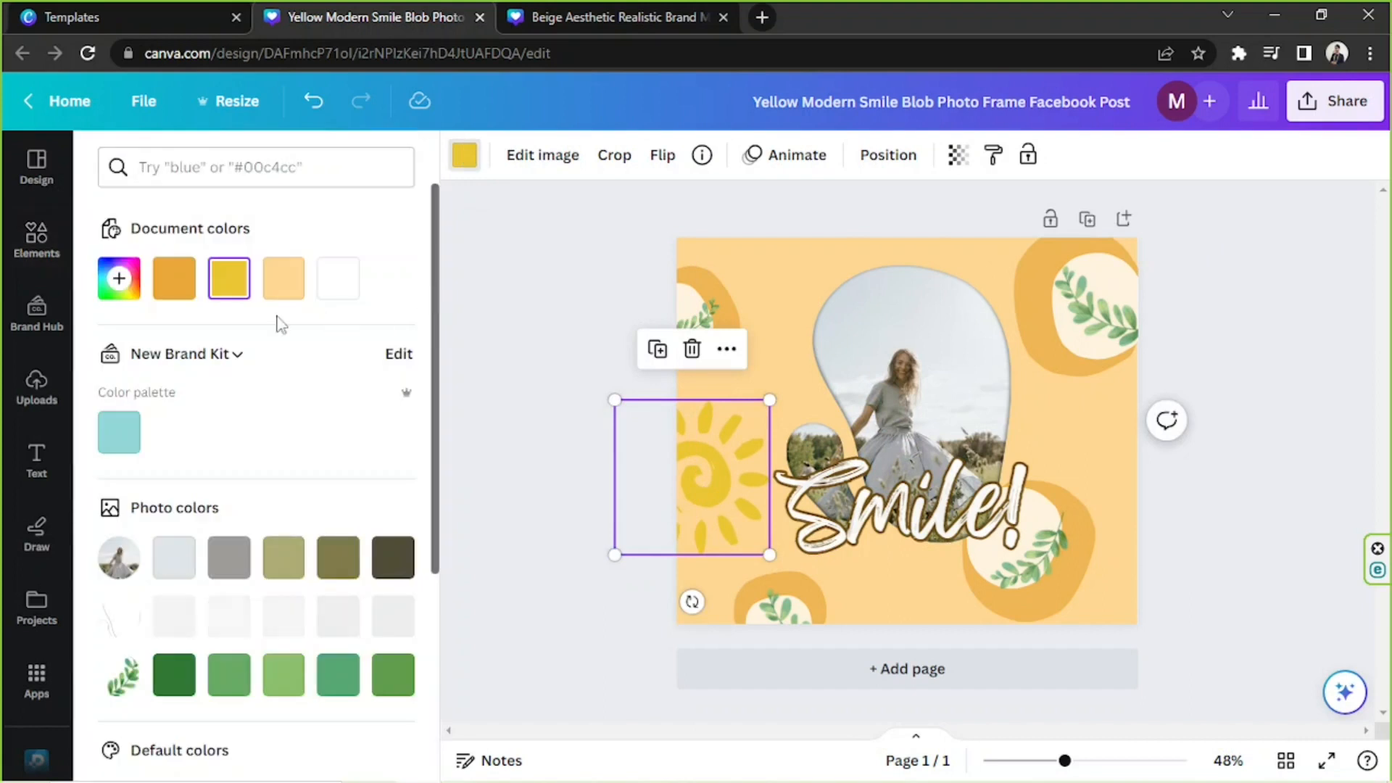
{"action": "left_click", "coordinate": [174, 278]}
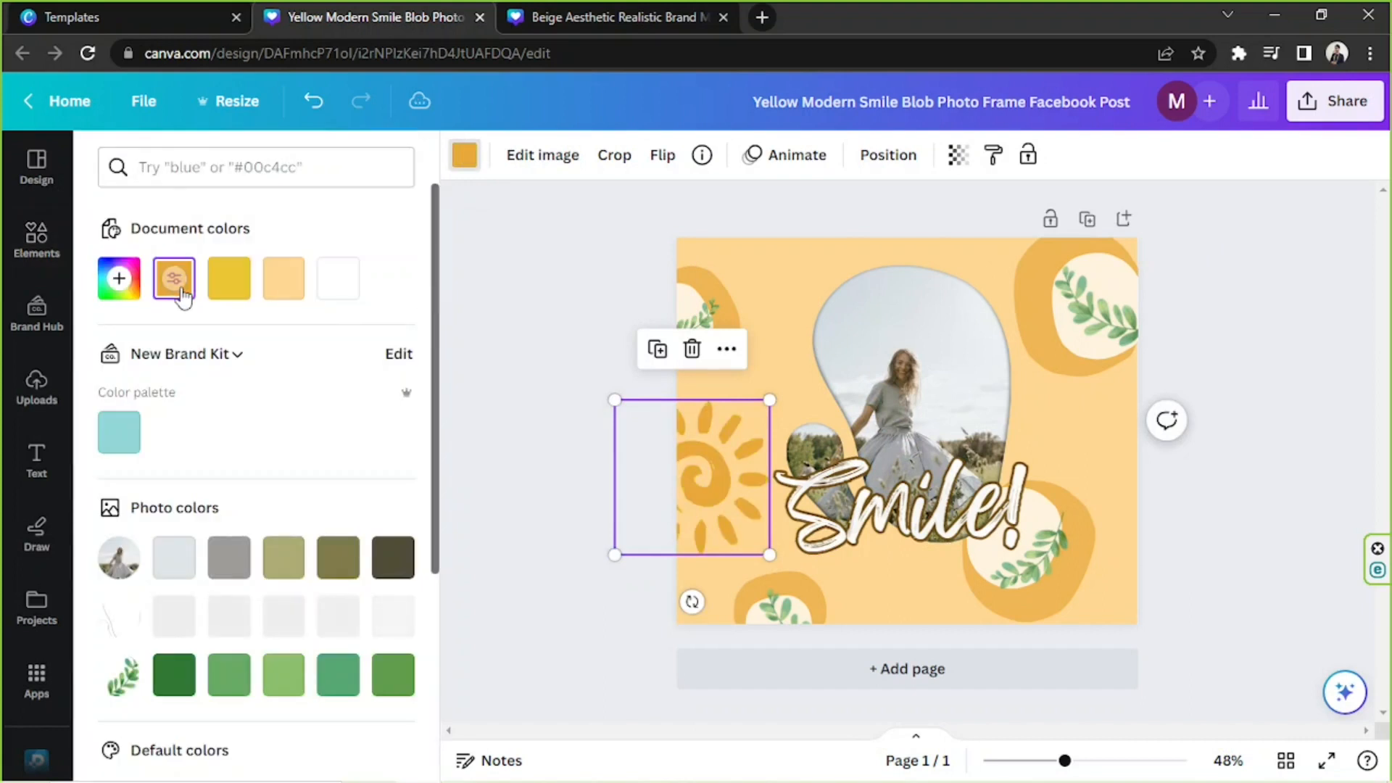
{"action": "left_click", "coordinate": [119, 278]}
{"action": "left_click_drag", "start_coordinate": [323, 344], "coordinate": [392, 311]}
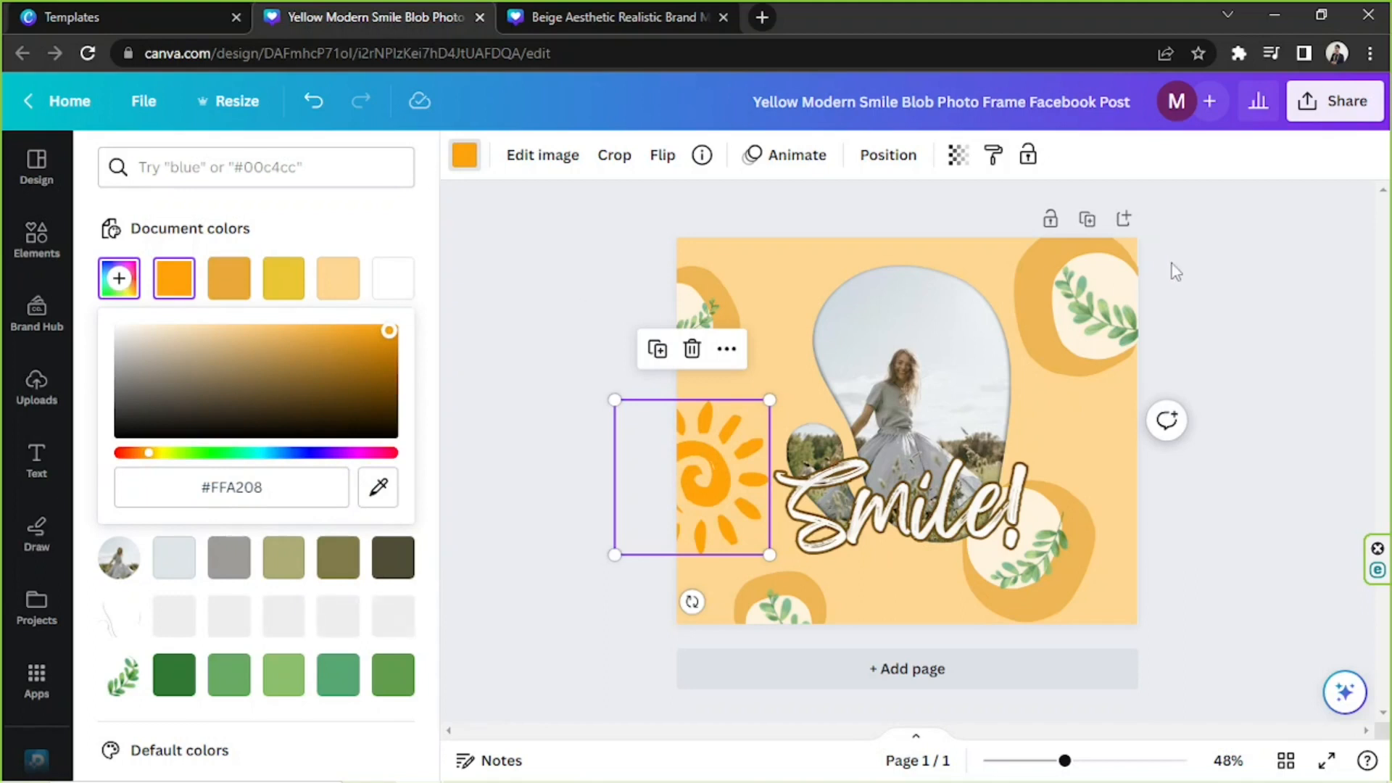
Duplicate the orange sun and position copies partly beyond the page's top and right edges.
{"action": "left_click", "coordinate": [659, 352]}
{"action": "left_click_drag", "start_coordinate": [659, 472], "coordinate": [1145, 460]}
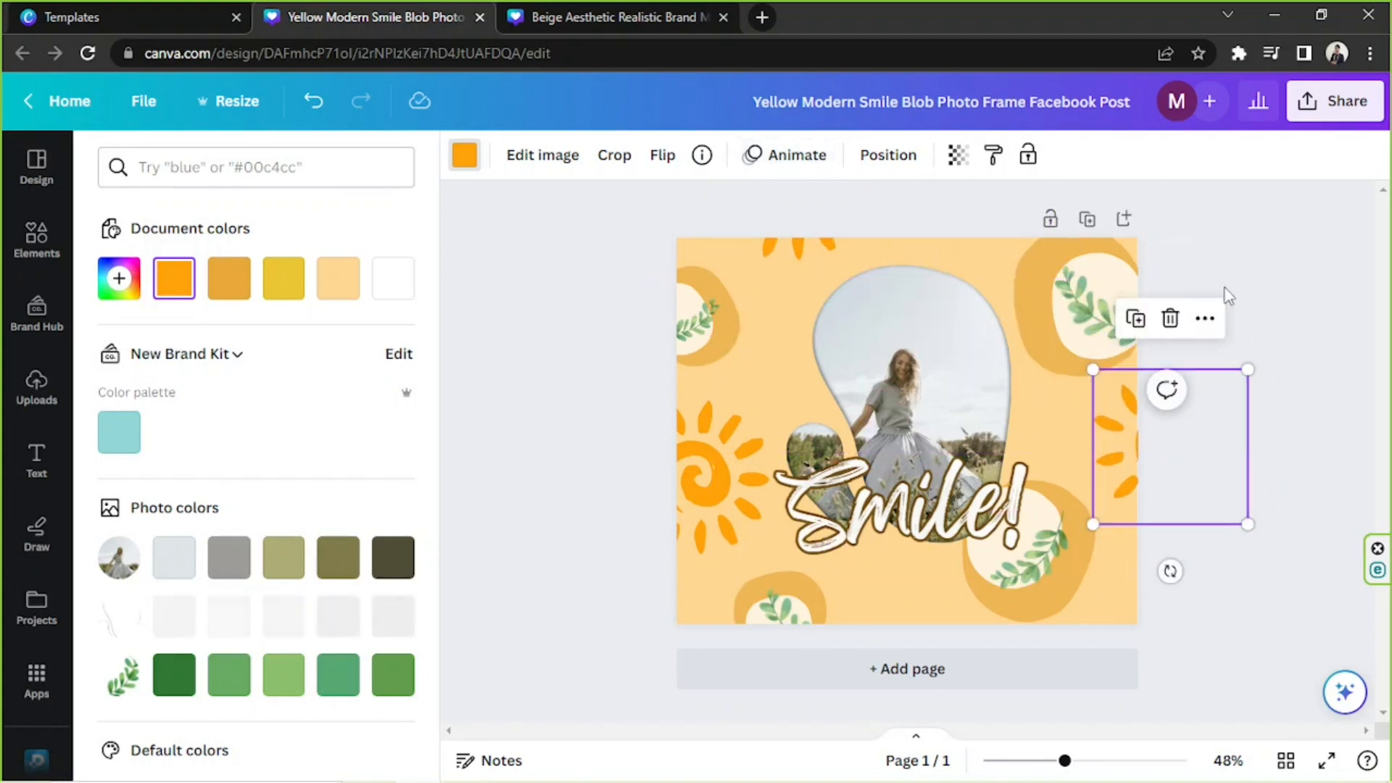
{"action": "left_click", "coordinate": [1227, 296]}
{"action": "left_click", "coordinate": [1117, 341]}
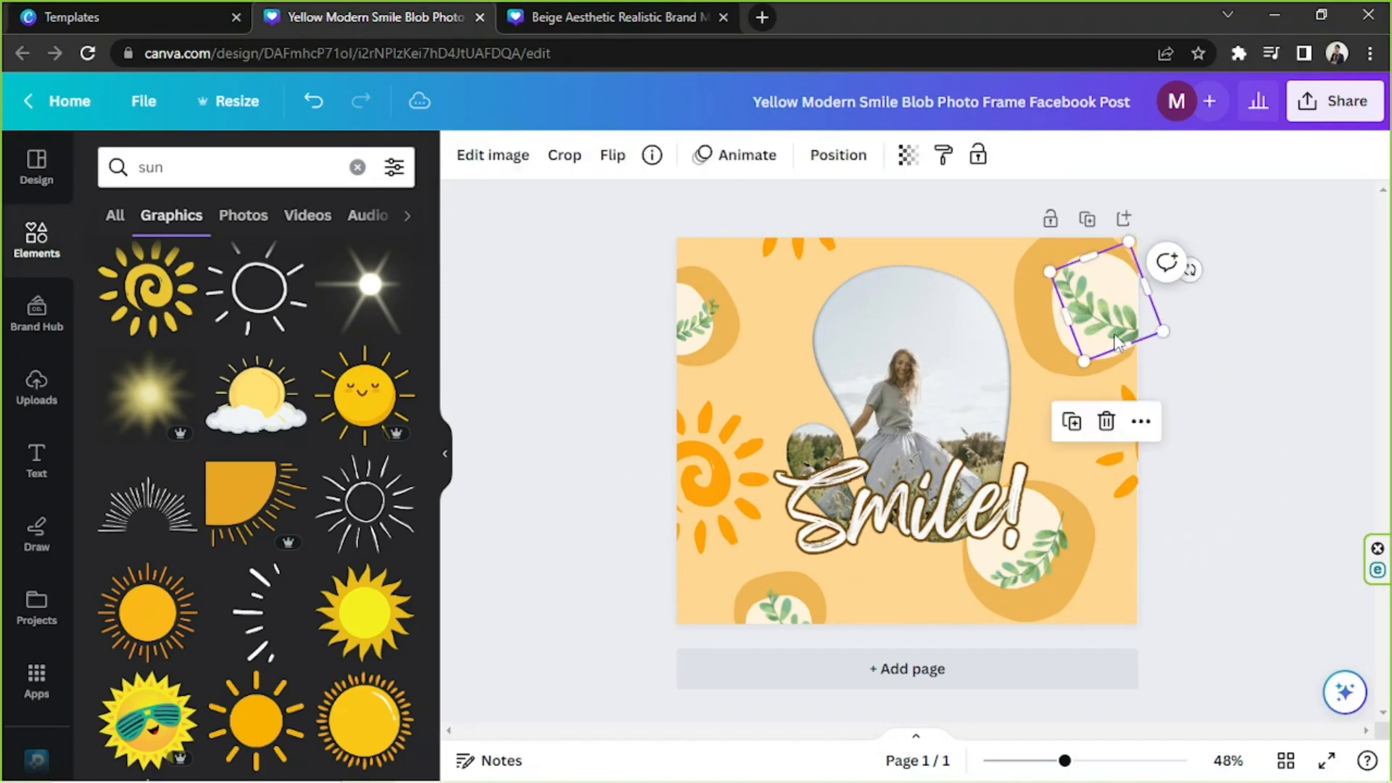
{"action": "left_click_drag", "start_coordinate": [1114, 337], "coordinate": [1305, 326]}
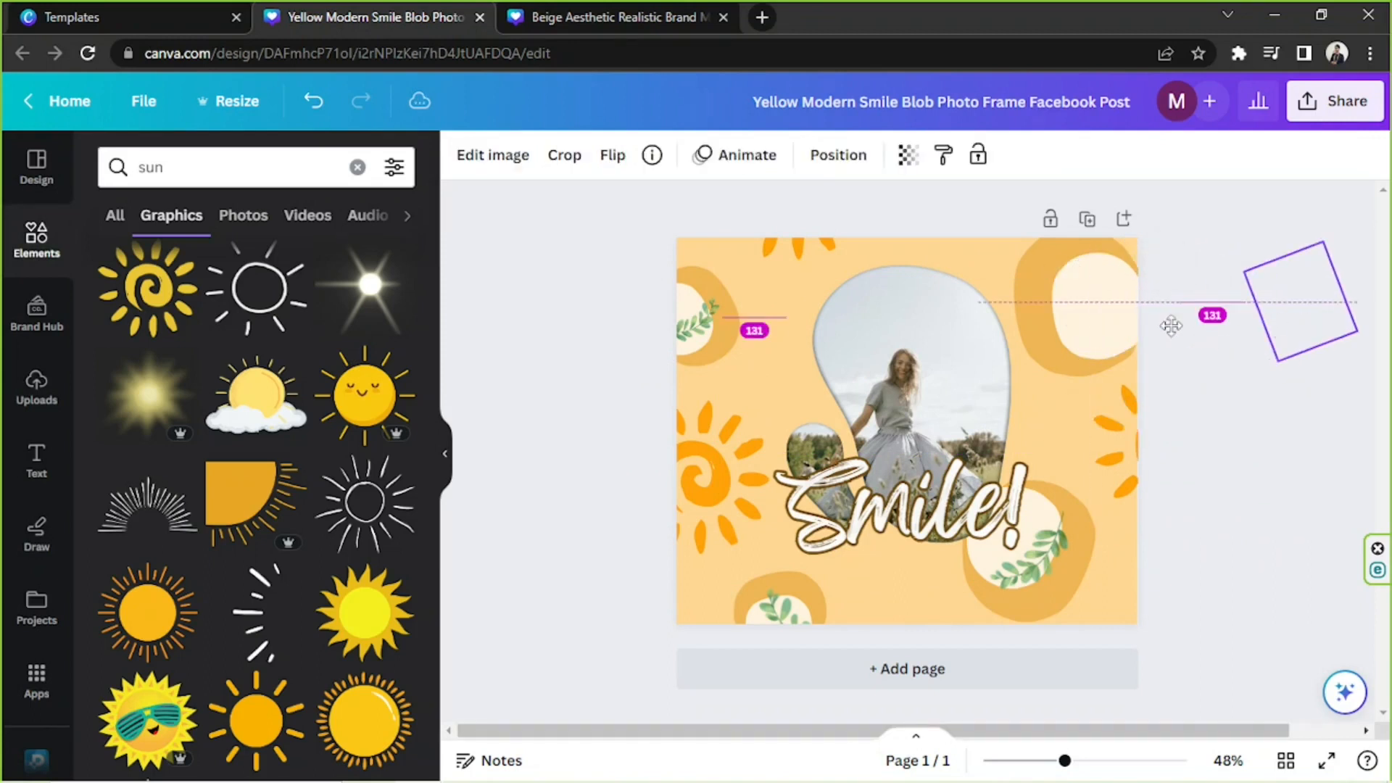
{"action": "left_click_drag", "start_coordinate": [1171, 326], "coordinate": [1190, 322]}
{"action": "key", "text": "ctrl+z"}
{"action": "left_click", "coordinate": [1290, 314]}
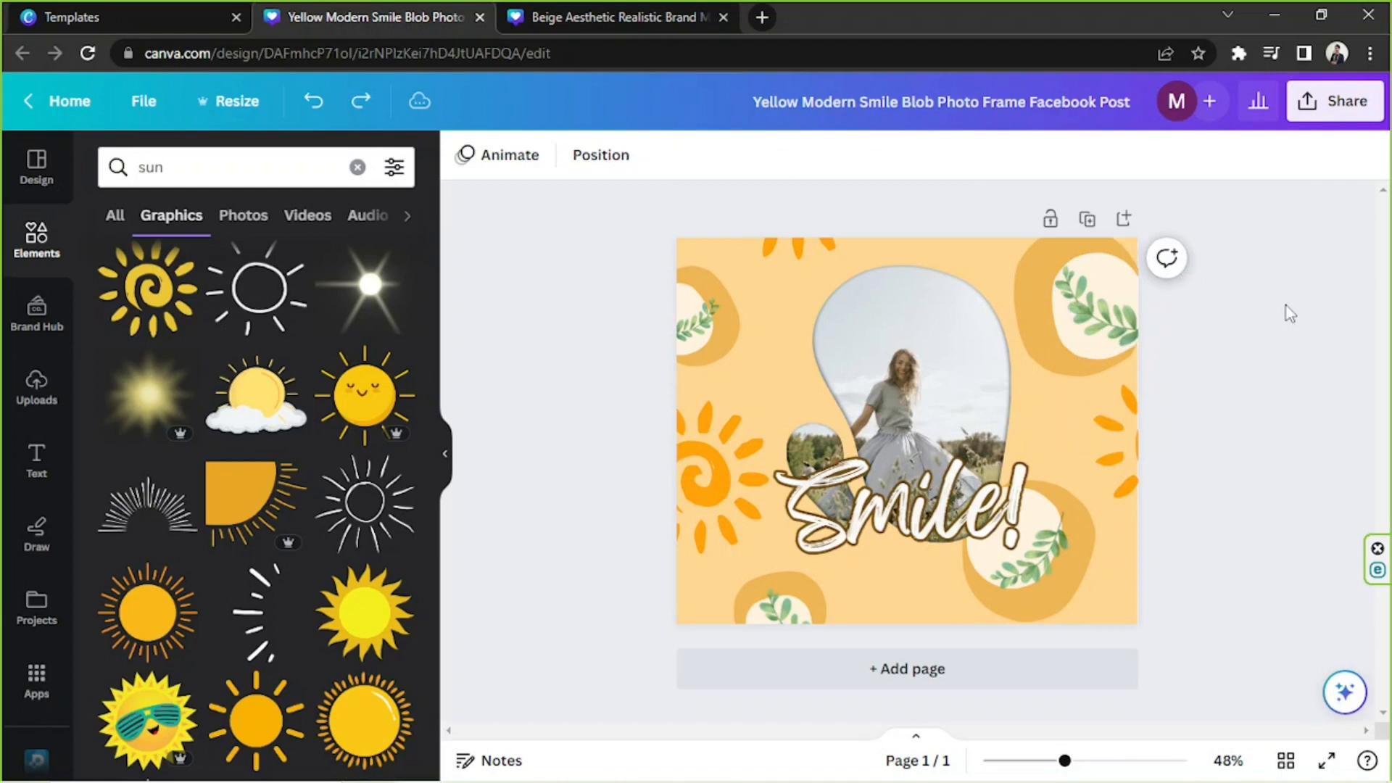
Hide the side panel to show the finished Smile design on a clear workspace.
{"action": "left_click_drag", "start_coordinate": [572, 248], "coordinate": [1290, 625]}
{"action": "left_click", "coordinate": [1266, 378]}
{"action": "left_click", "coordinate": [445, 455]}
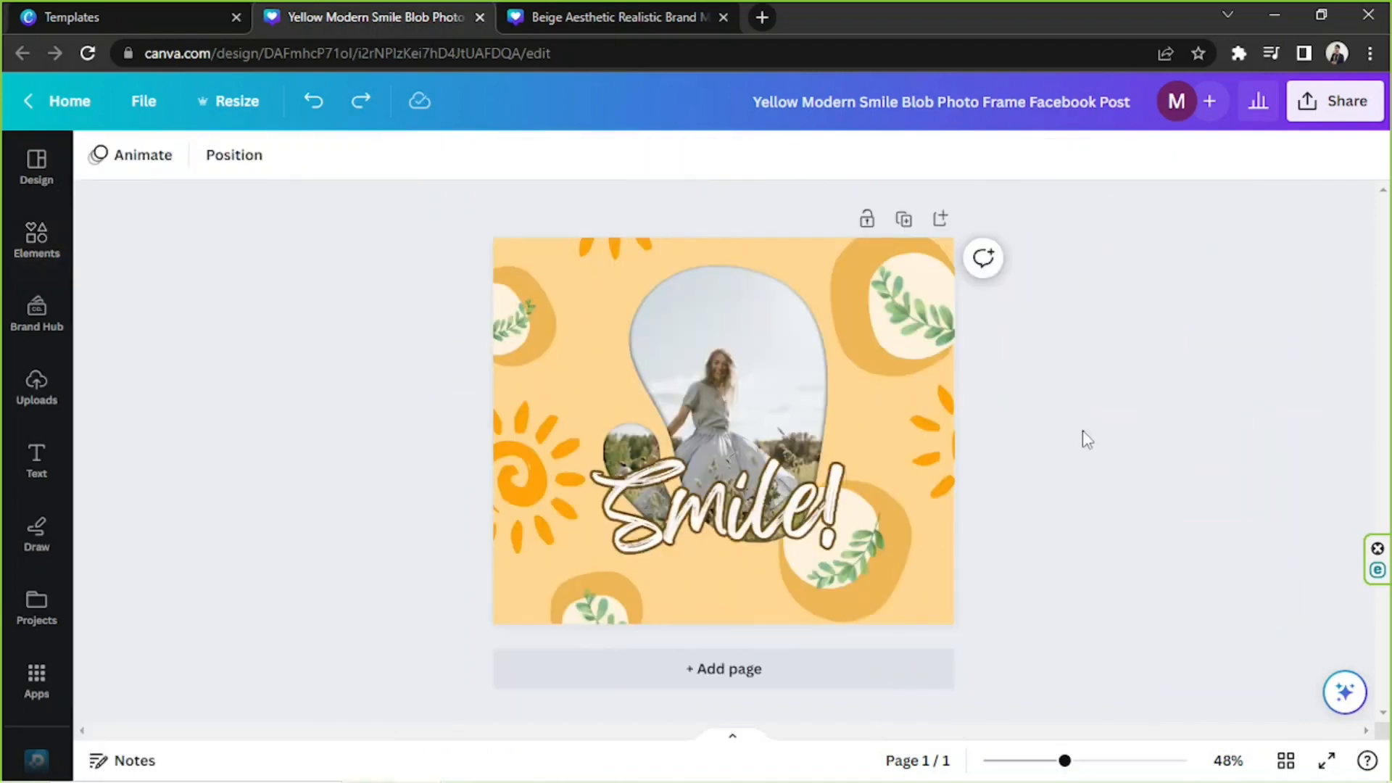
Open the download settings for the Smile design and view the available file types.
{"action": "left_click", "coordinate": [1335, 122]}
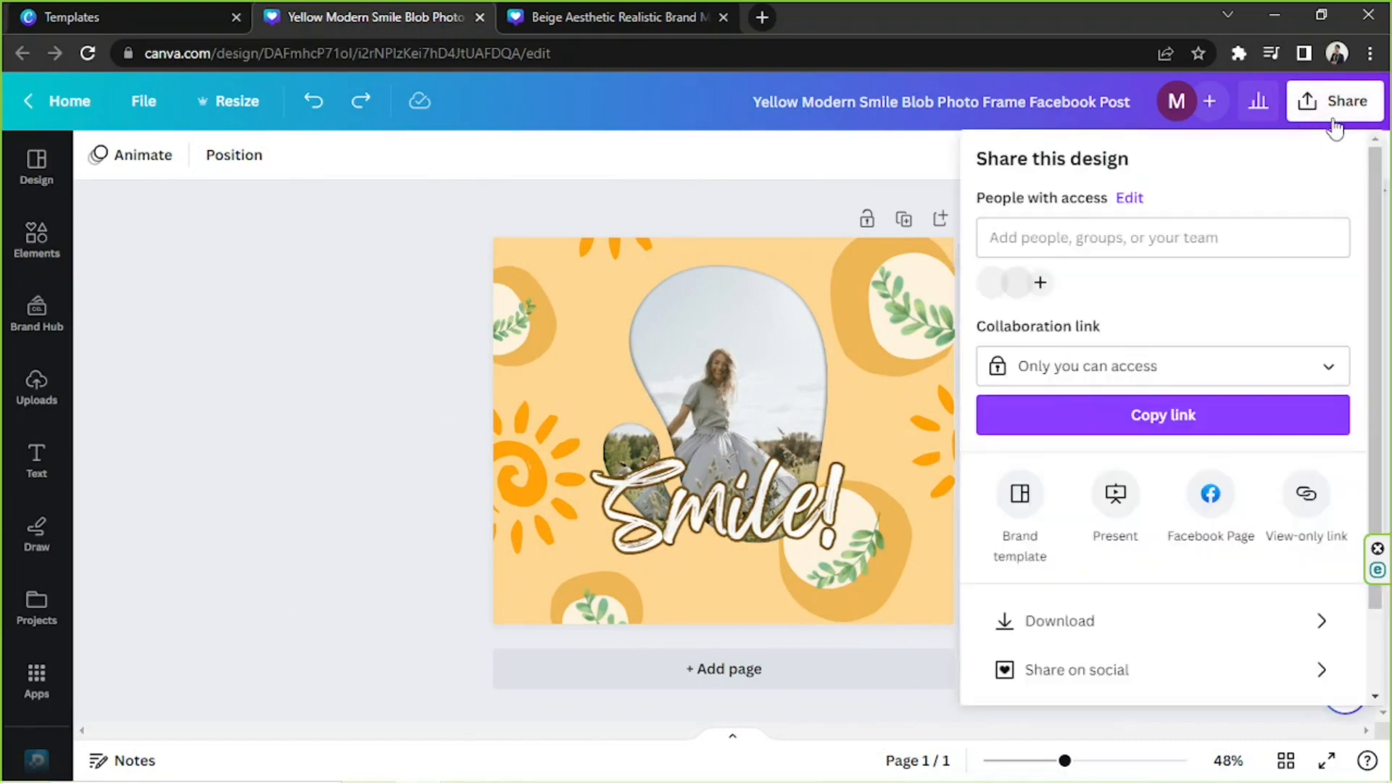
{"action": "scroll", "coordinate": [1218, 348], "scroll_direction": "down", "scroll_amount": 2}
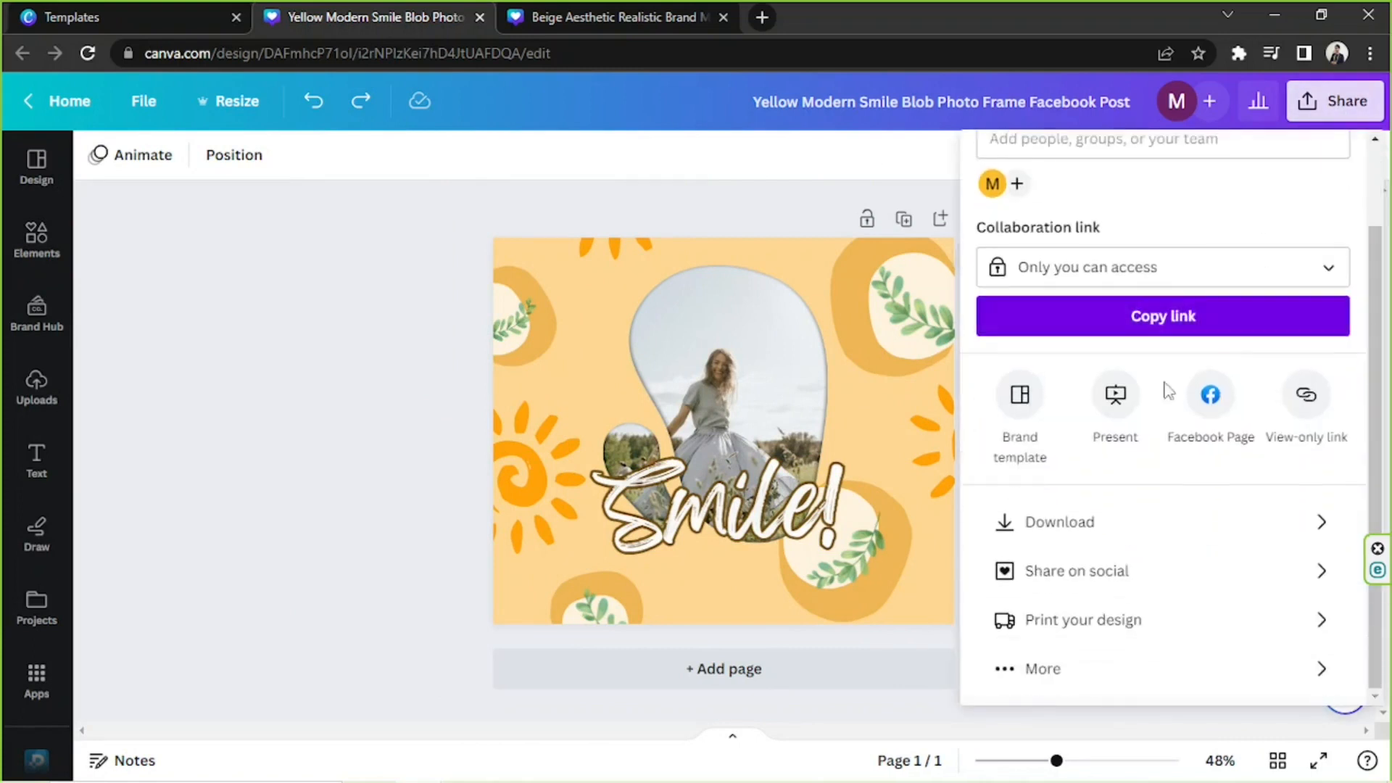
{"action": "left_click", "coordinate": [1097, 524]}
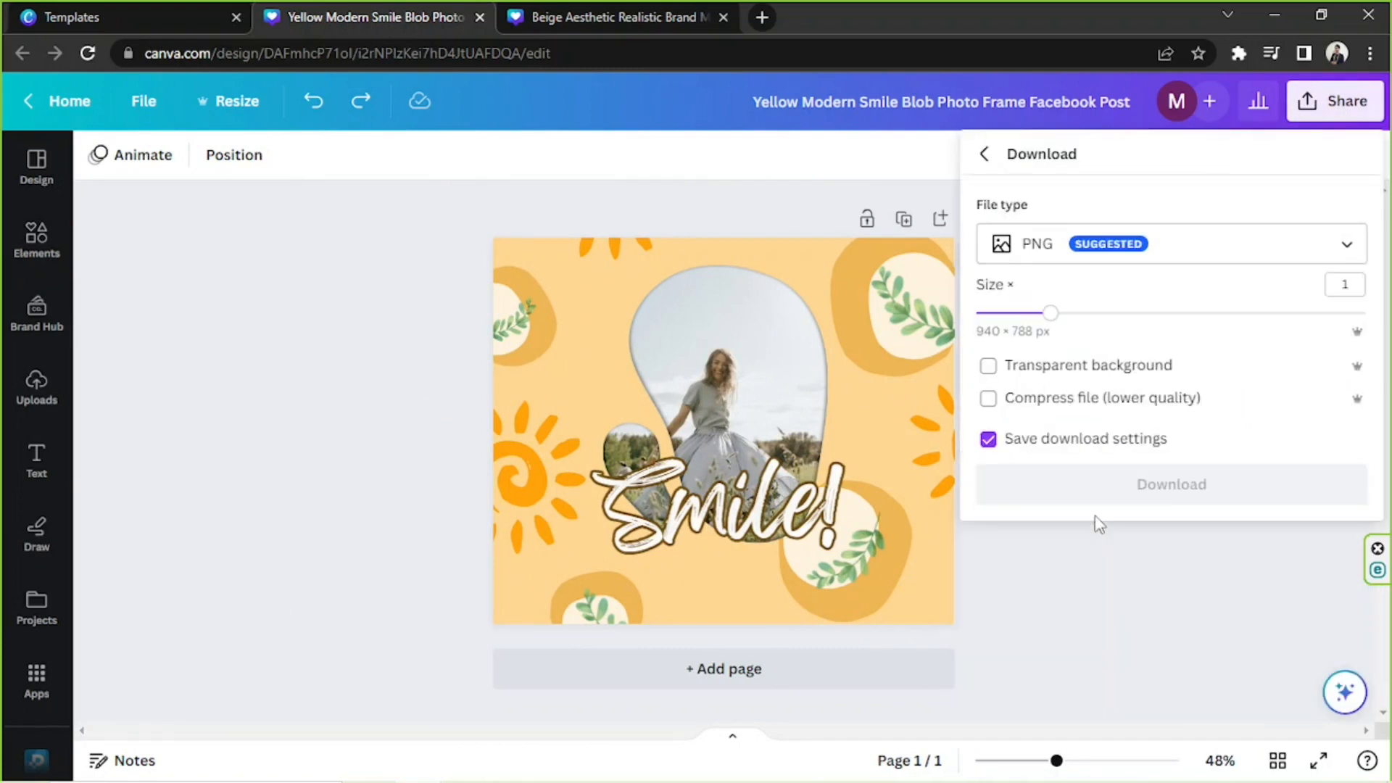
{"action": "left_click", "coordinate": [1153, 258]}
{"action": "left_click", "coordinate": [1151, 256]}
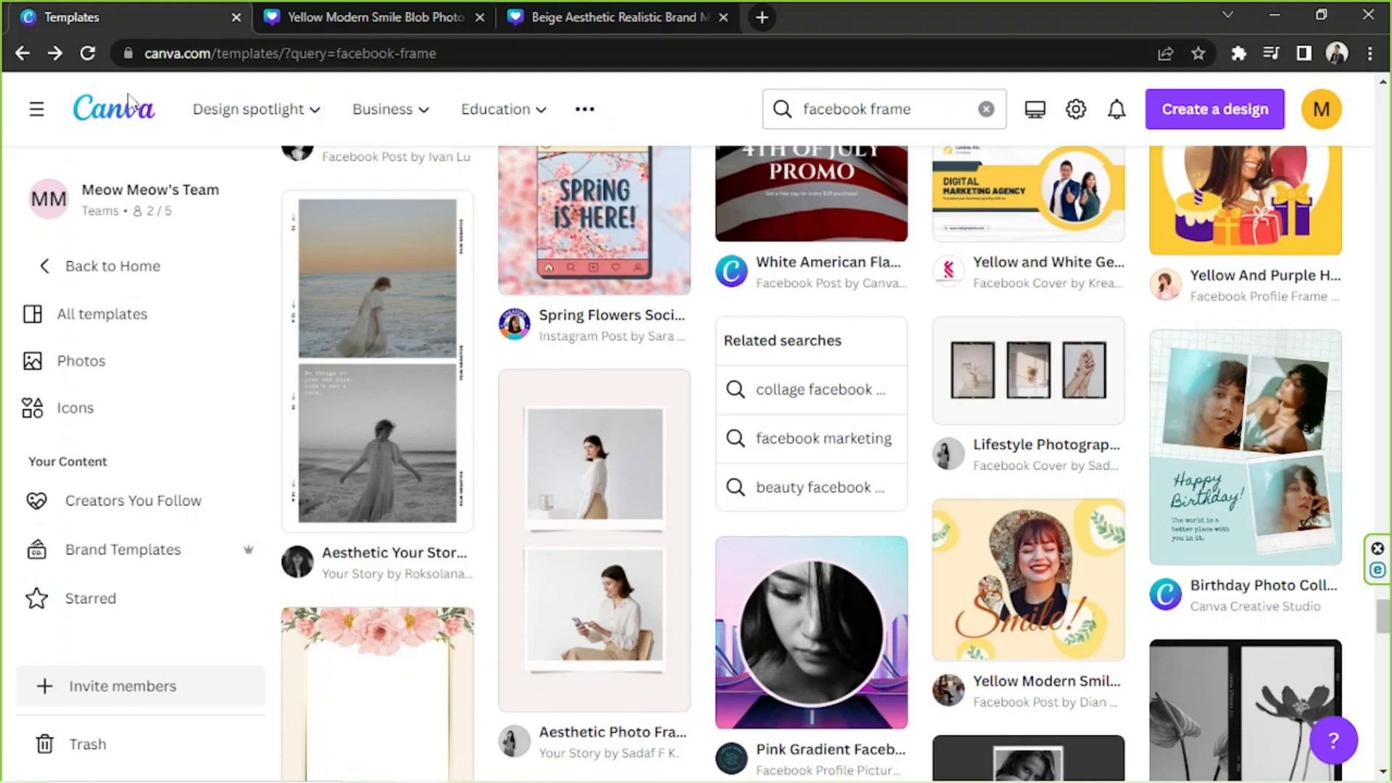
Return to the Canva home page and show all suggested templates for "facebook post".
{"action": "left_click", "coordinate": [129, 107]}
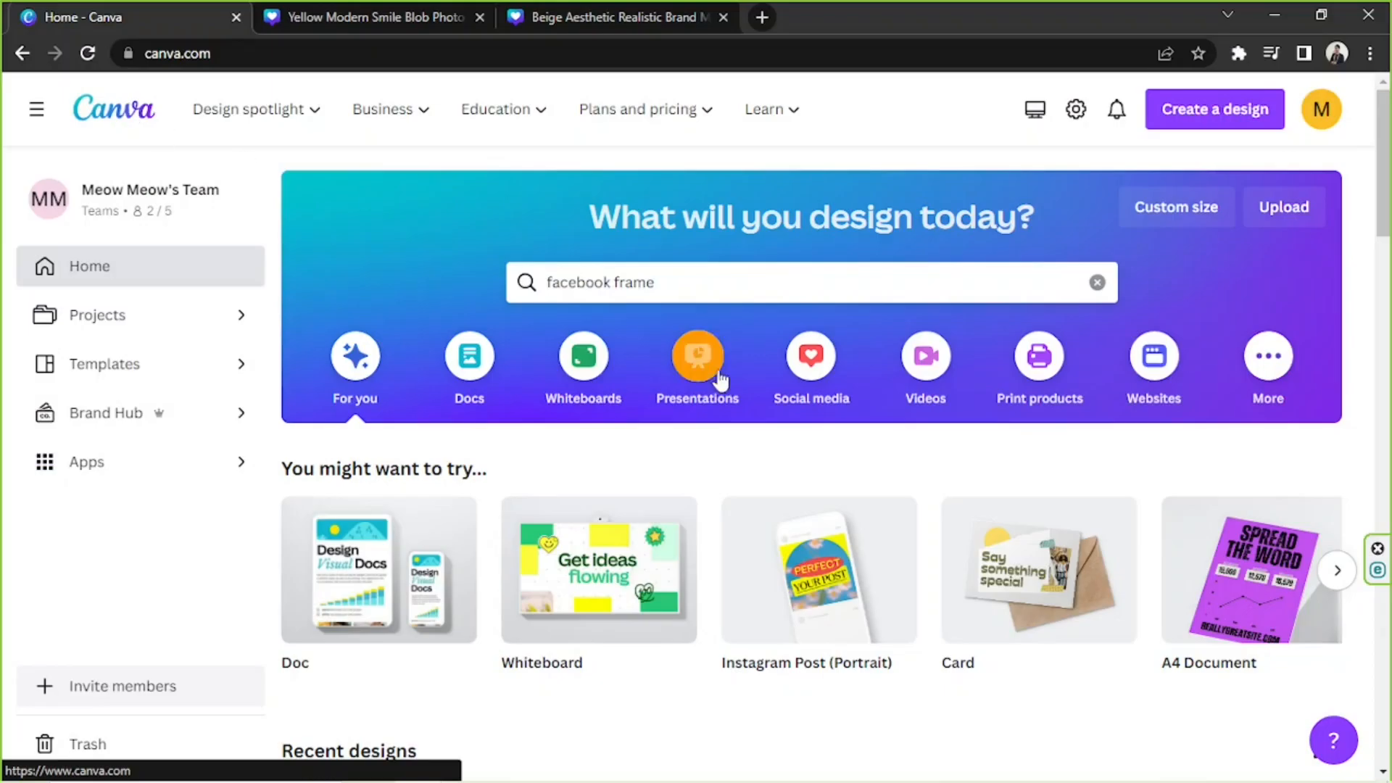
{"action": "left_click_drag", "start_coordinate": [613, 281], "coordinate": [694, 279]}
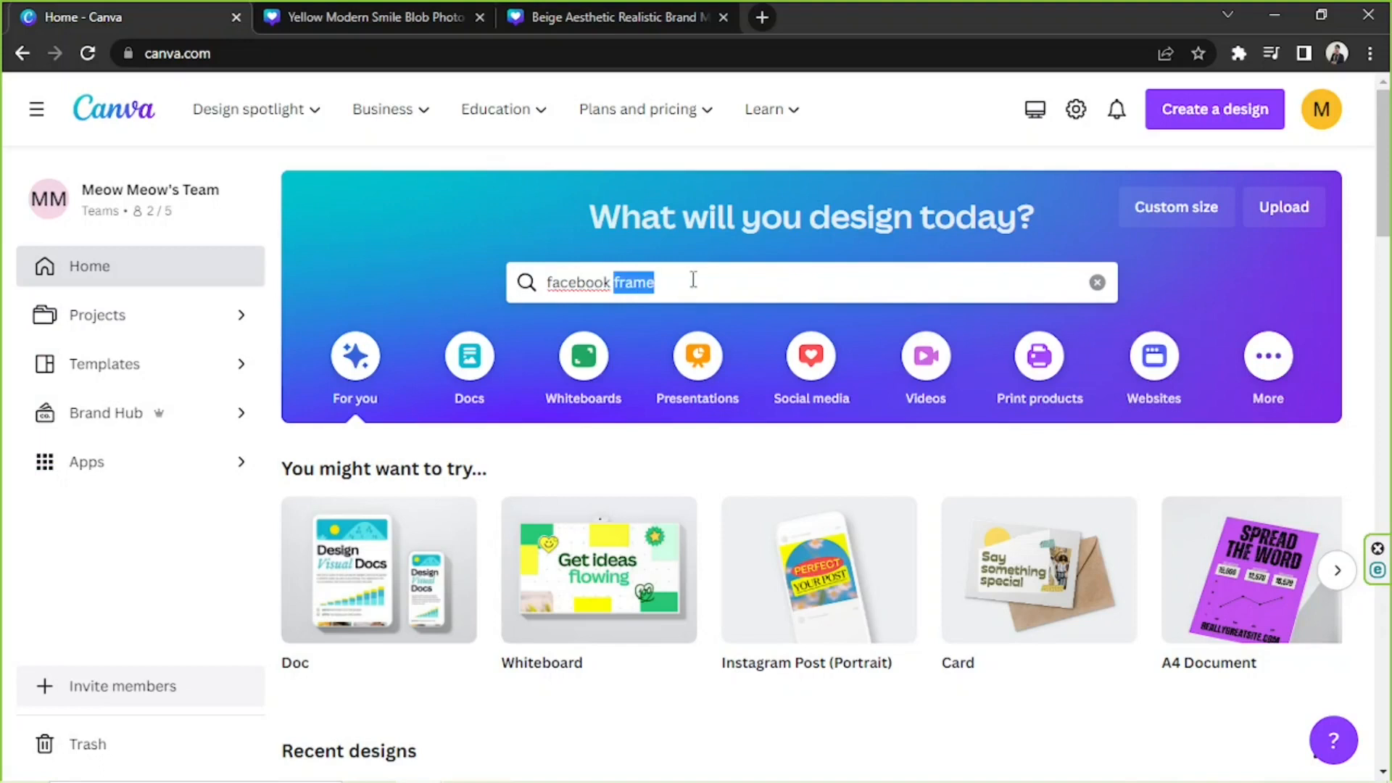
{"action": "type", "text": "o"}
{"action": "key", "text": "BackSpace"}
{"action": "type", "text": "post"}
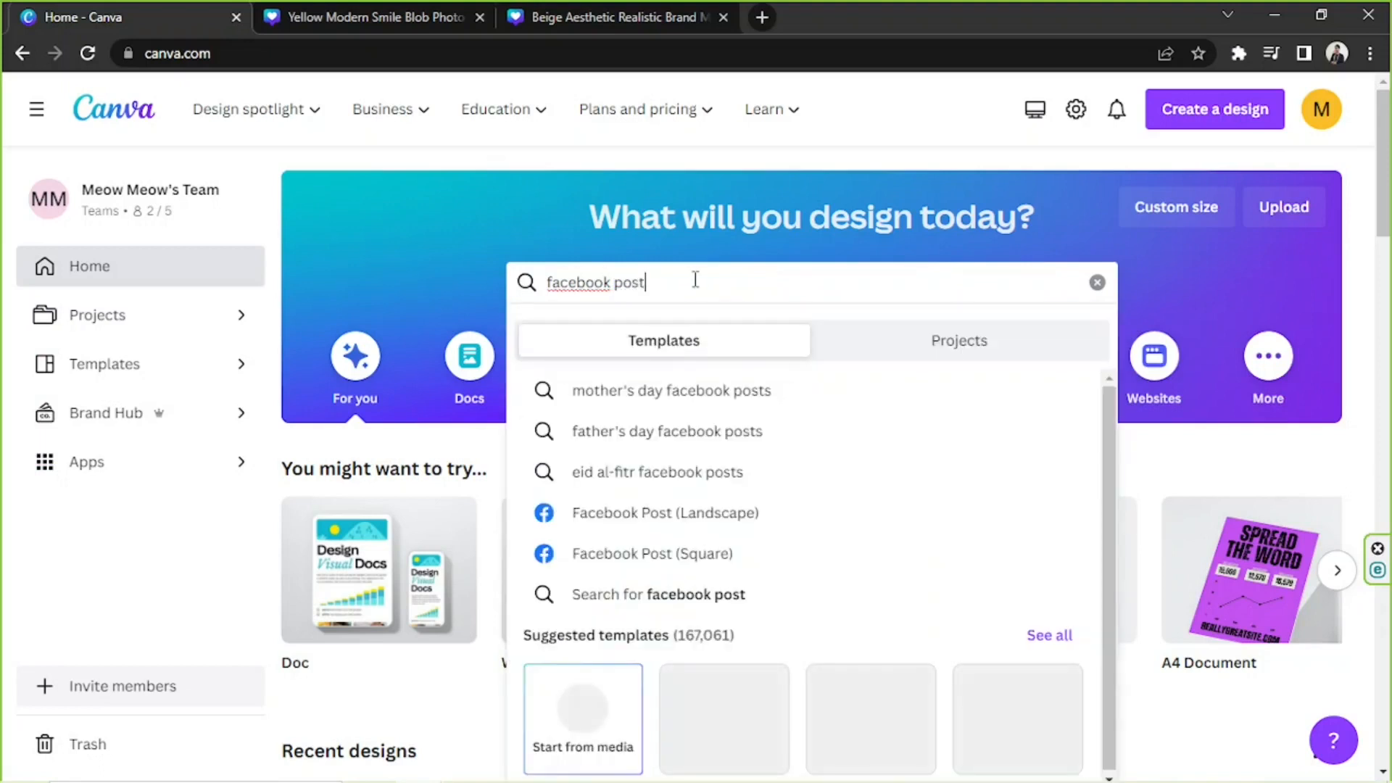
{"action": "left_click", "coordinate": [1045, 638]}
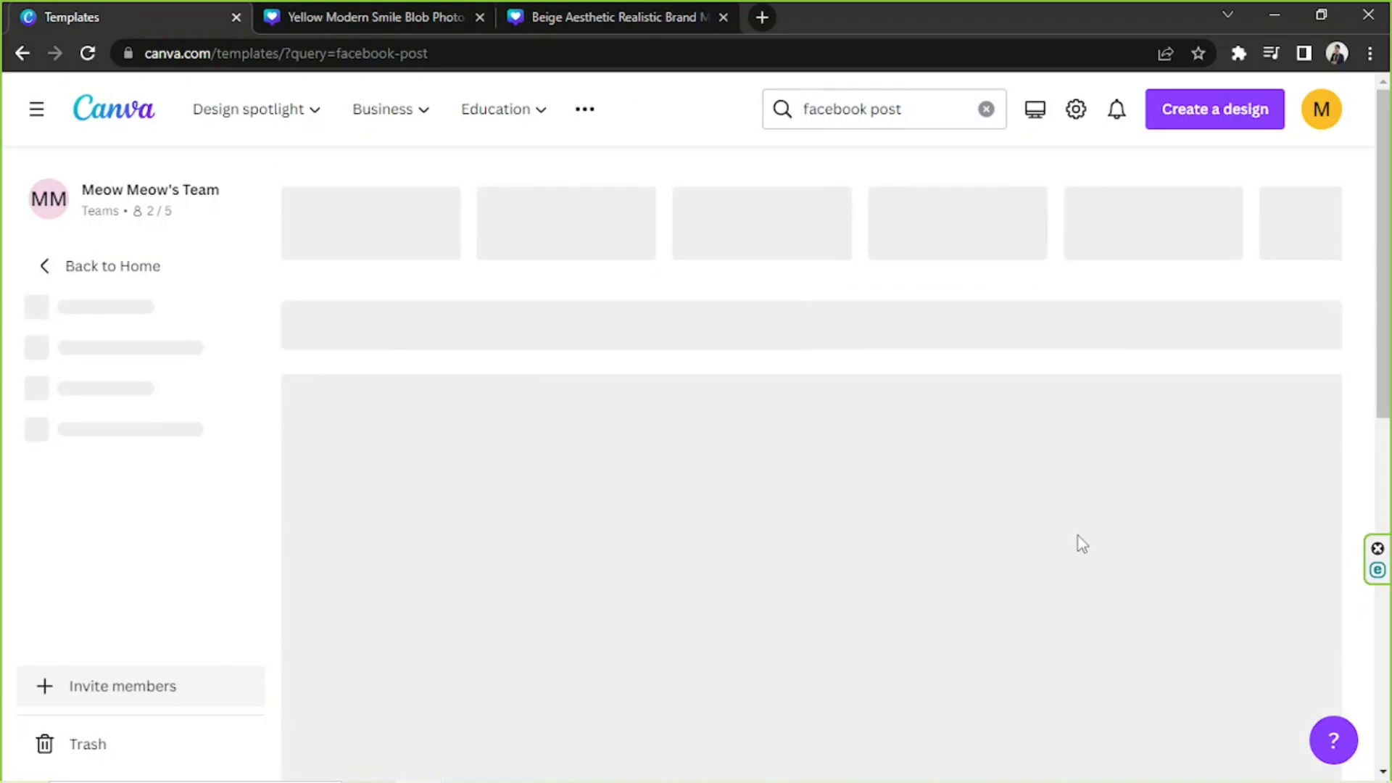
Choose the "brown white simple photo polaroid facebook post" template from the results and open it for customizing.
{"action": "scroll", "coordinate": [1122, 346], "scroll_direction": "down", "scroll_amount": 5}
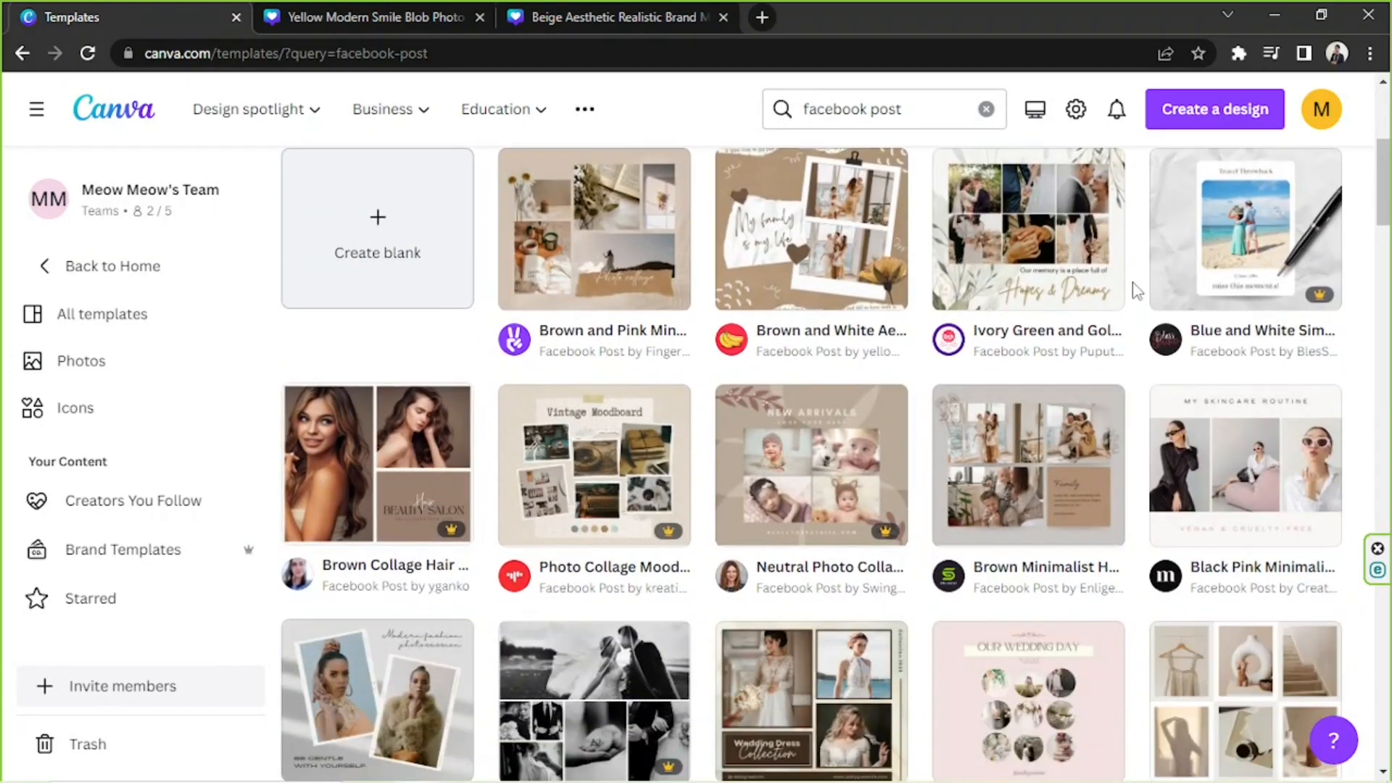
{"action": "scroll", "coordinate": [1136, 290], "scroll_direction": "down", "scroll_amount": 4}
{"action": "scroll", "coordinate": [1138, 289], "scroll_direction": "down", "scroll_amount": 5}
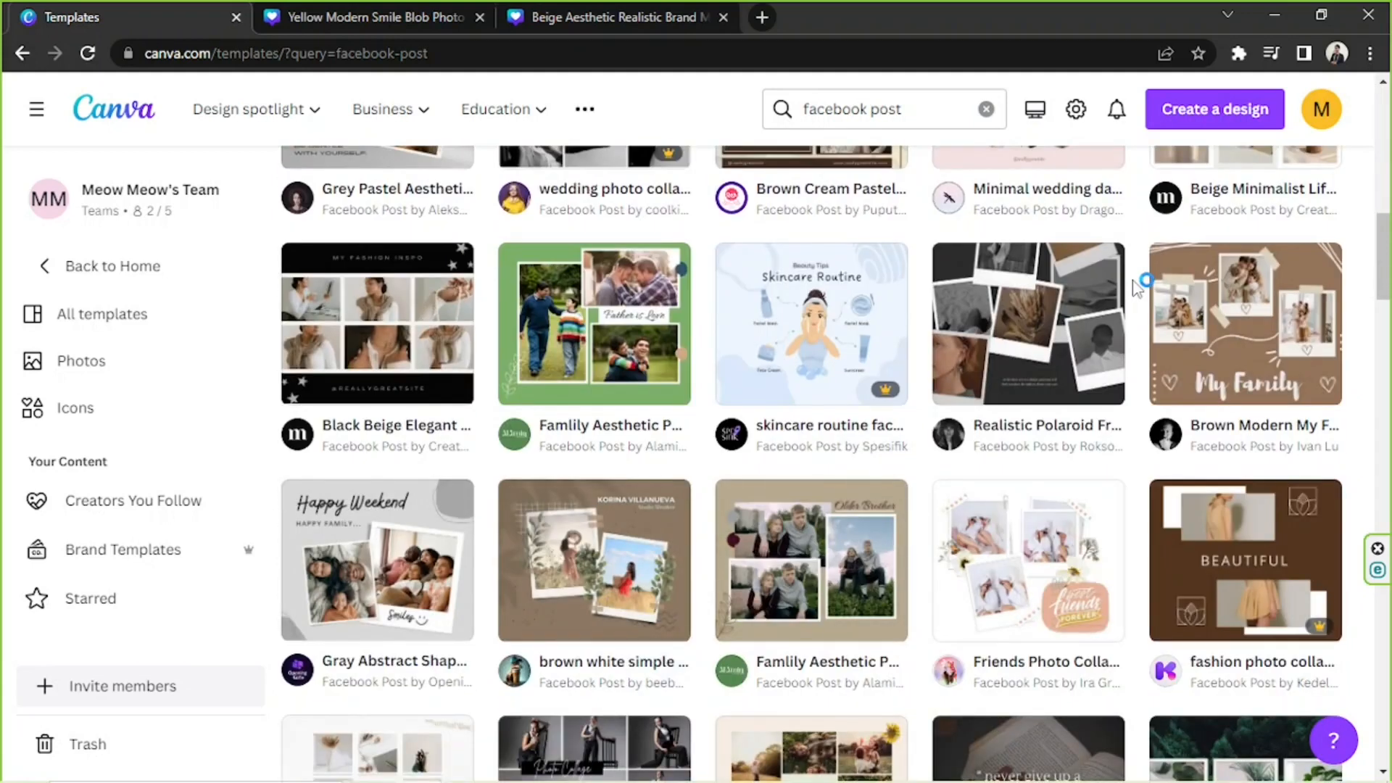
{"action": "scroll", "coordinate": [1138, 286], "scroll_direction": "down", "scroll_amount": 4}
{"action": "scroll", "coordinate": [1137, 288], "scroll_direction": "down", "scroll_amount": 3}
{"action": "scroll", "coordinate": [1137, 289], "scroll_direction": "up", "scroll_amount": 5}
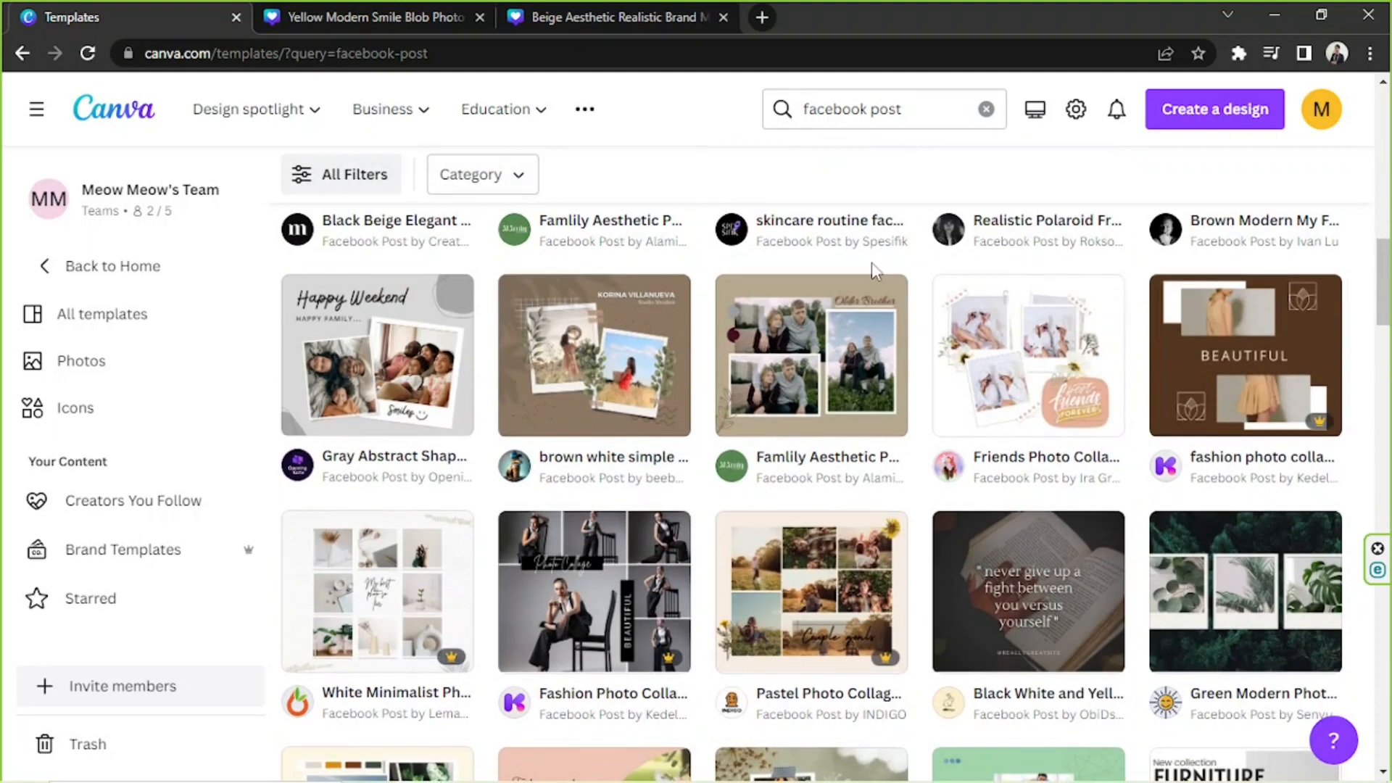
{"action": "scroll", "coordinate": [874, 270], "scroll_direction": "down", "scroll_amount": 5}
{"action": "scroll", "coordinate": [653, 327], "scroll_direction": "up", "scroll_amount": 5}
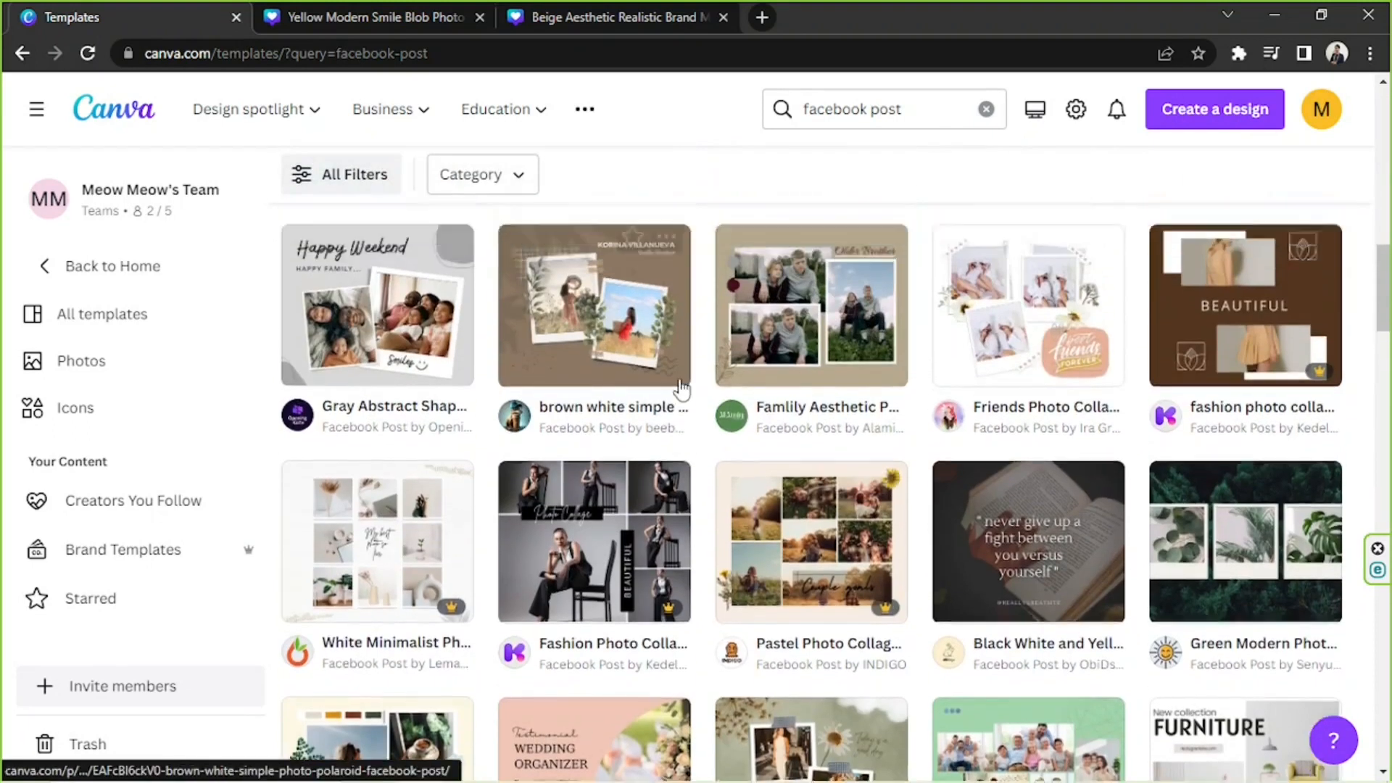
{"action": "scroll", "coordinate": [653, 471], "scroll_direction": "up", "scroll_amount": 3}
{"action": "left_click", "coordinate": [618, 581]}
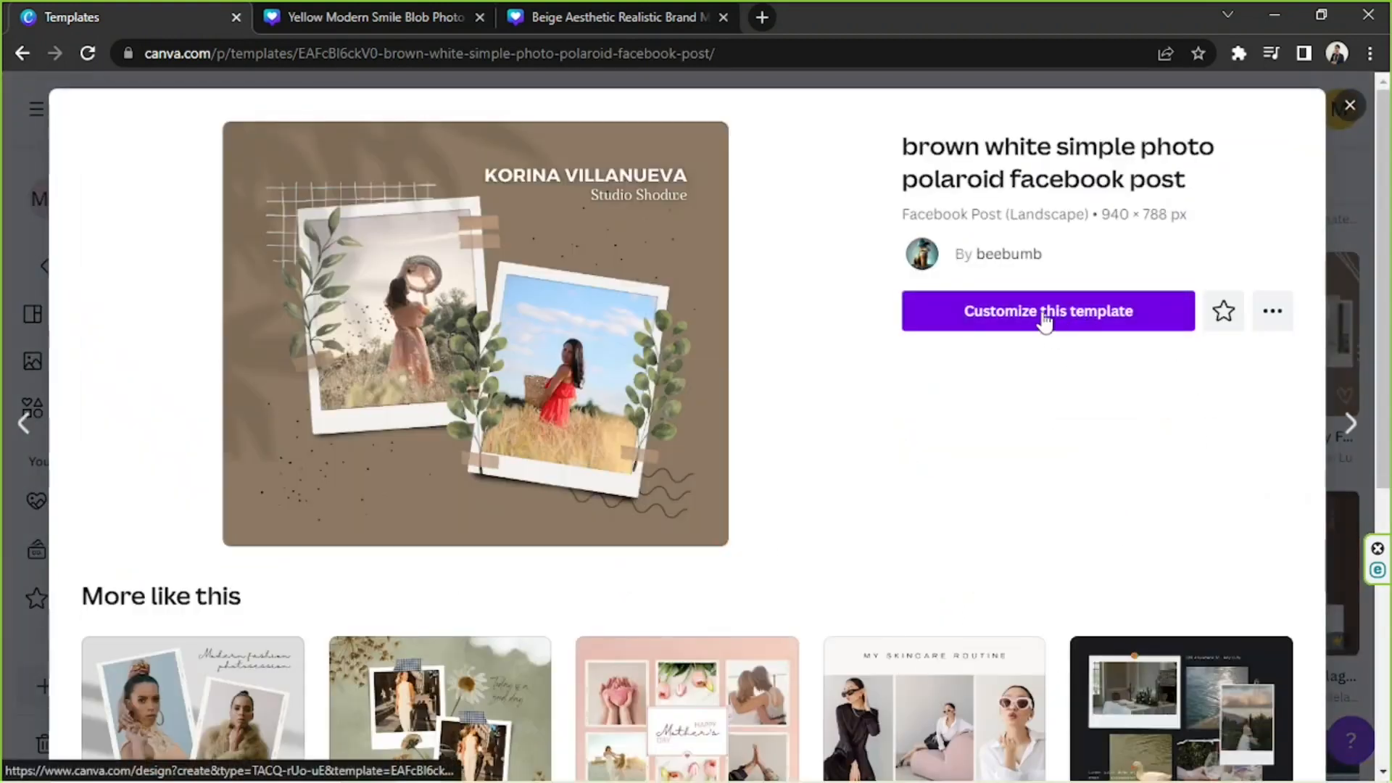
{"action": "left_click", "coordinate": [1044, 317]}
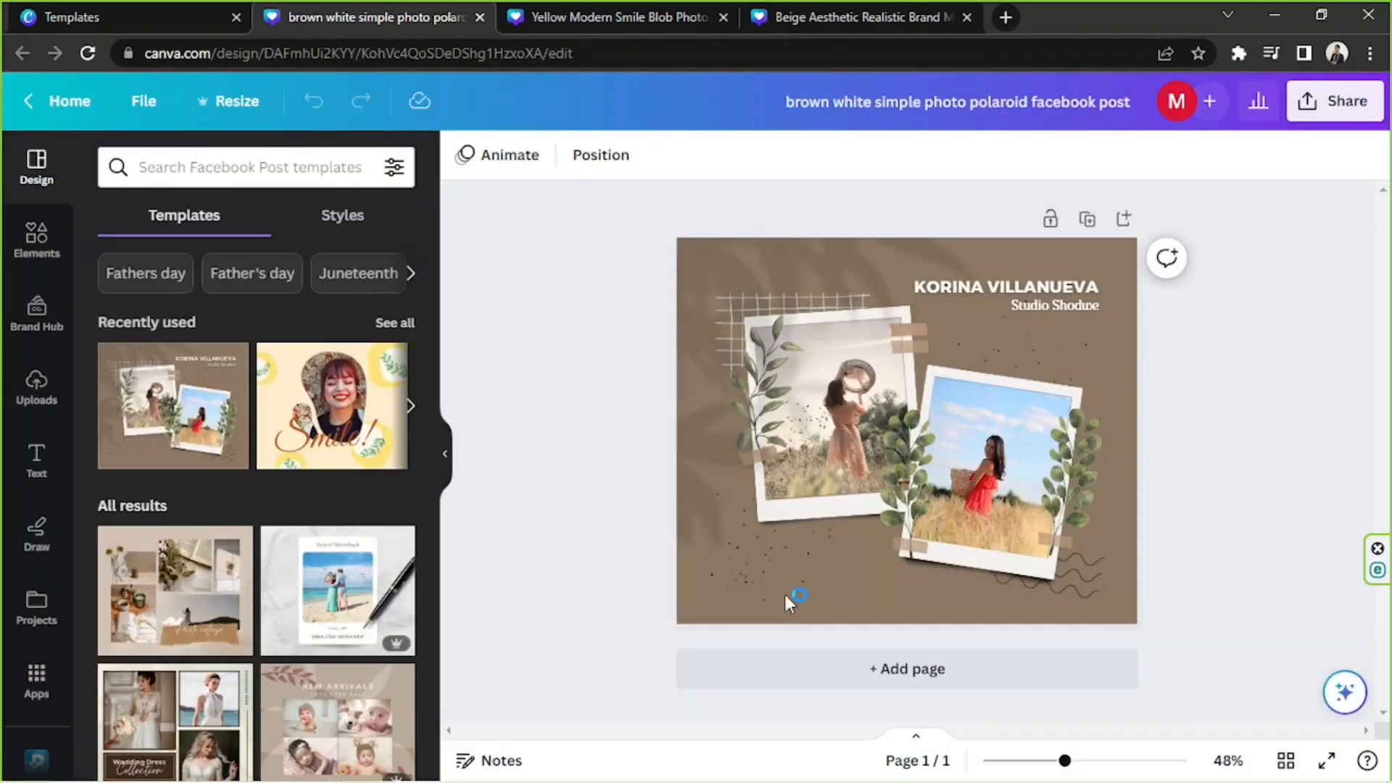
Select the polaroid post's brown page background and view its color options.
{"action": "left_click", "coordinate": [783, 591]}
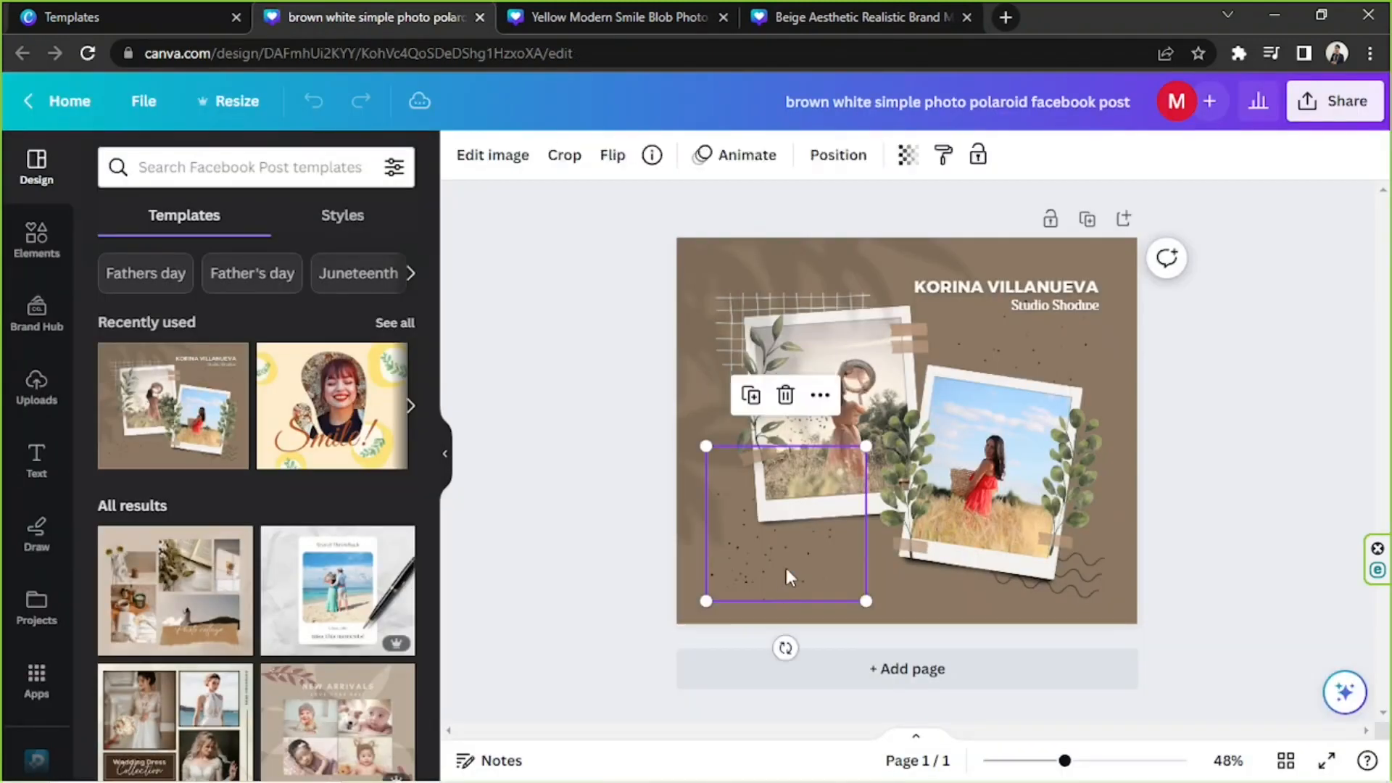
{"action": "left_click", "coordinate": [1114, 309]}
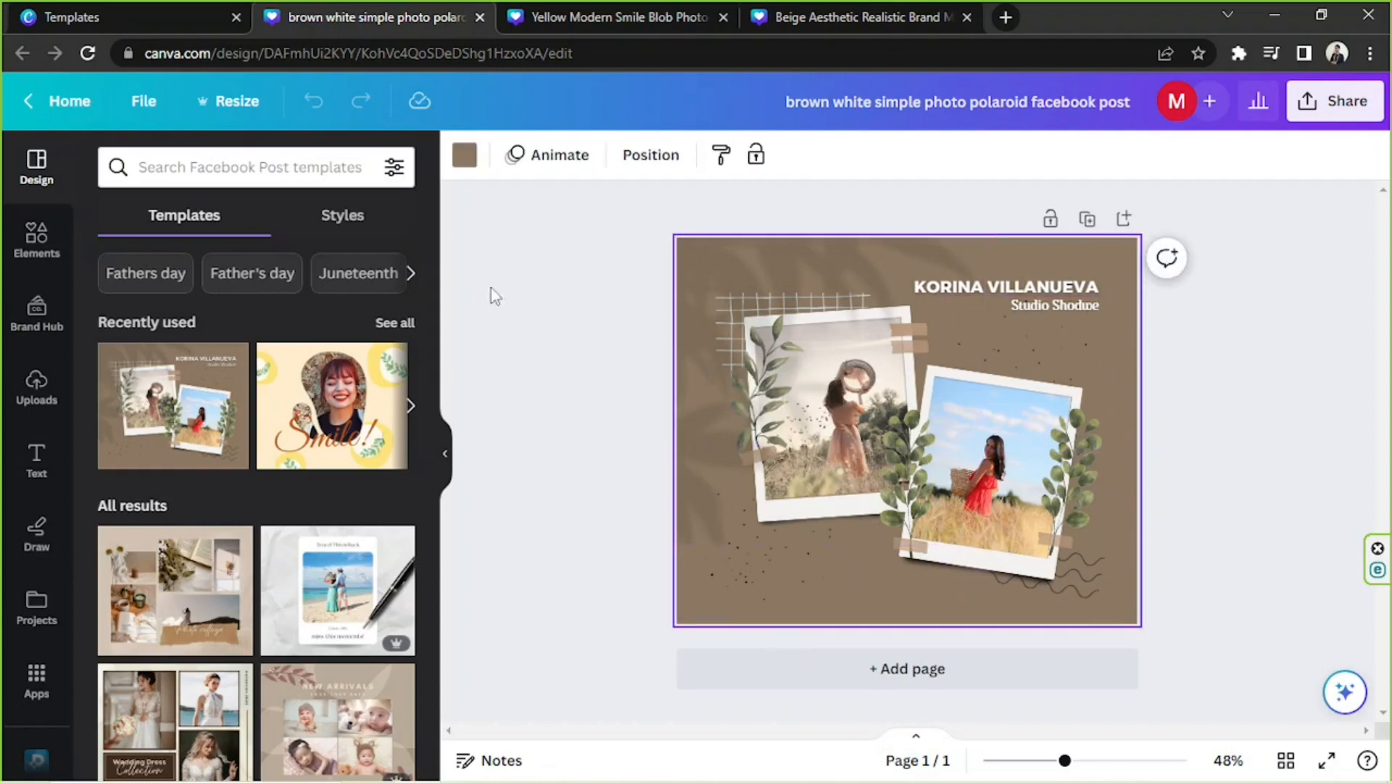
{"action": "left_click", "coordinate": [470, 161]}
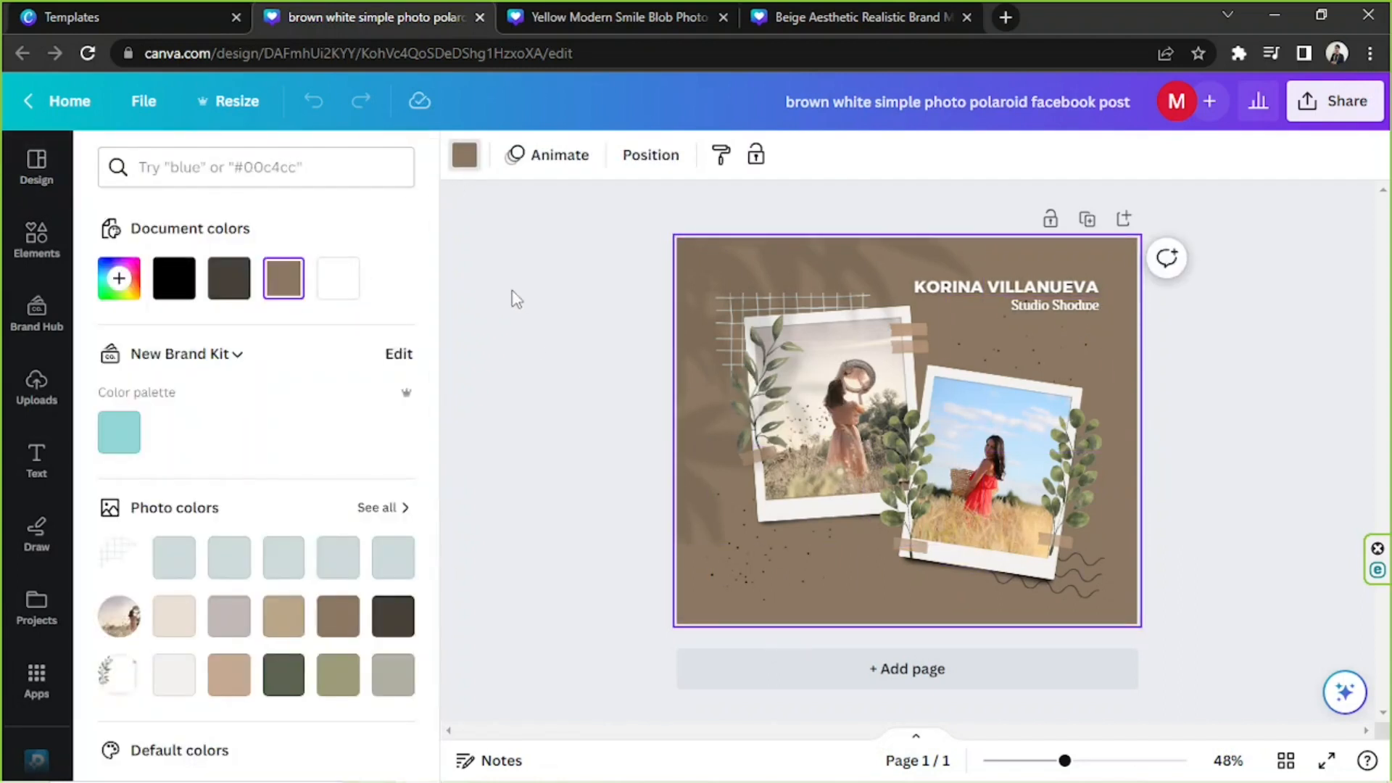
{"action": "left_click", "coordinate": [516, 300]}
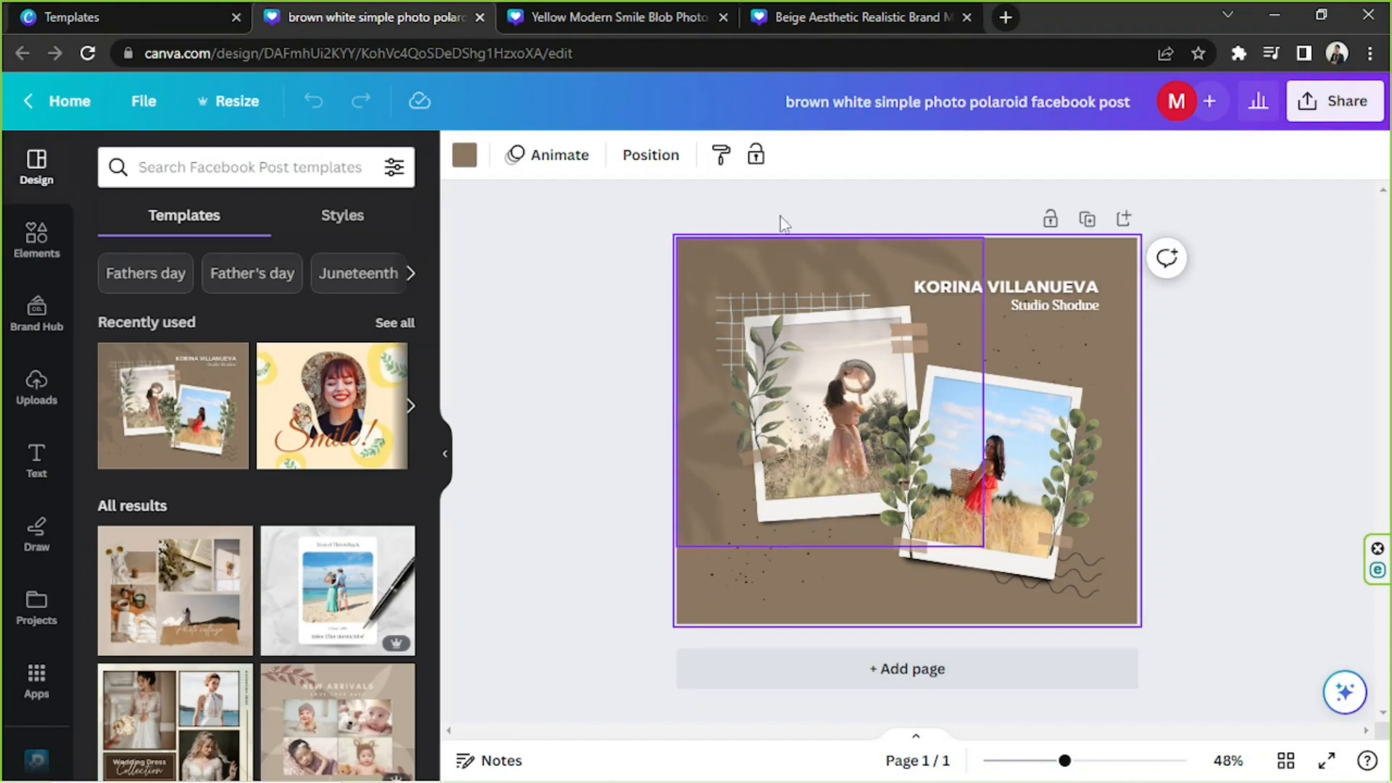
Look at the yellow Smile design in its own tab and return to the polaroid post.
{"action": "left_click", "coordinate": [613, 16]}
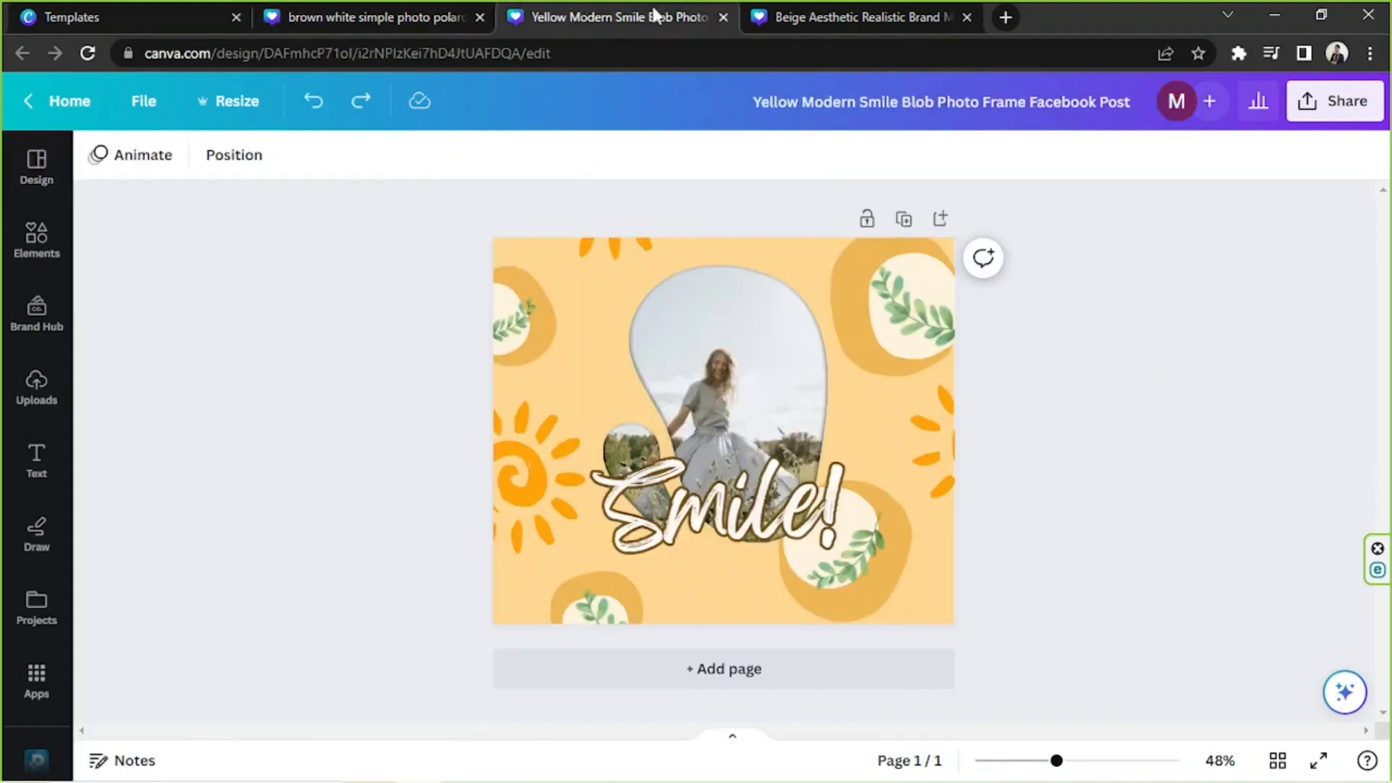
{"action": "left_click", "coordinate": [759, 254]}
{"action": "left_click", "coordinate": [354, 11]}
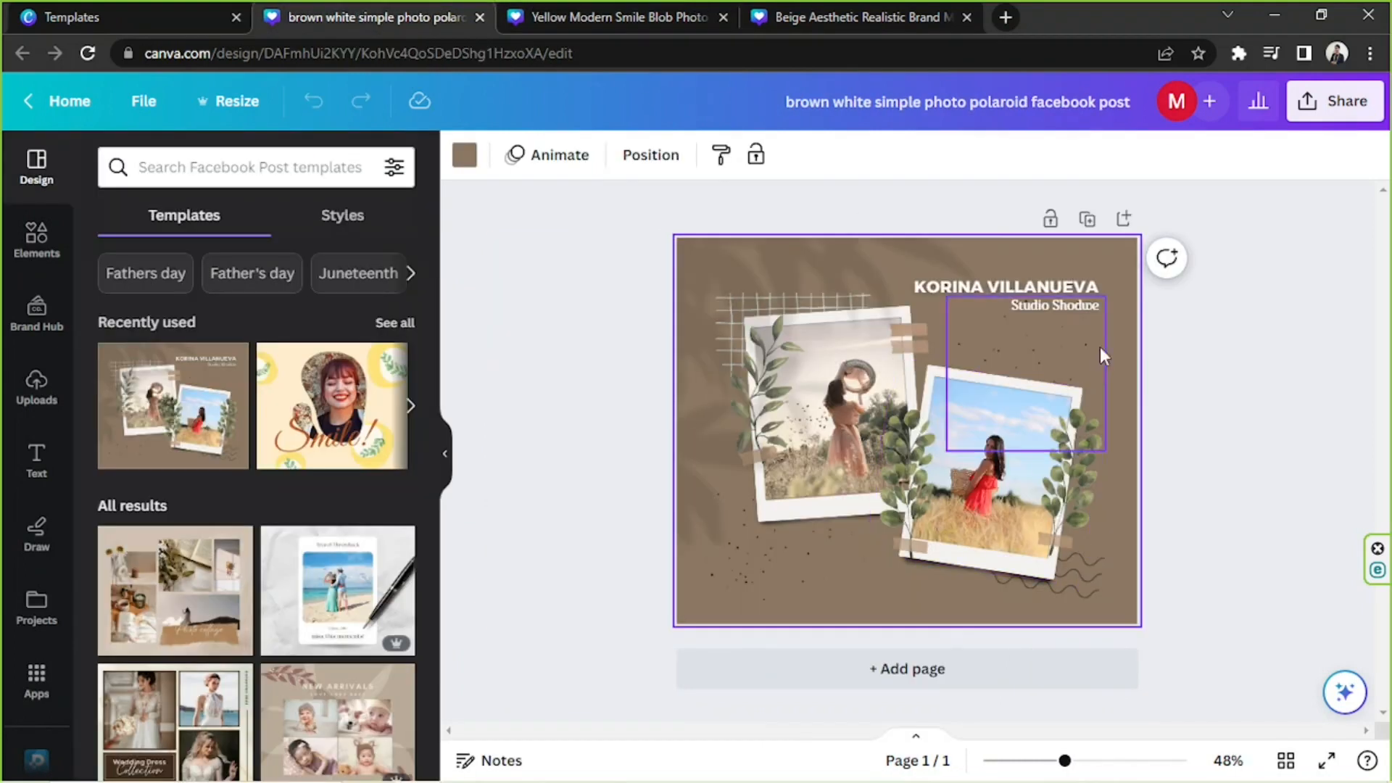
Change the polaroid post's brown page background to the light orange solid color #FFC98F.
{"action": "left_click", "coordinate": [464, 160]}
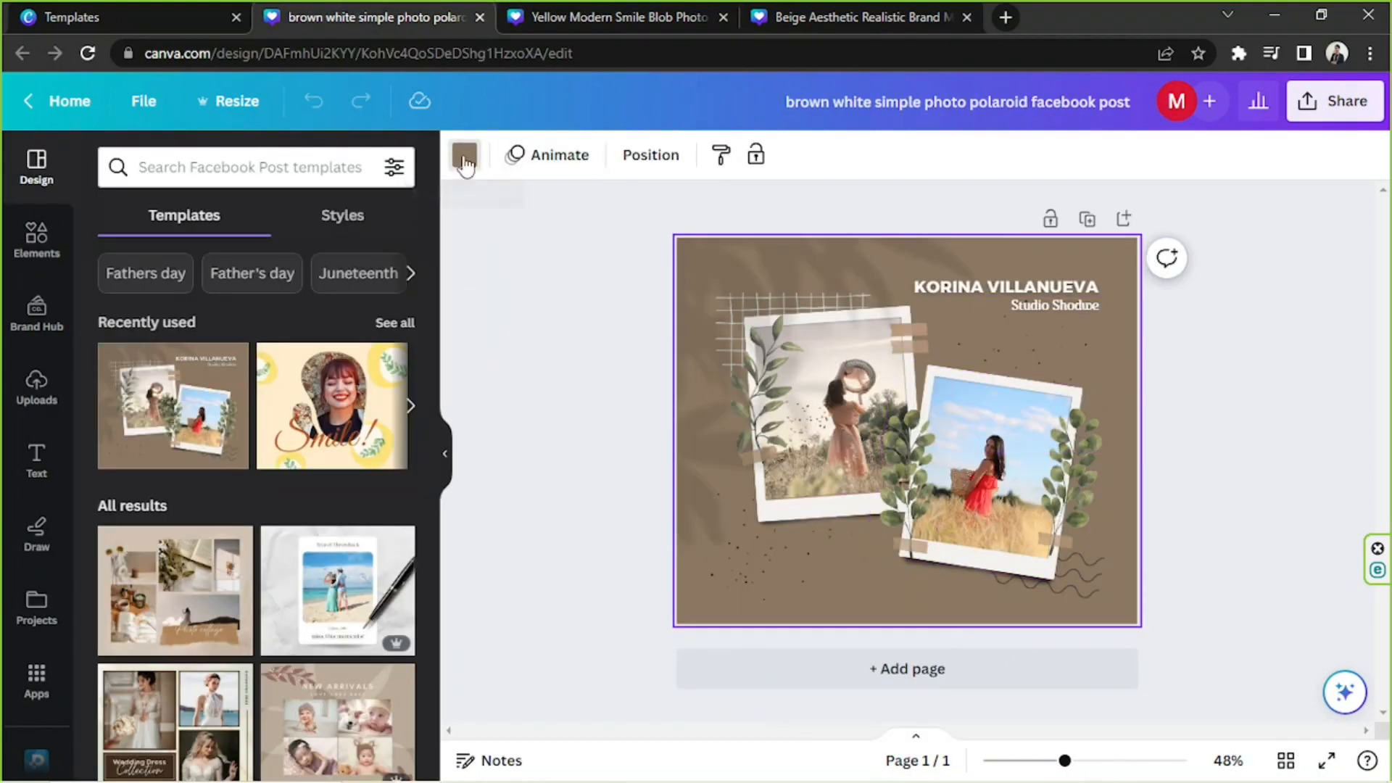
{"action": "left_click", "coordinate": [123, 284]}
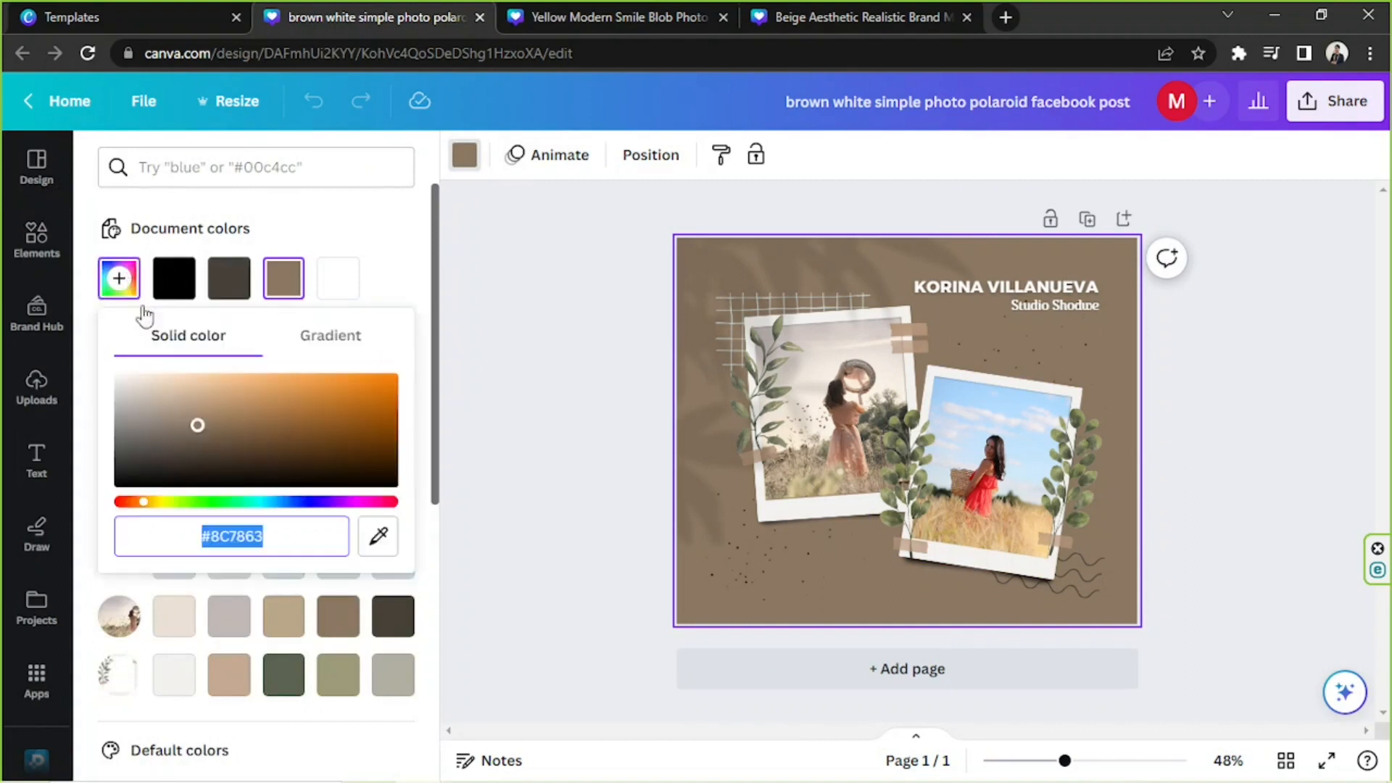
{"action": "left_click", "coordinate": [240, 383]}
{"action": "mouse_move", "coordinate": [240, 383]}
{"action": "left_mouse_down"}
{"action": "mouse_move", "coordinate": [216, 375]}
{"action": "mouse_move", "coordinate": [248, 360]}
{"action": "left_mouse_up"}
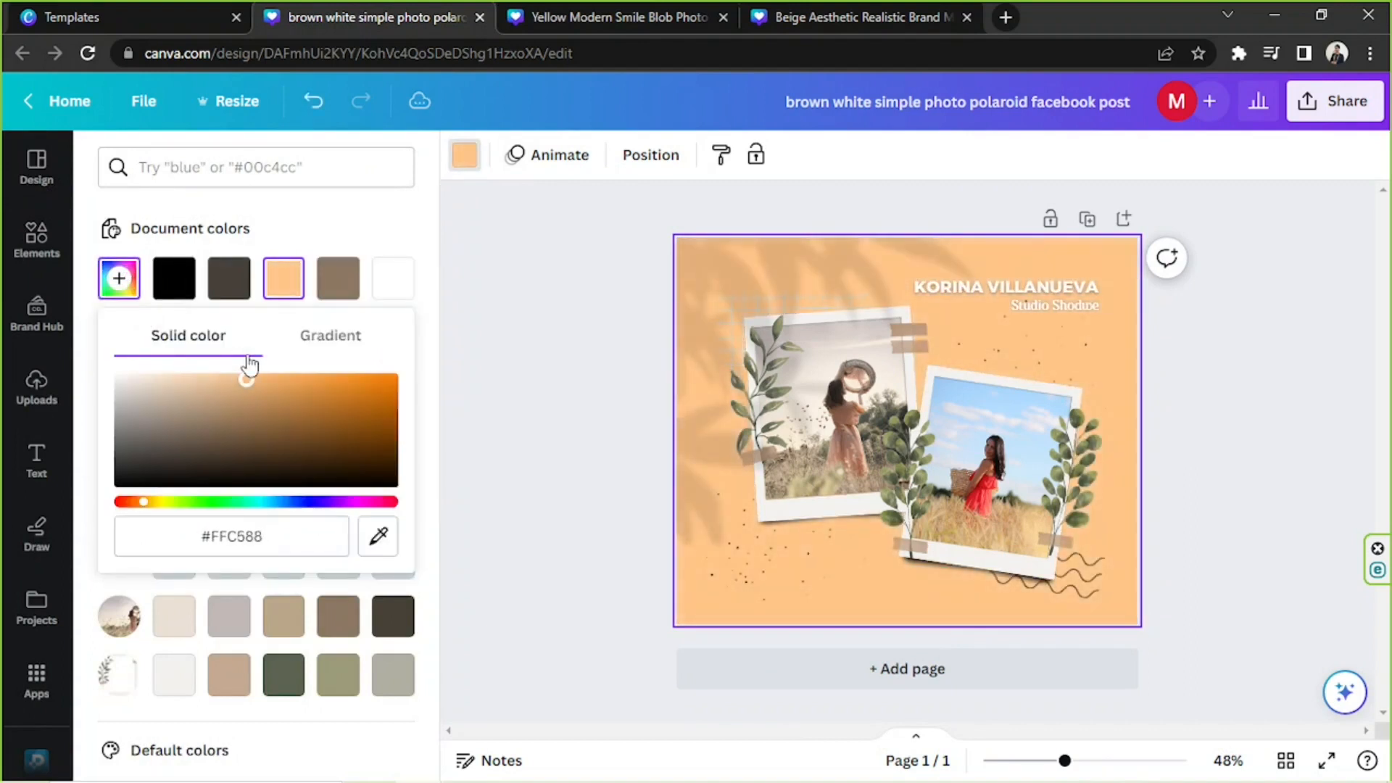
{"action": "left_click", "coordinate": [1187, 461]}
{"action": "left_click", "coordinate": [1189, 461]}
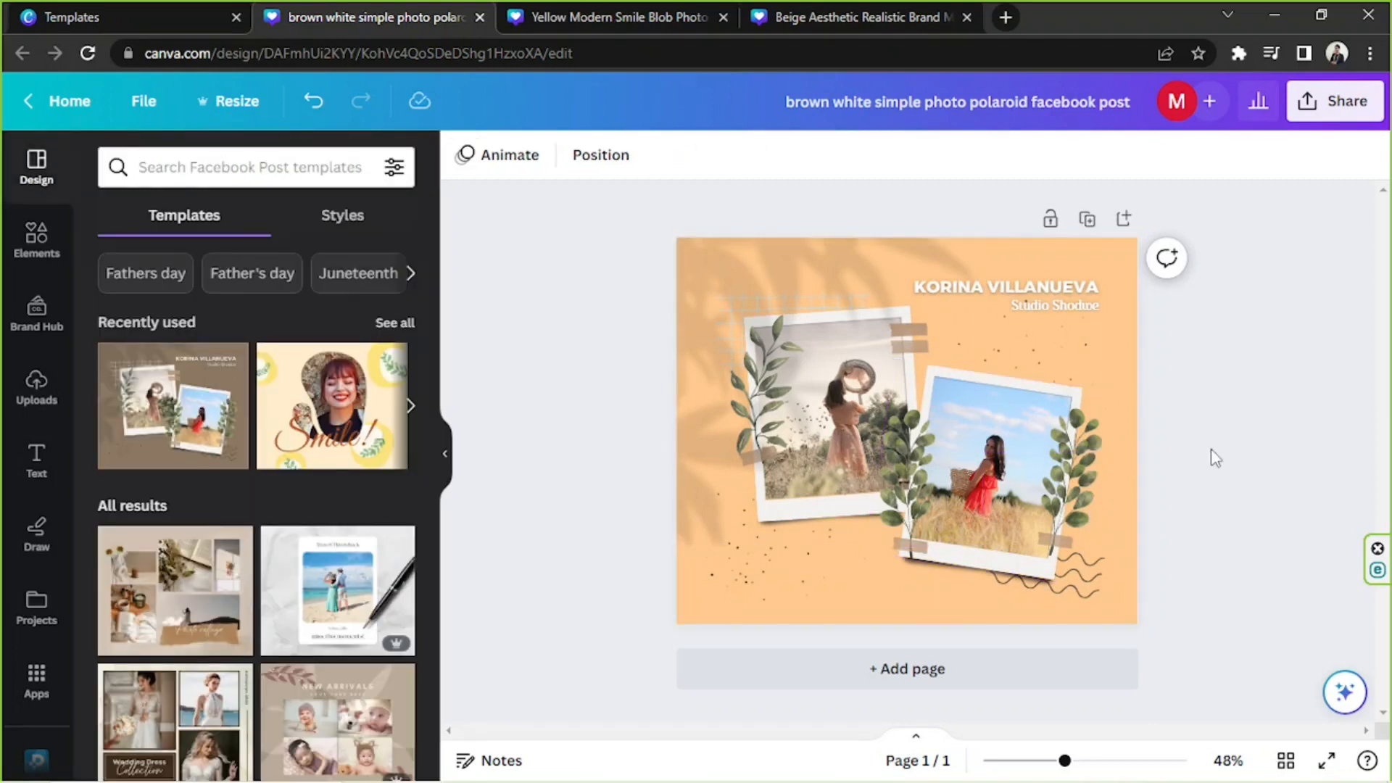
Delete the bold name heading and replace the studio subtitle beneath it with a placeholder person's name.
{"action": "left_click", "coordinate": [1059, 287]}
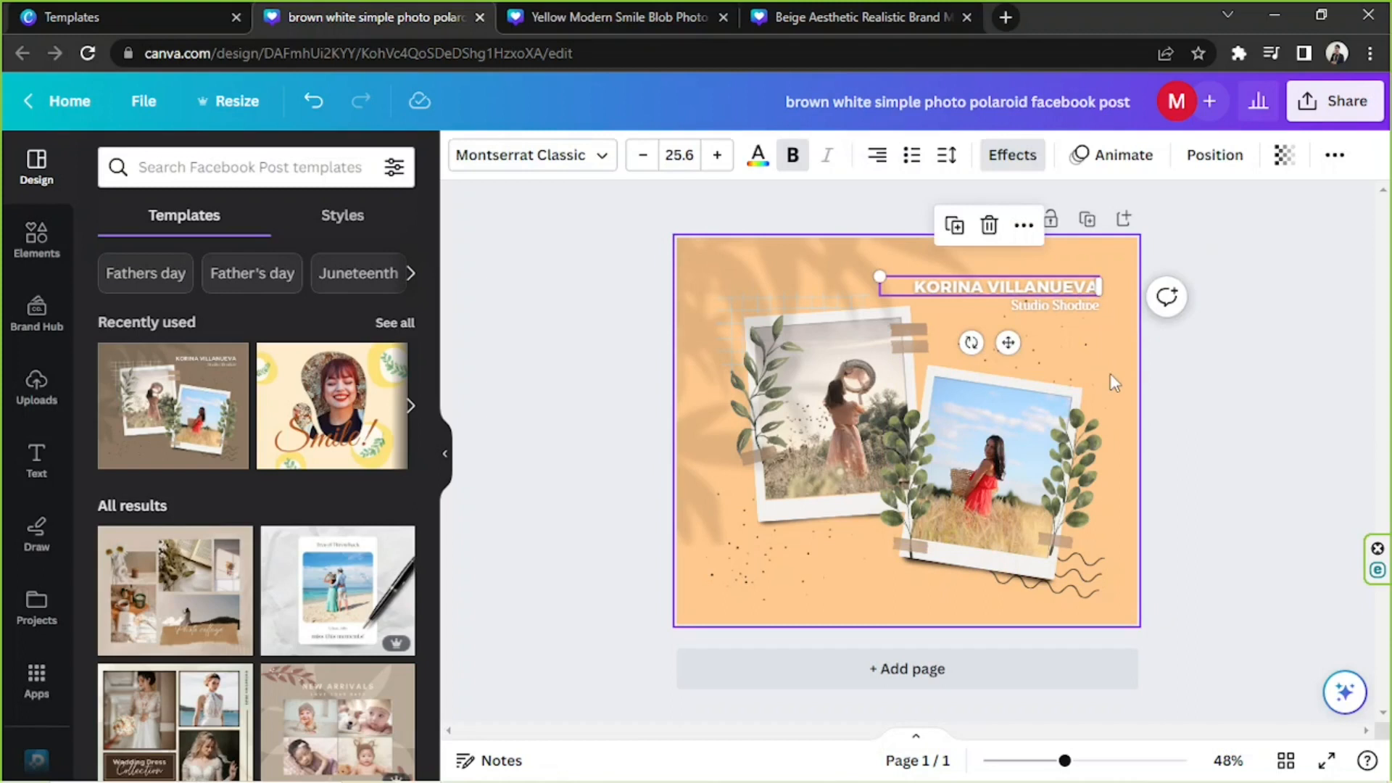
{"action": "key", "text": "Delete"}
{"action": "left_click", "coordinate": [1065, 303]}
{"action": "left_click", "coordinate": [1064, 303]}
{"action": "type", "text": "June Doe"}
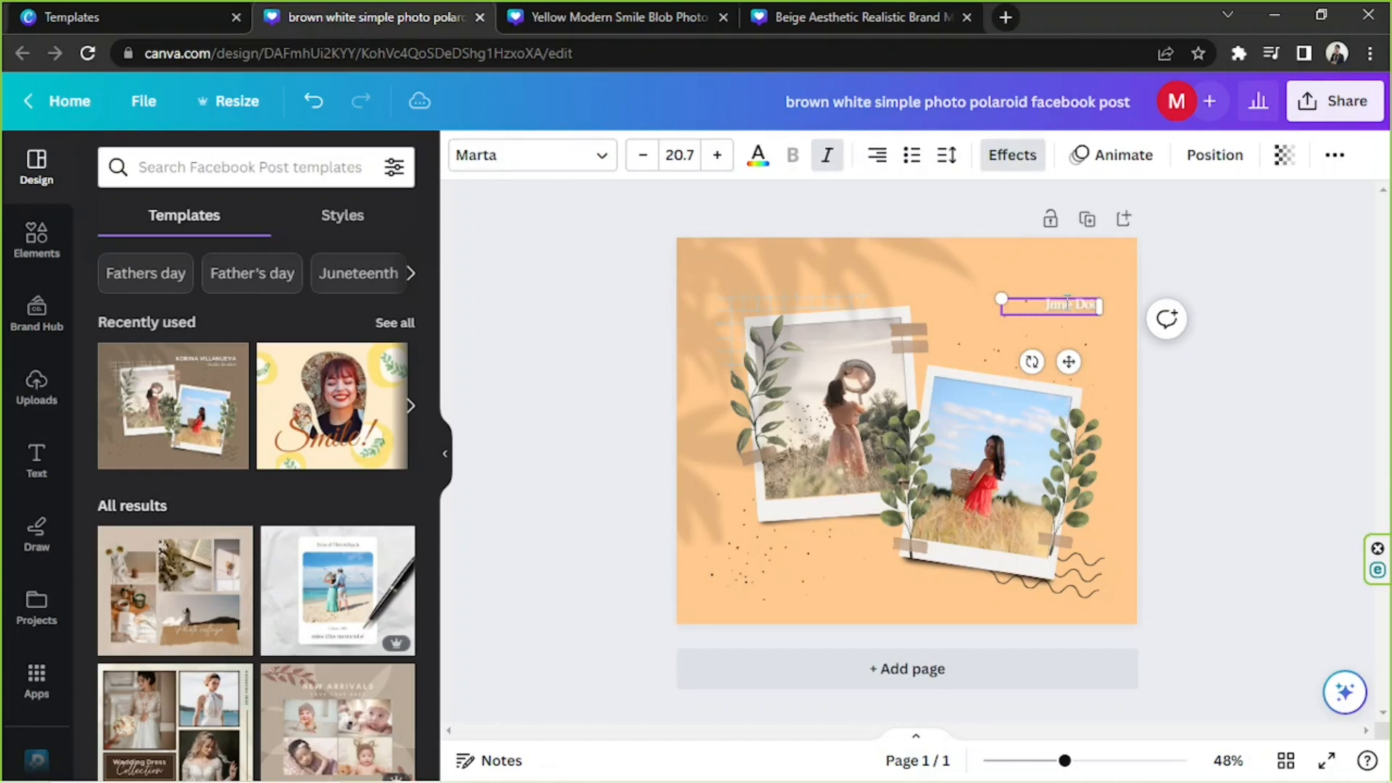
Enlarge the name text to size 56.3 and reposition it above the two polaroids.
{"action": "left_click_drag", "start_coordinate": [994, 294], "coordinate": [842, 268]}
{"action": "left_click_drag", "start_coordinate": [1058, 329], "coordinate": [1045, 343]}
{"action": "double_click", "coordinate": [1016, 314]}
{"action": "left_click", "coordinate": [1017, 314]}
{"action": "left_click_drag", "start_coordinate": [943, 317], "coordinate": [1088, 317]}
{"action": "left_click", "coordinate": [1045, 314]}
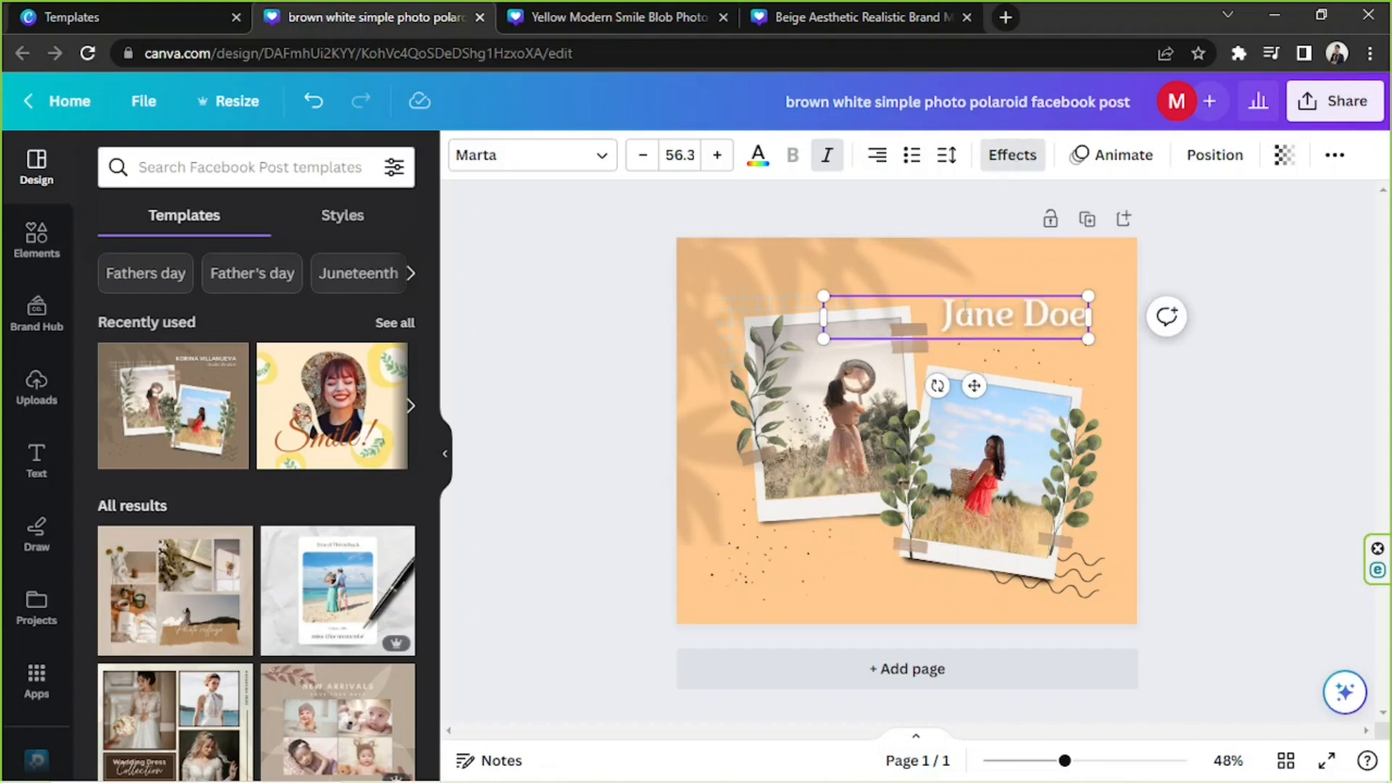
Search fonts for "cursive", apply Le Jour Script to the name, and fit it into the page's upper-right corner at size 52.2.
{"action": "left_click", "coordinate": [509, 162]}
{"action": "left_click", "coordinate": [343, 223]}
{"action": "type", "text": "cursive"}
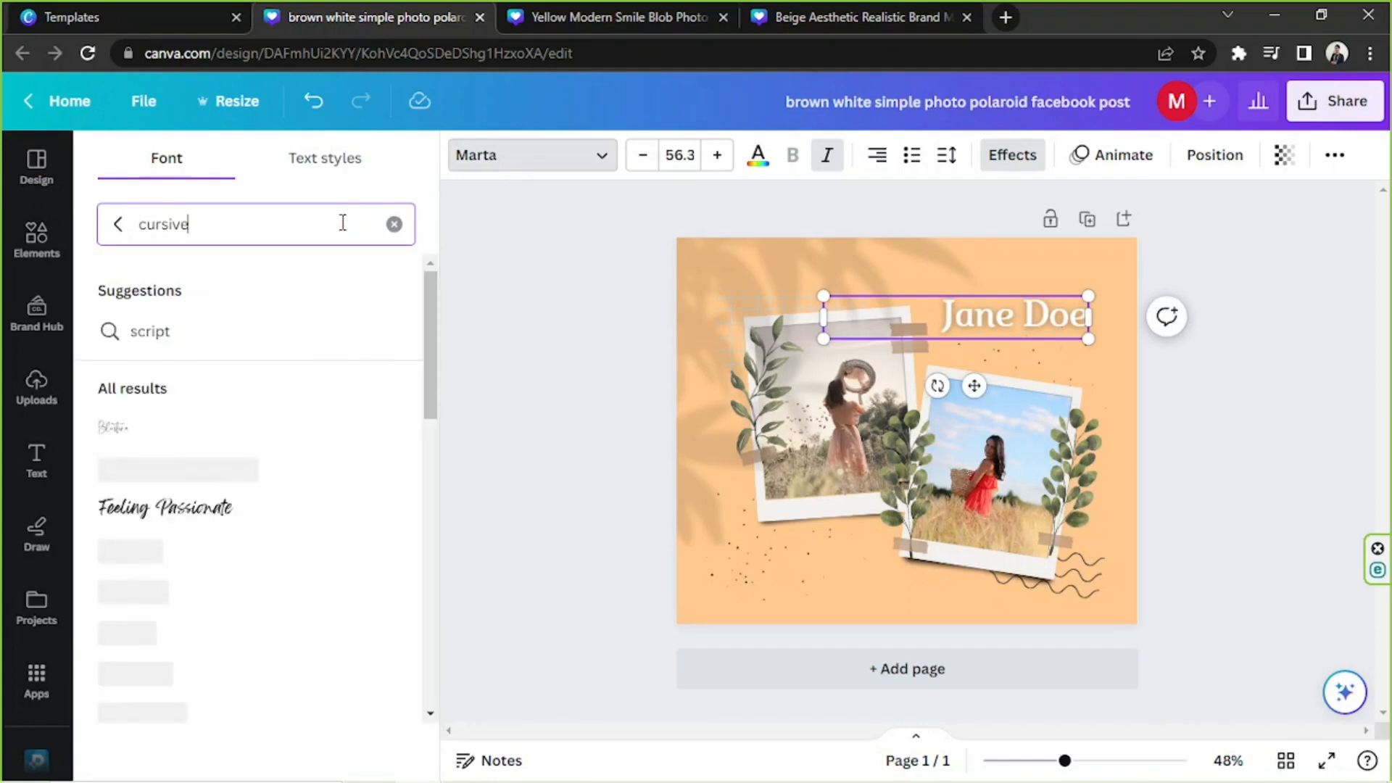
{"action": "left_click", "coordinate": [254, 472]}
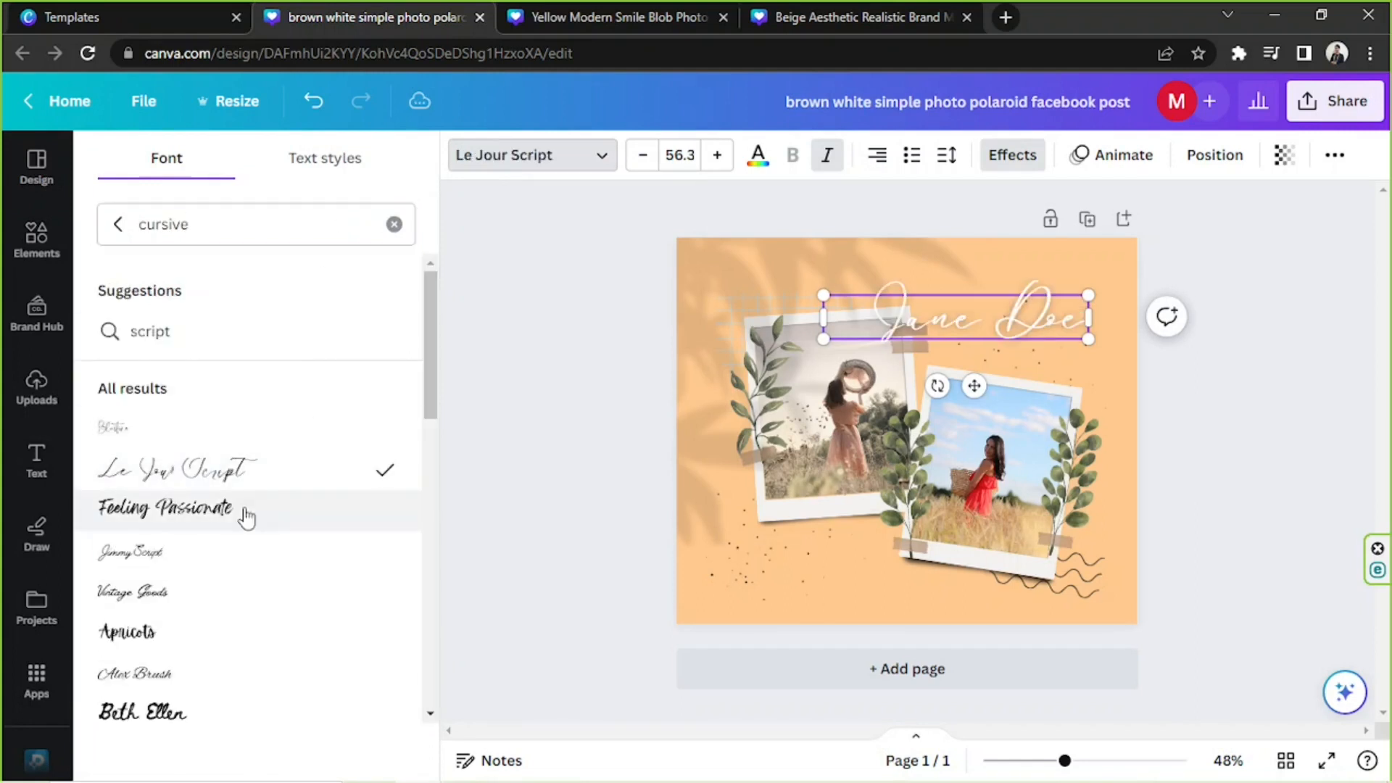
{"action": "left_click_drag", "start_coordinate": [930, 343], "coordinate": [971, 330]}
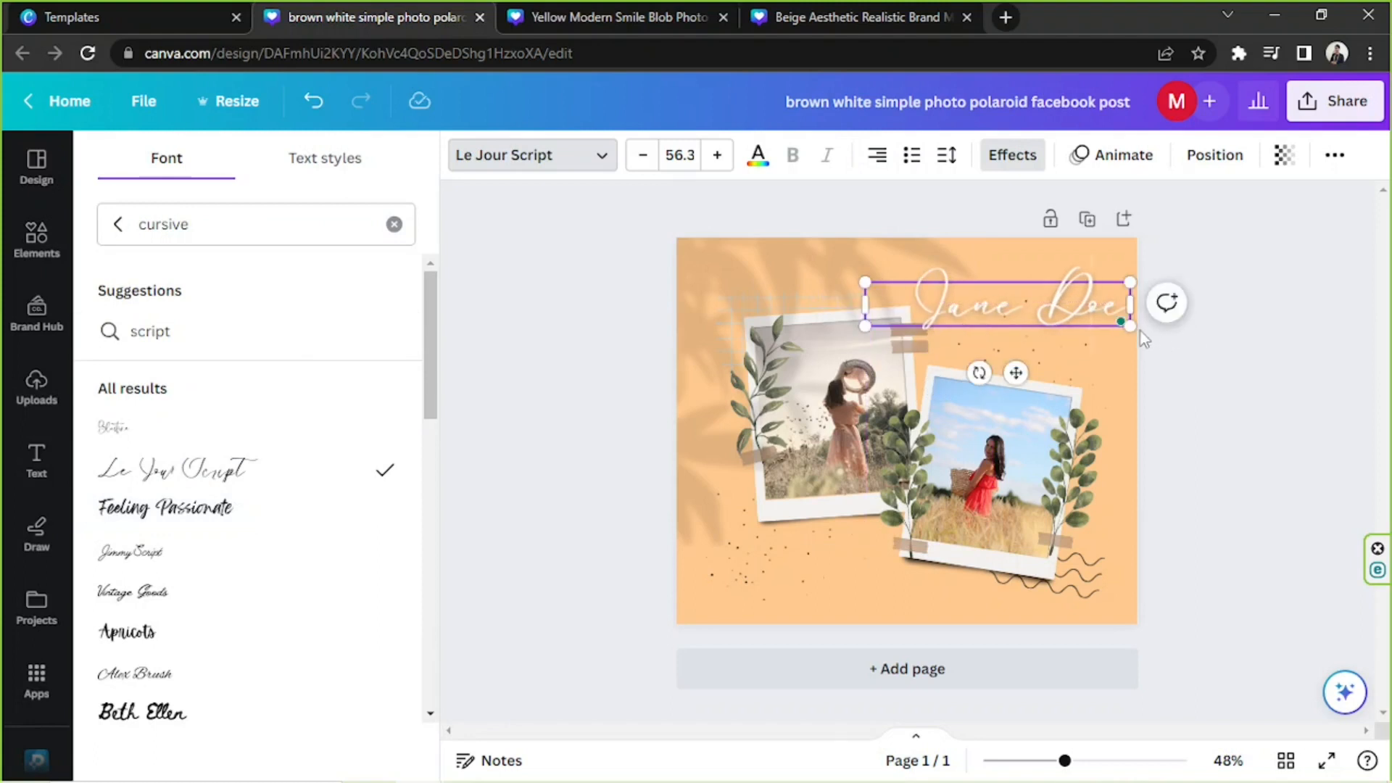
{"action": "left_click_drag", "start_coordinate": [1131, 325], "coordinate": [1066, 321]}
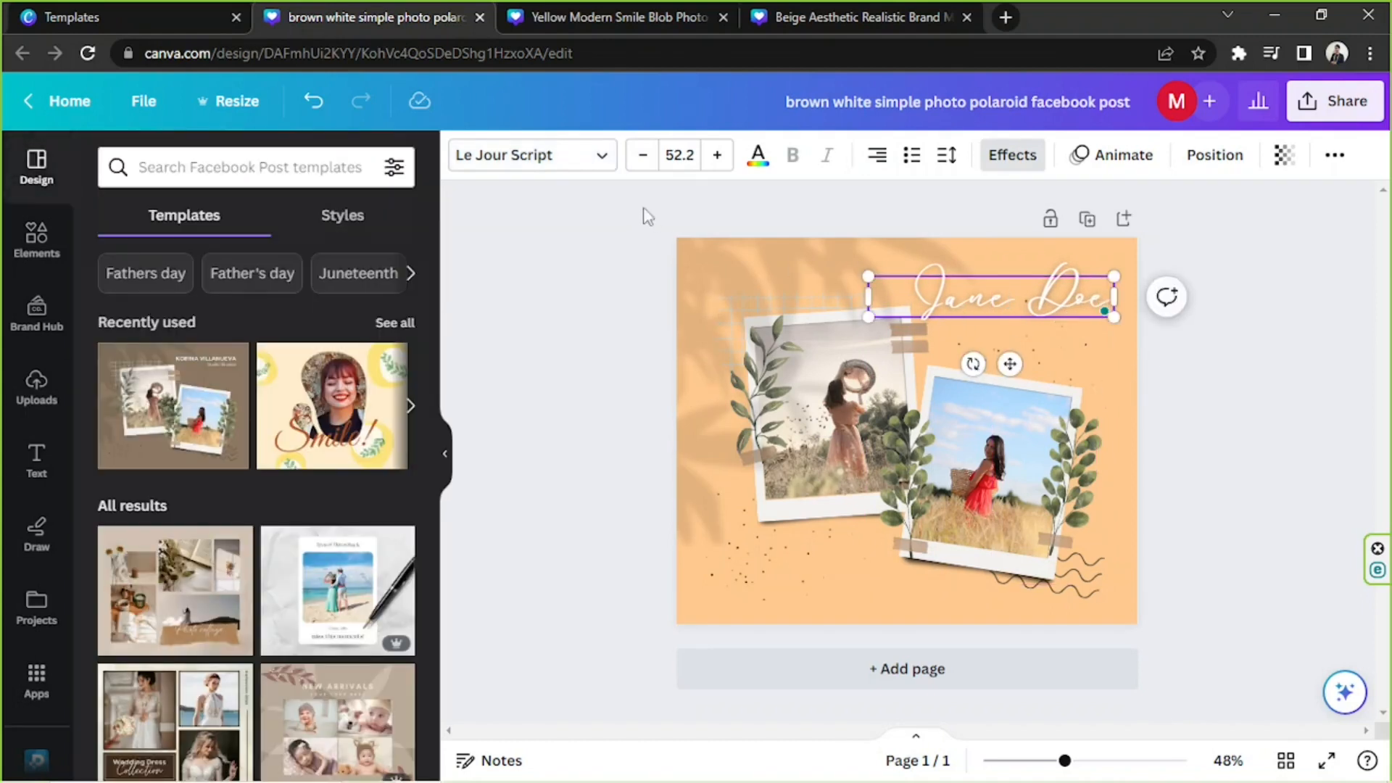
Recolor the name with the document's dark gray-brown and set its text effect style to None.
{"action": "double_click", "coordinate": [963, 303]}
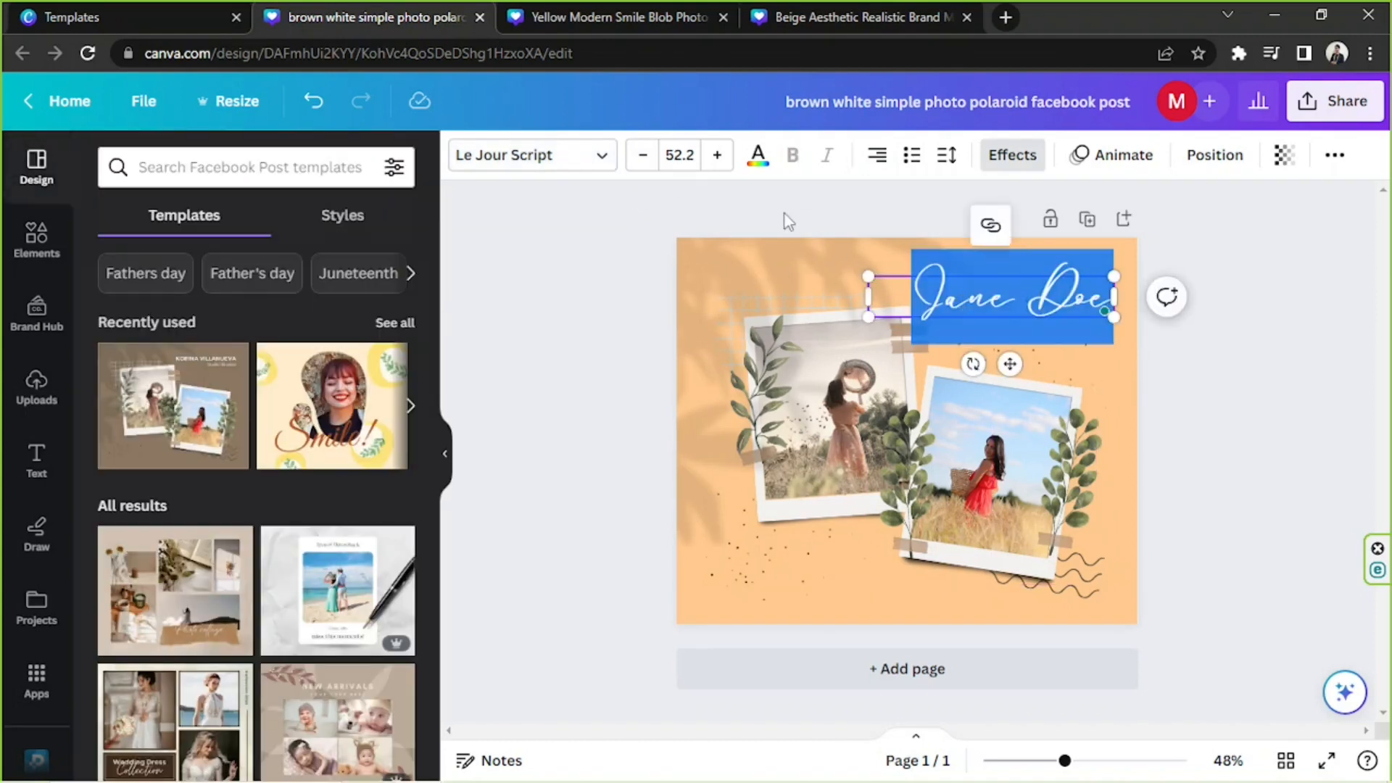
{"action": "left_click", "coordinate": [757, 156]}
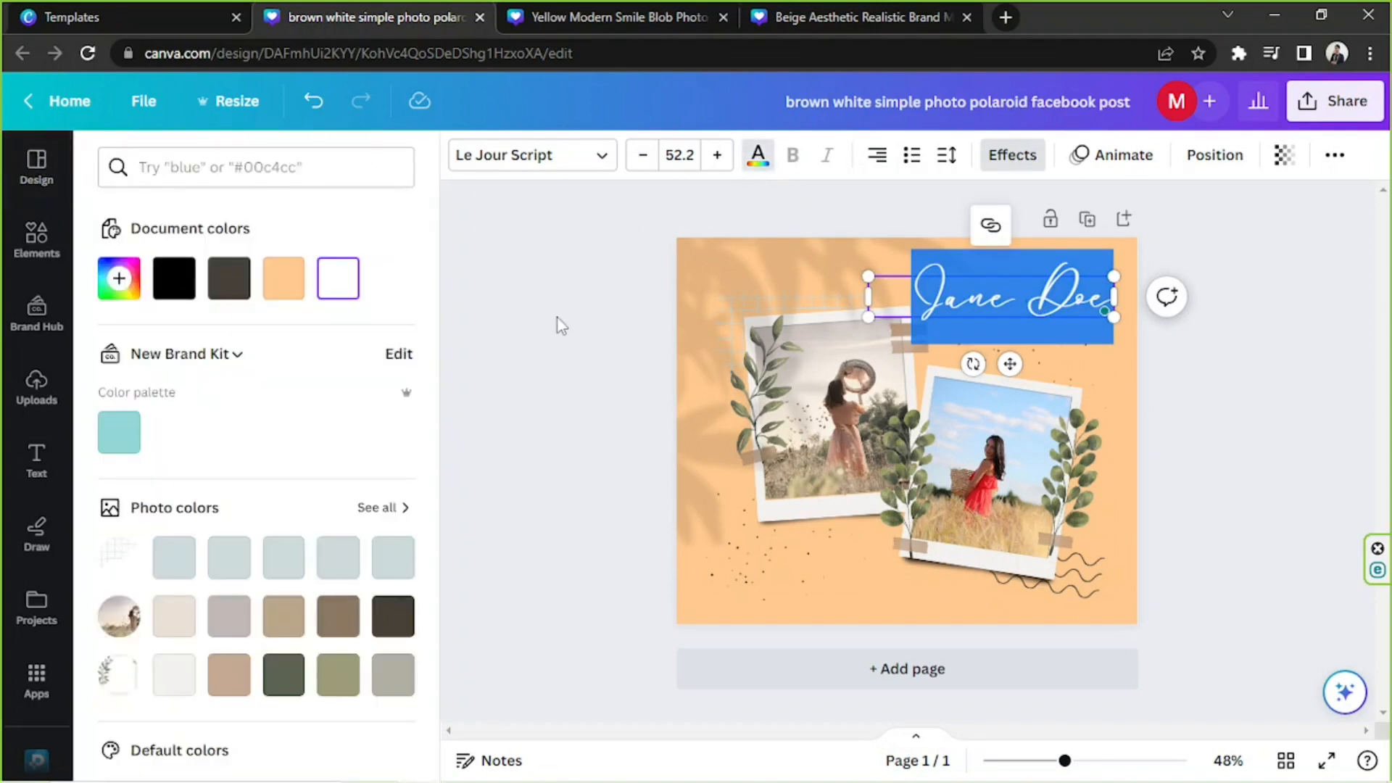
{"action": "left_click", "coordinate": [229, 278]}
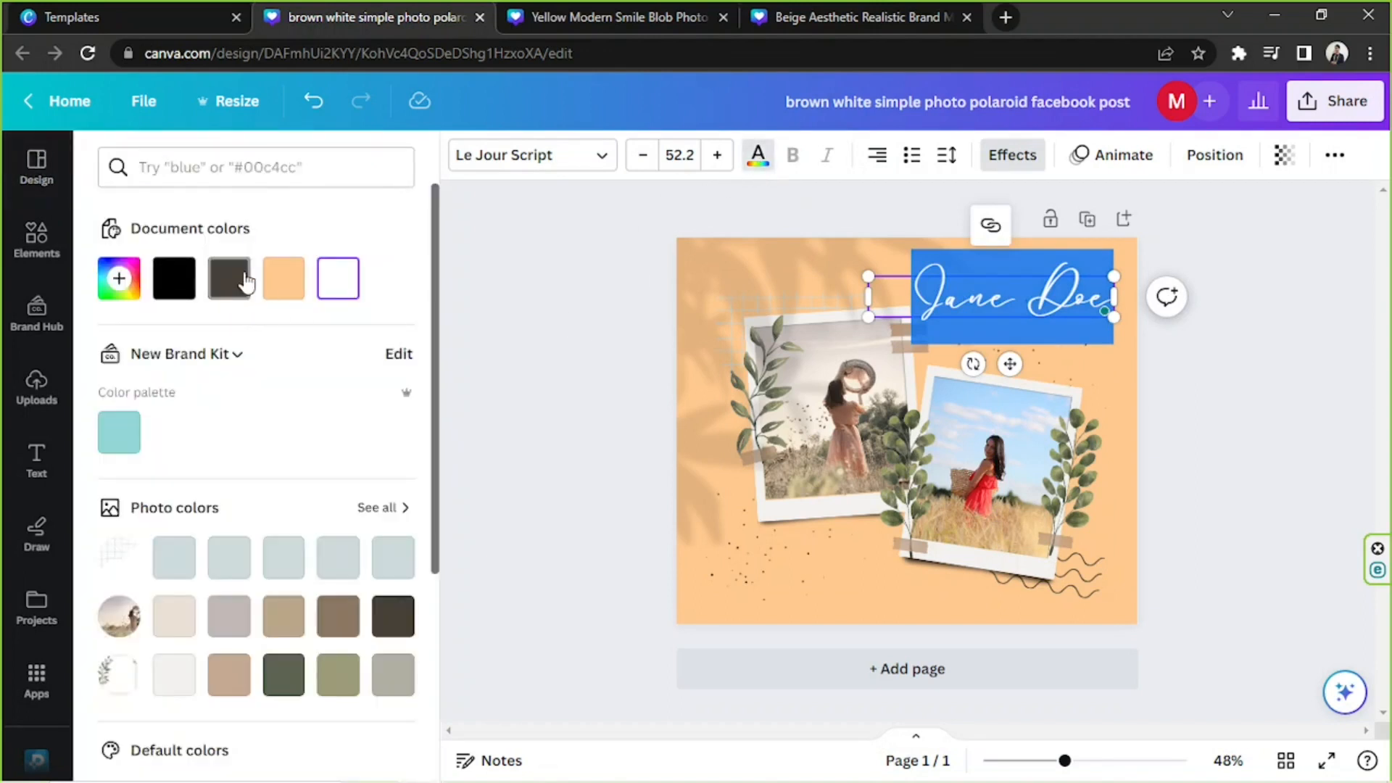
{"action": "left_click", "coordinate": [1027, 287]}
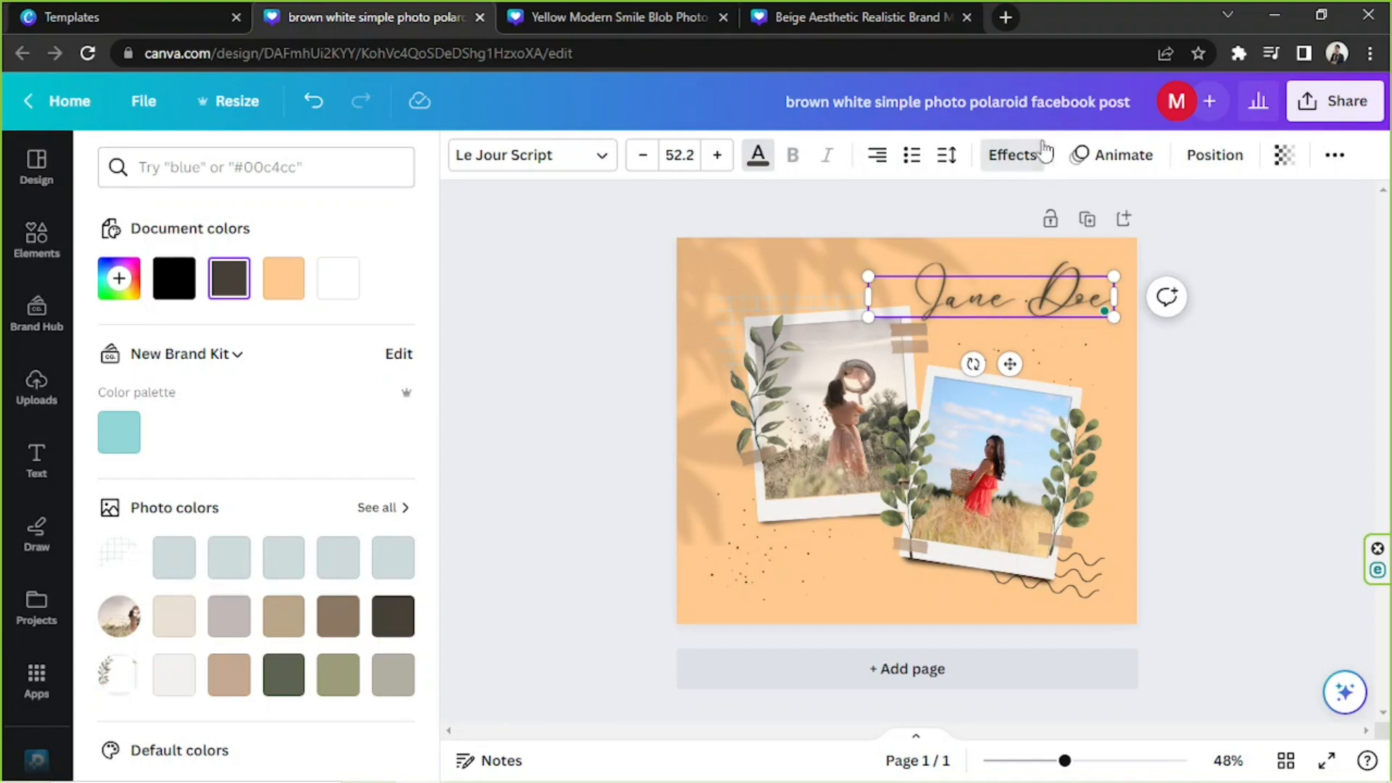
{"action": "left_click", "coordinate": [1006, 156]}
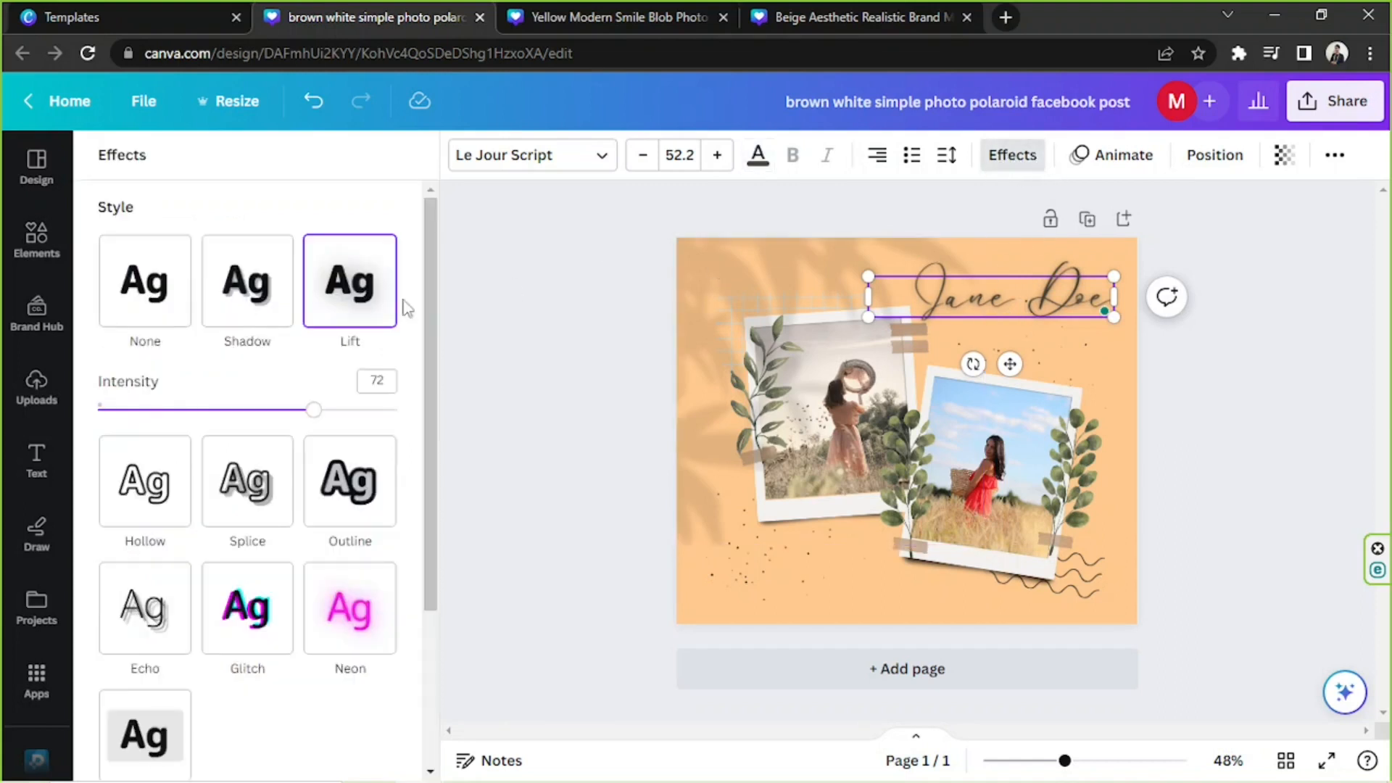
{"action": "left_click", "coordinate": [169, 291]}
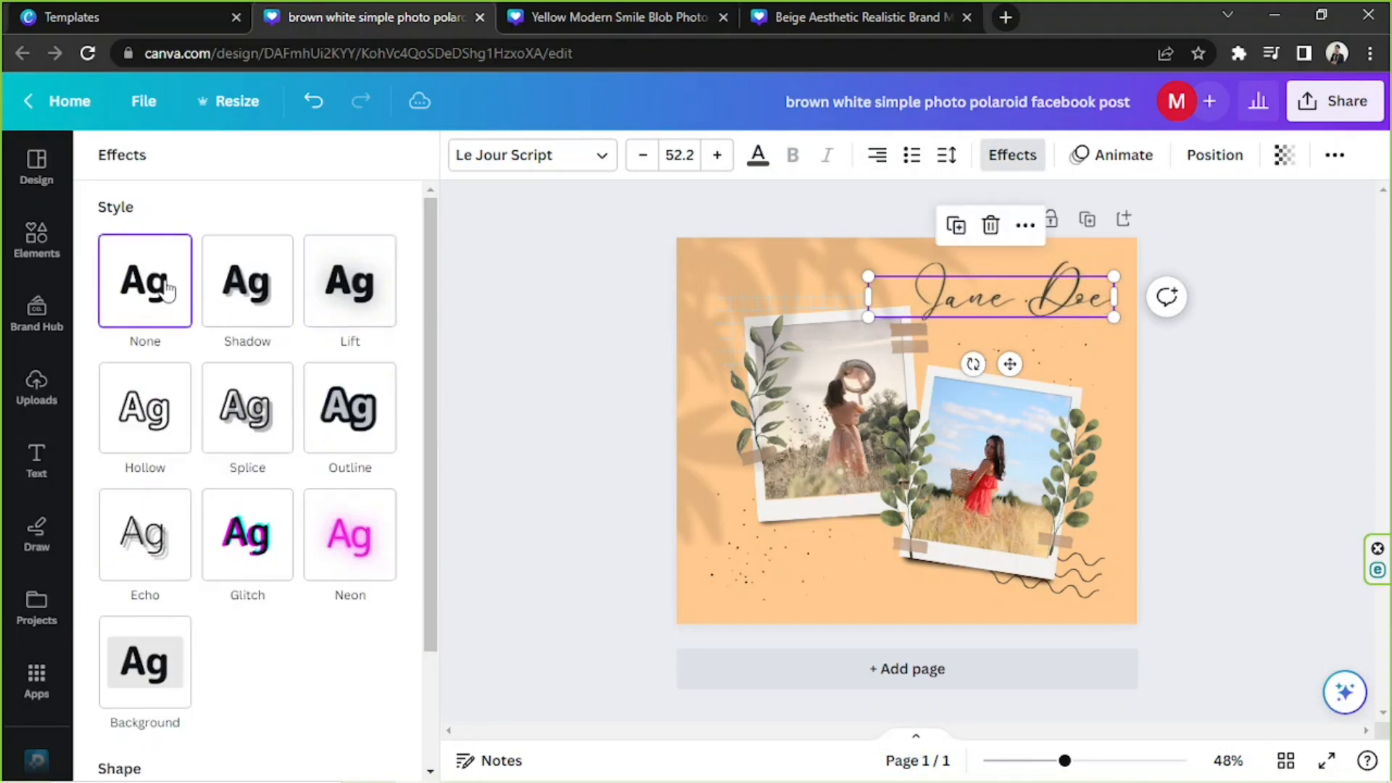
{"action": "left_click", "coordinate": [1211, 349]}
Reduce the name to size 49.1 and position it slightly lower in the page's upper-right area.
{"action": "left_click", "coordinate": [1095, 314]}
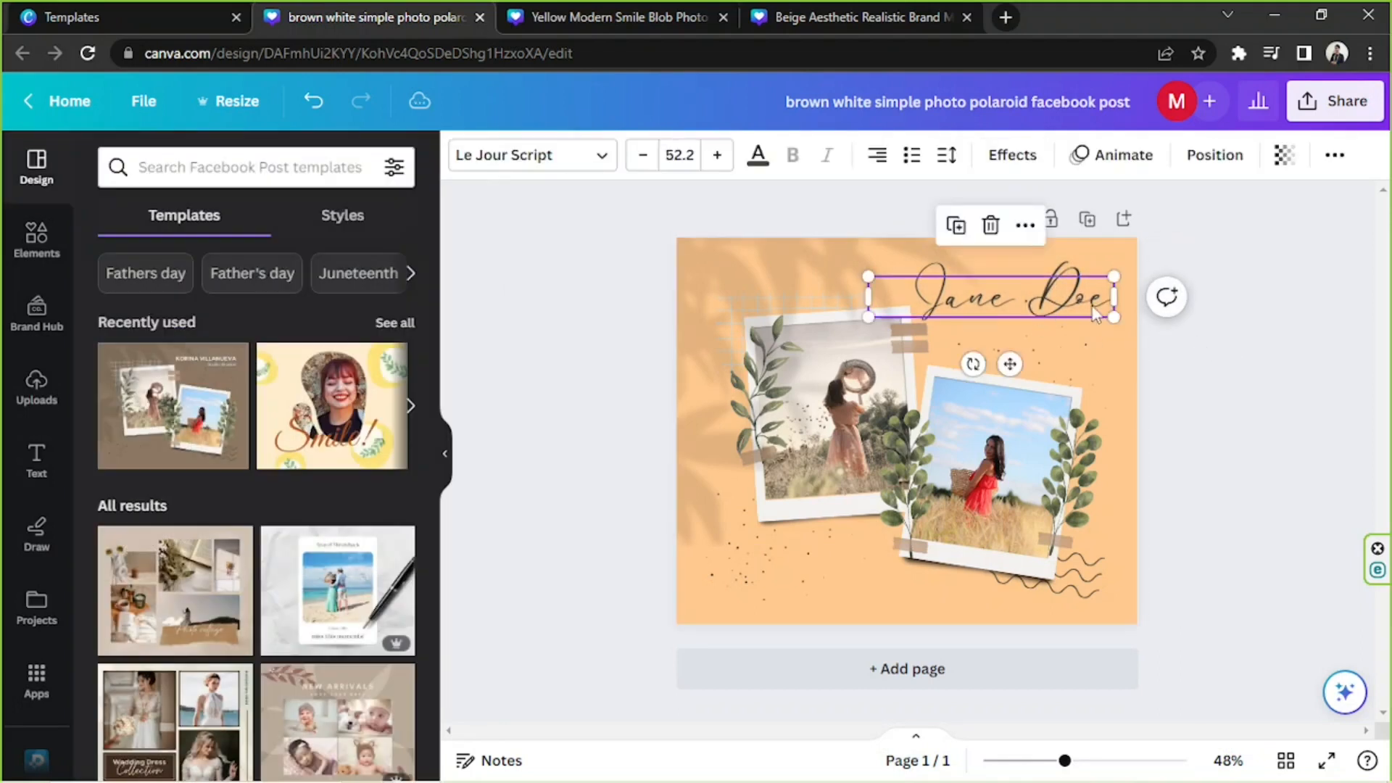
{"action": "left_click_drag", "start_coordinate": [1121, 320], "coordinate": [1111, 324]}
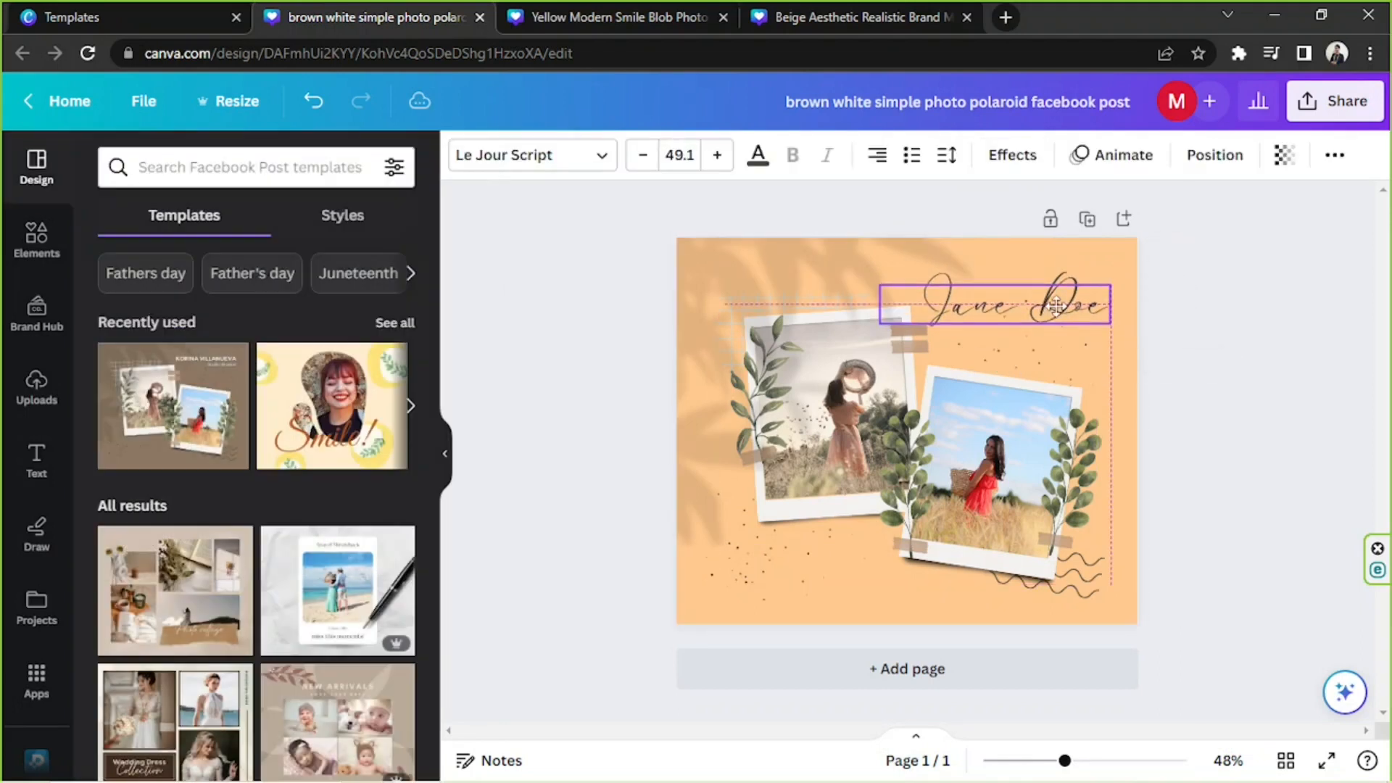
{"action": "left_click", "coordinate": [1204, 309]}
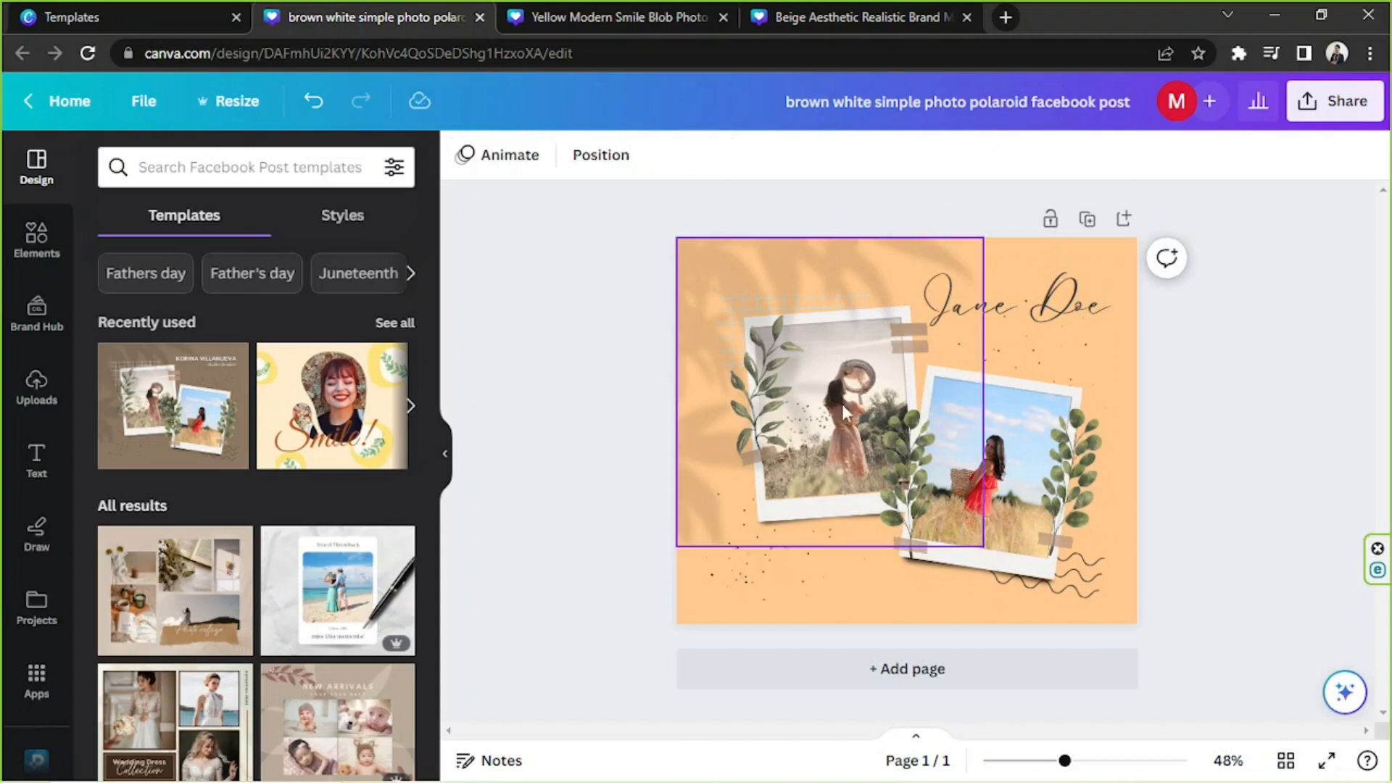
Replace the right polaroid's picture with the uploaded photo of the woman in a long skirt, moving the frame overlay aside and back.
{"action": "left_click", "coordinate": [943, 442]}
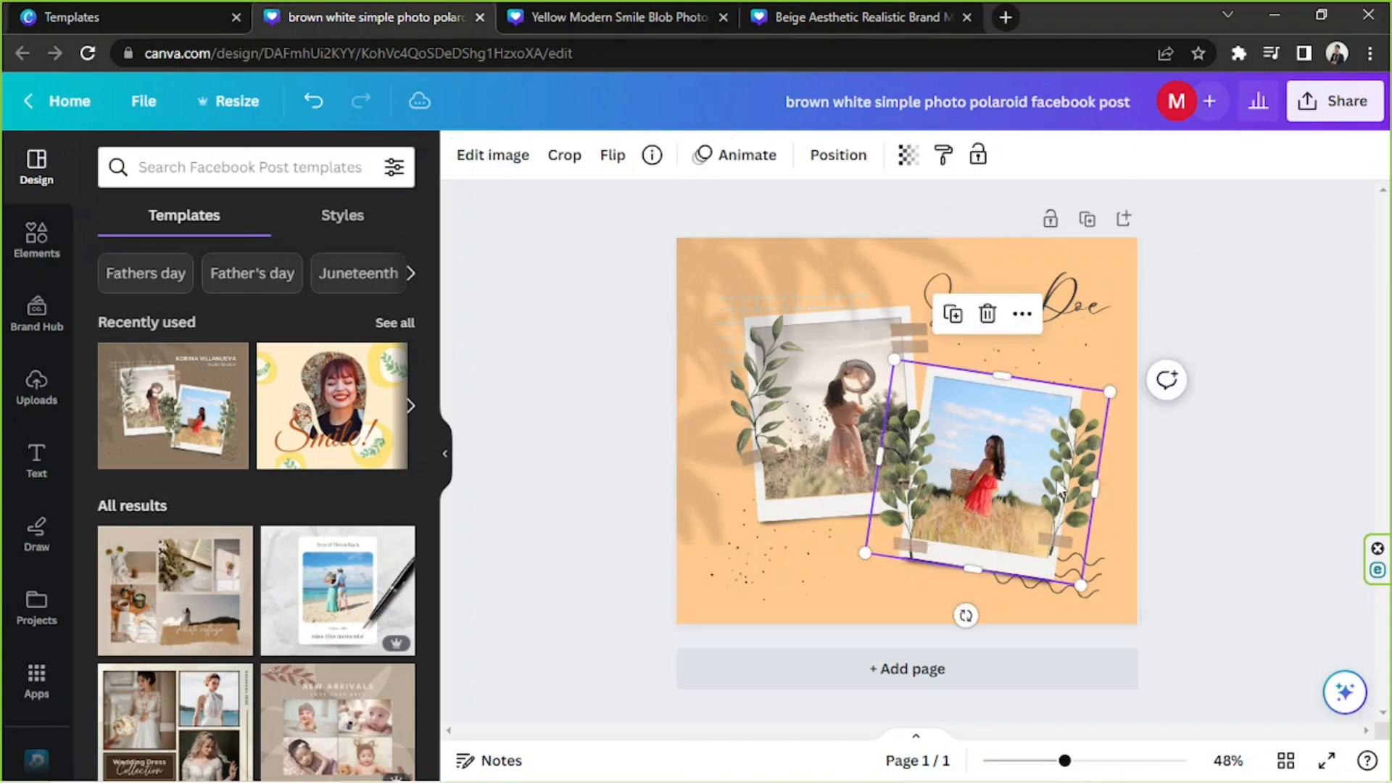
{"action": "left_click", "coordinate": [30, 400]}
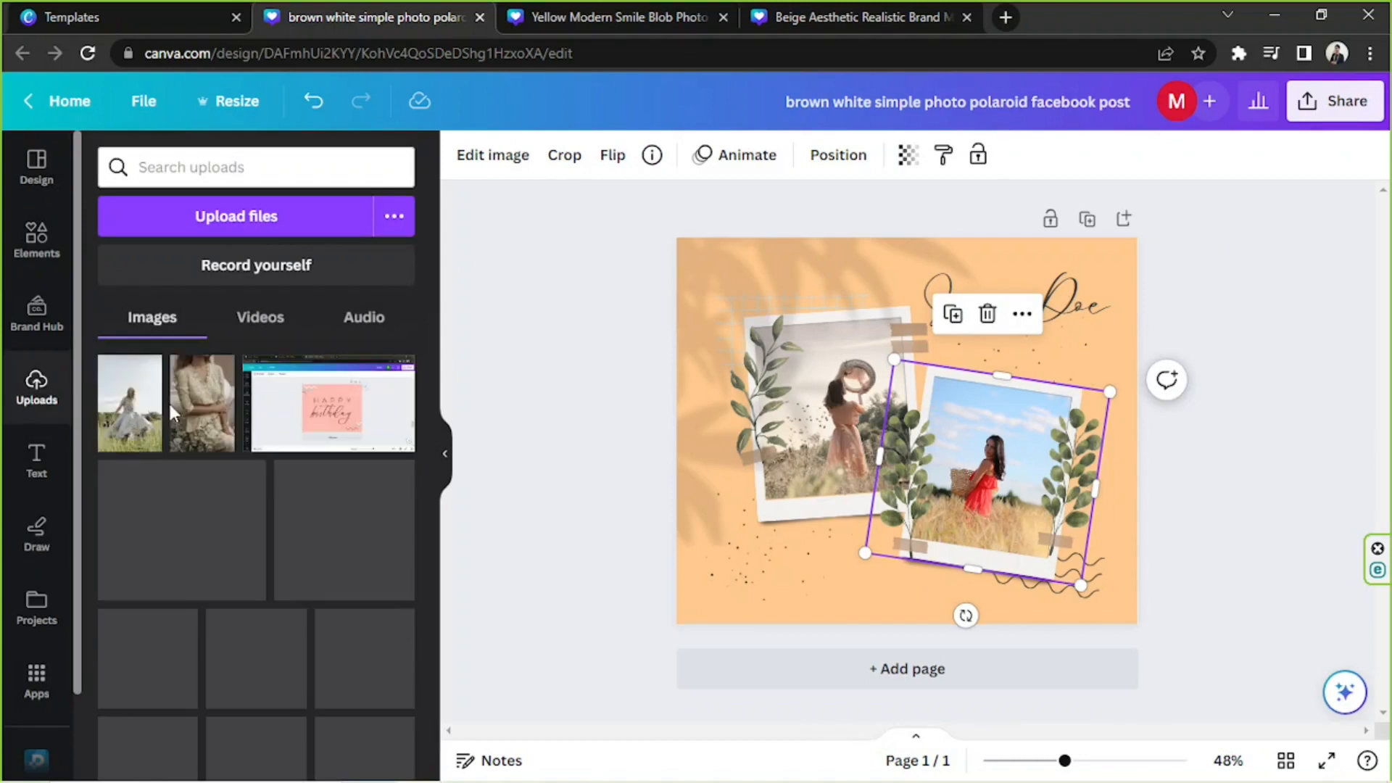
{"action": "left_click_drag", "start_coordinate": [138, 418], "coordinate": [805, 384]}
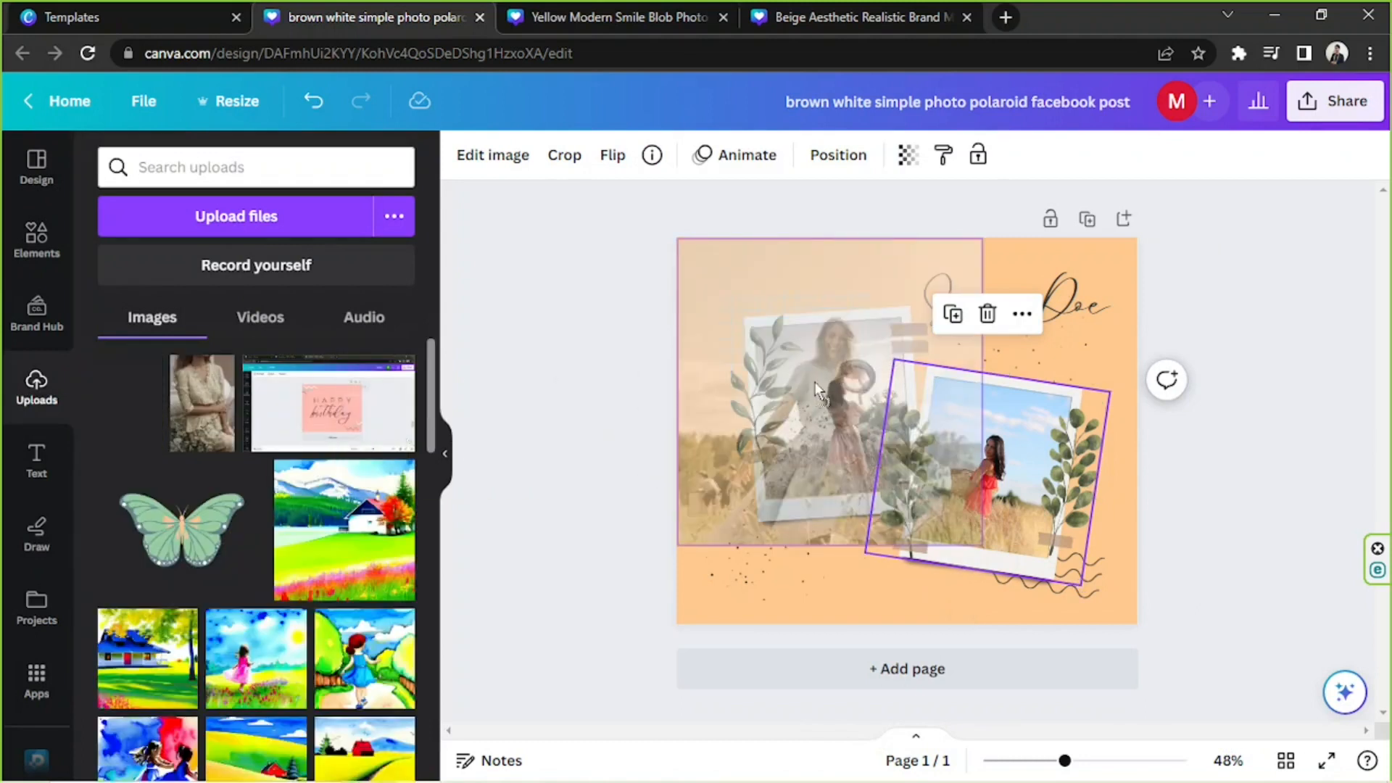
{"action": "left_click_drag", "start_coordinate": [986, 464], "coordinate": [991, 466]}
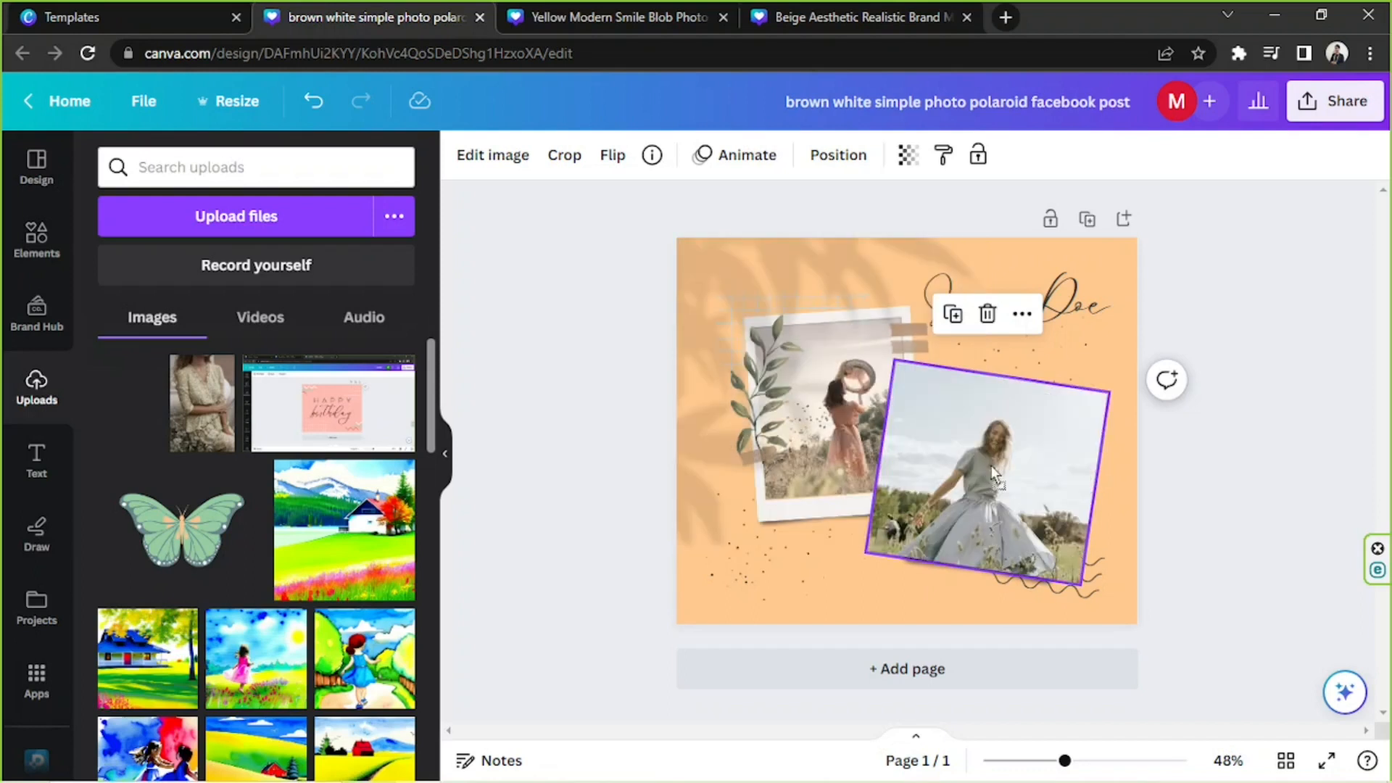
{"action": "left_click_drag", "start_coordinate": [995, 446], "coordinate": [708, 409]}
{"action": "left_click_drag", "start_coordinate": [802, 421], "coordinate": [879, 636]}
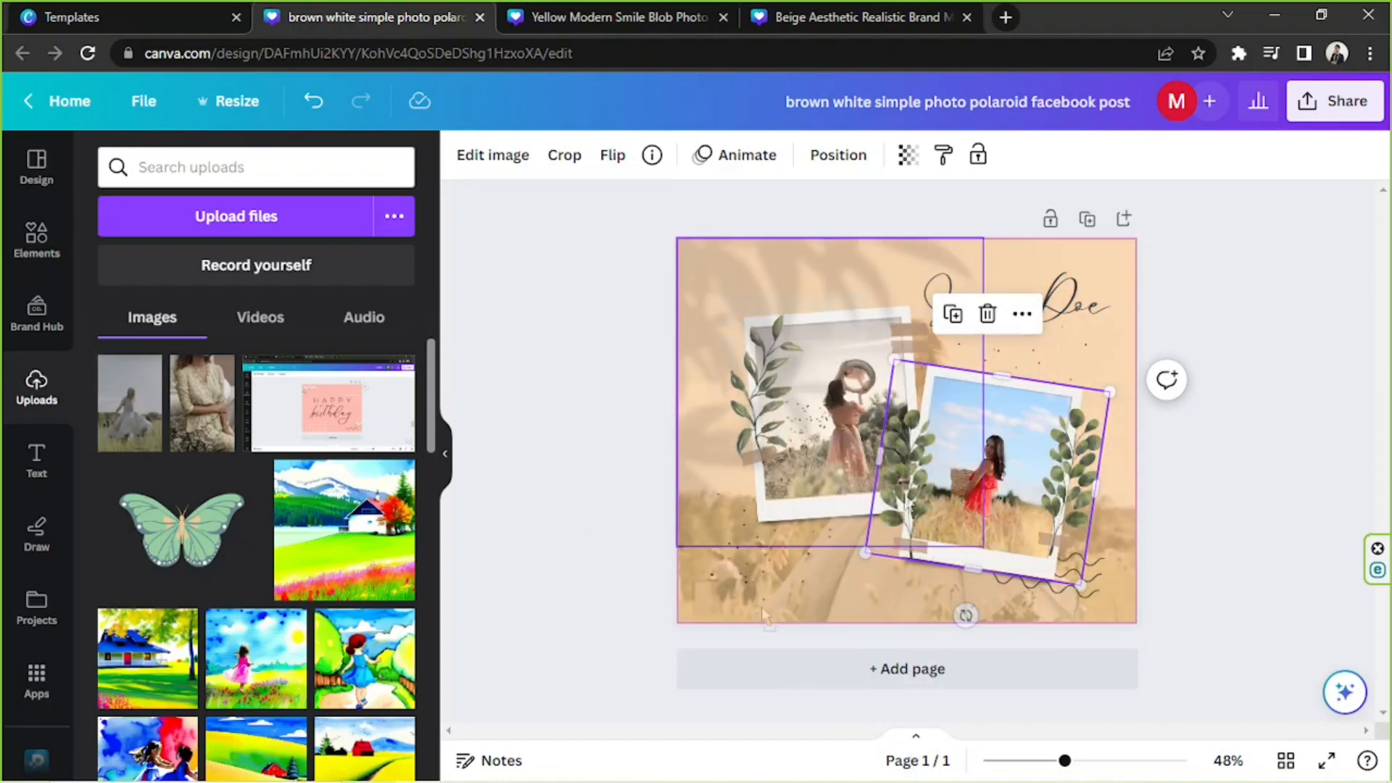
{"action": "left_click_drag", "start_coordinate": [1070, 475], "coordinate": [836, 545]}
{"action": "left_click_drag", "start_coordinate": [147, 415], "coordinate": [1002, 464]}
{"action": "left_click_drag", "start_coordinate": [825, 598], "coordinate": [1019, 526]}
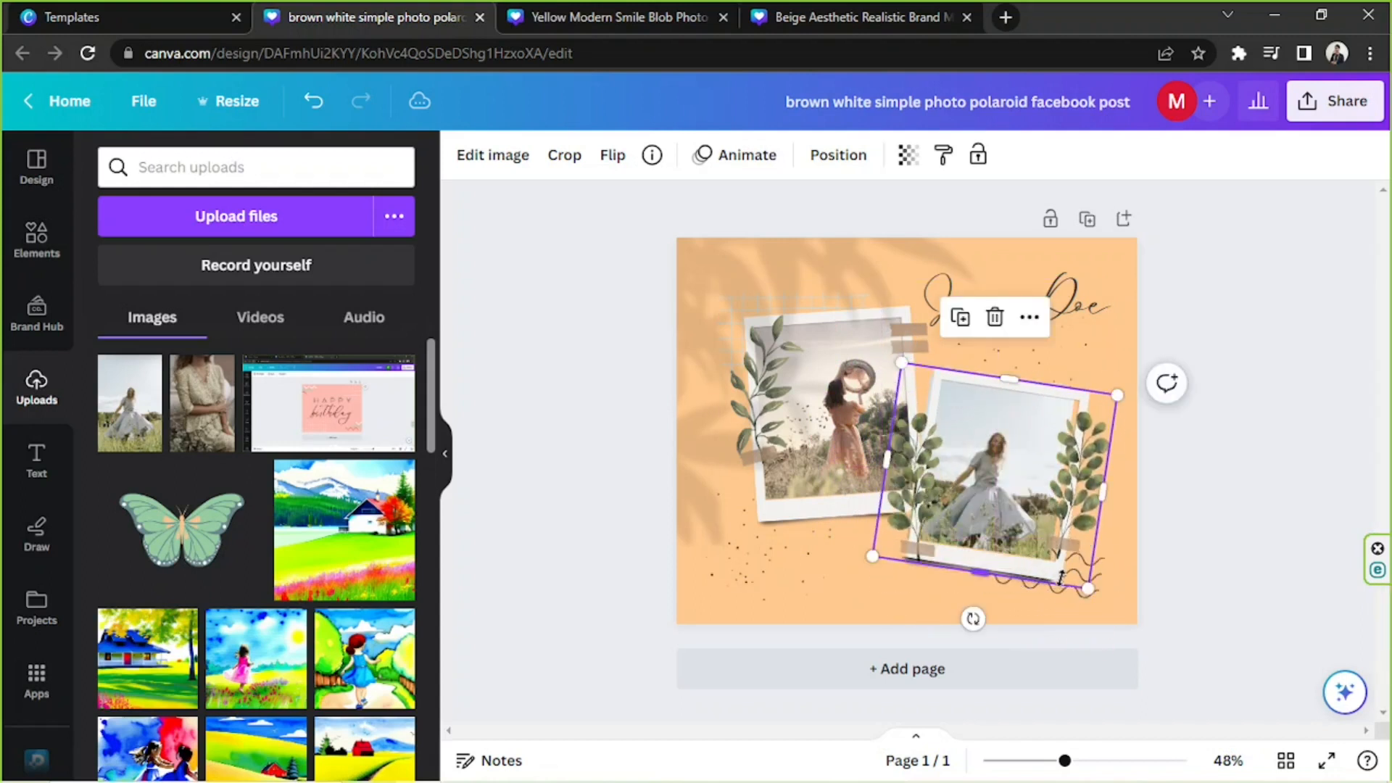
{"action": "left_click_drag", "start_coordinate": [1063, 583], "coordinate": [1054, 574]}
Move the leaf shadow and left frame overlay aside and place the uploaded patterned-dress photo in the left polaroid.
{"action": "left_click", "coordinate": [1102, 760]}
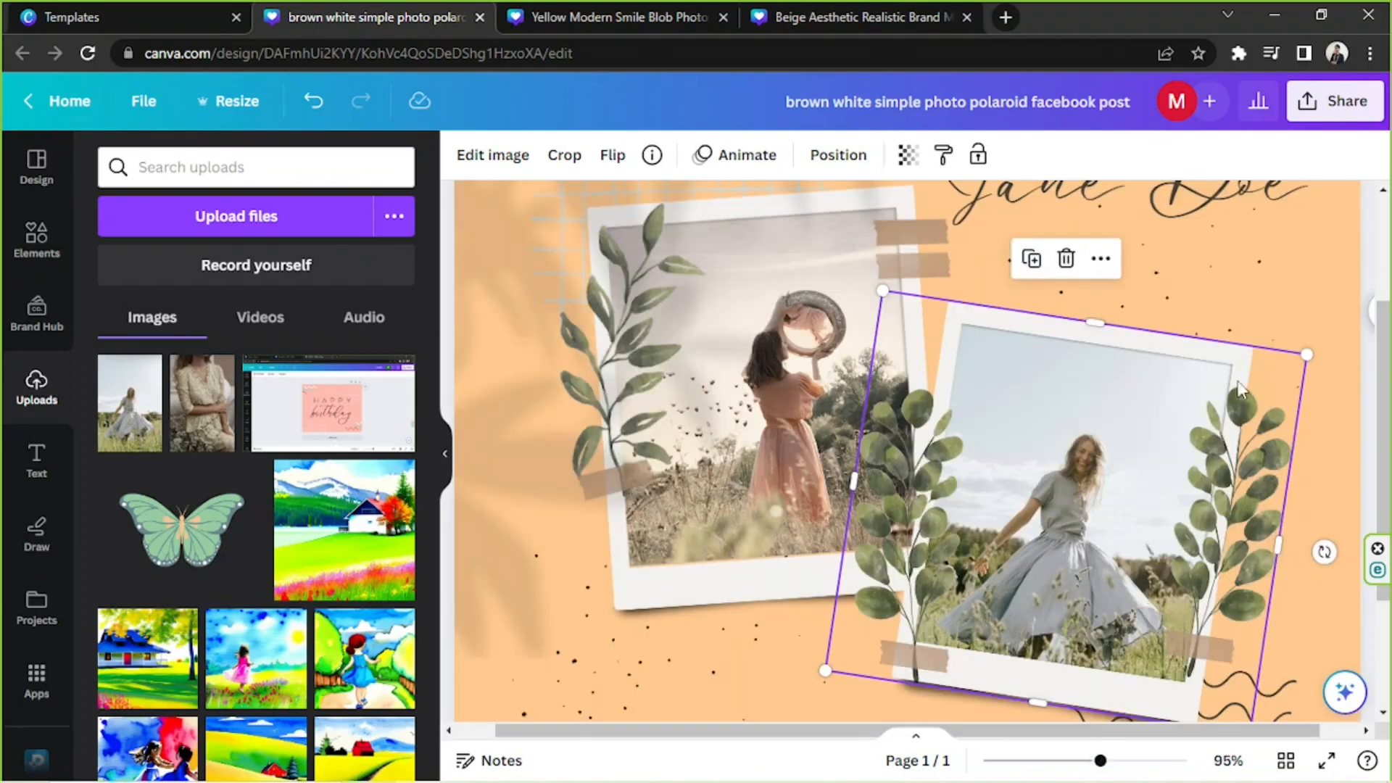
{"action": "scroll", "coordinate": [1240, 392], "scroll_direction": "down", "scroll_amount": 2}
{"action": "left_click", "coordinate": [882, 671]}
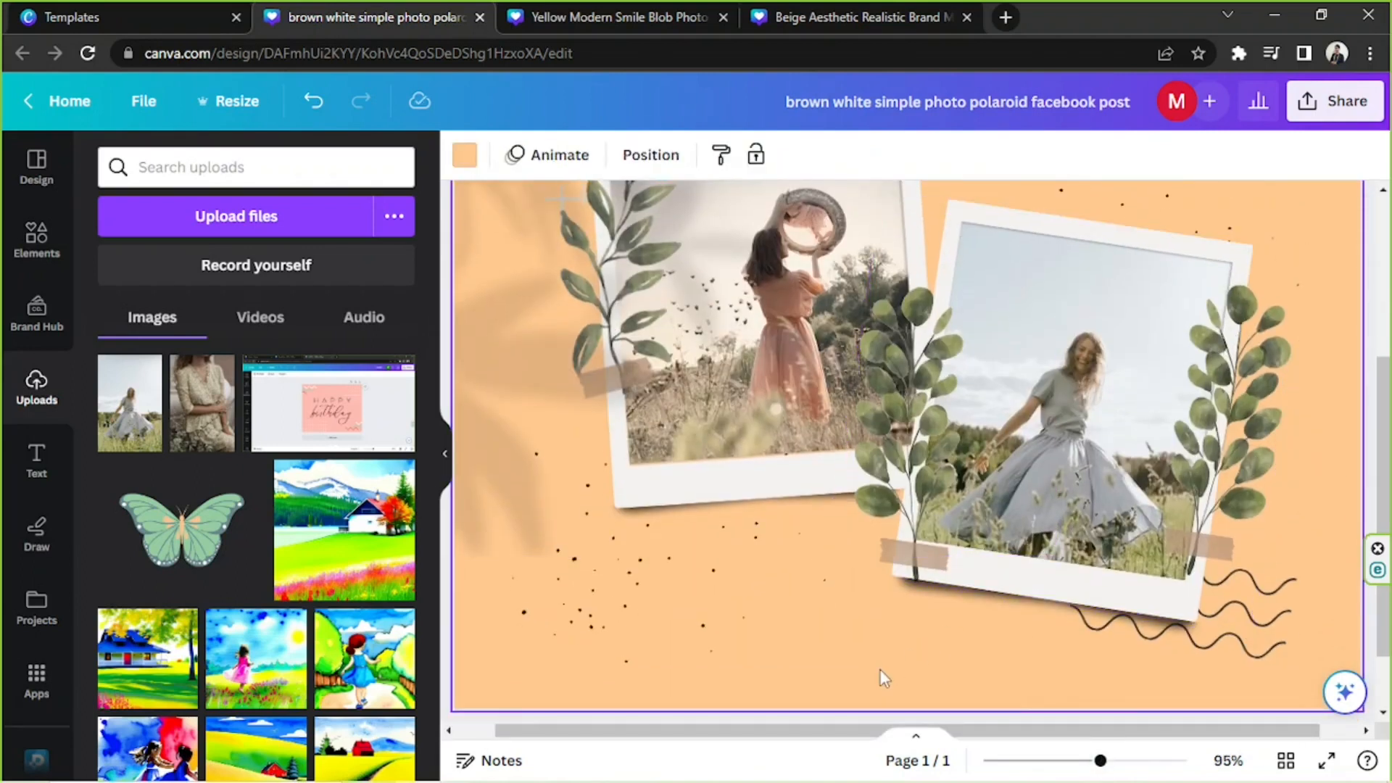
{"action": "scroll", "coordinate": [834, 533], "scroll_direction": "up", "scroll_amount": 2}
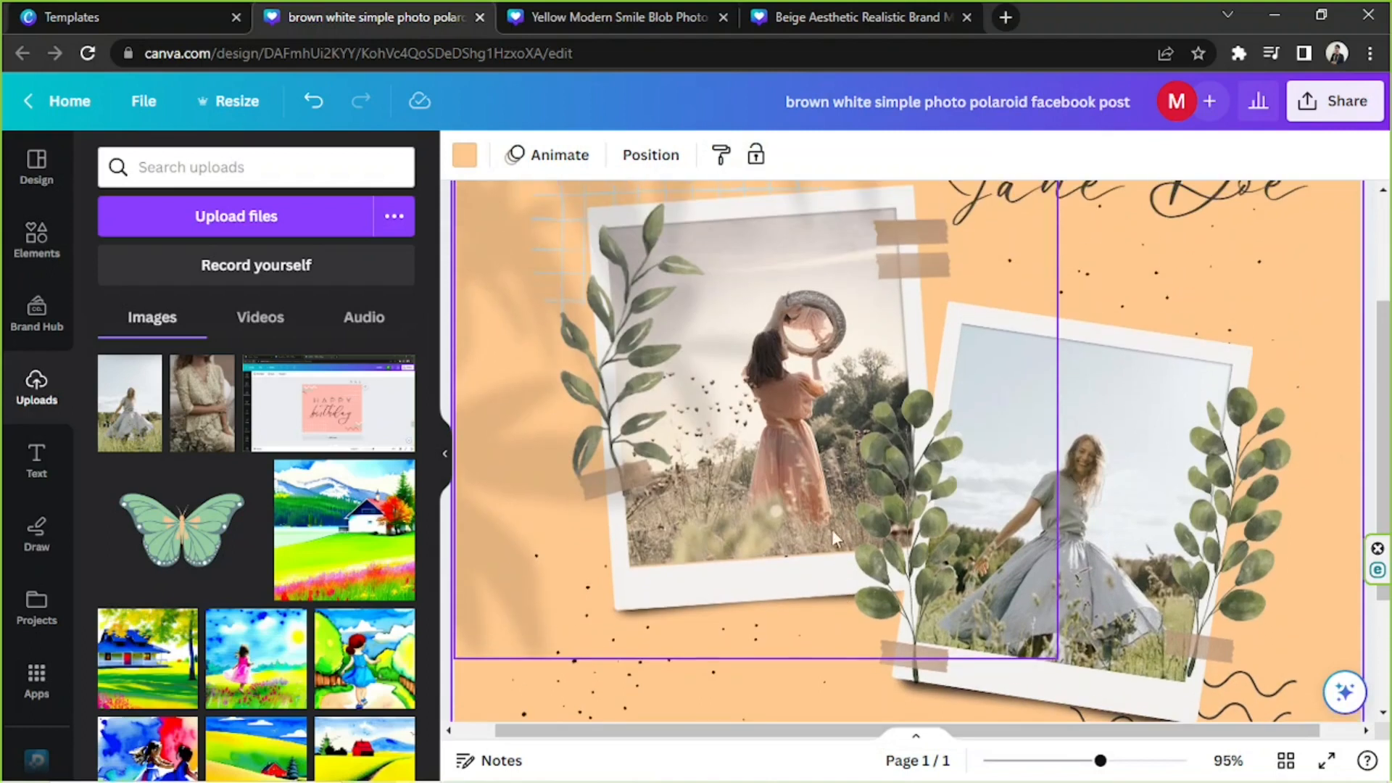
{"action": "left_click", "coordinate": [721, 378]}
{"action": "left_click_drag", "start_coordinate": [1106, 763], "coordinate": [1071, 761]}
{"action": "left_click_drag", "start_coordinate": [852, 468], "coordinate": [1190, 407]}
{"action": "left_click_drag", "start_coordinate": [778, 428], "coordinate": [731, 566]}
{"action": "left_click_drag", "start_coordinate": [202, 402], "coordinate": [846, 359]}
Realign the frame overlay with the left polaroid photo and return the leaf shadow to the page's upper-left corner.
{"action": "left_click_drag", "start_coordinate": [781, 558], "coordinate": [722, 488]}
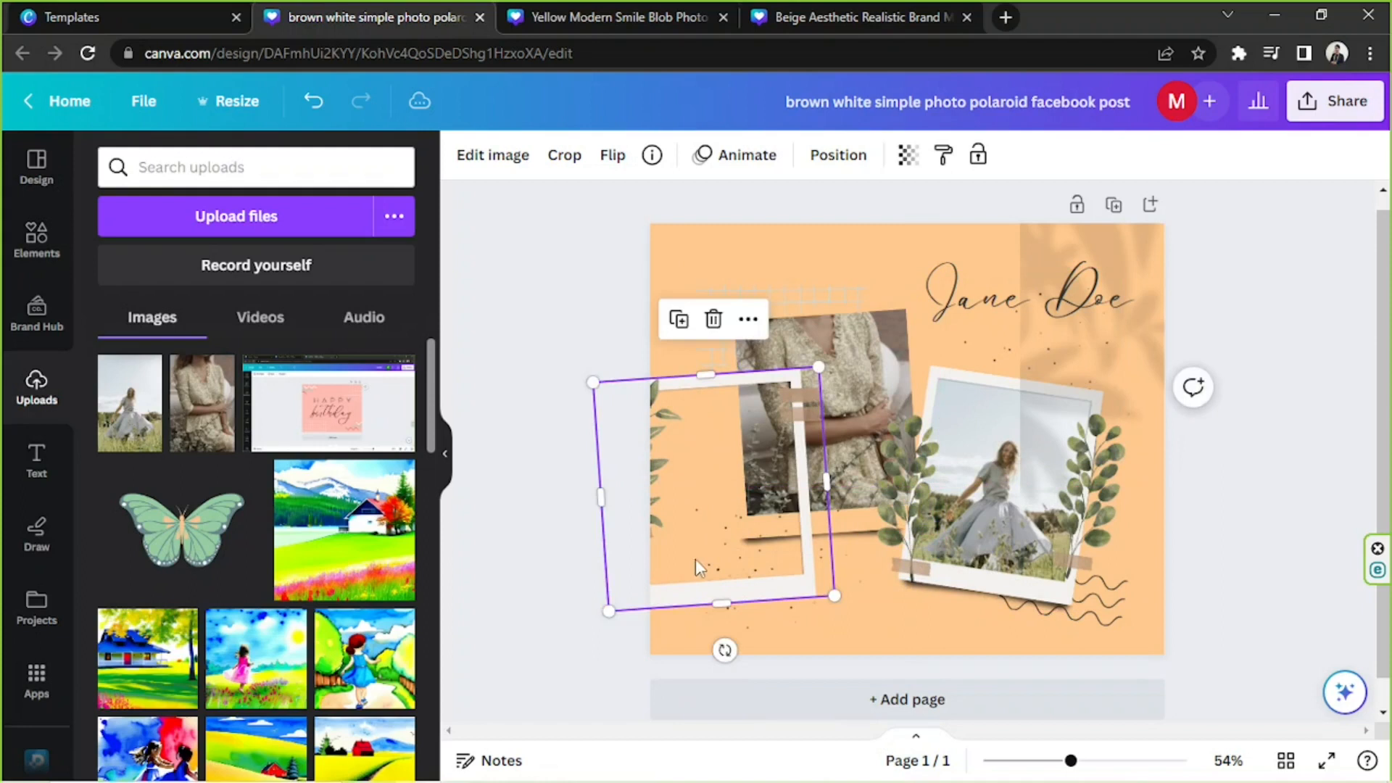
{"action": "left_click_drag", "start_coordinate": [695, 559], "coordinate": [739, 514]}
{"action": "left_click_drag", "start_coordinate": [669, 539], "coordinate": [737, 515]}
{"action": "left_click", "coordinate": [1151, 368]}
{"action": "left_click_drag", "start_coordinate": [1089, 342], "coordinate": [806, 400]}
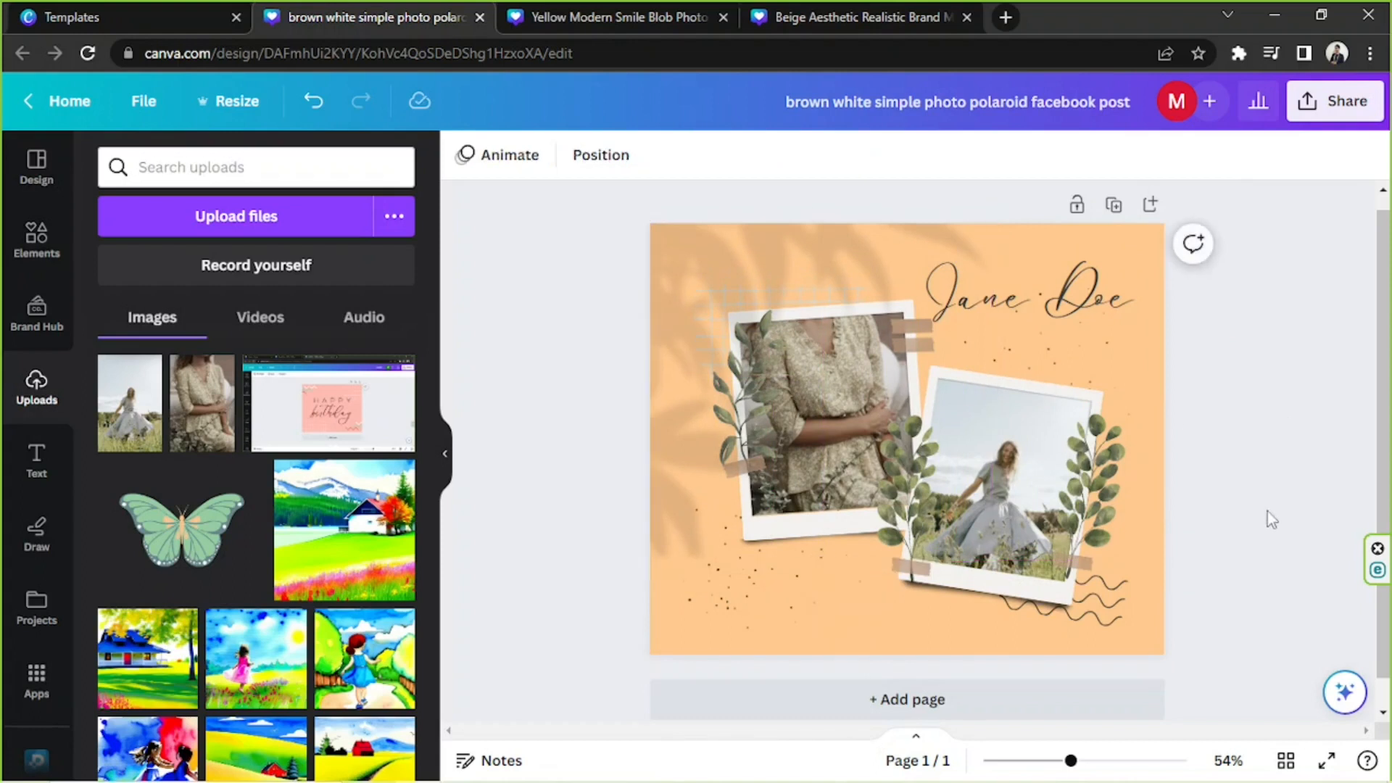
Recolor the wavy lines below the right polaroid to white.
{"action": "left_click", "coordinate": [1097, 596]}
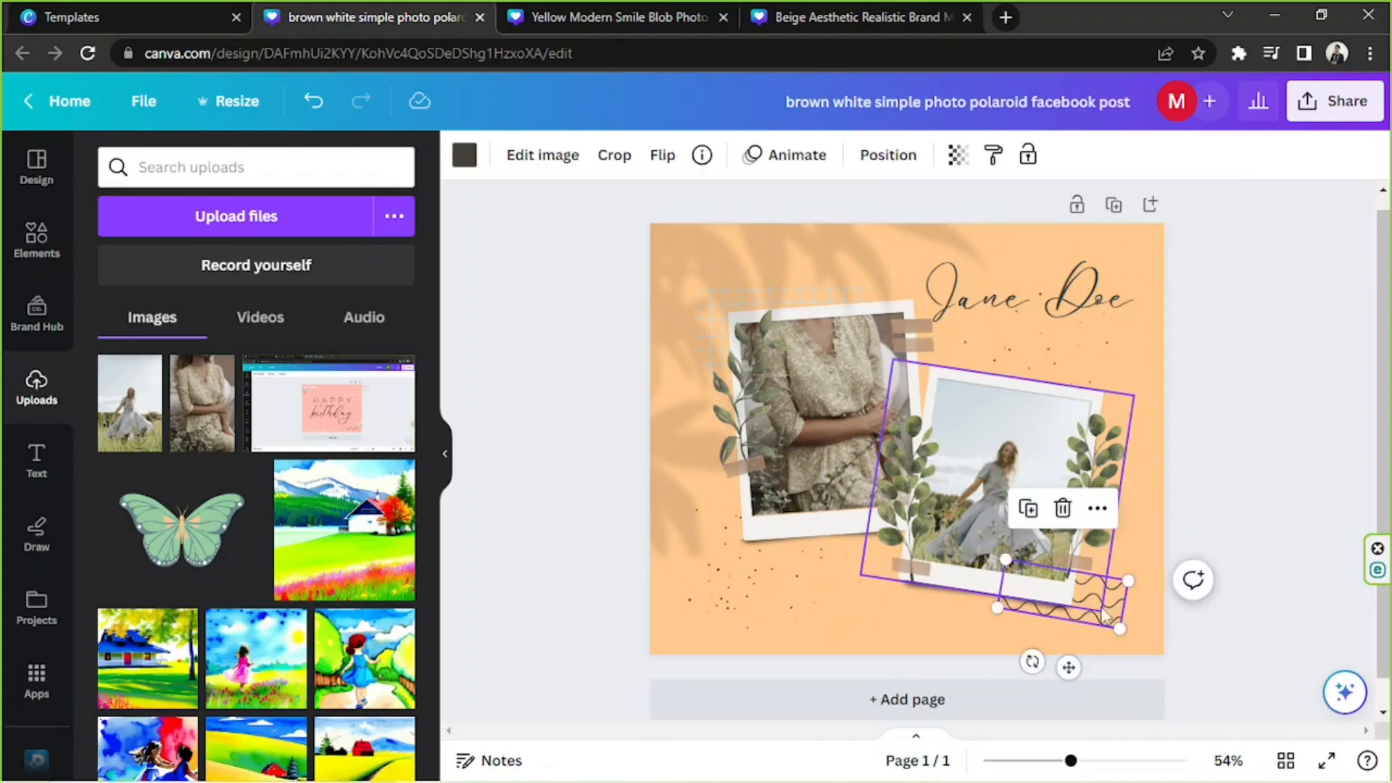
{"action": "left_click", "coordinate": [464, 154]}
{"action": "scroll", "coordinate": [428, 288], "scroll_direction": "down", "scroll_amount": 3}
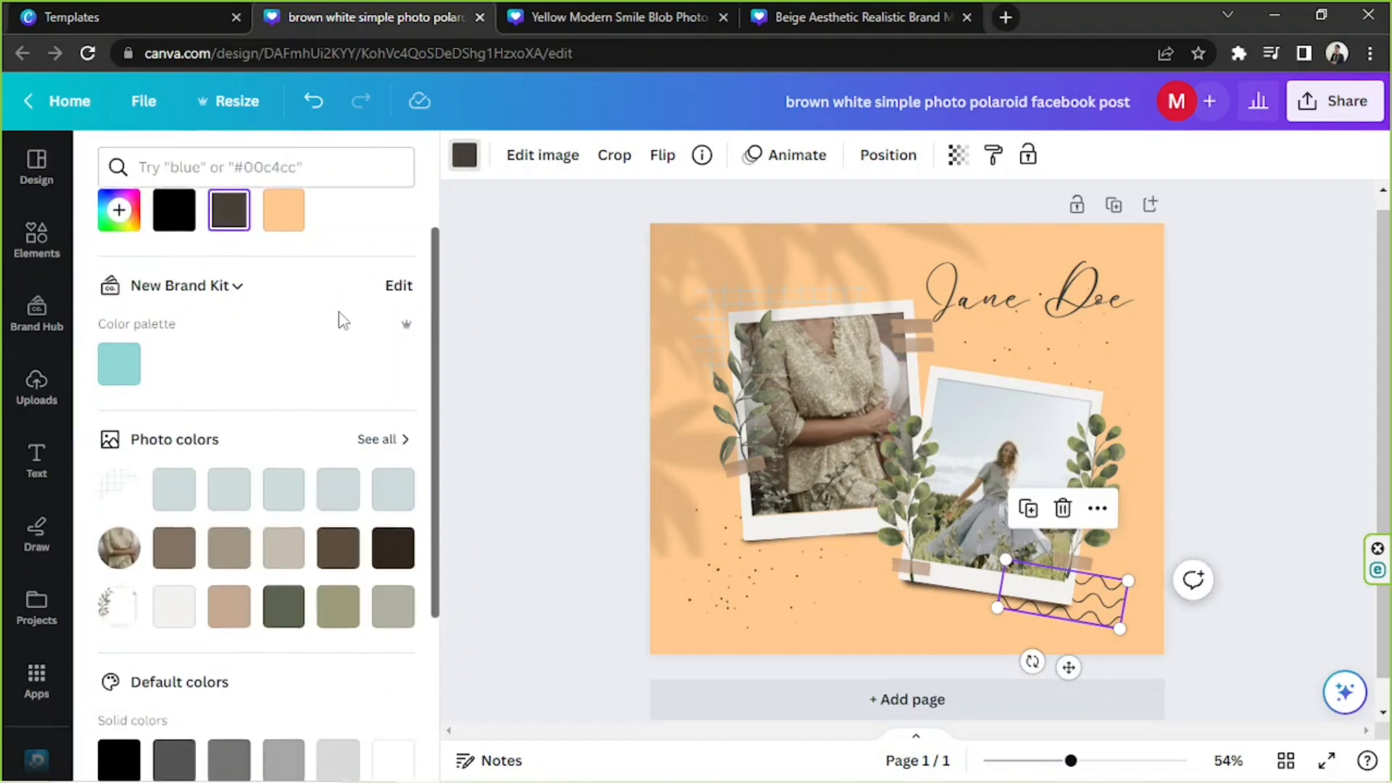
{"action": "left_click", "coordinate": [393, 625]}
{"action": "left_click", "coordinate": [1301, 393]}
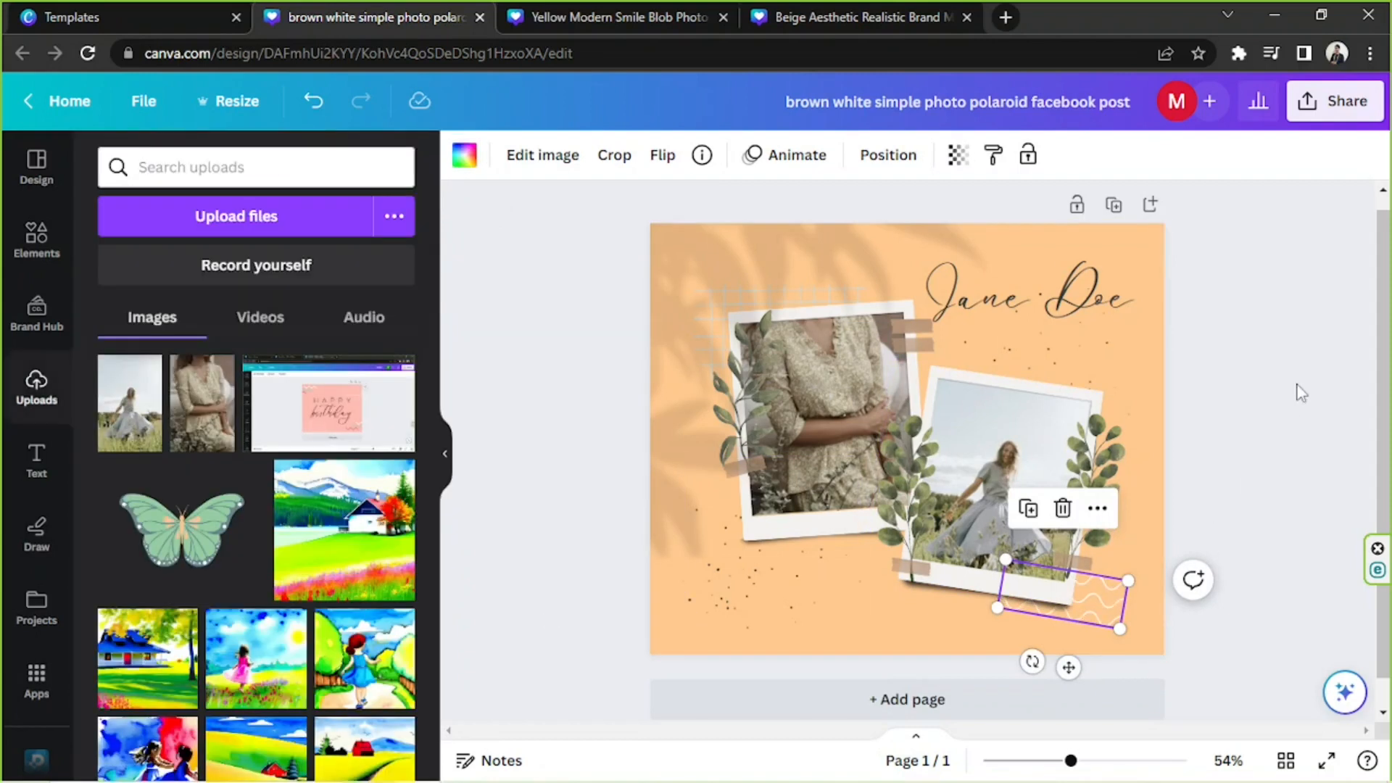
Rotate the wavy lines level and enlarge them at the page's lower-right corner.
{"action": "left_click_drag", "start_coordinate": [1032, 662], "coordinate": [1047, 666]}
{"action": "left_click_drag", "start_coordinate": [1116, 599], "coordinate": [1167, 634]}
{"action": "left_click_drag", "start_coordinate": [1050, 604], "coordinate": [994, 581]}
Place a copy of the white wavy lines at the page's left edge and send it to the back, behind the polaroid.
{"action": "mouse_move", "coordinate": [1125, 612]}
{"action": "left_mouse_down"}
{"action": "mouse_move", "coordinate": [1140, 602]}
{"action": "mouse_move", "coordinate": [1151, 614]}
{"action": "mouse_move", "coordinate": [1150, 599]}
{"action": "mouse_move", "coordinate": [658, 351]}
{"action": "mouse_move", "coordinate": [662, 317]}
{"action": "mouse_move", "coordinate": [675, 336]}
{"action": "mouse_move", "coordinate": [664, 365]}
{"action": "mouse_move", "coordinate": [651, 315]}
{"action": "mouse_move", "coordinate": [670, 306]}
{"action": "mouse_move", "coordinate": [688, 313]}
{"action": "mouse_move", "coordinate": [672, 337]}
{"action": "mouse_move", "coordinate": [673, 403]}
{"action": "mouse_move", "coordinate": [672, 379]}
{"action": "left_mouse_up"}
{"action": "left_click", "coordinate": [1099, 511]}
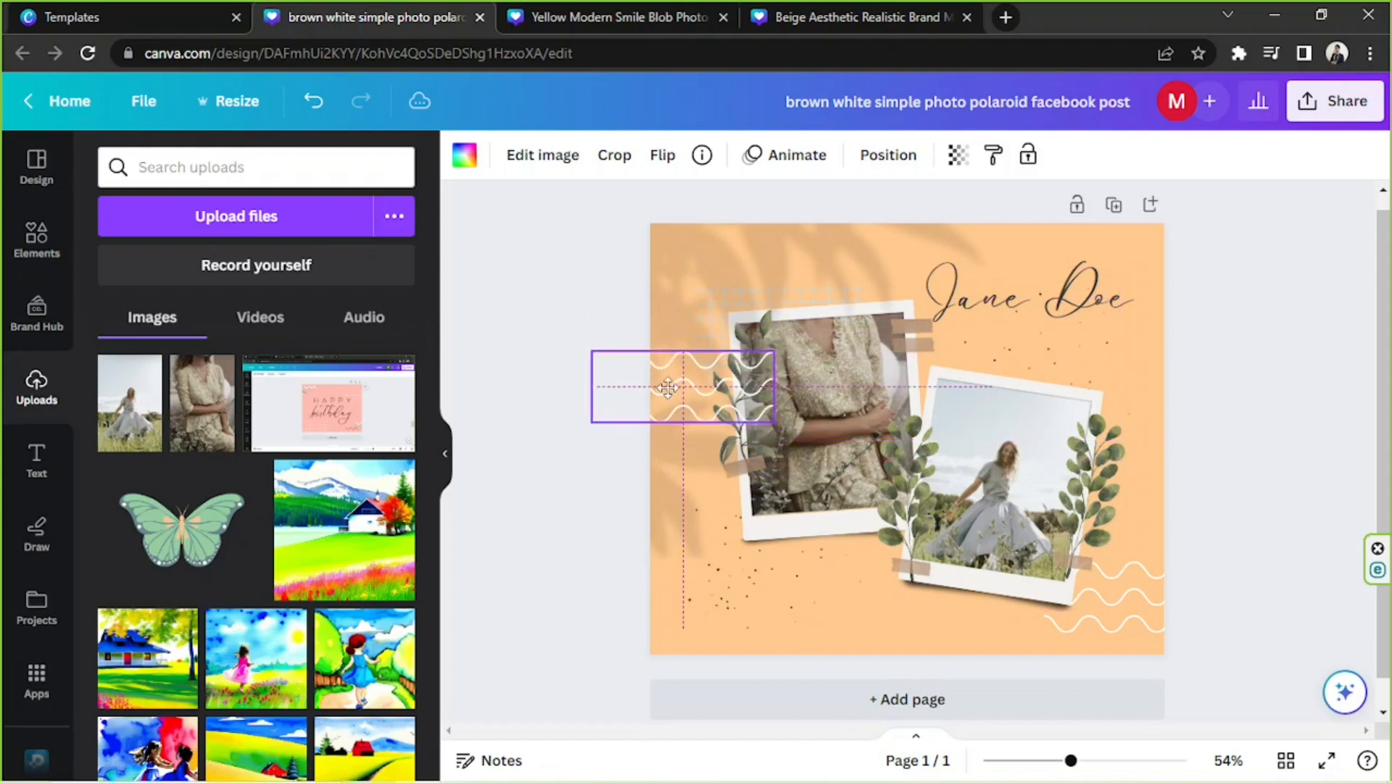
{"action": "left_click", "coordinate": [889, 155]}
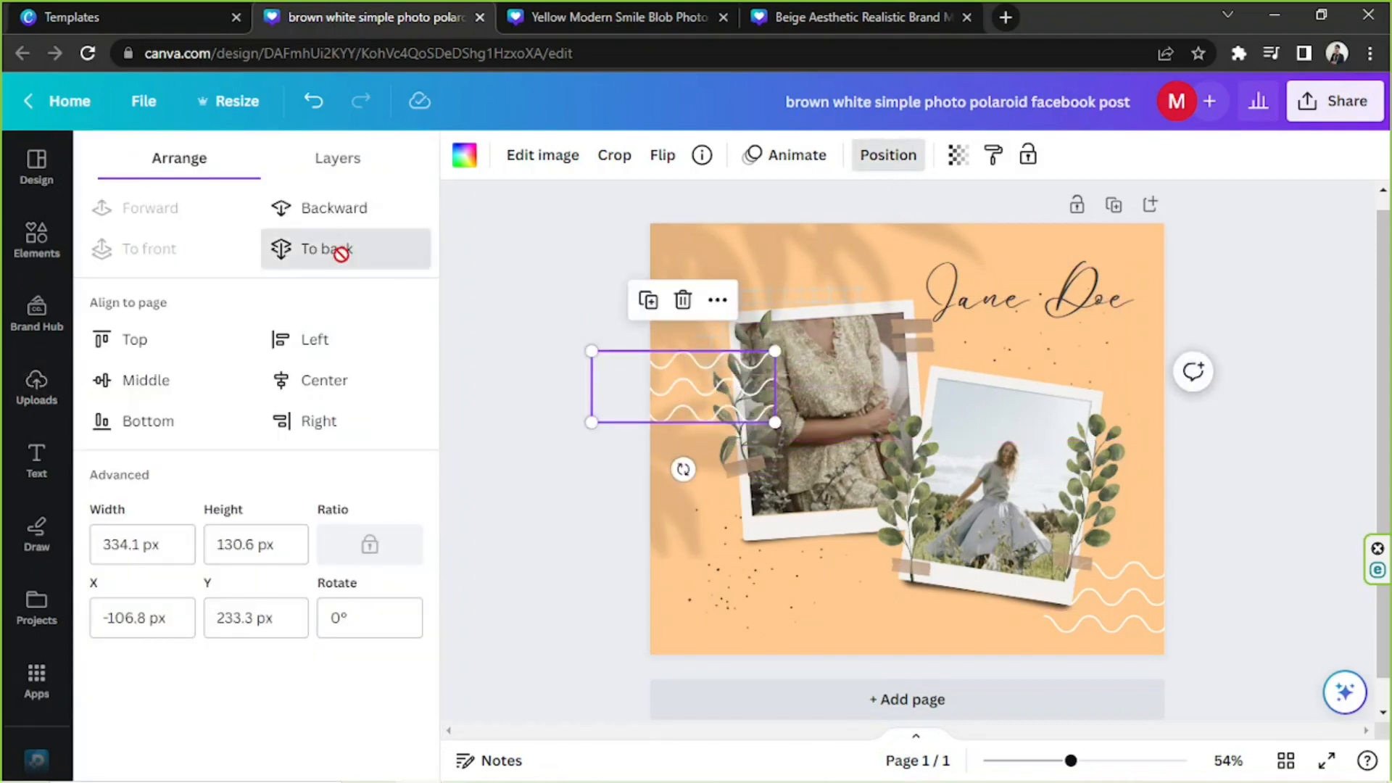
{"action": "left_click", "coordinate": [345, 251]}
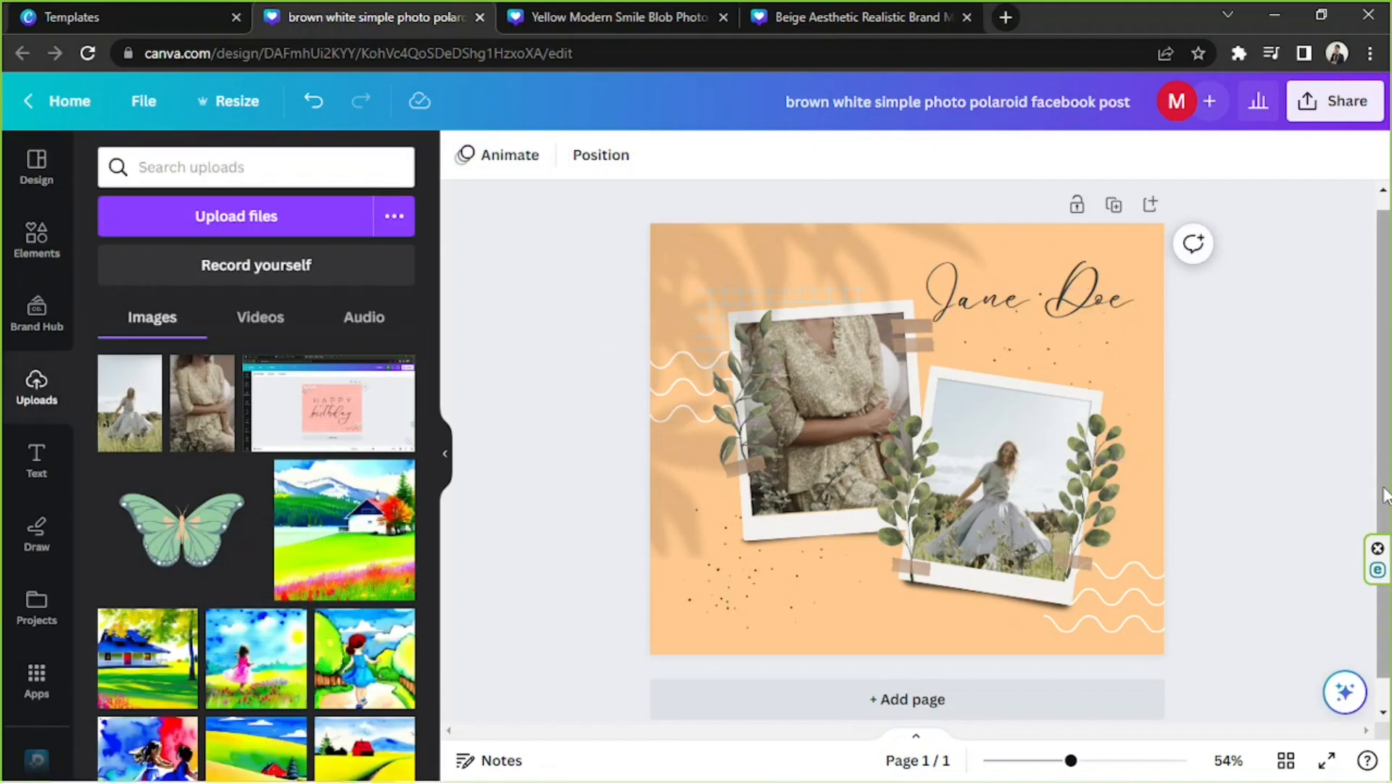
{"action": "left_click", "coordinate": [446, 460]}
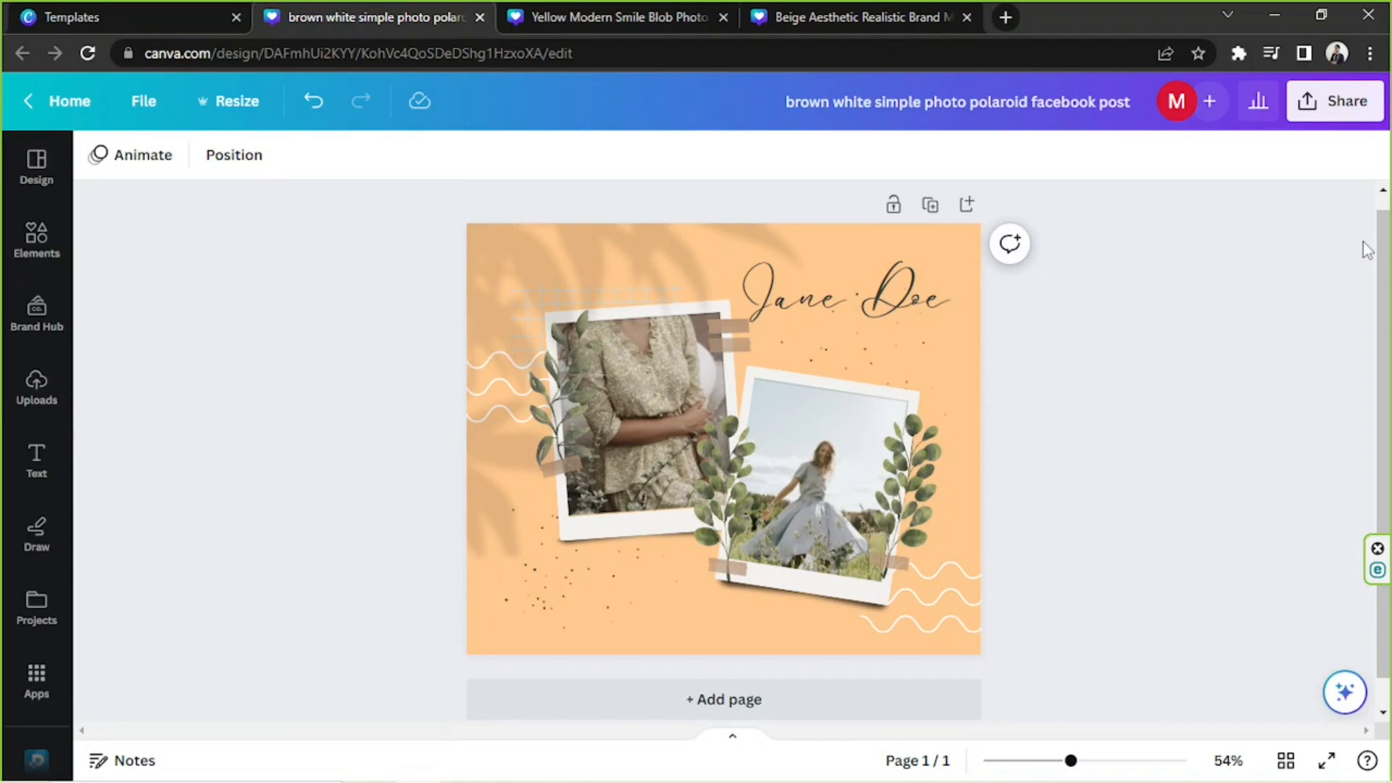
Review the download options for the finished polaroid design, including file type and size, and close them.
{"action": "left_click", "coordinate": [1352, 100]}
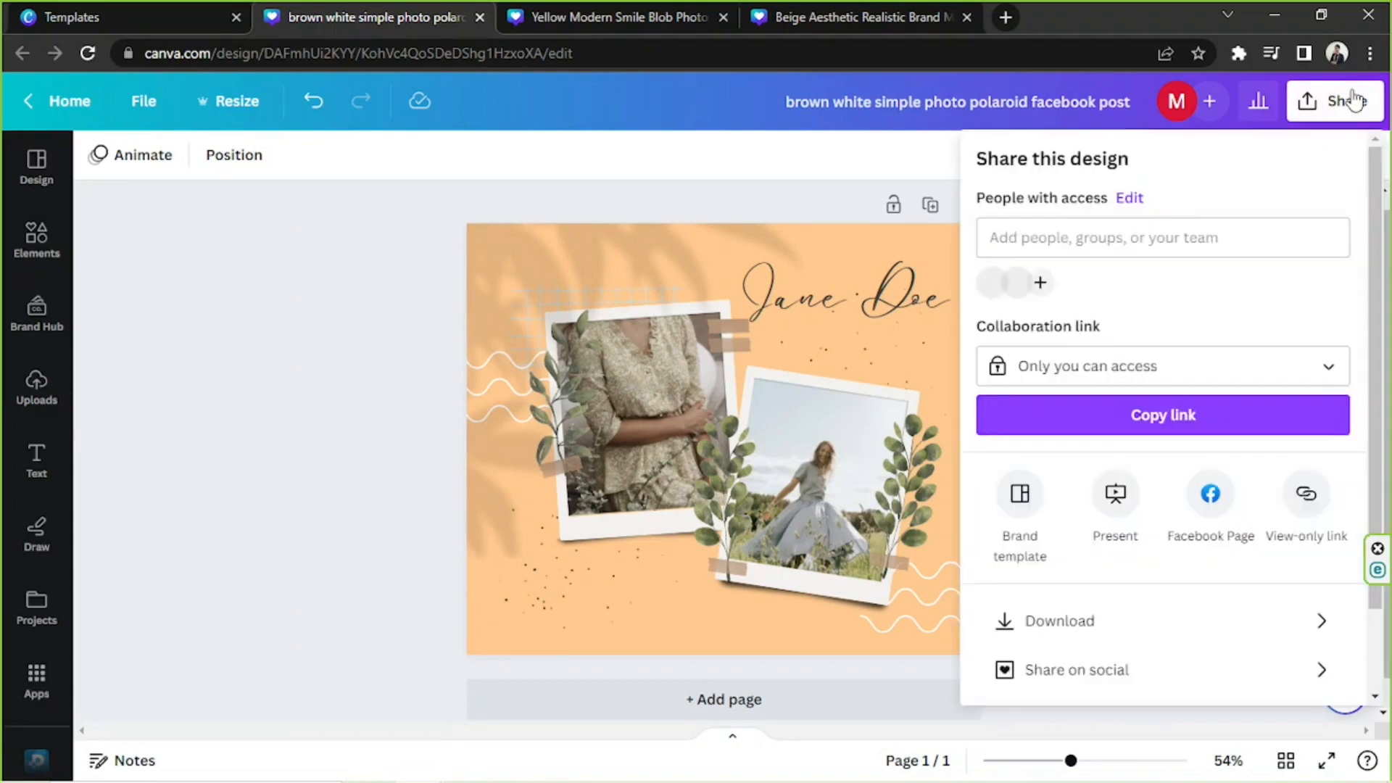
{"action": "left_click", "coordinate": [1133, 624]}
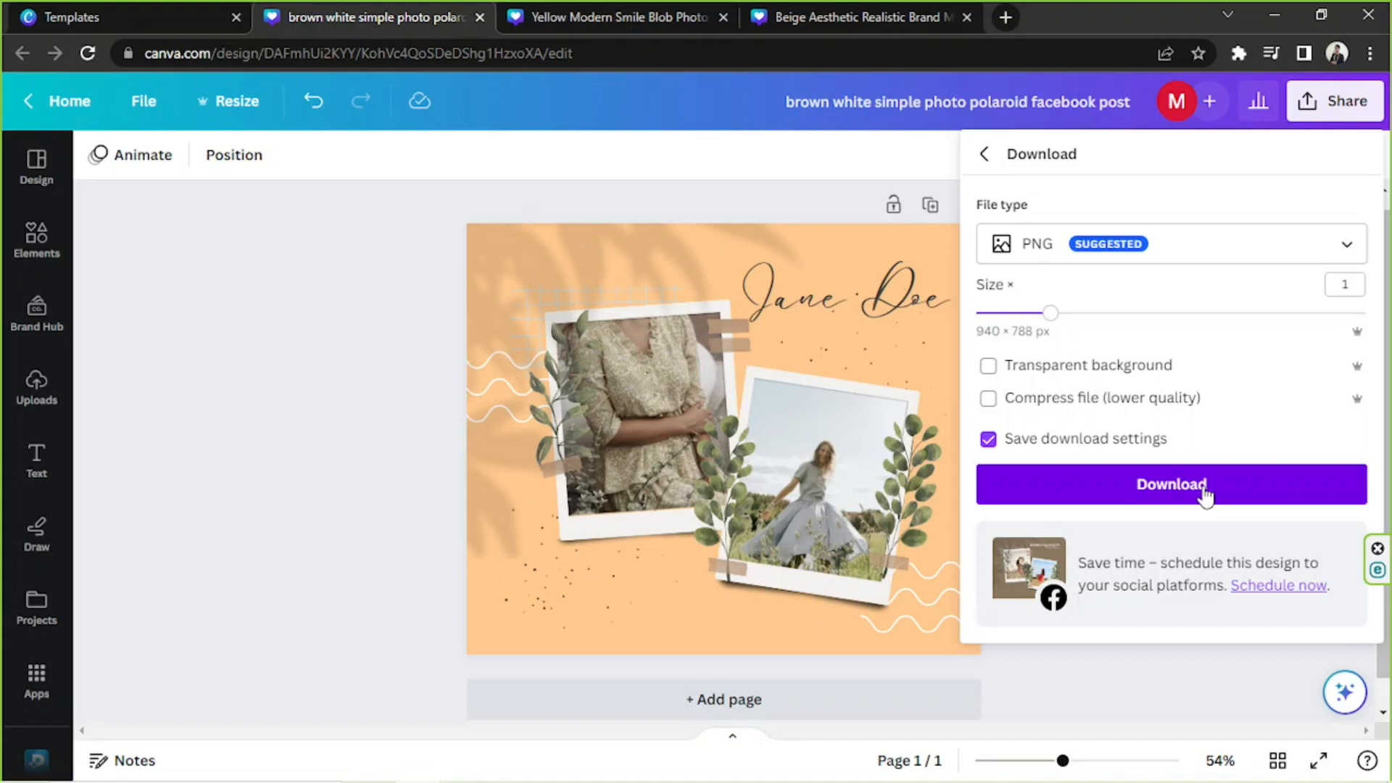
{"action": "left_click", "coordinate": [363, 290]}
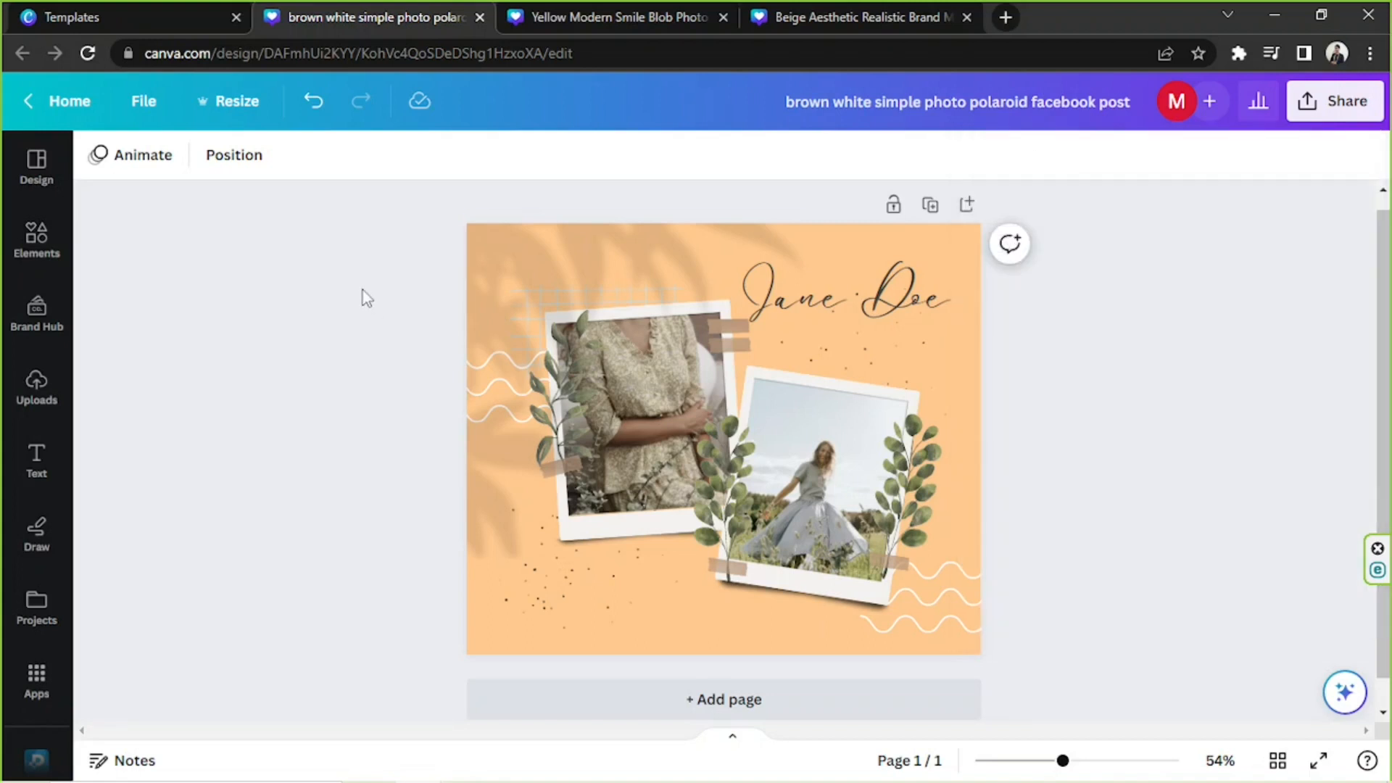